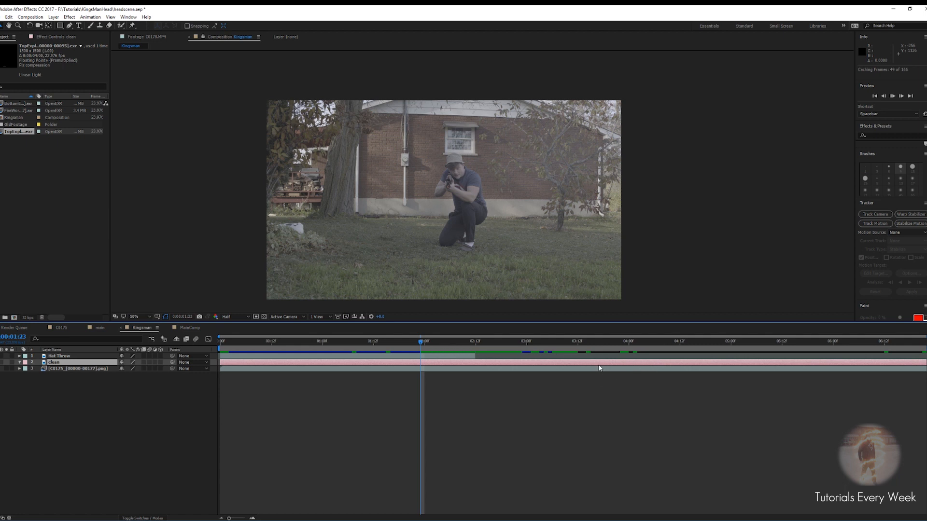
Scrub and play through the Kingsman composition to review the footage and layer timing
{"action": "left_click", "coordinate": [535, 344]}
{"action": "left_click_drag", "start_coordinate": [539, 349], "coordinate": [719, 349]}
{"action": "left_click", "coordinate": [0, 362]}
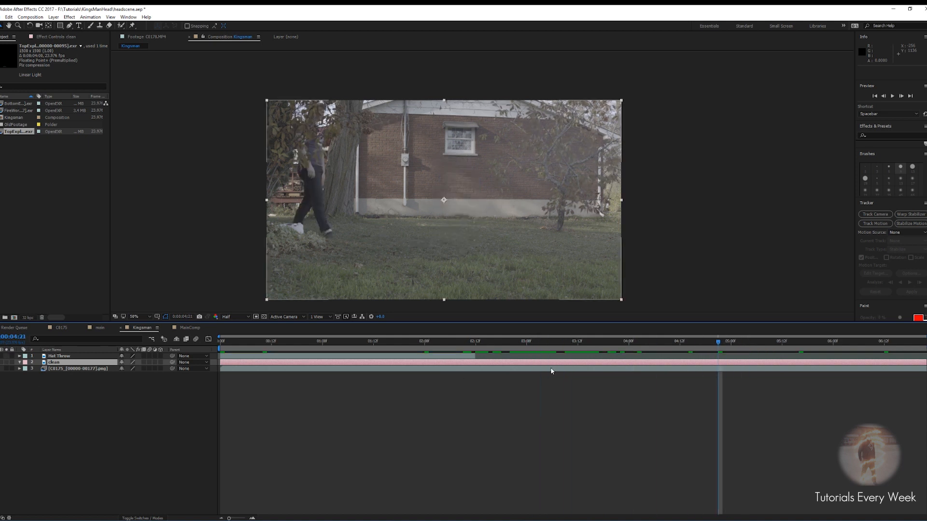
{"action": "left_click_drag", "start_coordinate": [718, 346], "coordinate": [688, 348]}
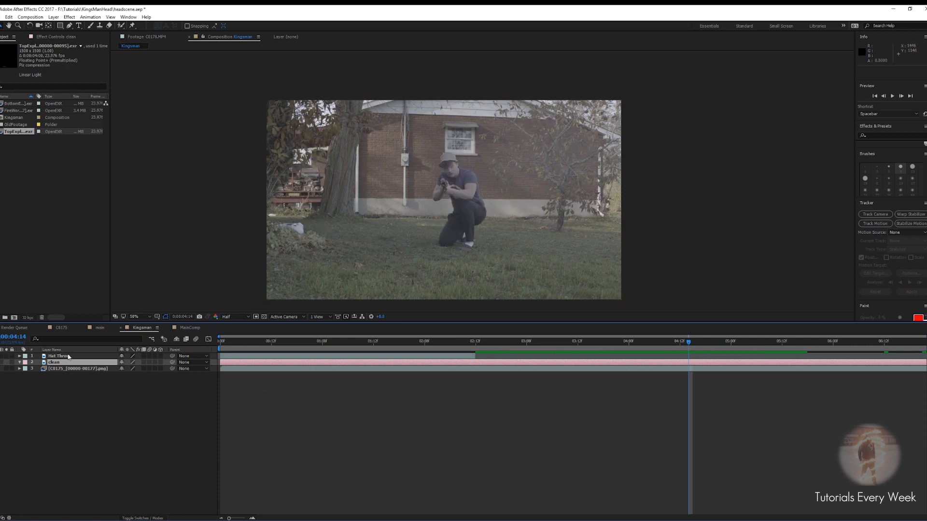
{"action": "key", "text": "Home"}
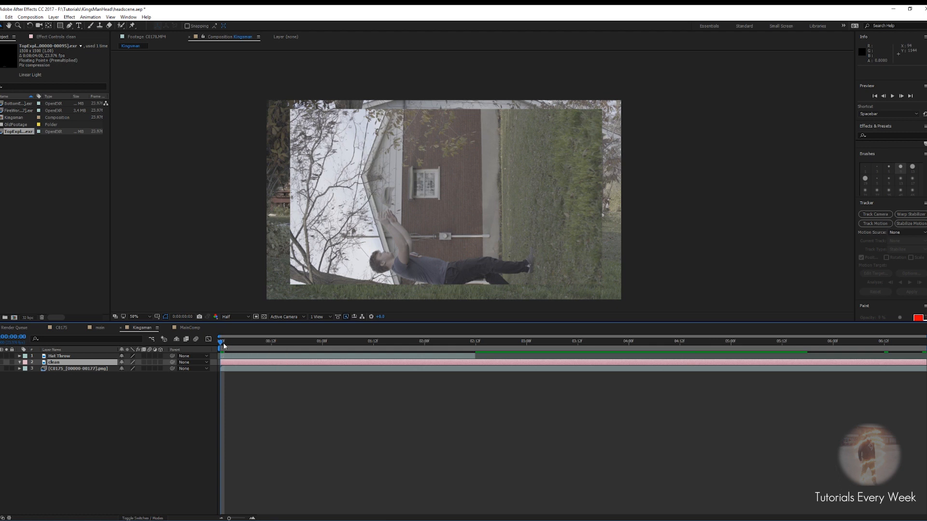
{"action": "key", "text": "space"}
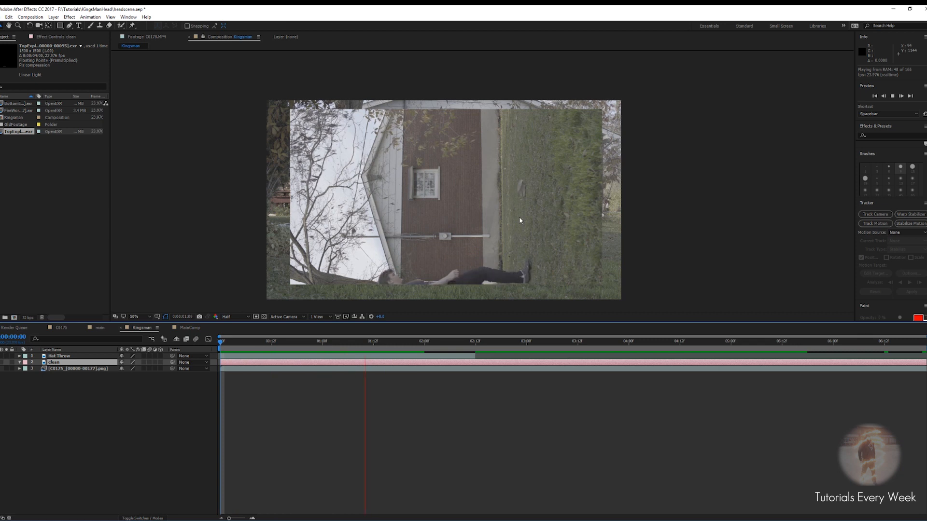
{"action": "key", "text": "space"}
{"action": "left_click_drag", "start_coordinate": [273, 347], "coordinate": [348, 343]}
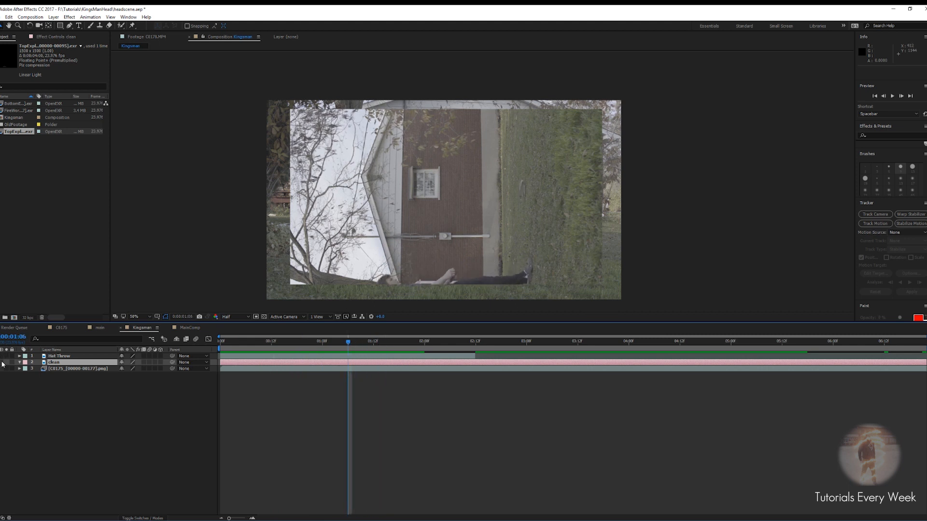
Rotate the Hat Throw layer by 90 degrees
{"action": "left_click", "coordinate": [53, 357]}
{"action": "key", "text": "r"}
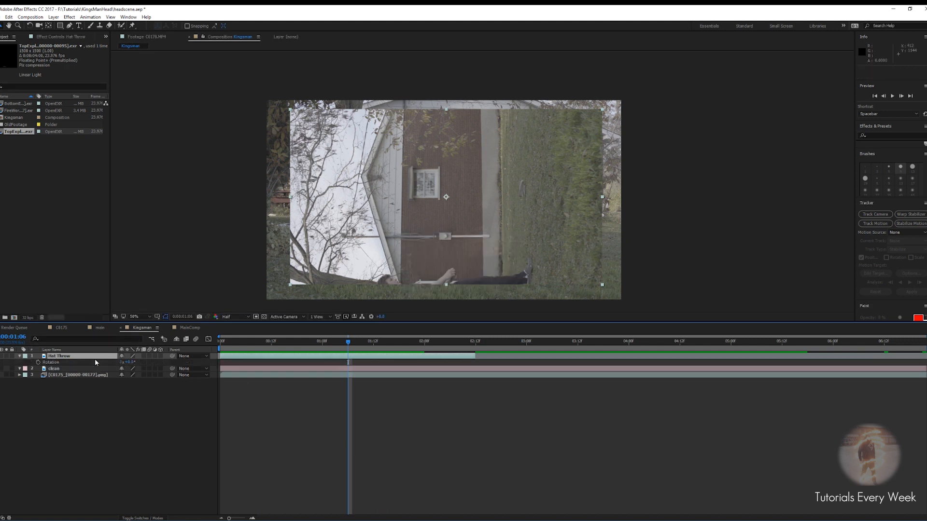
{"action": "left_click", "coordinate": [129, 362]}
{"action": "type", "text": "90"}
{"action": "key", "text": "Return"}
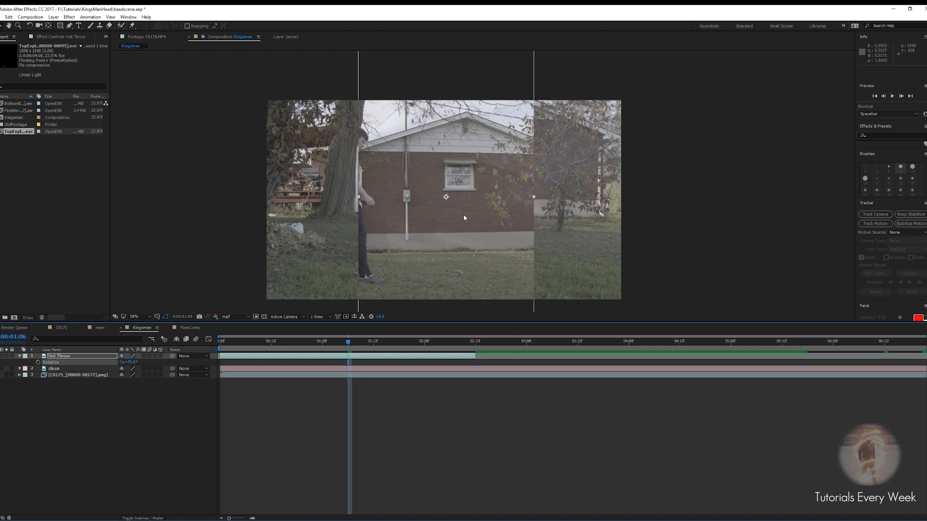
Preview the rotated hat throw and hide the Hat Throw layer
{"action": "key", "text": "space"}
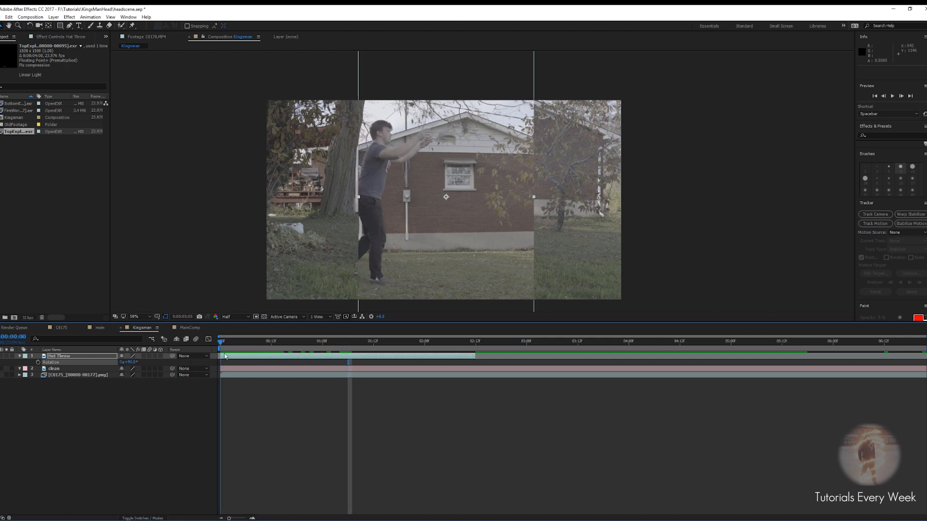
{"action": "key", "text": "space"}
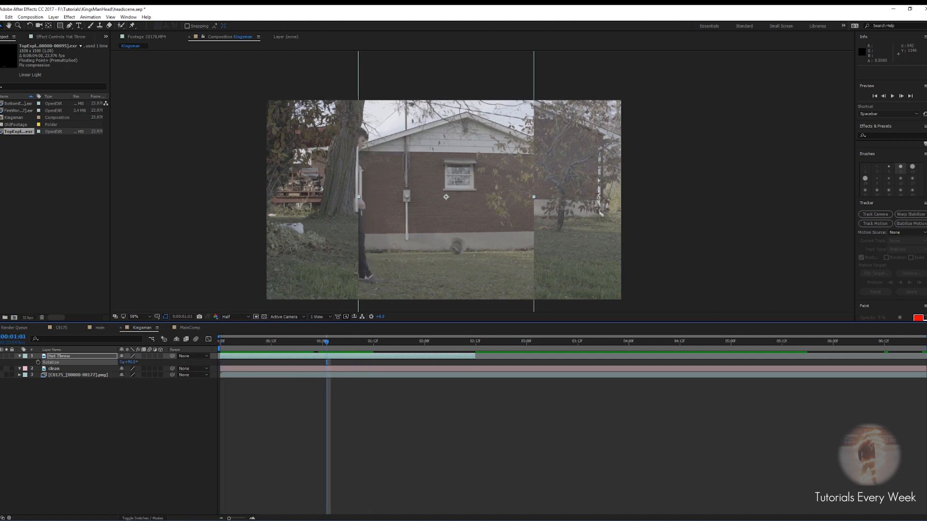
{"action": "left_click", "coordinate": [0, 356]}
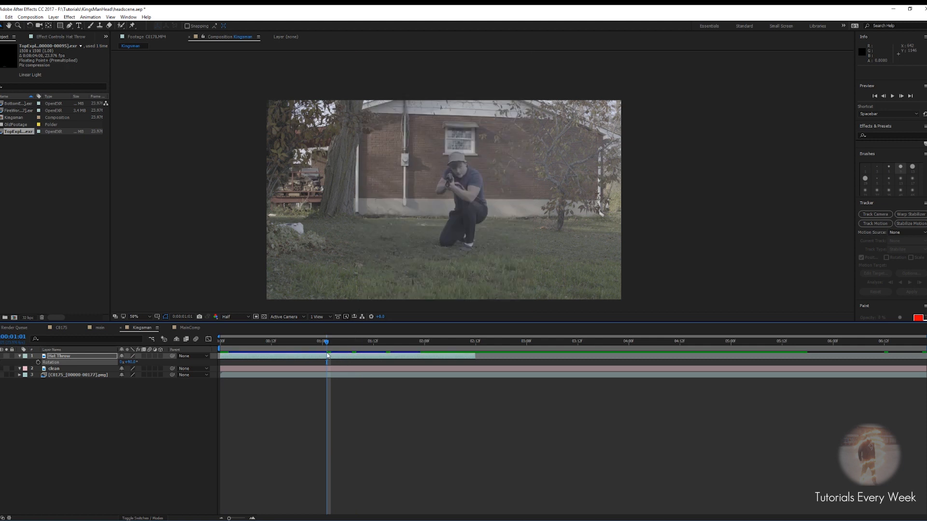
Trim the clean layer's in point to 00:03:12
{"action": "left_click_drag", "start_coordinate": [327, 345], "coordinate": [584, 347]}
{"action": "scroll", "coordinate": [421, 191], "scroll_direction": "up", "scroll_amount": 2}
{"action": "left_click_drag", "start_coordinate": [421, 191], "coordinate": [473, 233]}
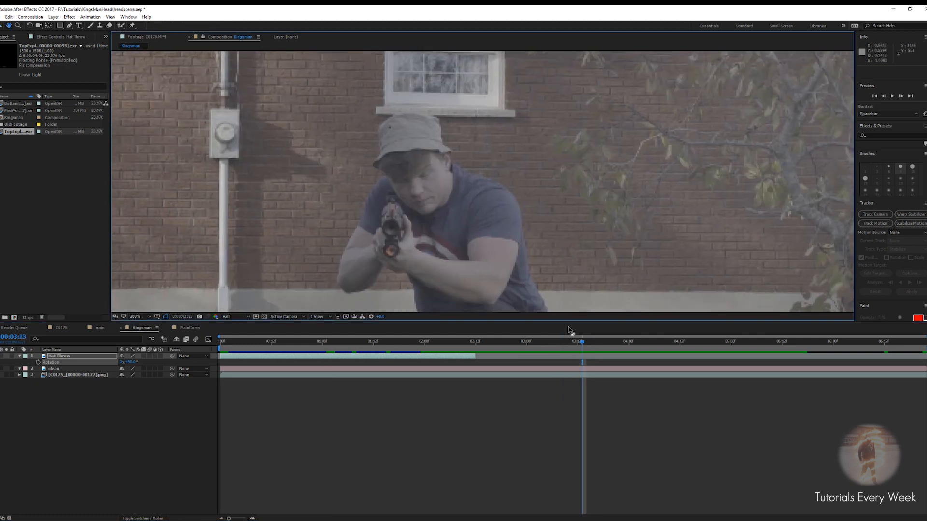
{"action": "mouse_move", "coordinate": [582, 348]}
{"action": "left_mouse_down"}
{"action": "mouse_move", "coordinate": [546, 347]}
{"action": "mouse_move", "coordinate": [598, 349]}
{"action": "mouse_move", "coordinate": [555, 349]}
{"action": "mouse_move", "coordinate": [576, 355]}
{"action": "left_mouse_up"}
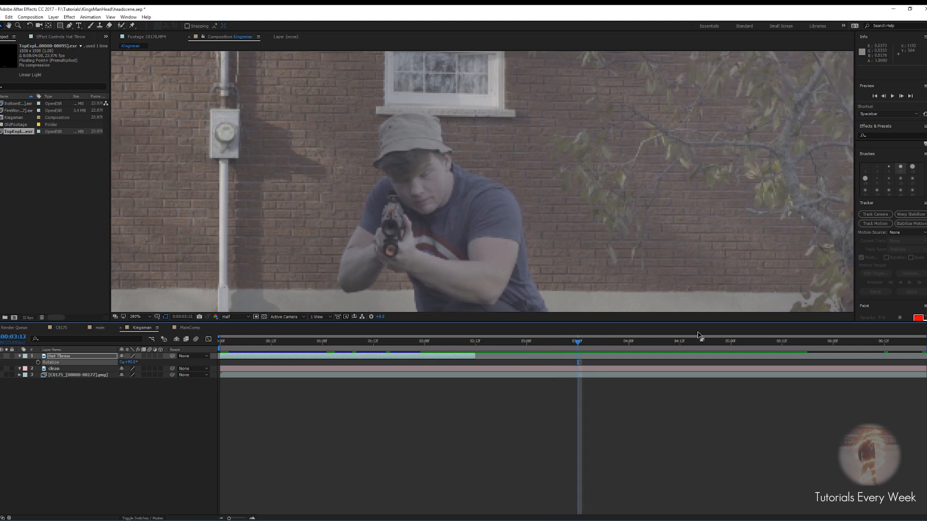
{"action": "left_click", "coordinate": [580, 370]}
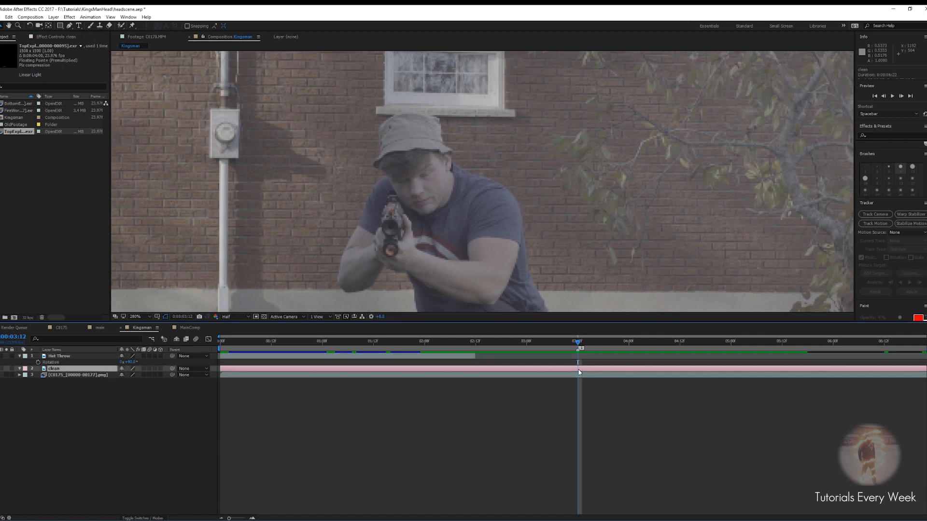
{"action": "key", "text": "alt+bracketleft"}
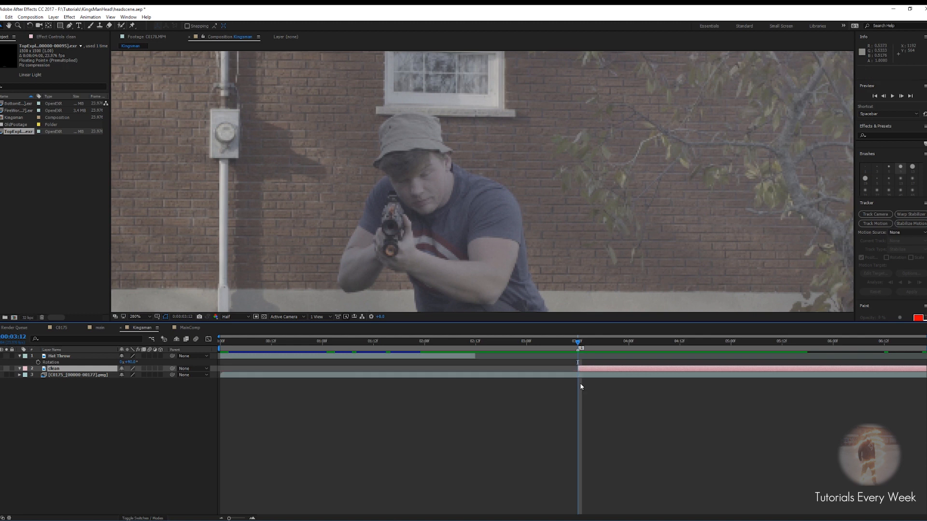
Duplicate the C0175 image-sequence layer and trim the copy to start at 00:03:12
{"action": "left_click", "coordinate": [579, 376]}
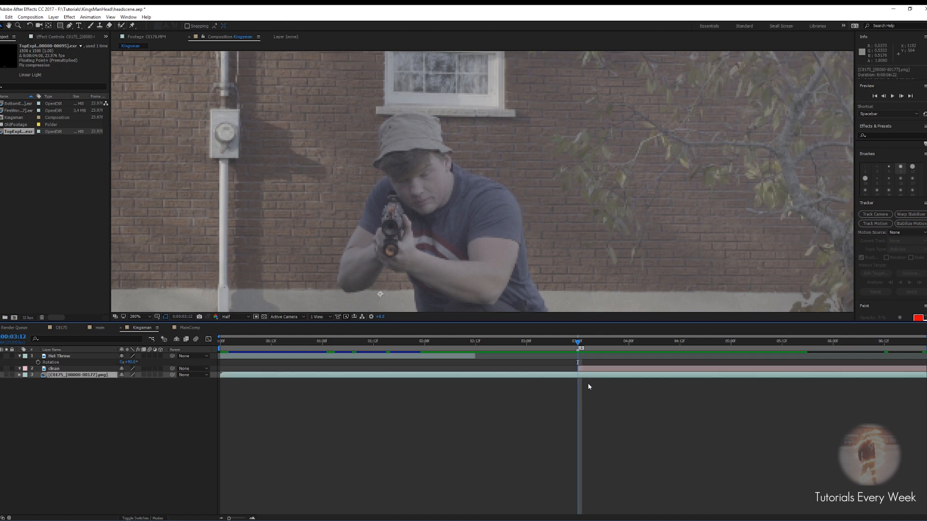
{"action": "key", "text": "ctrl+d"}
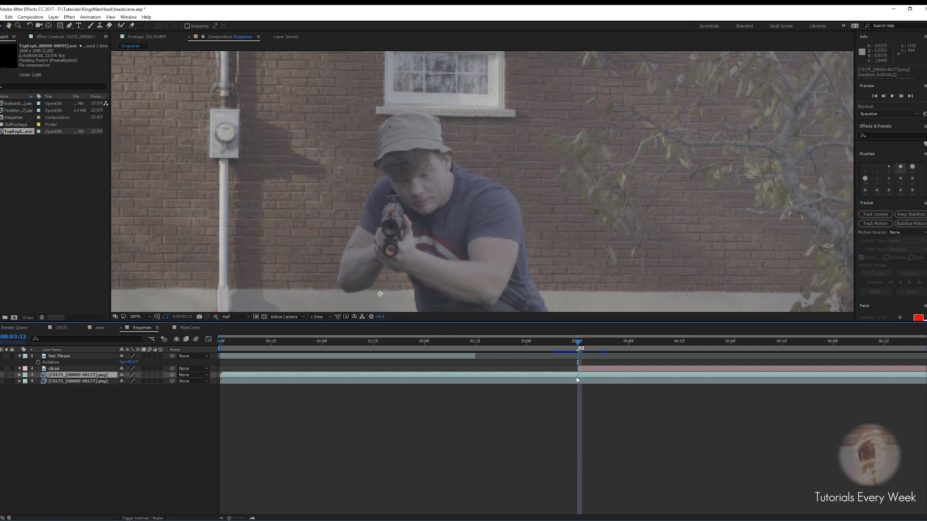
{"action": "key", "text": "alt+bracketleft"}
Send the trimmed C0175 copy to mocha AE and create the C0175 project, overwriting the existing file
{"action": "key", "text": "space"}
{"action": "key", "text": "space"}
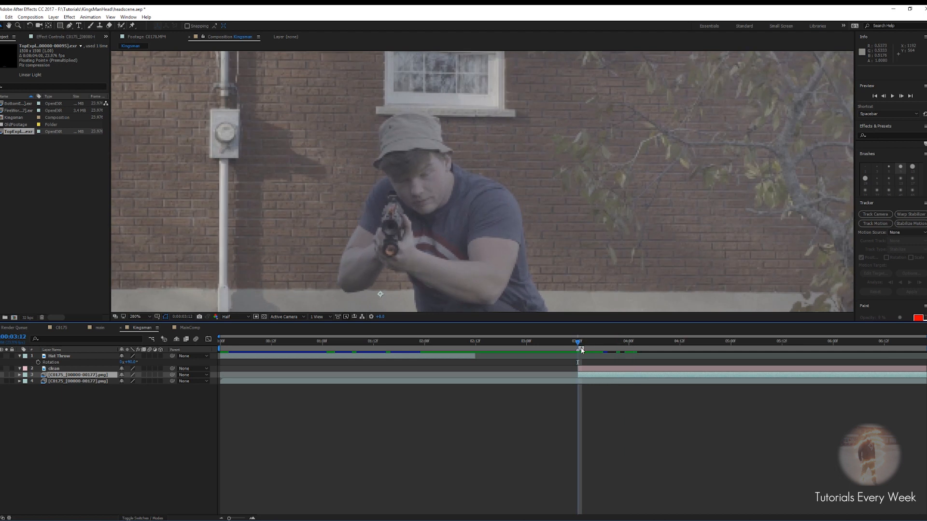
{"action": "left_click", "coordinate": [584, 400]}
{"action": "left_click", "coordinate": [585, 374]}
{"action": "key", "text": "comma"}
{"action": "key", "text": "comma"}
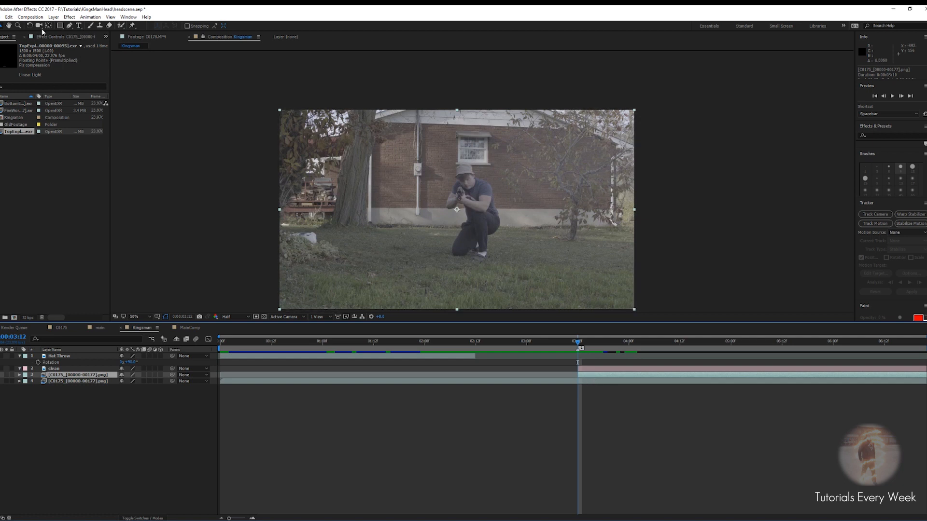
{"action": "left_click", "coordinate": [90, 17]}
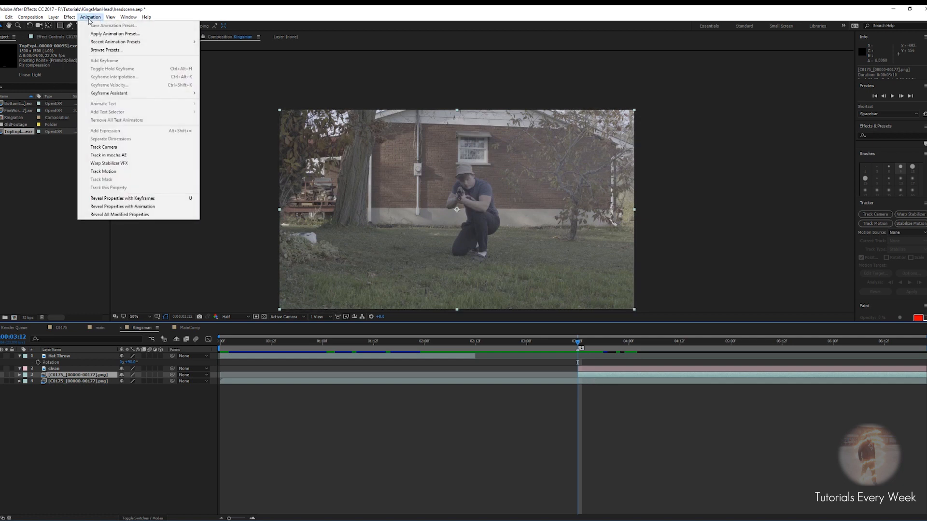
{"action": "left_click", "coordinate": [114, 155]}
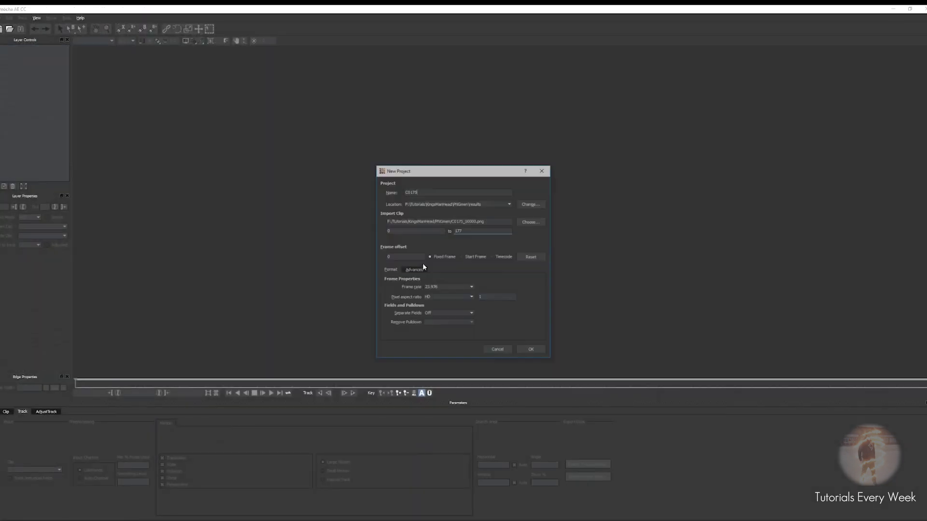
{"action": "left_click", "coordinate": [528, 349]}
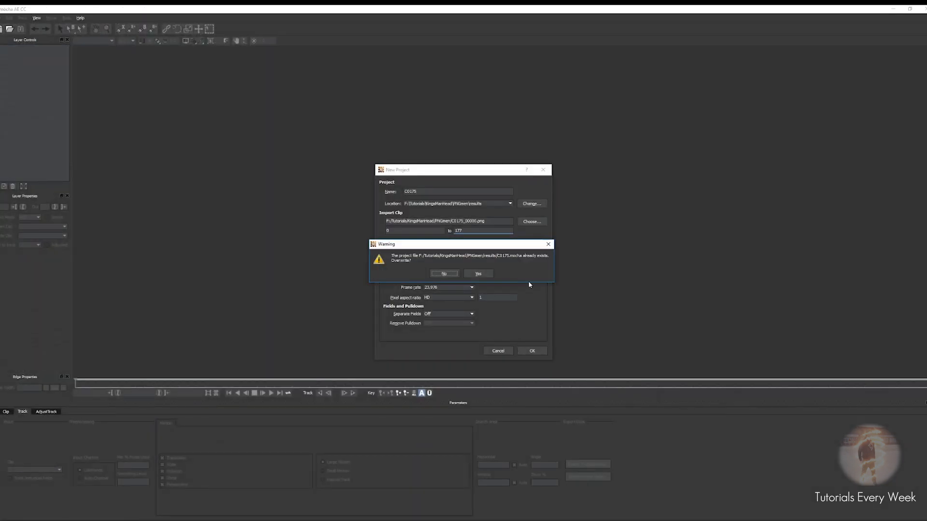
{"action": "left_click", "coordinate": [478, 272]}
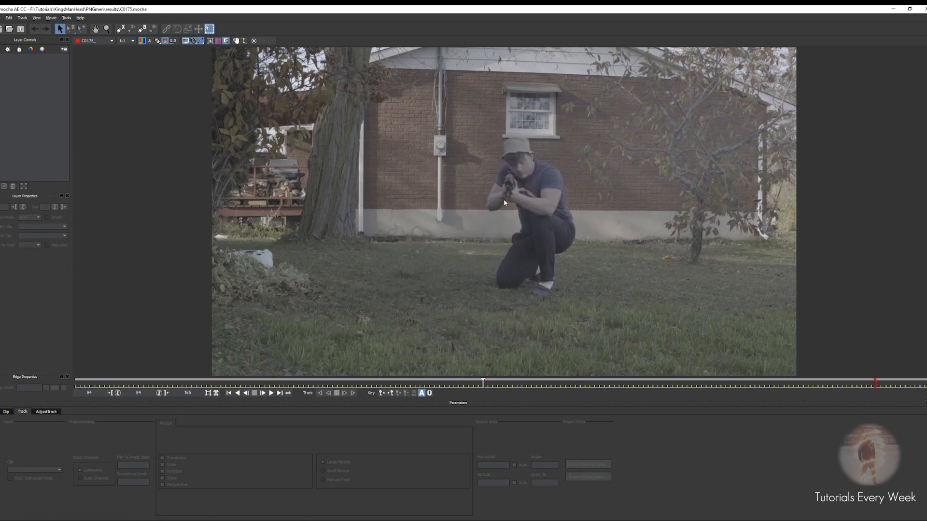
Draw an X-spline shape around the man's head and hat and adjust its points
{"action": "key", "text": "z"}
{"action": "left_click_drag", "start_coordinate": [523, 209], "coordinate": [485, 238]}
{"action": "key", "text": "x"}
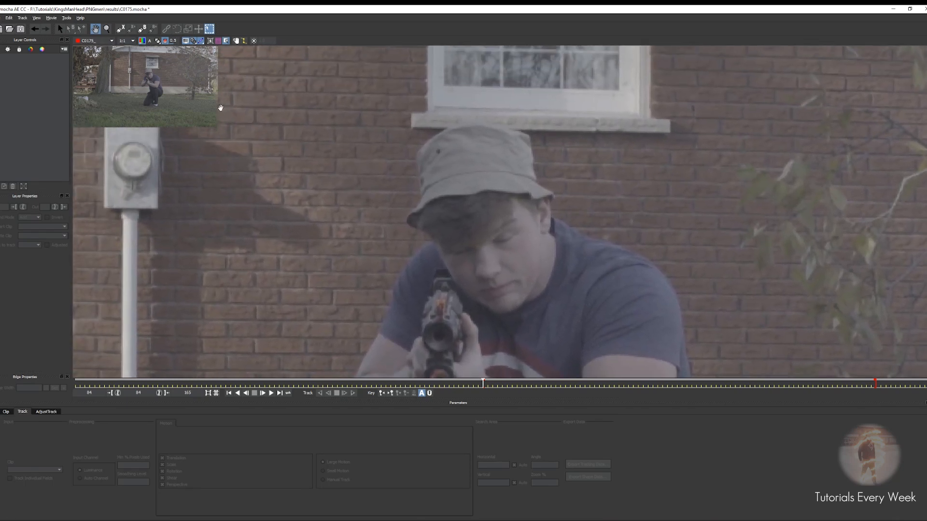
{"action": "key", "text": "s"}
{"action": "left_click", "coordinate": [118, 32]}
{"action": "left_click", "coordinate": [562, 200]}
{"action": "left_click", "coordinate": [550, 158]}
{"action": "left_click", "coordinate": [514, 123]}
{"action": "left_click", "coordinate": [446, 116]}
{"action": "left_click", "coordinate": [431, 123]}
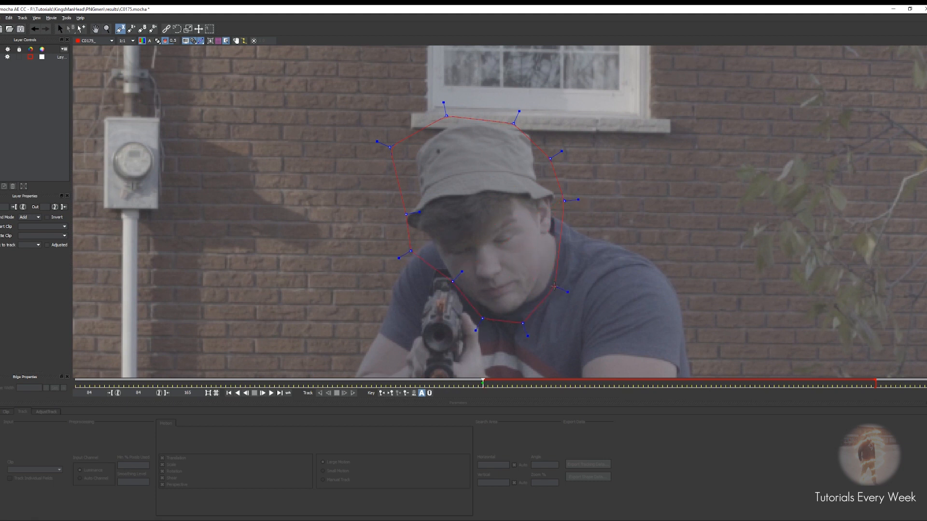
{"action": "left_click", "coordinate": [562, 219]}
{"action": "right_click", "coordinate": [570, 236]}
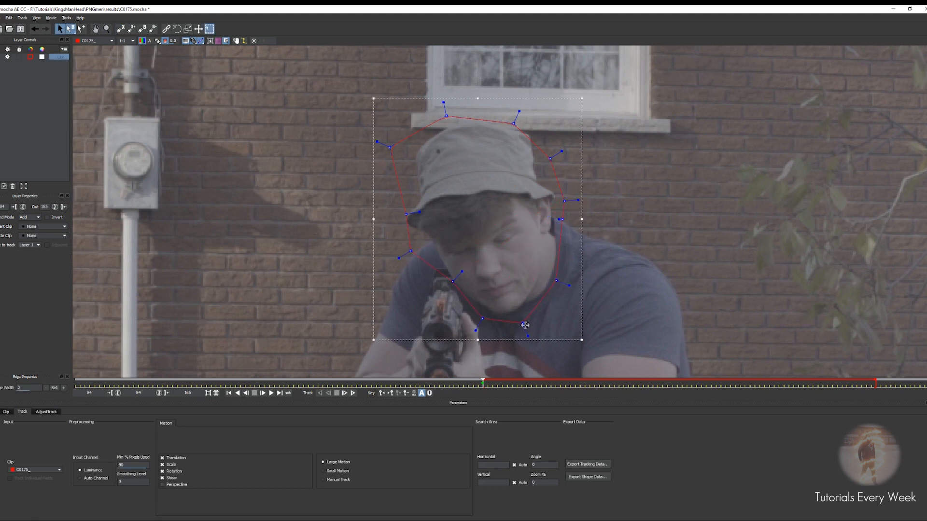
{"action": "left_click_drag", "start_coordinate": [523, 324], "coordinate": [525, 317]}
{"action": "left_click_drag", "start_coordinate": [406, 215], "coordinate": [393, 220]}
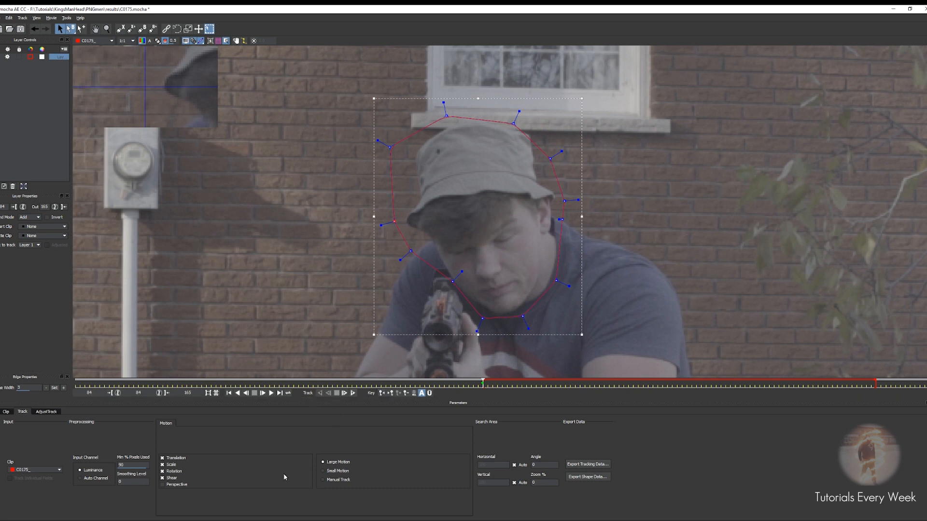
Enable Perspective motion and track the head shape forward for several frames
{"action": "left_click", "coordinate": [169, 485]}
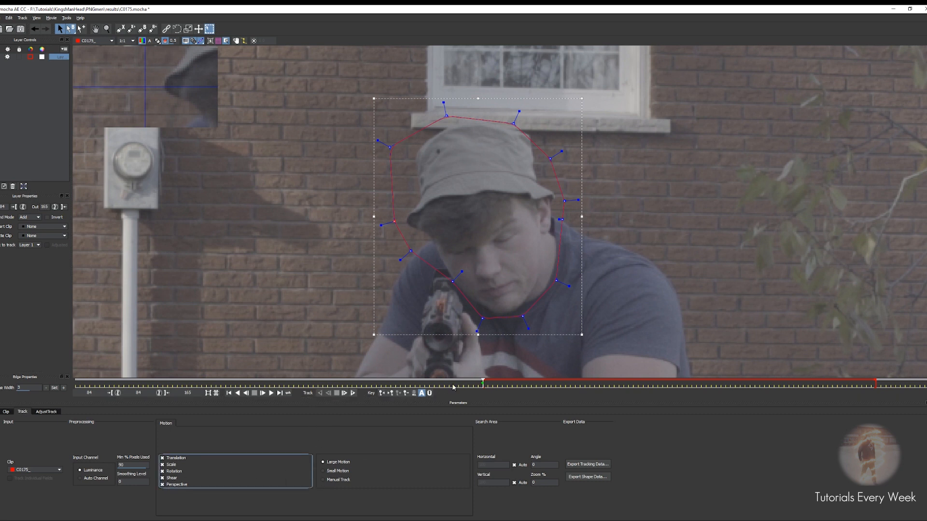
{"action": "left_click", "coordinate": [353, 392]}
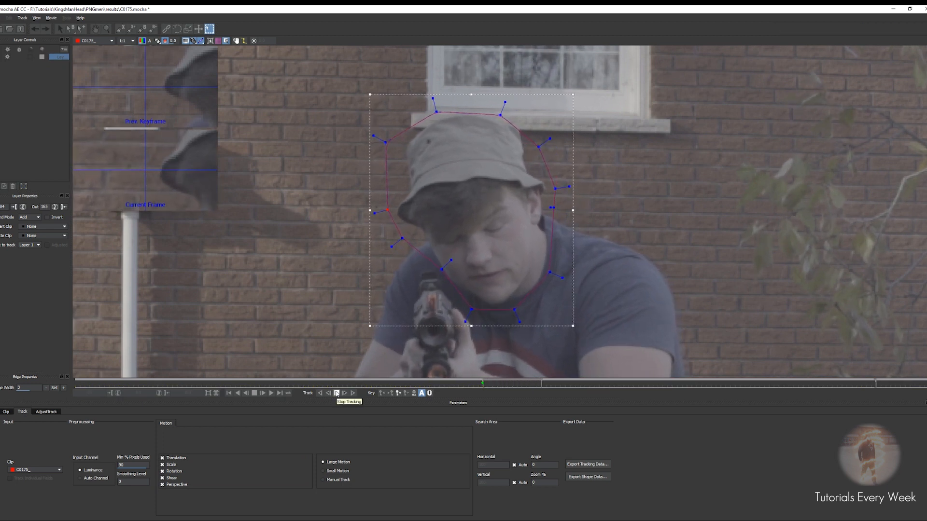
{"action": "left_click", "coordinate": [337, 393]}
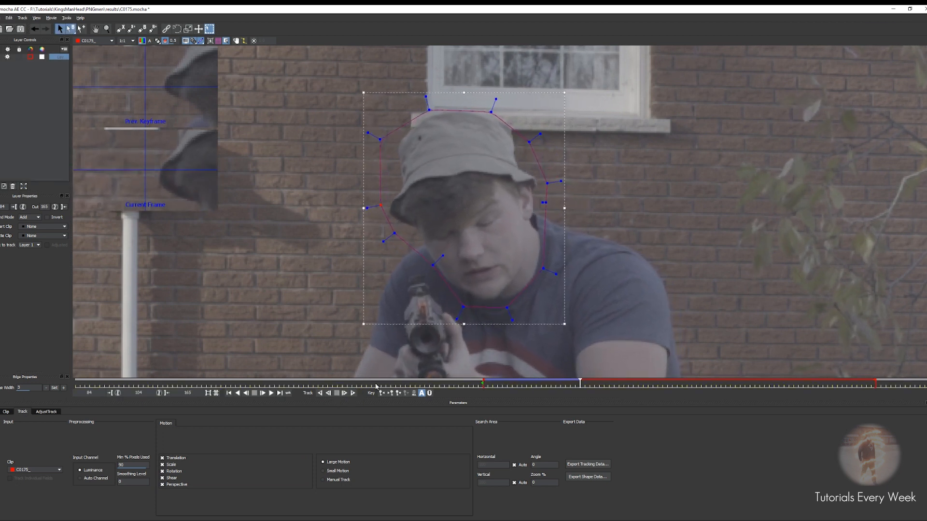
Refit the spline points around the head and continue tracking the shape forward
{"action": "left_click_drag", "start_coordinate": [529, 143], "coordinate": [531, 132]}
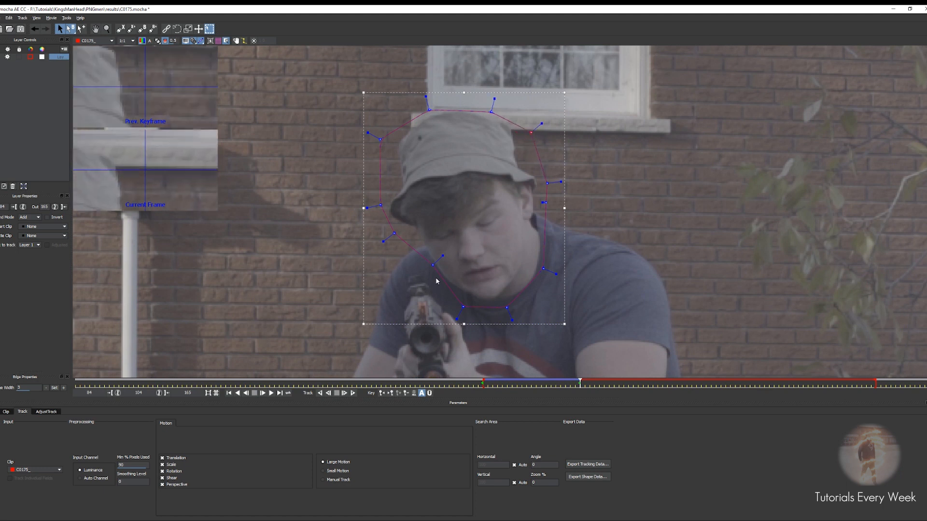
{"action": "left_click_drag", "start_coordinate": [508, 307], "coordinate": [519, 302]}
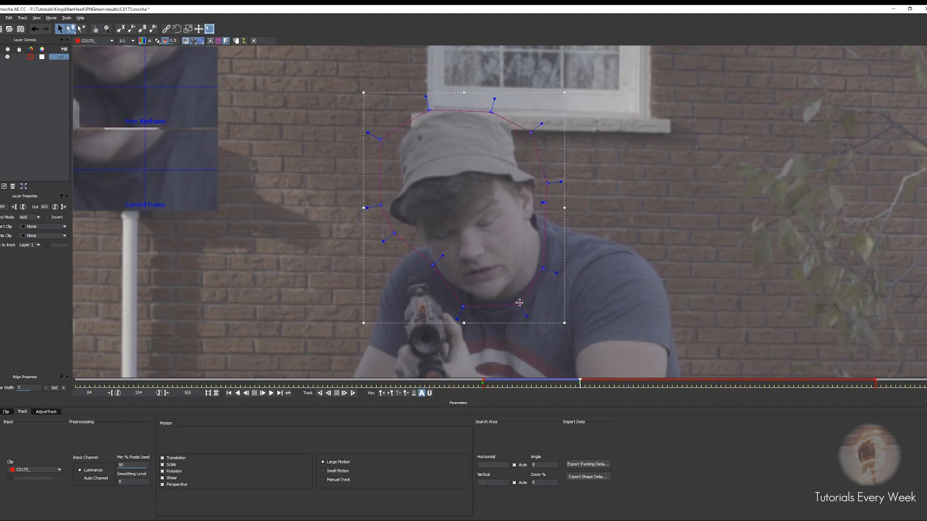
{"action": "left_click_drag", "start_coordinate": [429, 268], "coordinate": [432, 266]}
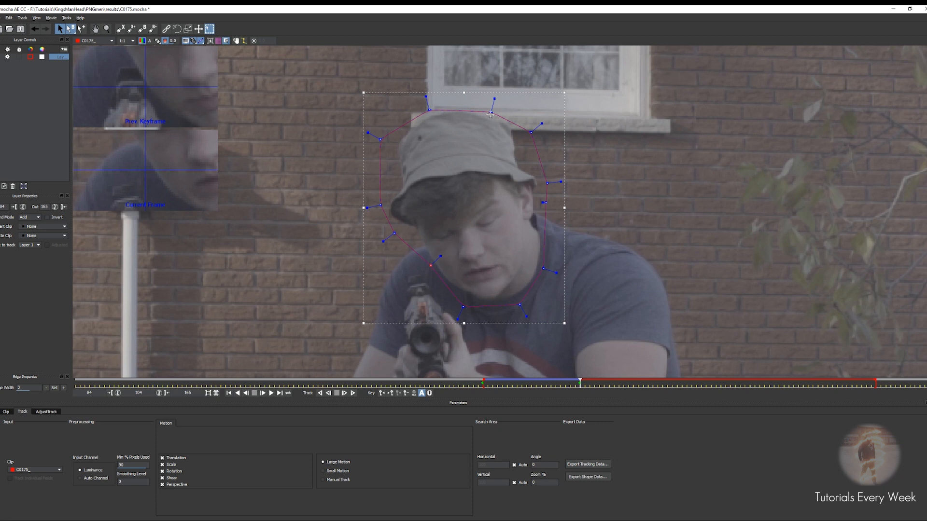
{"action": "left_click_drag", "start_coordinate": [490, 114], "coordinate": [491, 107]}
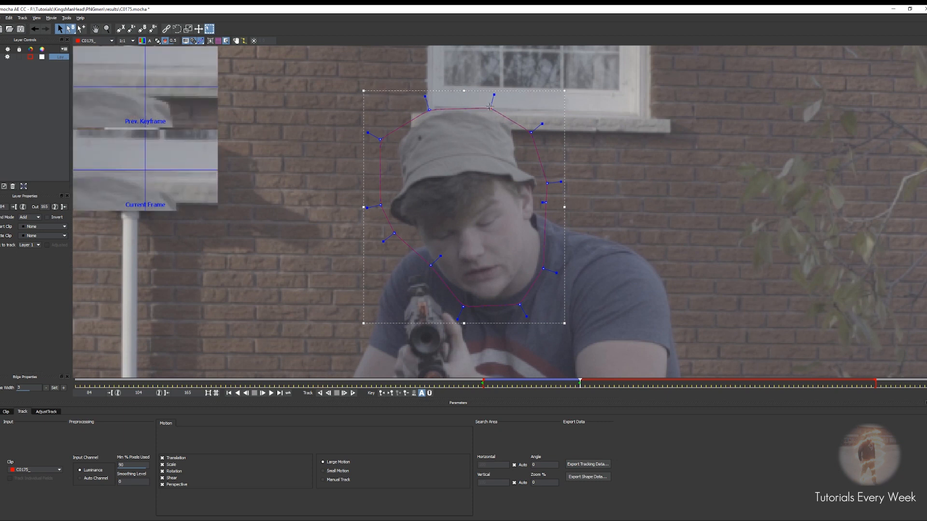
{"action": "left_click", "coordinate": [352, 393]}
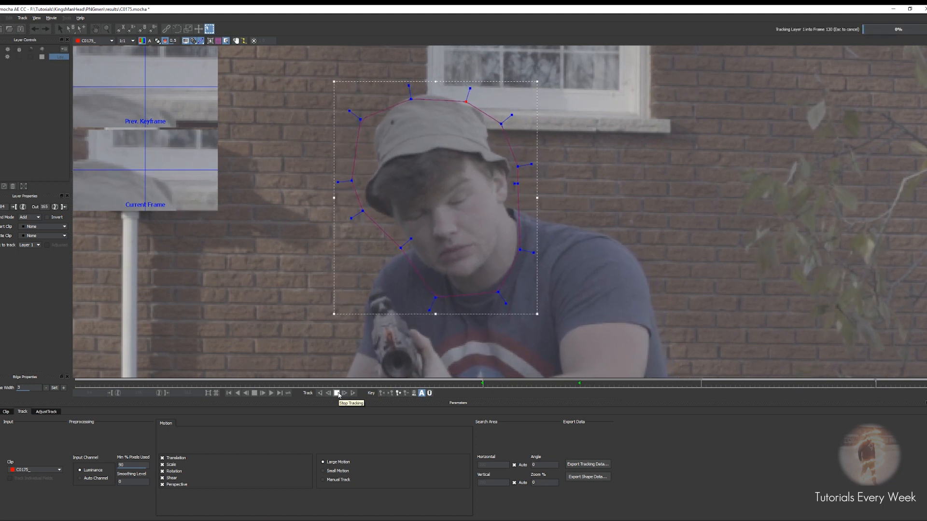
{"action": "left_click", "coordinate": [338, 394]}
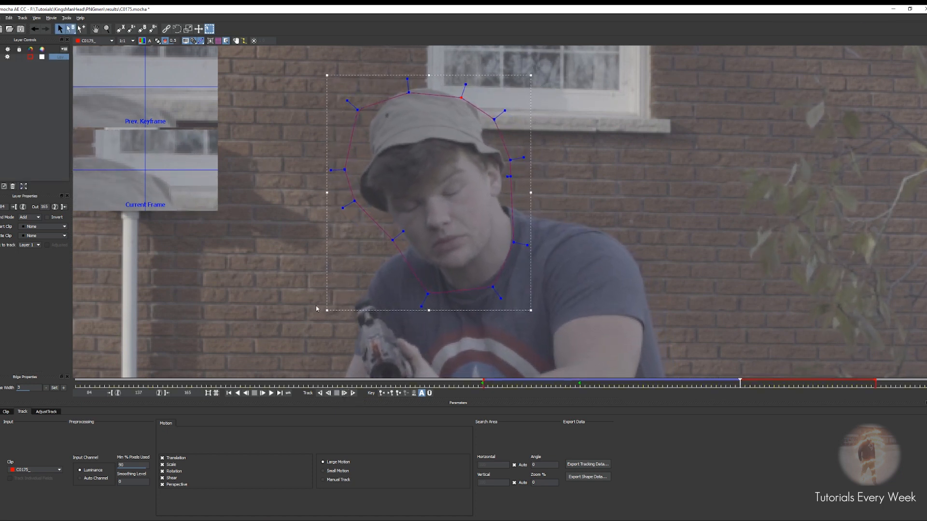
Refit the spline points around the man's head and hat, then track the shape forward
{"action": "left_click_drag", "start_coordinate": [405, 91], "coordinate": [409, 82]}
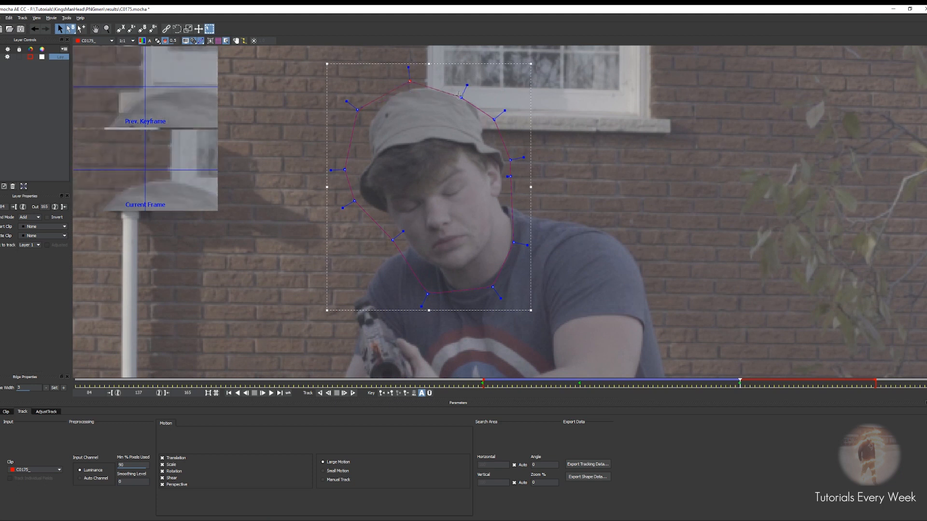
{"action": "left_click_drag", "start_coordinate": [460, 96], "coordinate": [467, 87]}
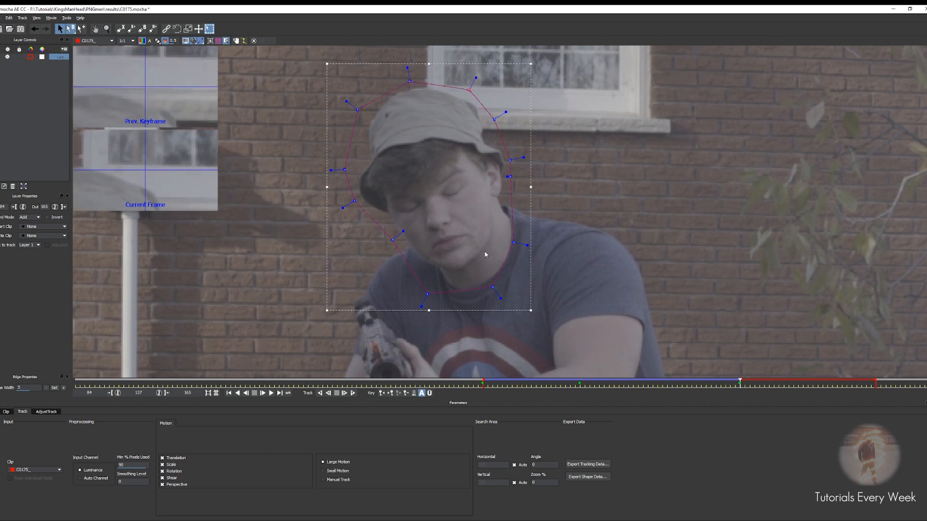
{"action": "left_click_drag", "start_coordinate": [511, 245], "coordinate": [517, 251]}
{"action": "left_click_drag", "start_coordinate": [428, 294], "coordinate": [452, 297]}
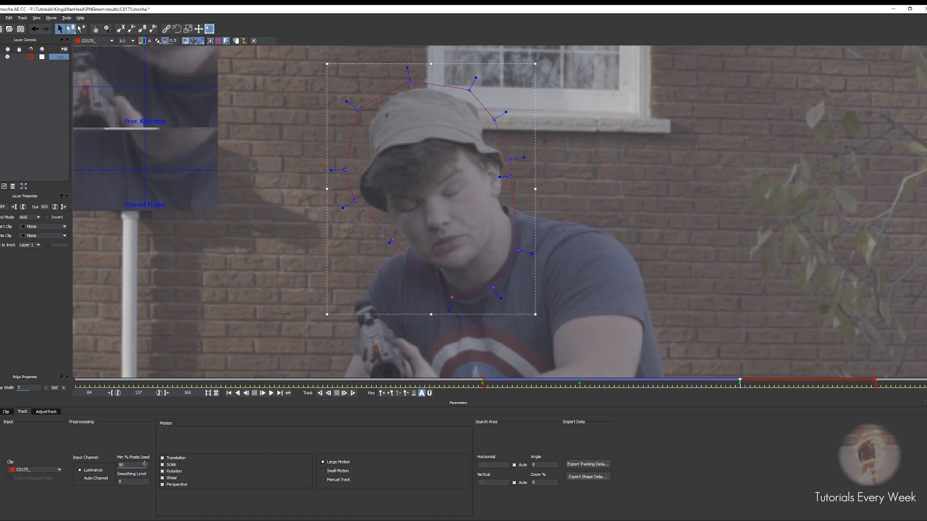
{"action": "left_click", "coordinate": [354, 393]}
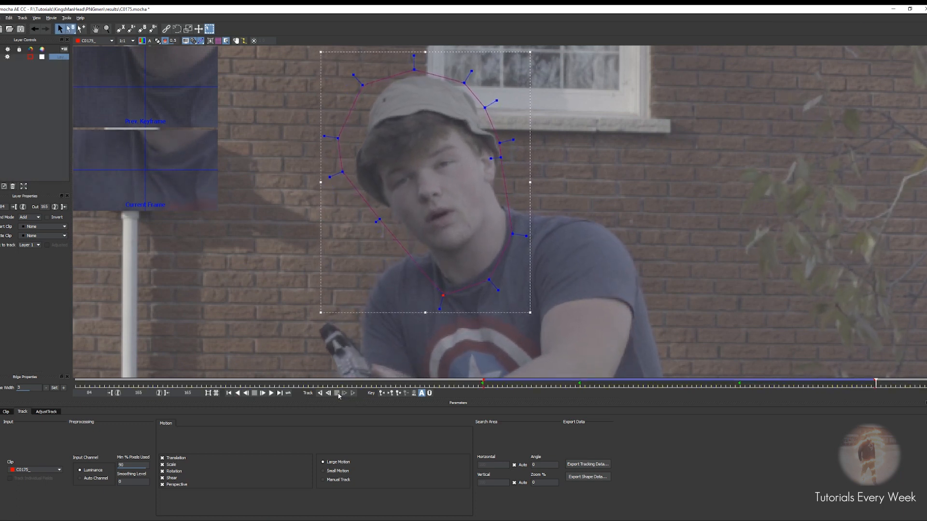
Return to an earlier frame and adjust the spline points to fit the head and hat
{"action": "left_click_drag", "start_coordinate": [500, 143], "coordinate": [506, 154]}
{"action": "left_click_drag", "start_coordinate": [876, 384], "coordinate": [482, 413]}
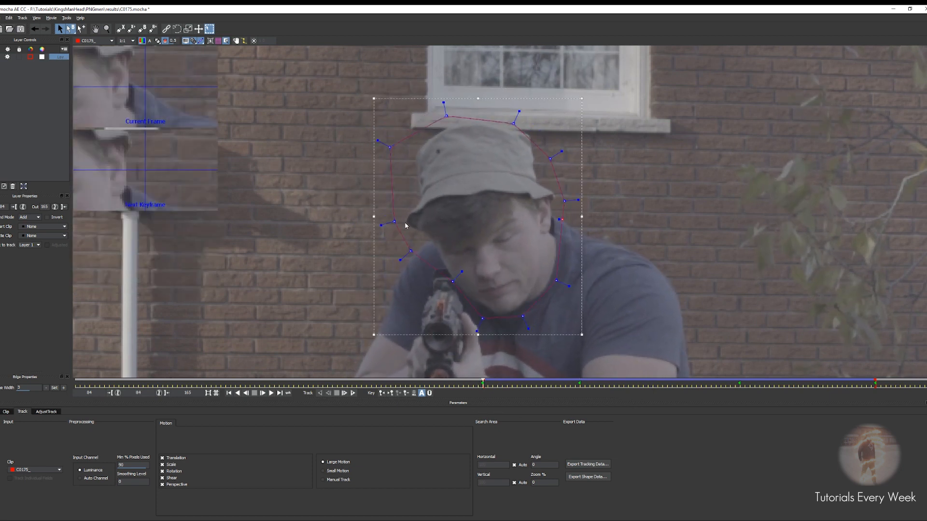
{"action": "left_click_drag", "start_coordinate": [395, 222], "coordinate": [397, 221]}
{"action": "left_click_drag", "start_coordinate": [388, 144], "coordinate": [399, 145]}
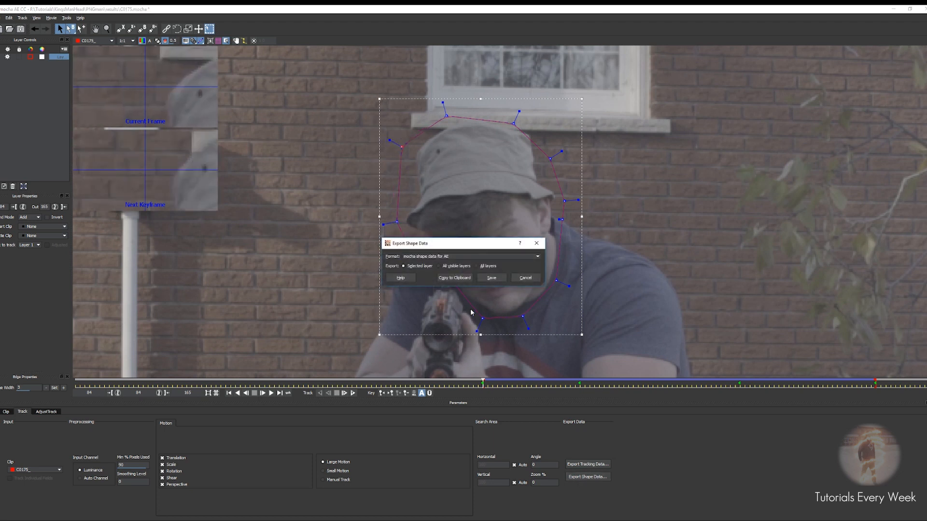
Copy the shape data to the clipboard and paste it onto the clean layer in After Effects
{"action": "left_click", "coordinate": [454, 279]}
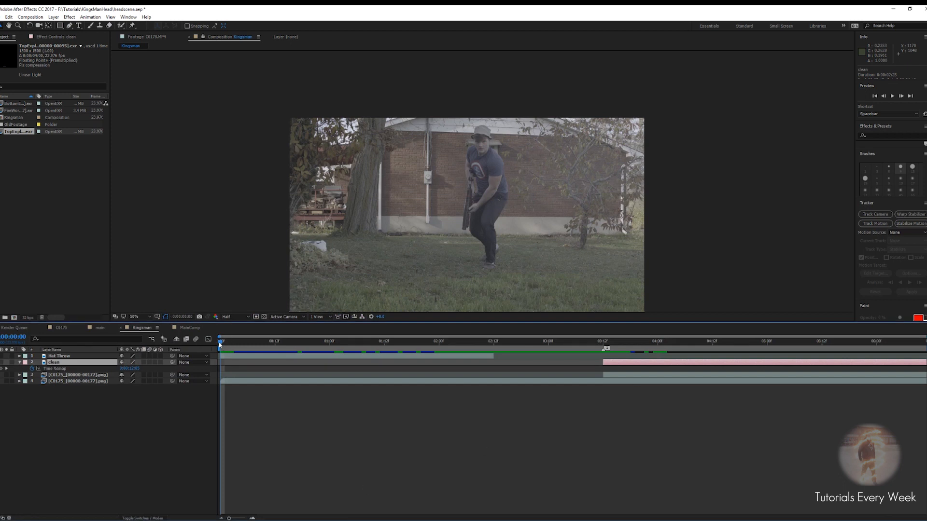
{"action": "key", "text": "ctrl+v"}
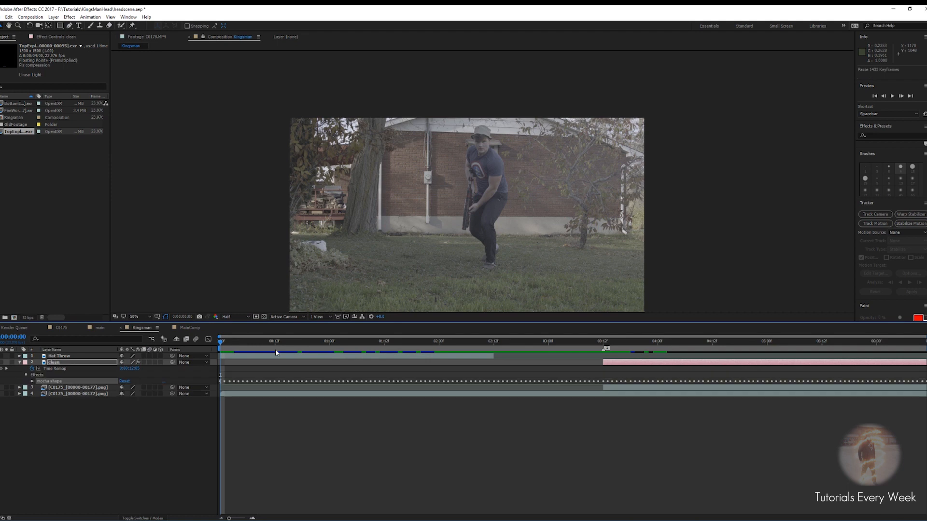
Preview the composition with the pasted mask, stepping through frames around the cut
{"action": "left_click_drag", "start_coordinate": [225, 342], "coordinate": [744, 341]}
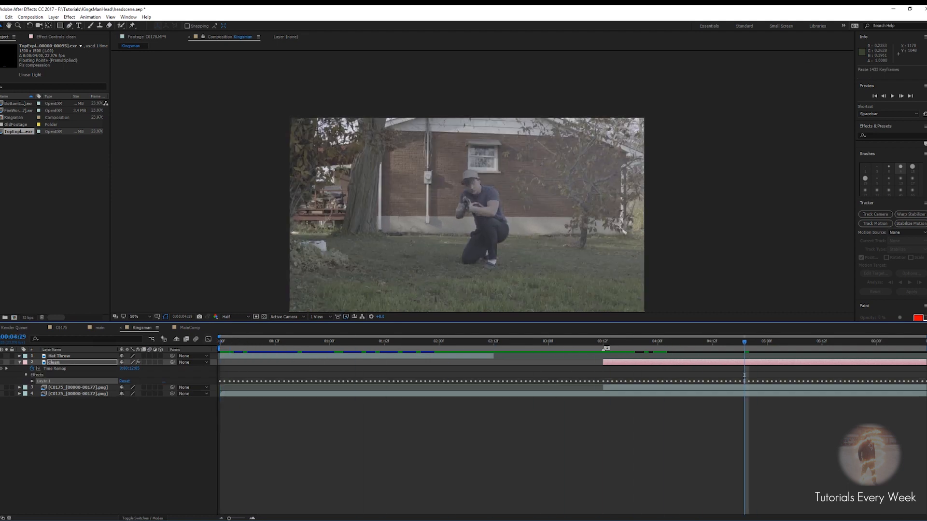
{"action": "key", "text": "space"}
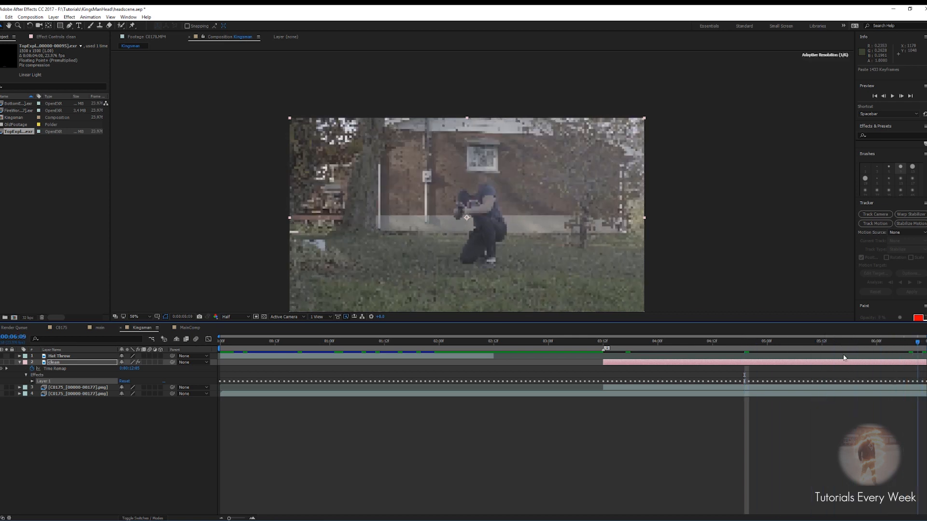
{"action": "key", "text": "space"}
{"action": "scroll", "coordinate": [544, 248], "scroll_direction": "up", "scroll_amount": 2}
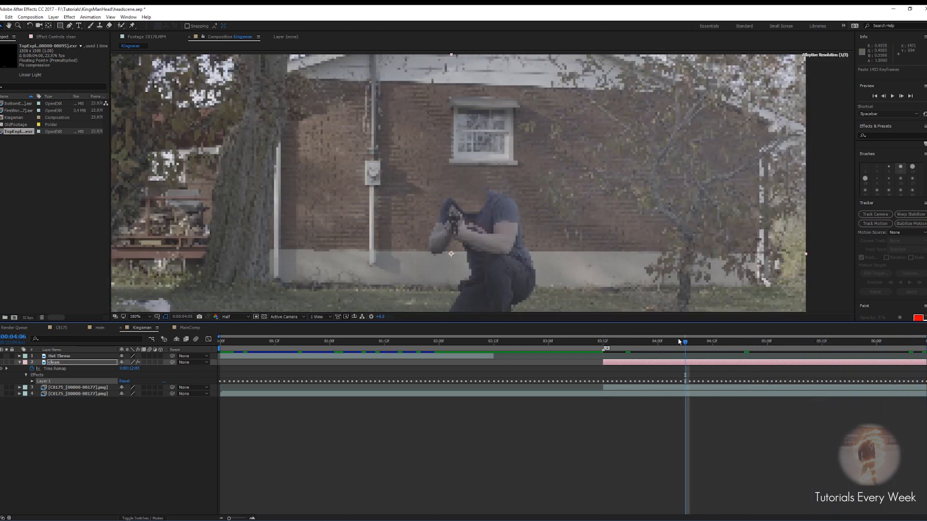
{"action": "left_click_drag", "start_coordinate": [686, 341], "coordinate": [595, 342]}
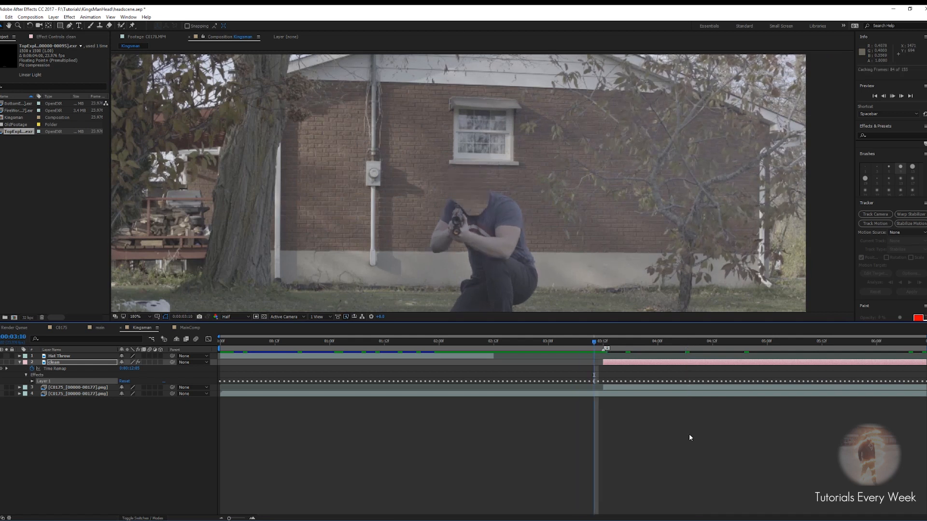
{"action": "key", "text": "Page_Down"}
{"action": "key", "text": "Page_Up"}
{"action": "key", "text": "Page_Down"}
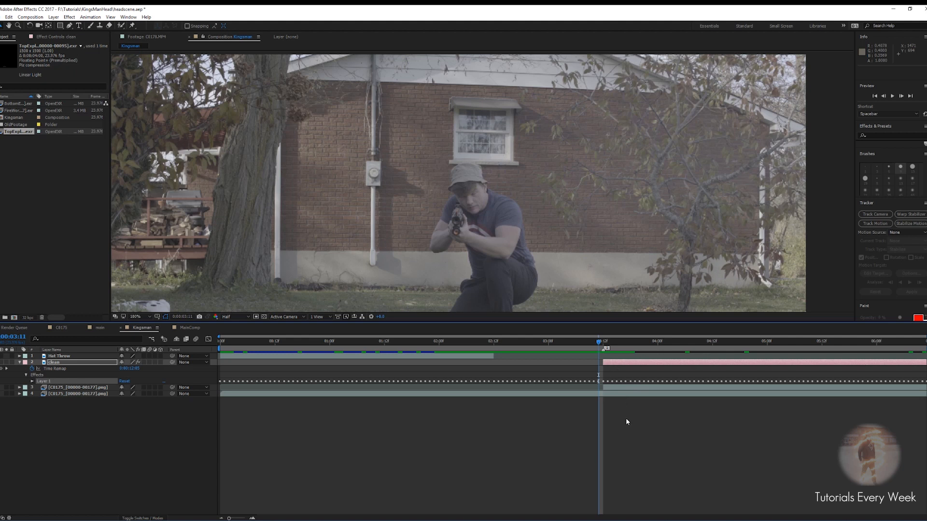
Add a new Null Object layer and trim its start to the current frame
{"action": "left_click", "coordinate": [19, 363]}
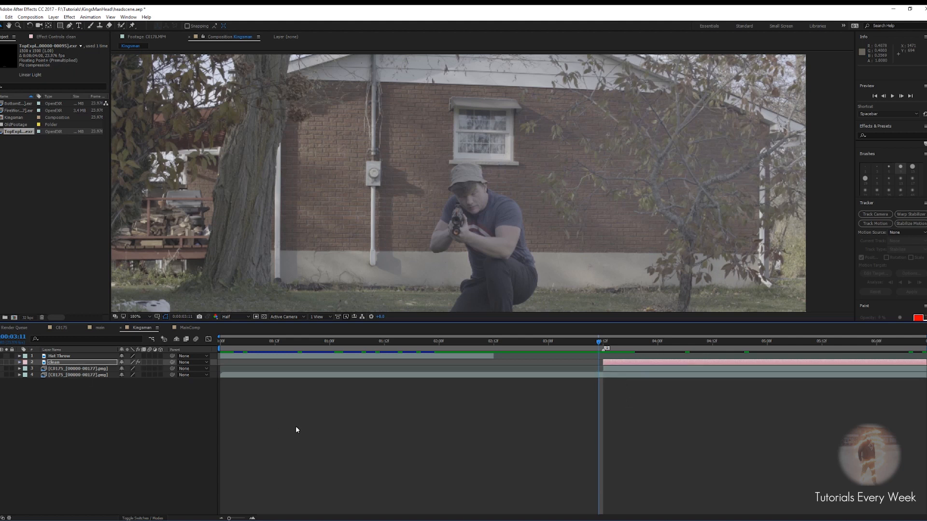
{"action": "right_click", "coordinate": [313, 417]}
{"action": "mouse_move", "coordinate": [344, 421]}
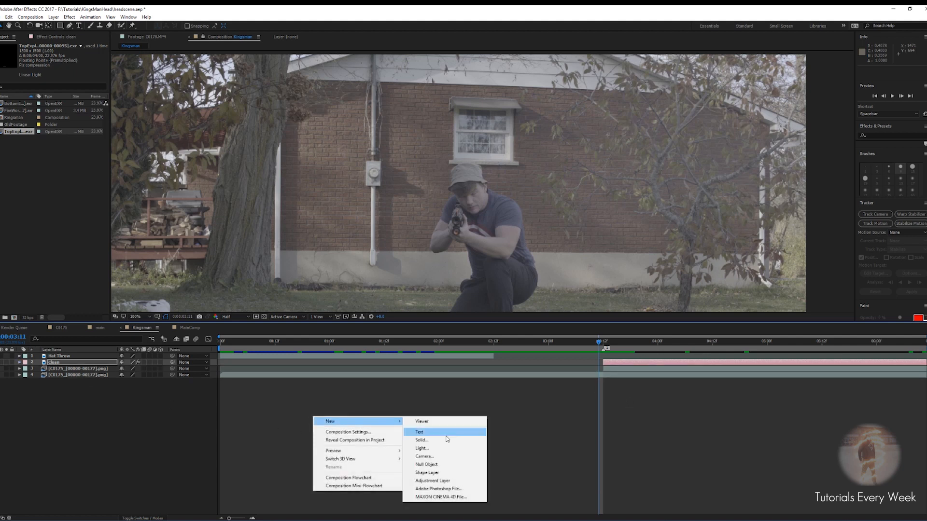
{"action": "left_click", "coordinate": [435, 465]}
{"action": "left_click_drag", "start_coordinate": [601, 346], "coordinate": [607, 368]}
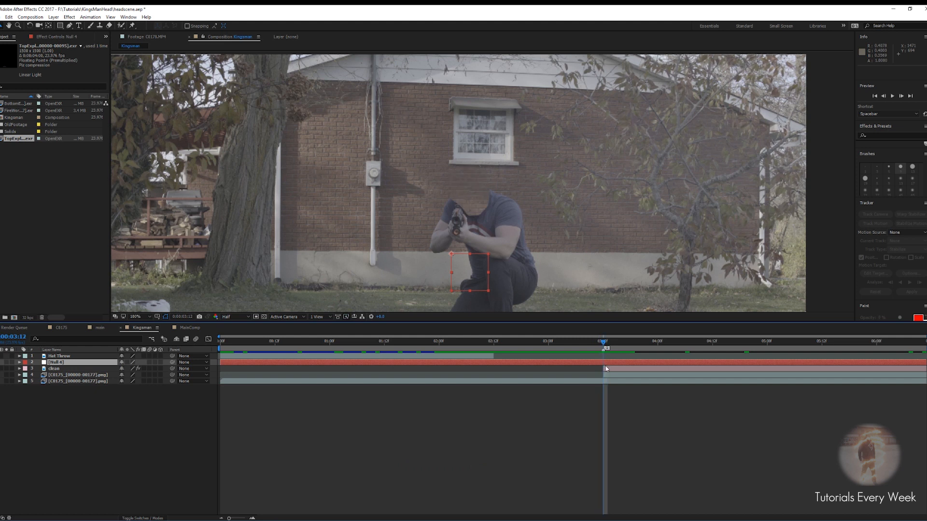
{"action": "key", "text": "alt+bracketleft"}
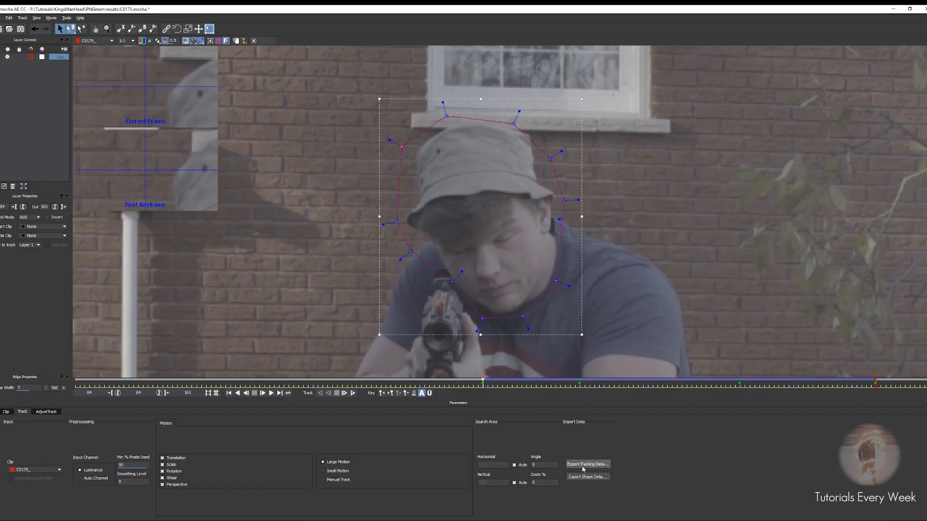
Export the mocha tracking data to the clipboard and paste it onto the null layer
{"action": "left_click", "coordinate": [583, 464]}
{"action": "left_click", "coordinate": [472, 273]}
{"action": "key", "text": "alt+Tab"}
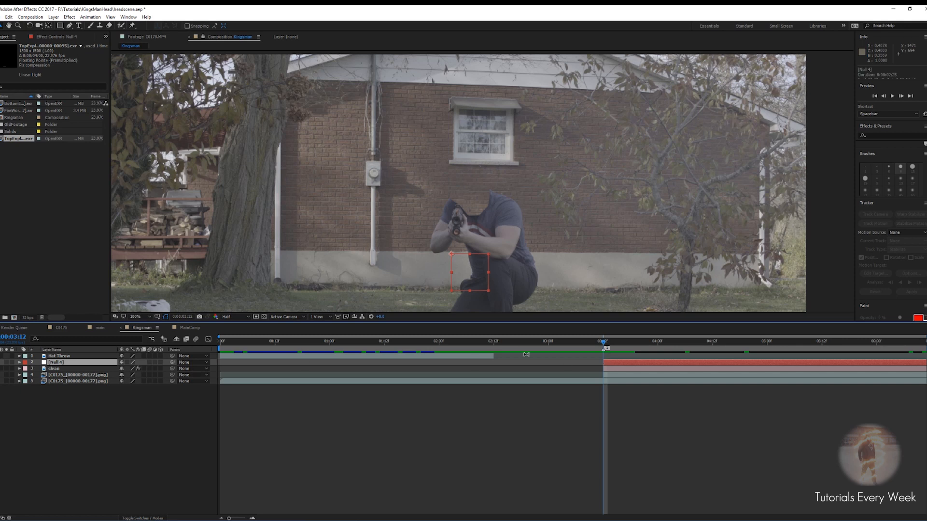
{"action": "key", "text": "ctrl+v"}
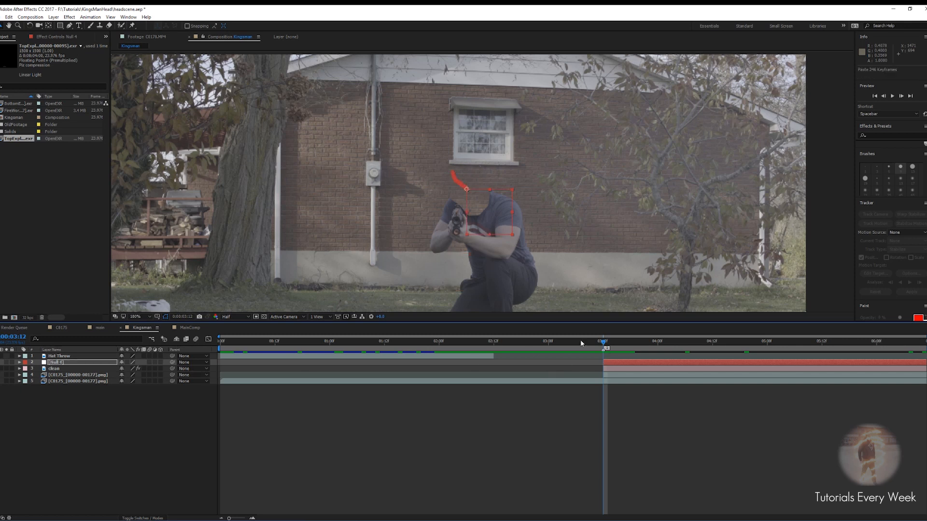
Move the null to the bottom of the layer stack and delete one of the duplicate C0175 image-sequence layers
{"action": "left_click_drag", "start_coordinate": [604, 344], "coordinate": [783, 364]}
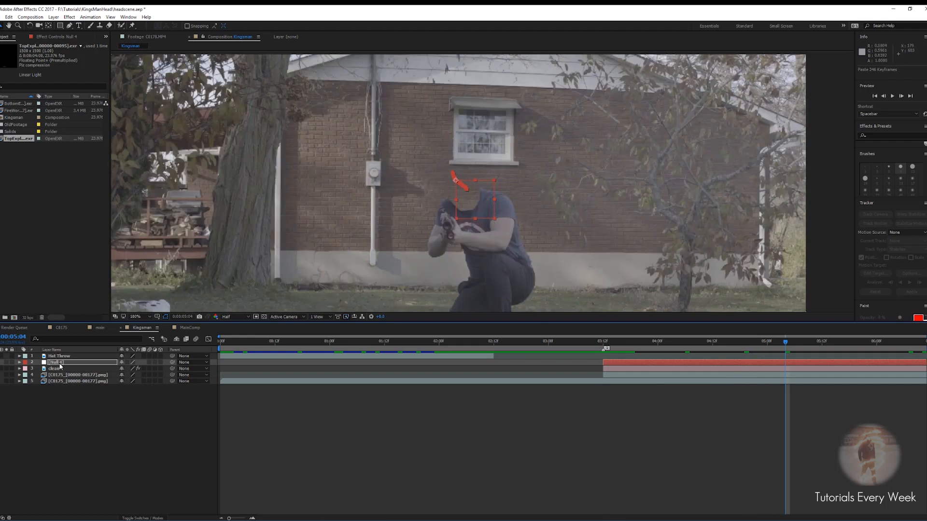
{"action": "left_click_drag", "start_coordinate": [56, 365], "coordinate": [45, 383]}
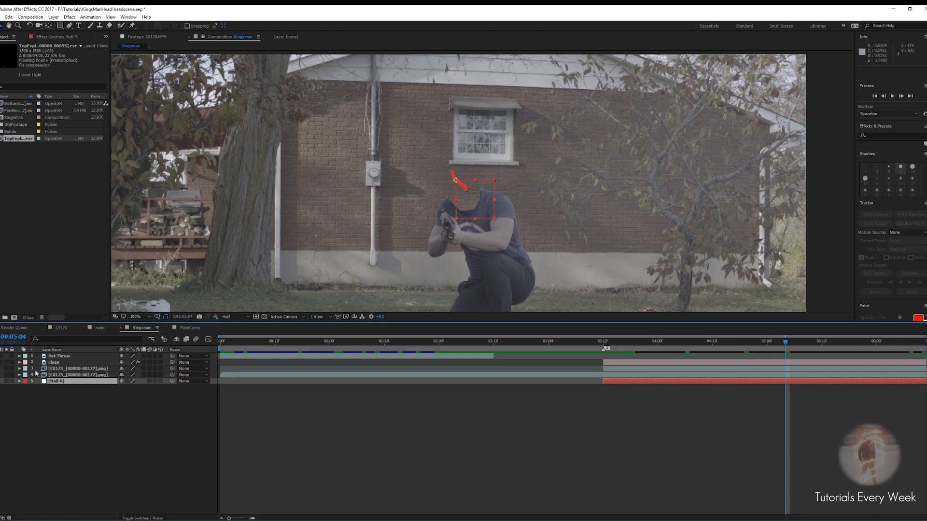
{"action": "left_click", "coordinate": [64, 368]}
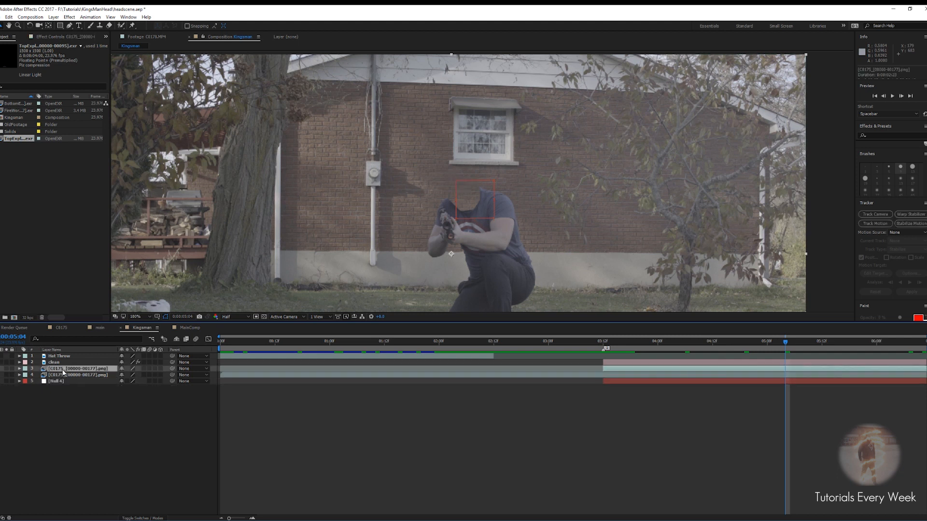
{"action": "key", "text": "Delete"}
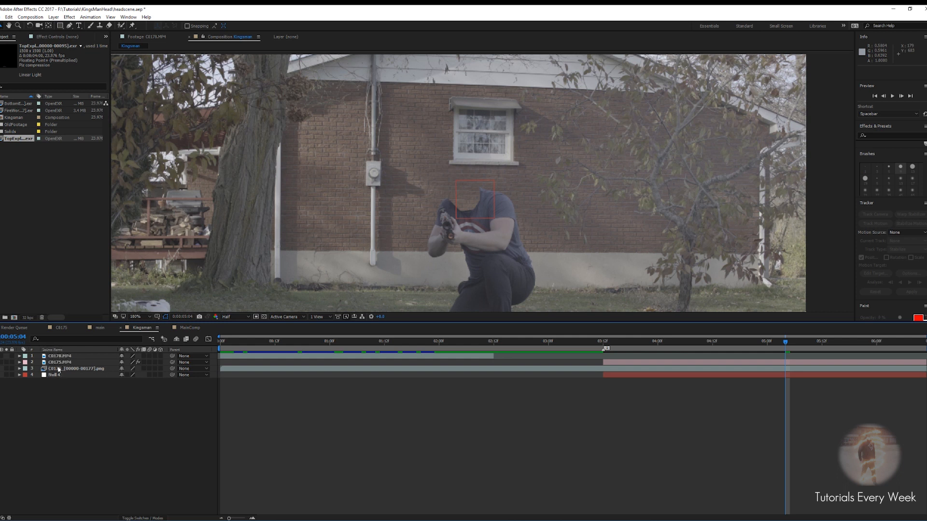
Rename the remaining C0175 image-sequence layer to mainFootage
{"action": "left_click", "coordinate": [70, 369]}
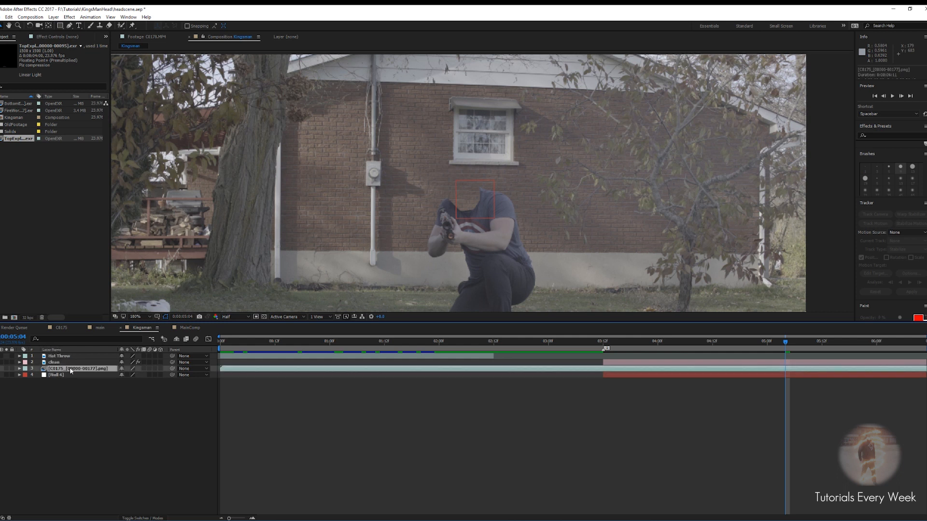
{"action": "key", "text": "Return"}
{"action": "type", "text": "mian"}
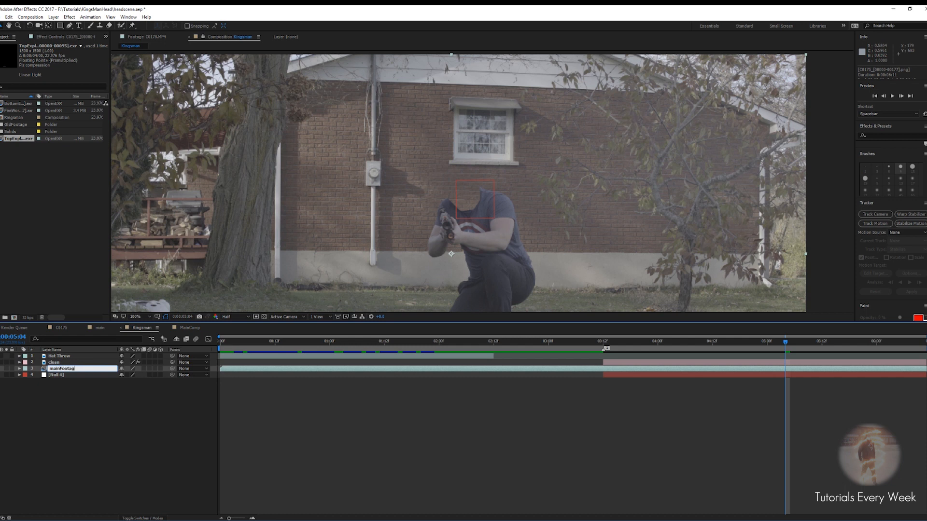
{"action": "key", "text": "Return"}
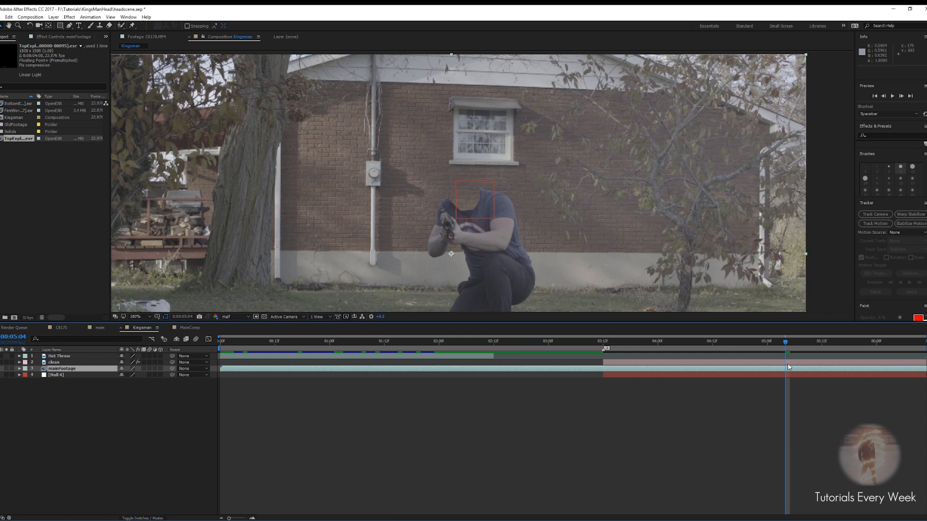
Slide the Hat Throw layer later in the timeline so it starts at about 0:00:02:15
{"action": "left_click_drag", "start_coordinate": [784, 341], "coordinate": [604, 365]}
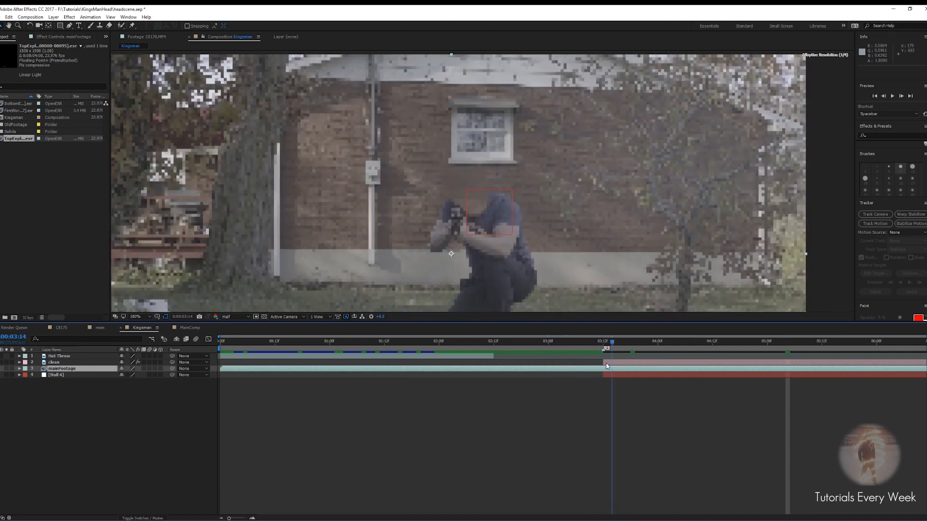
{"action": "left_click", "coordinate": [239, 357]}
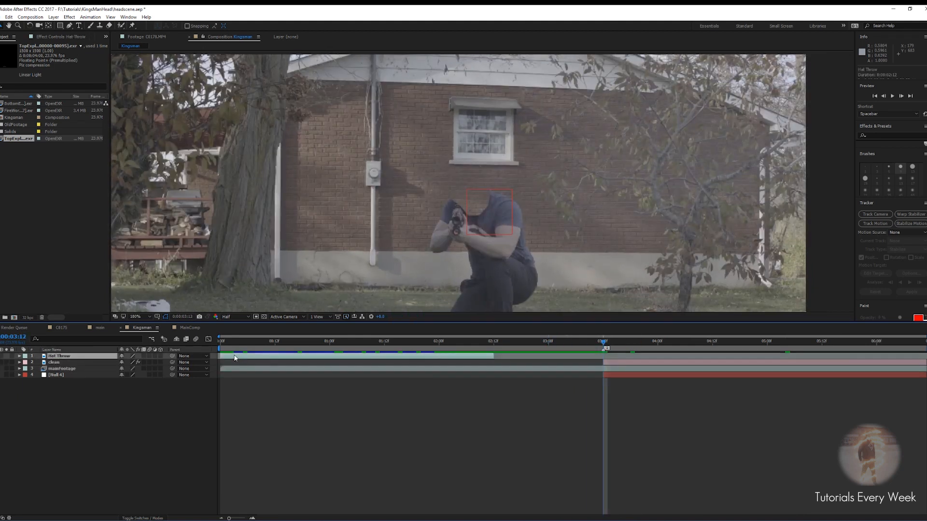
{"action": "left_click_drag", "start_coordinate": [295, 356], "coordinate": [507, 344]}
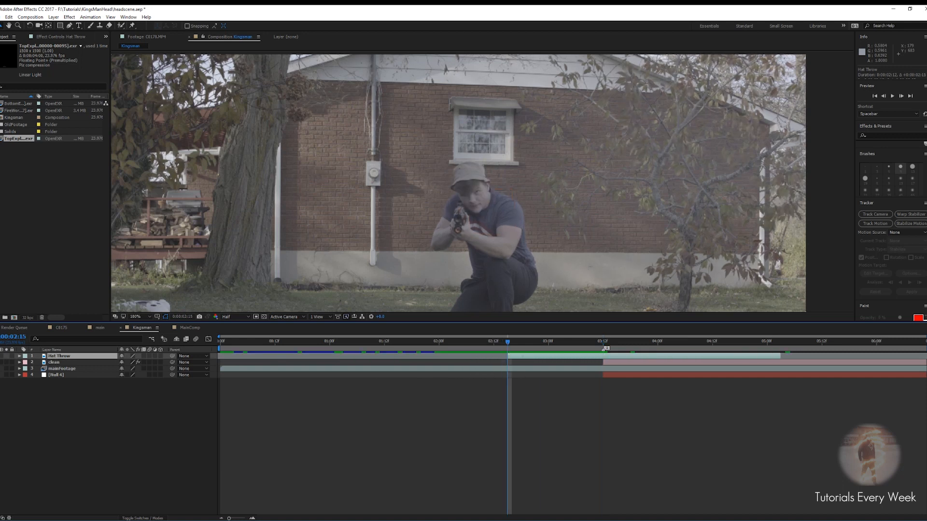
Solo the Hat Throw layer, zoom in on the thrown hat, and set the preview resolution to Full
{"action": "left_click", "coordinate": [6, 356]}
{"action": "scroll", "coordinate": [440, 135], "scroll_direction": "down", "scroll_amount": 2}
{"action": "scroll", "coordinate": [451, 194], "scroll_direction": "up", "scroll_amount": 6}
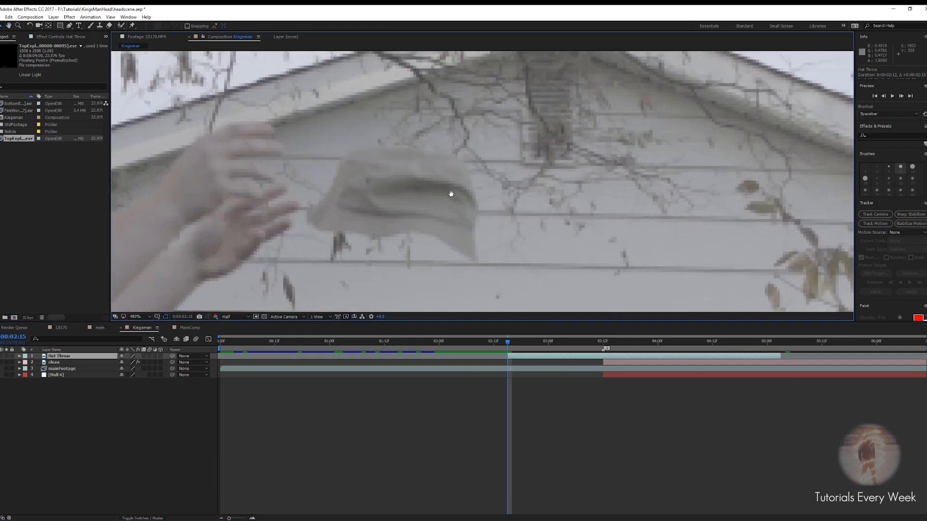
{"action": "mouse_move", "coordinate": [450, 193]}
{"action": "left_mouse_down"}
{"action": "mouse_move", "coordinate": [467, 181]}
{"action": "mouse_move", "coordinate": [447, 204]}
{"action": "mouse_move", "coordinate": [453, 224]}
{"action": "mouse_move", "coordinate": [466, 194]}
{"action": "left_mouse_up"}
{"action": "key", "text": "g"}
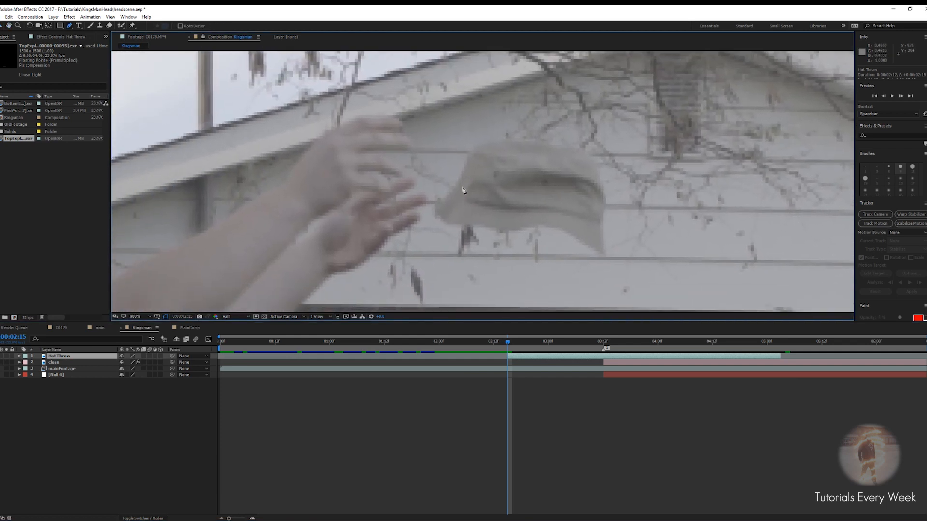
{"action": "scroll", "coordinate": [458, 197], "scroll_direction": "up", "scroll_amount": 1}
{"action": "left_click", "coordinate": [234, 317]}
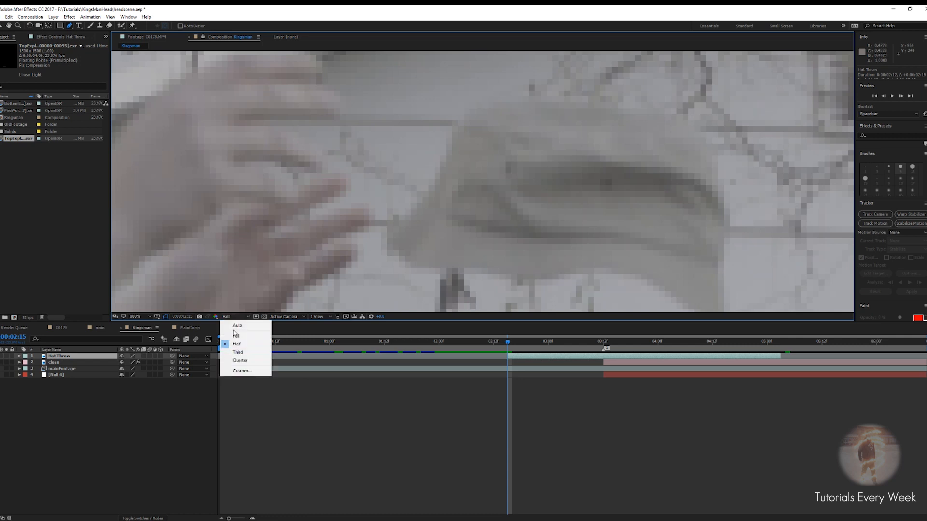
{"action": "left_click", "coordinate": [231, 336]}
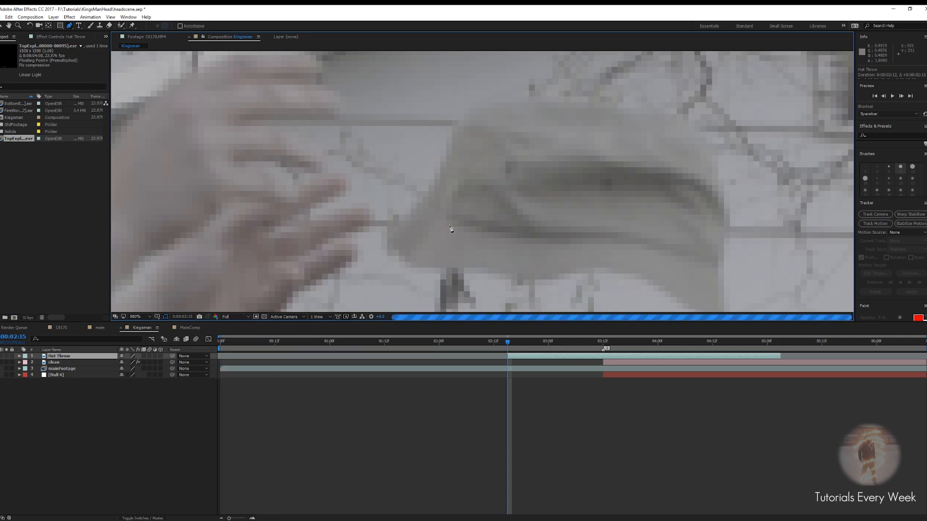
Draw a mask around the thrown hat on the Hat Throw layer and refine its points to follow the hat's outline
{"action": "left_click", "coordinate": [456, 133]}
{"action": "left_click", "coordinate": [434, 188]}
{"action": "left_click", "coordinate": [388, 236]}
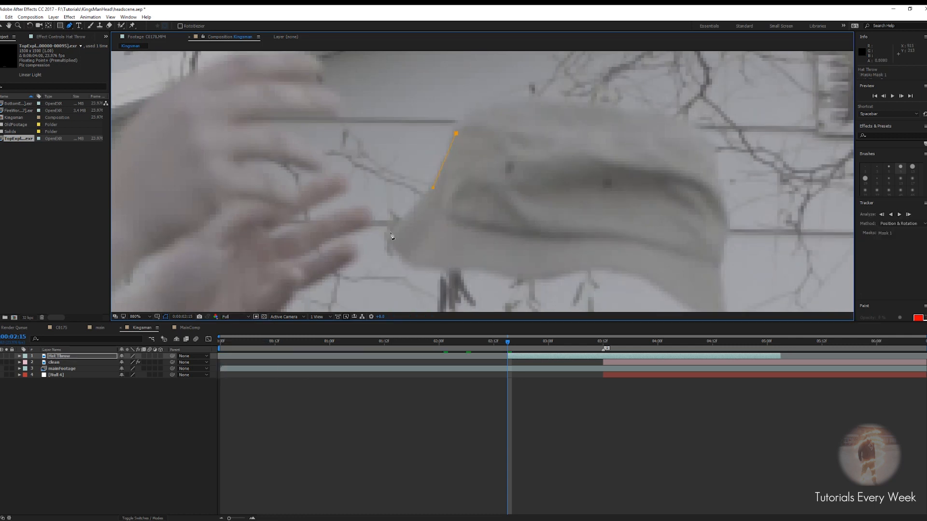
{"action": "left_click_drag", "start_coordinate": [411, 260], "coordinate": [474, 270]}
{"action": "left_click_drag", "start_coordinate": [517, 270], "coordinate": [520, 272]}
{"action": "left_click_drag", "start_coordinate": [589, 269], "coordinate": [599, 269]}
{"action": "left_click_drag", "start_coordinate": [627, 263], "coordinate": [552, 211]}
{"action": "left_click_drag", "start_coordinate": [581, 229], "coordinate": [587, 234]}
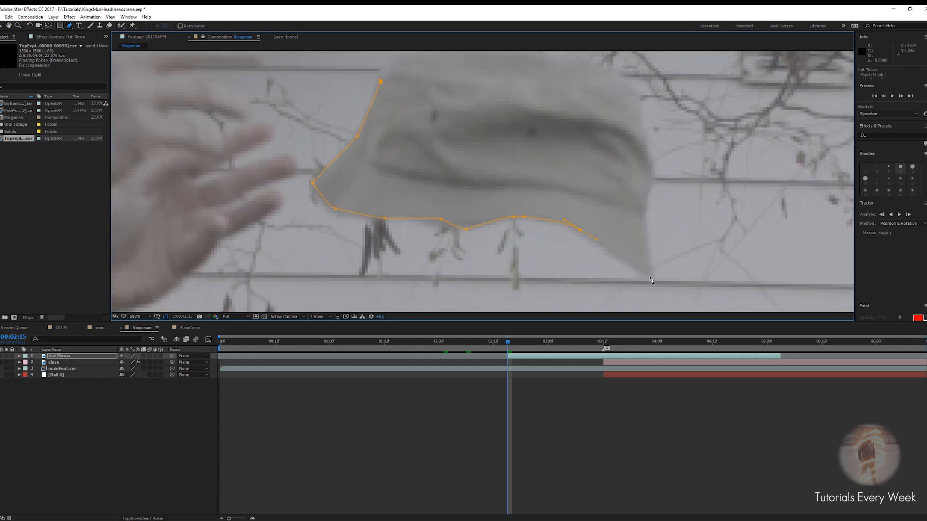
{"action": "left_click_drag", "start_coordinate": [655, 150], "coordinate": [646, 219]}
{"action": "left_click_drag", "start_coordinate": [622, 152], "coordinate": [603, 143]}
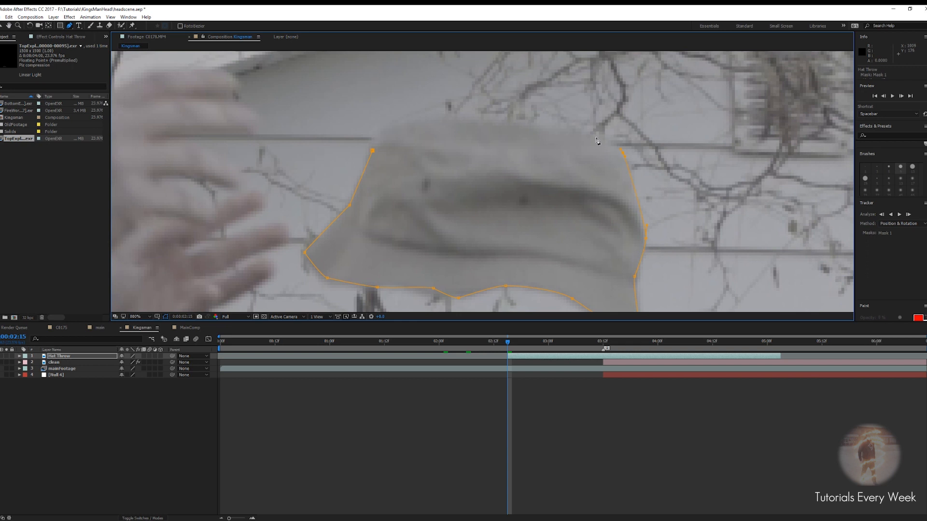
{"action": "left_click_drag", "start_coordinate": [443, 197], "coordinate": [430, 164]}
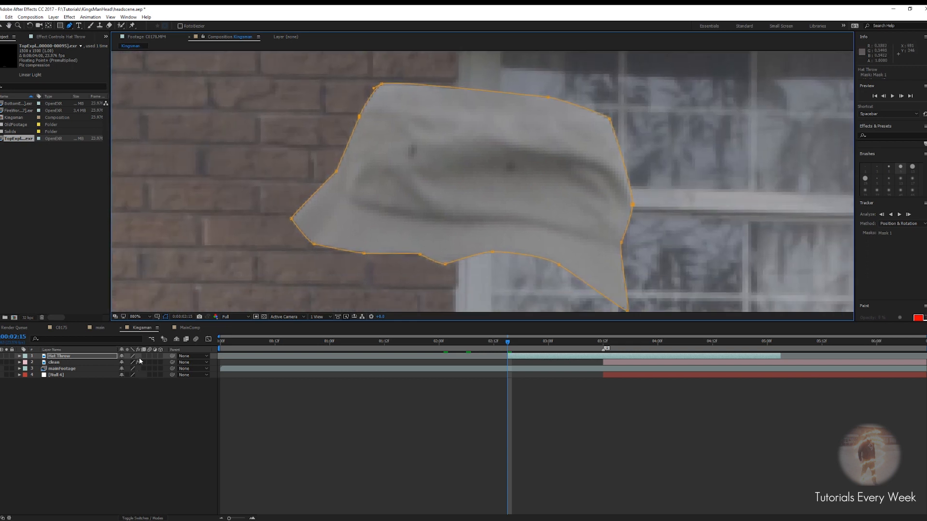
Set the hat mask's mode to None and add a Mask Path keyframe at 0:00:02:15
{"action": "key", "text": "m"}
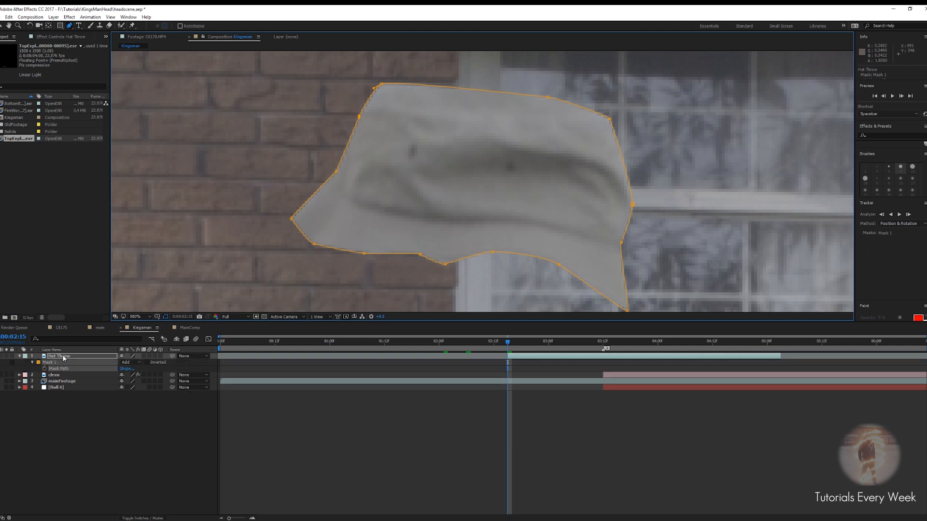
{"action": "left_click", "coordinate": [127, 363]}
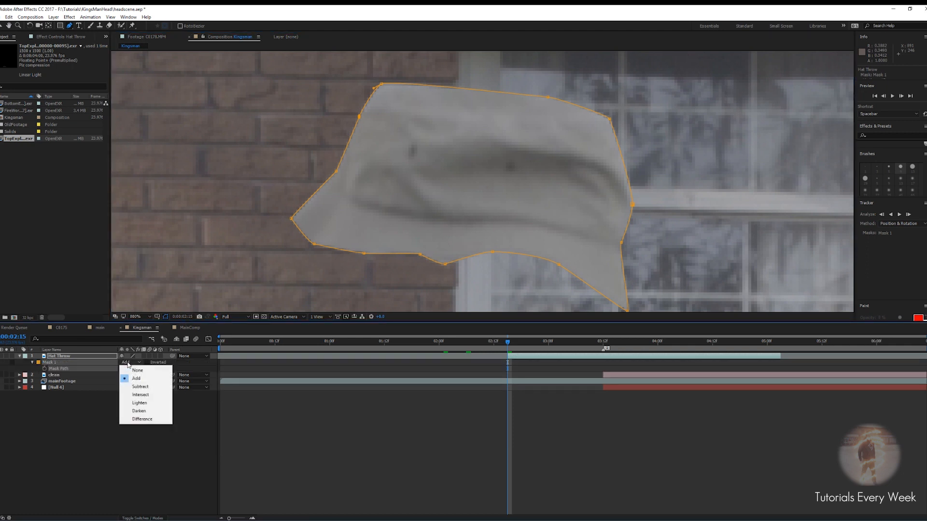
{"action": "left_click", "coordinate": [137, 370]}
{"action": "key", "text": "slash"}
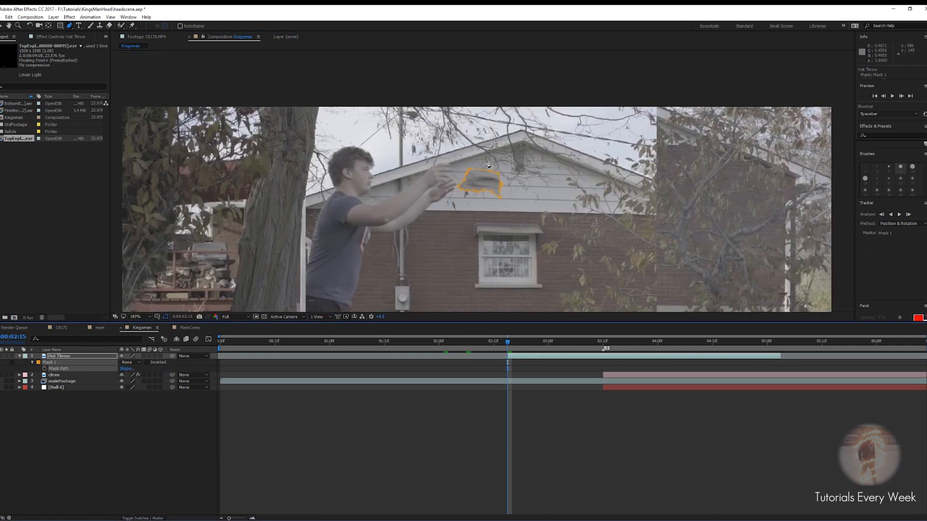
{"action": "scroll", "coordinate": [488, 164], "scroll_direction": "up", "scroll_amount": 4}
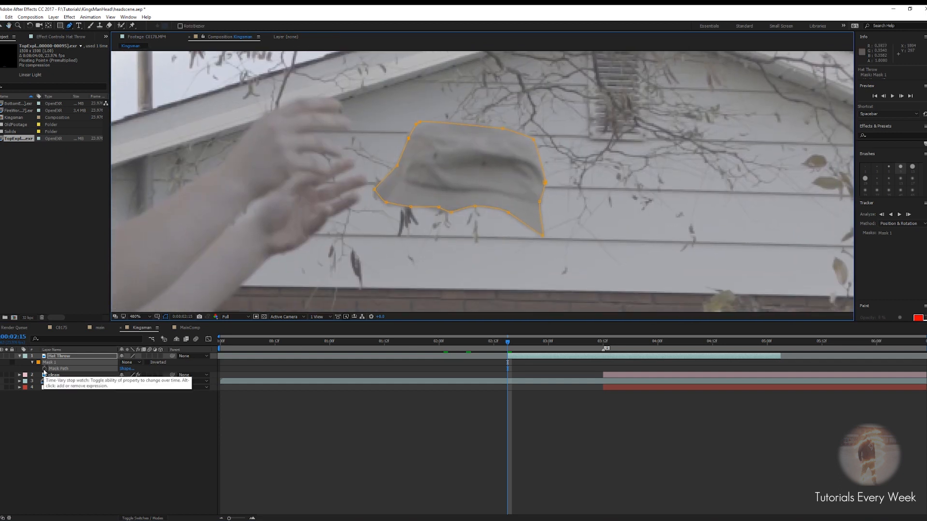
{"action": "left_click", "coordinate": [43, 370]}
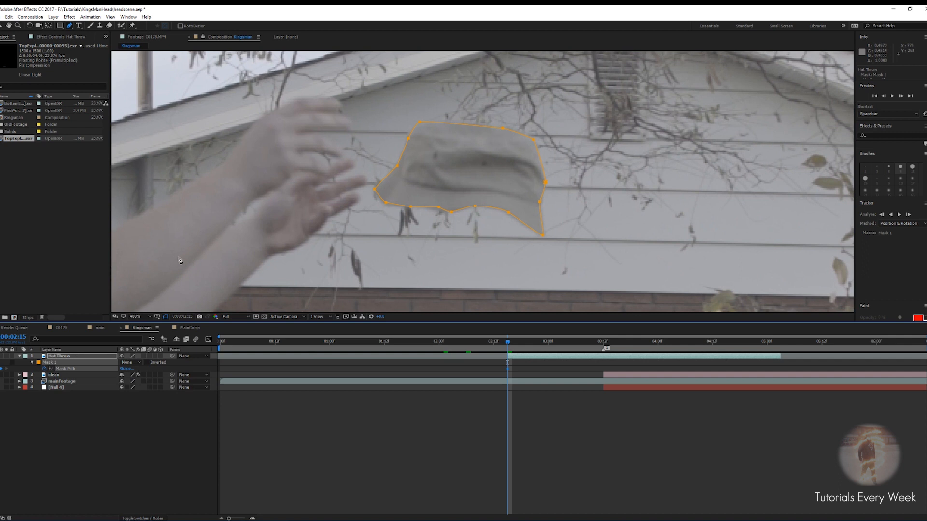
Step forward two frames to 0:00:02:17 and move the whole mask up over the hat
{"action": "scroll", "coordinate": [508, 149], "scroll_direction": "down", "scroll_amount": 2}
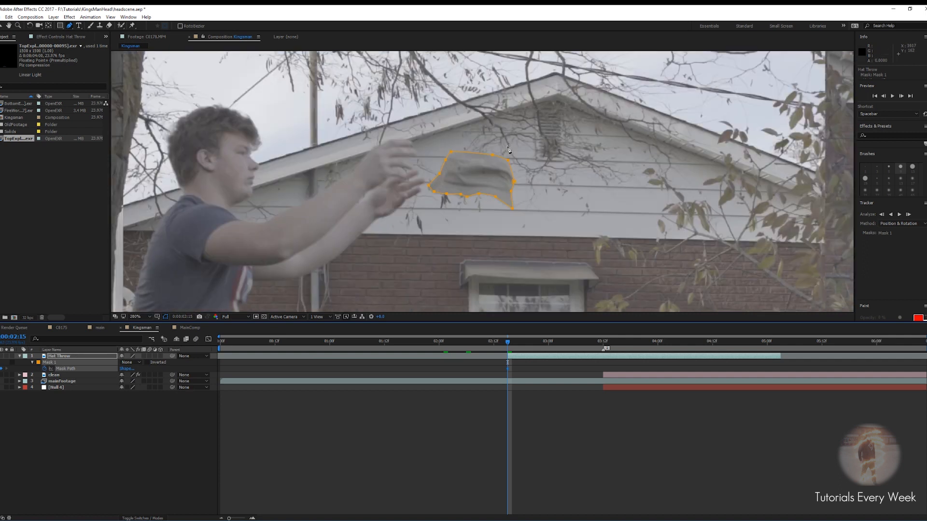
{"action": "key", "text": "Page_Down"}
{"action": "key", "text": "Page_Down"}
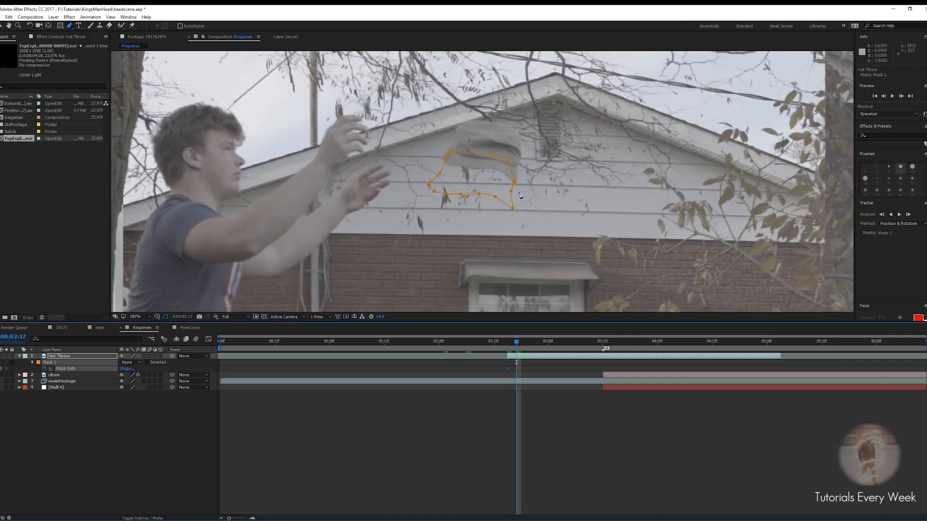
{"action": "key", "text": "Page_Up"}
{"action": "key", "text": "Page_Up"}
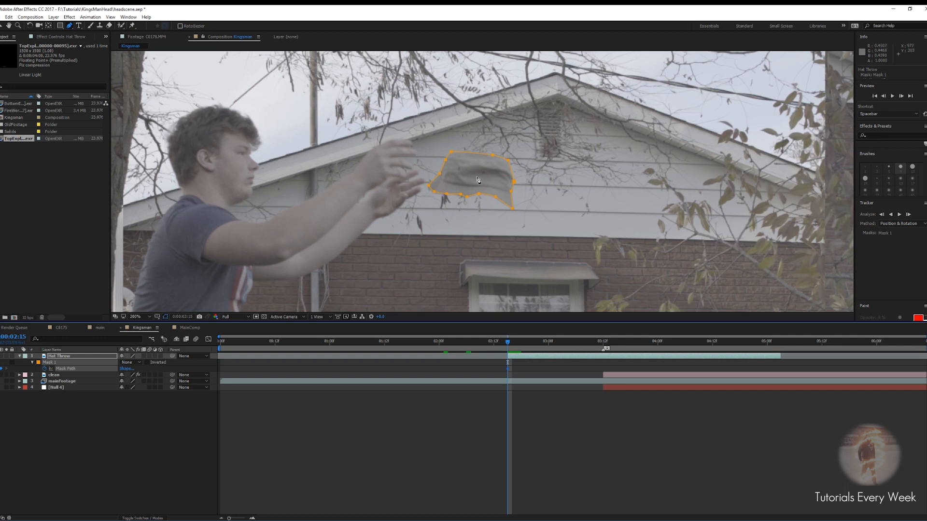
{"action": "key", "text": "Page_Down"}
{"action": "key", "text": "Page_Down"}
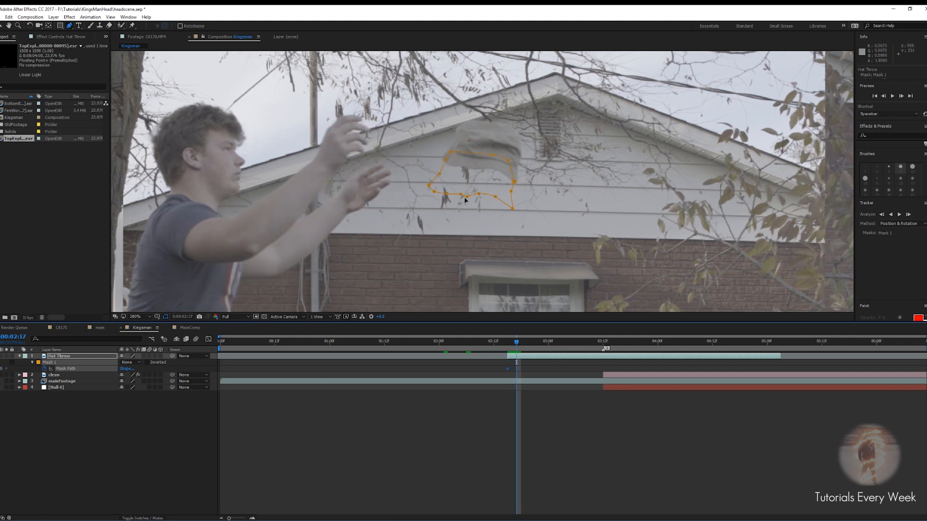
{"action": "key", "text": "v"}
{"action": "left_click_drag", "start_coordinate": [466, 199], "coordinate": [473, 174]}
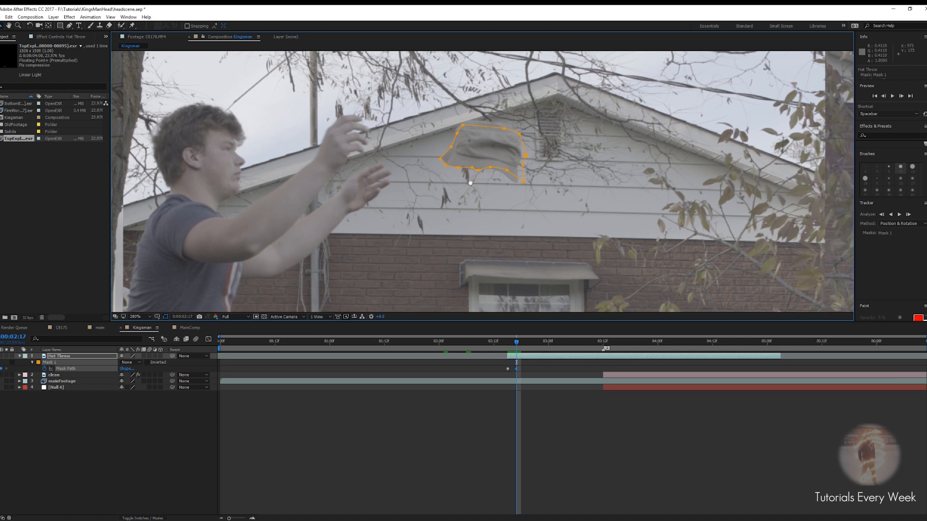
Adjust the mask's points to fit the hat's outline at 0:00:02:17
{"action": "scroll", "coordinate": [460, 212], "scroll_direction": "up", "scroll_amount": 3}
{"action": "left_click_drag", "start_coordinate": [458, 211], "coordinate": [442, 134]}
{"action": "left_click", "coordinate": [454, 184]}
{"action": "left_click_drag", "start_coordinate": [414, 179], "coordinate": [413, 158]}
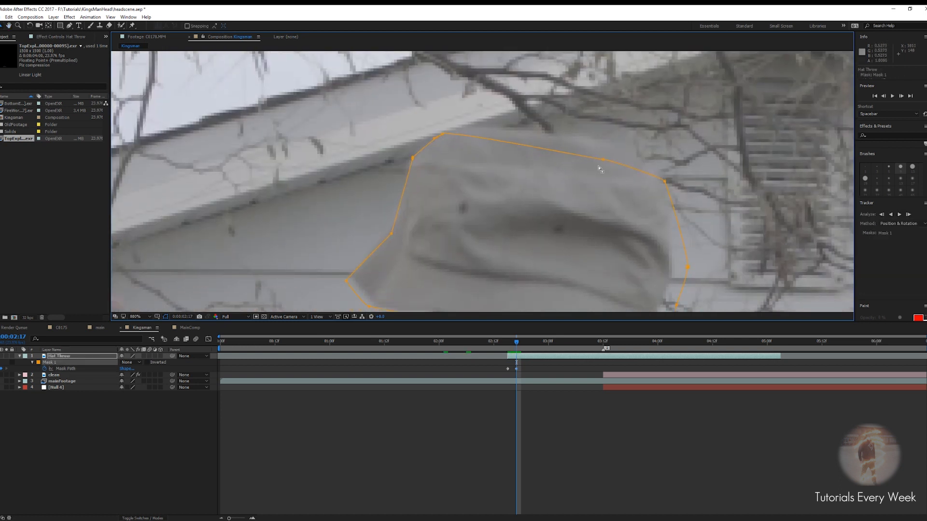
{"action": "left_click_drag", "start_coordinate": [607, 162], "coordinate": [599, 141]}
{"action": "scroll", "coordinate": [663, 193], "scroll_direction": "down", "scroll_amount": 3}
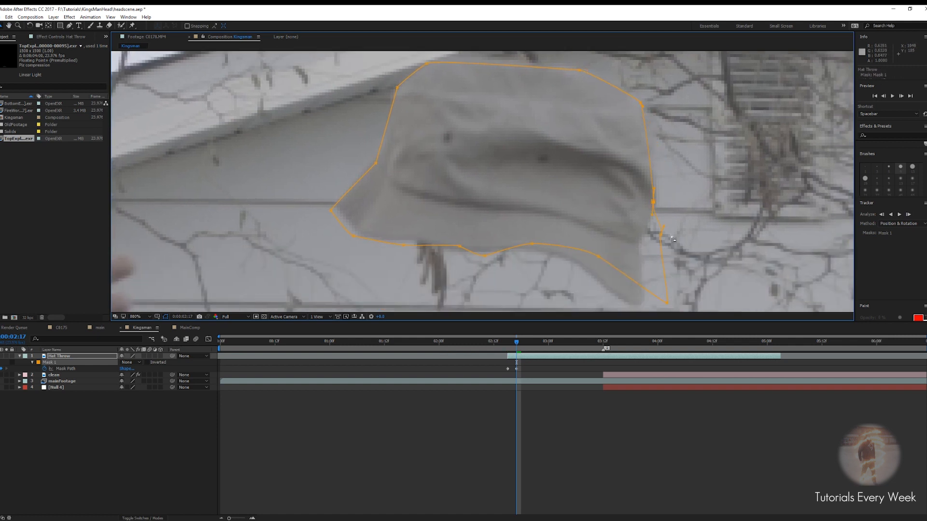
{"action": "left_click_drag", "start_coordinate": [659, 233], "coordinate": [638, 247]}
{"action": "left_click_drag", "start_coordinate": [667, 304], "coordinate": [652, 305]}
{"action": "left_click_drag", "start_coordinate": [598, 256], "coordinate": [638, 304]}
{"action": "key", "text": "ctrl+z"}
{"action": "left_click_drag", "start_coordinate": [482, 257], "coordinate": [482, 248]}
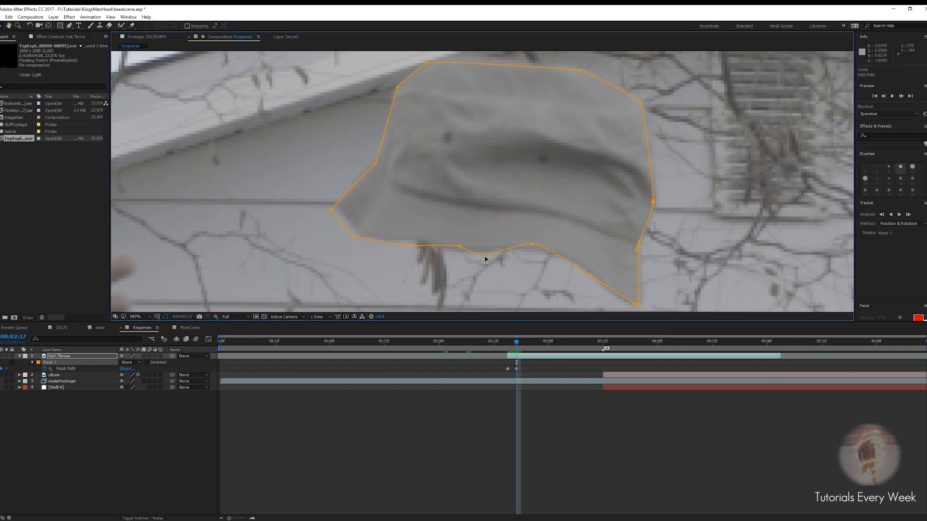
{"action": "left_click_drag", "start_coordinate": [354, 240], "coordinate": [405, 242]}
{"action": "left_click_drag", "start_coordinate": [438, 217], "coordinate": [433, 189]}
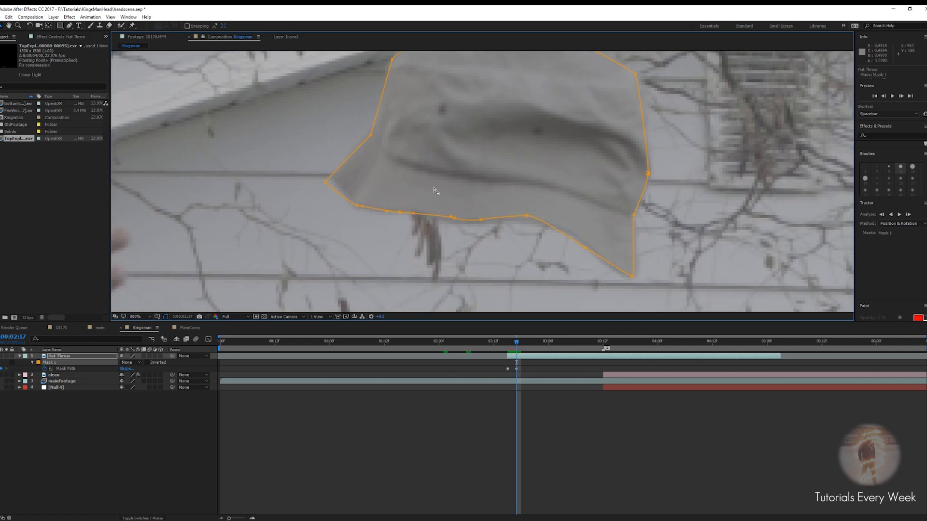
Step back to 0:00:02:16 and shift the mask to fit the hat there
{"action": "key", "text": "Page_Up"}
{"action": "scroll", "coordinate": [463, 208], "scroll_direction": "down", "scroll_amount": 1}
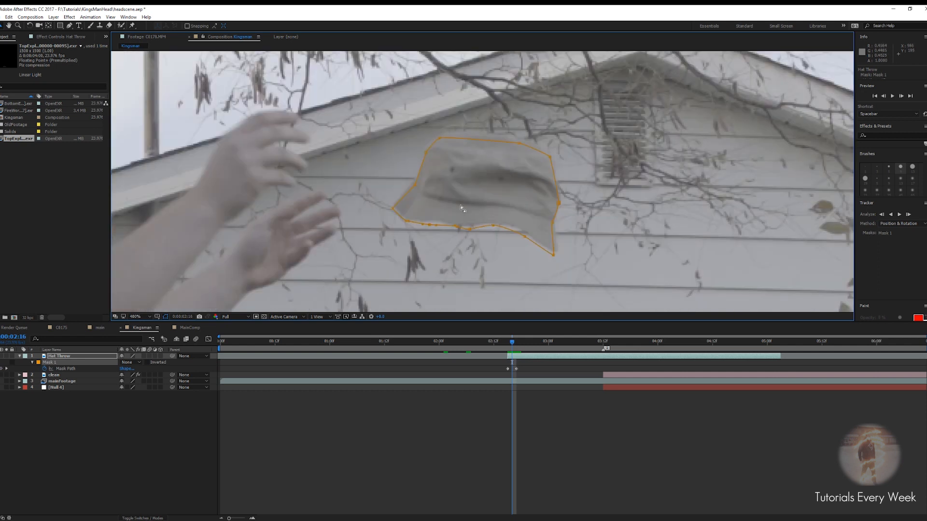
{"action": "scroll", "coordinate": [468, 191], "scroll_direction": "up", "scroll_amount": 1}
{"action": "left_click_drag", "start_coordinate": [468, 190], "coordinate": [468, 167]}
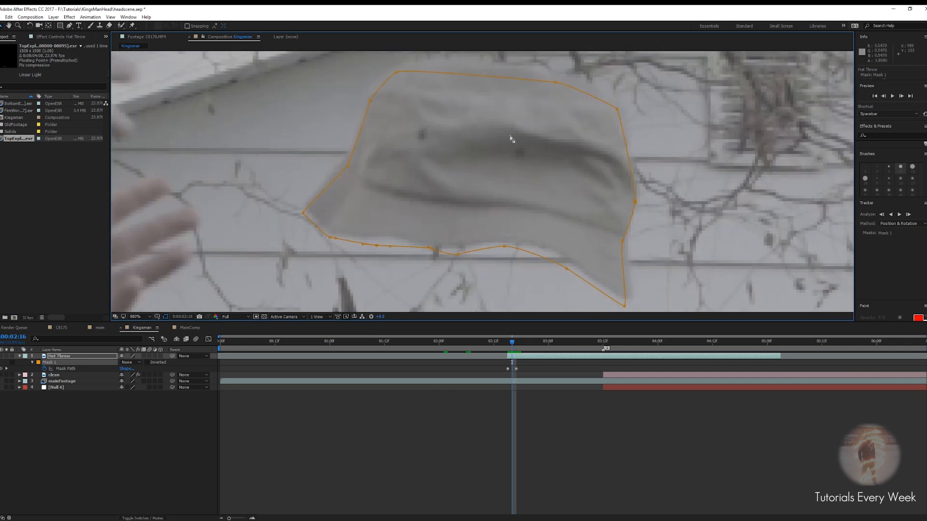
Flip back and forth through the neighbouring frames to check the mask against the hat
{"action": "key", "text": "Page_Down"}
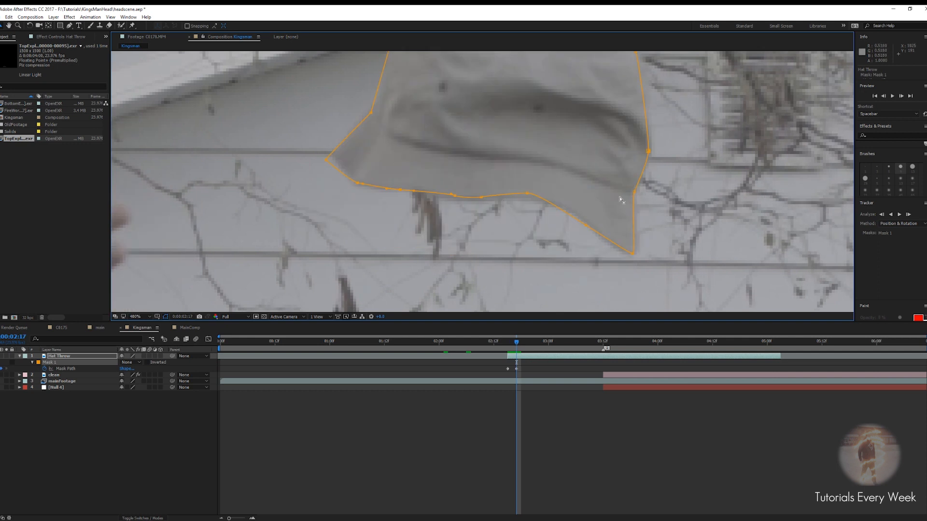
{"action": "scroll", "coordinate": [620, 199], "scroll_direction": "down", "scroll_amount": 1}
{"action": "scroll", "coordinate": [559, 201], "scroll_direction": "down", "scroll_amount": 1}
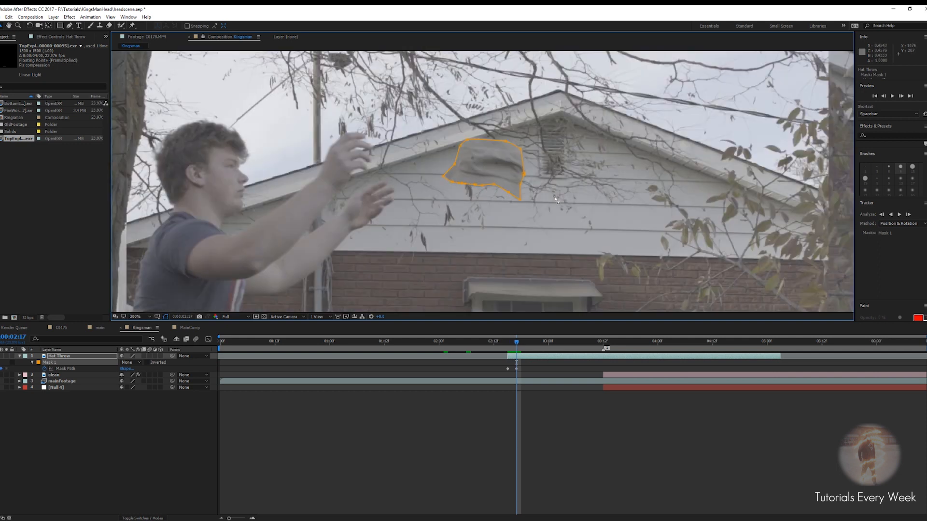
{"action": "key", "text": "Page_Down"}
{"action": "key", "text": "Page_Down"}
{"action": "scroll", "coordinate": [530, 205], "scroll_direction": "down", "scroll_amount": 1}
{"action": "key", "text": "Page_Up"}
{"action": "key", "text": "Page_Up"}
{"action": "key", "text": "Page_Up"}
{"action": "key", "text": "Page_Up"}
{"action": "key", "text": "Page_Down"}
{"action": "key", "text": "Page_Up"}
{"action": "key", "text": "Page_Down"}
{"action": "key", "text": "Page_Up"}
{"action": "key", "text": "Page_Down"}
{"action": "key", "text": "Page_Up"}
{"action": "key", "text": "Page_Down"}
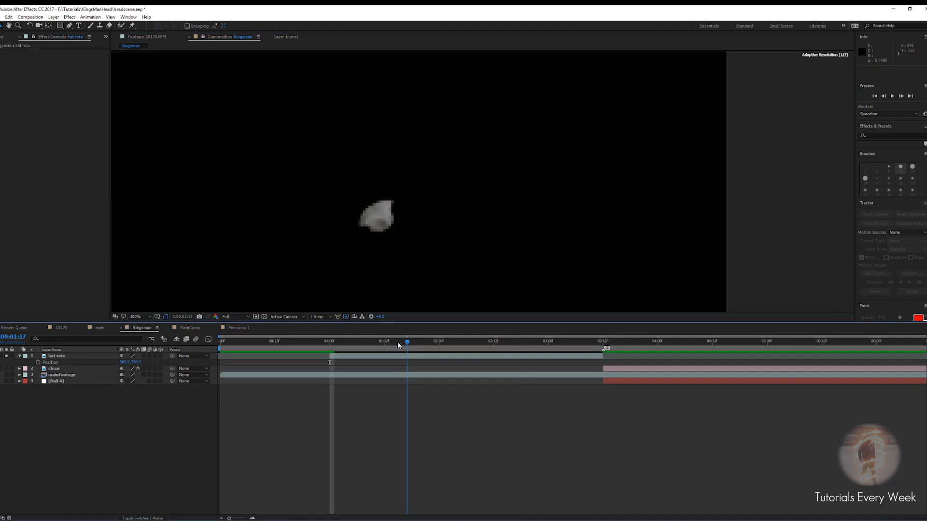
Scrub and play back the hat roto layer to preview the masked hat
{"action": "left_click_drag", "start_coordinate": [397, 344], "coordinate": [316, 343]}
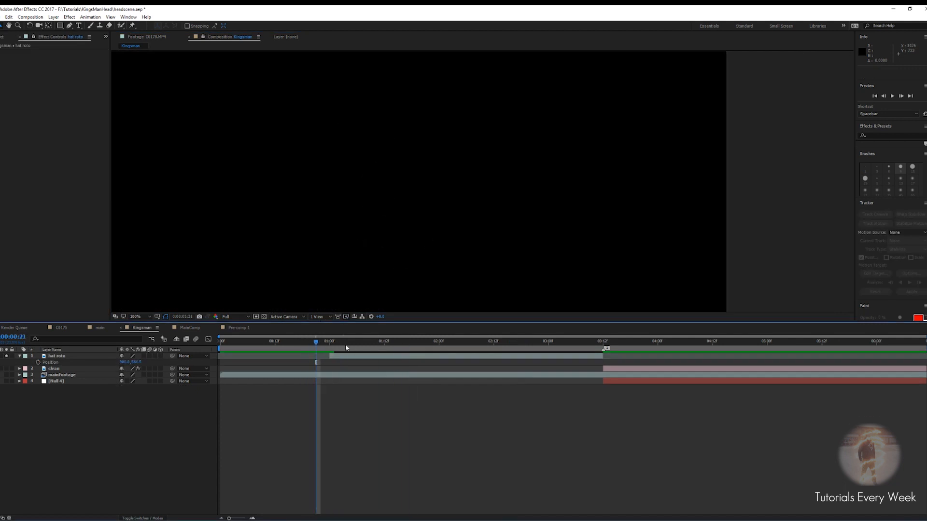
{"action": "left_click_drag", "start_coordinate": [319, 346], "coordinate": [327, 338]}
{"action": "key", "text": "space"}
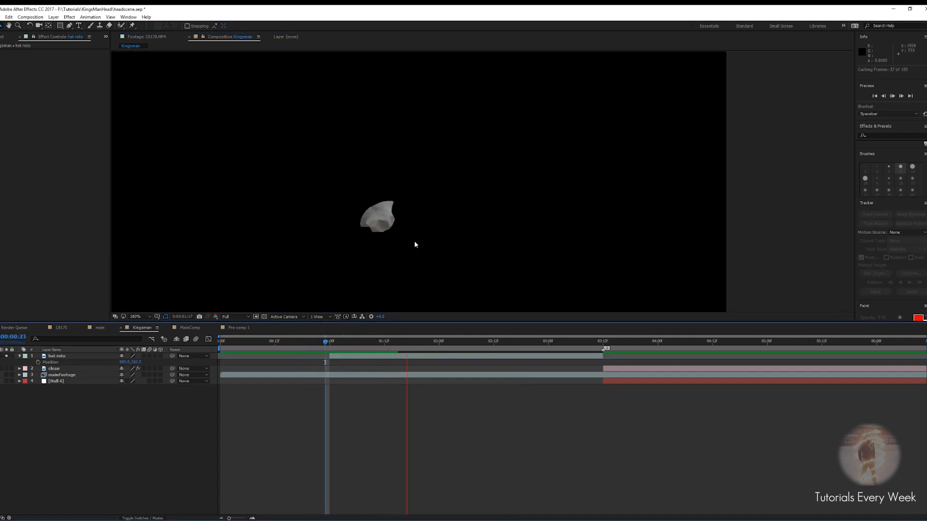
{"action": "scroll", "coordinate": [455, 226], "scroll_direction": "down", "scroll_amount": 1}
{"action": "scroll", "coordinate": [483, 228], "scroll_direction": "down", "scroll_amount": 1}
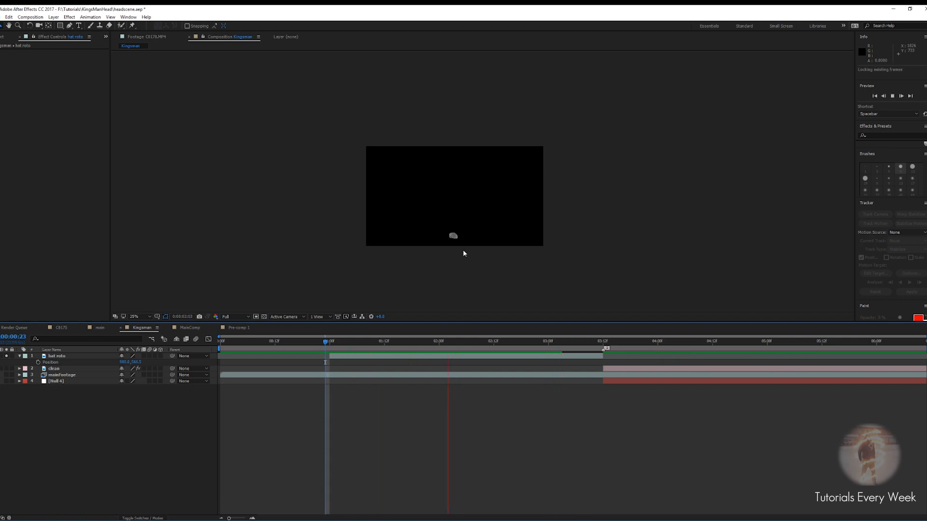
{"action": "key", "text": "space"}
{"action": "scroll", "coordinate": [468, 218], "scroll_direction": "up", "scroll_amount": 2}
{"action": "left_click_drag", "start_coordinate": [452, 227], "coordinate": [482, 145]}
{"action": "scroll", "coordinate": [484, 145], "scroll_direction": "down", "scroll_amount": 1}
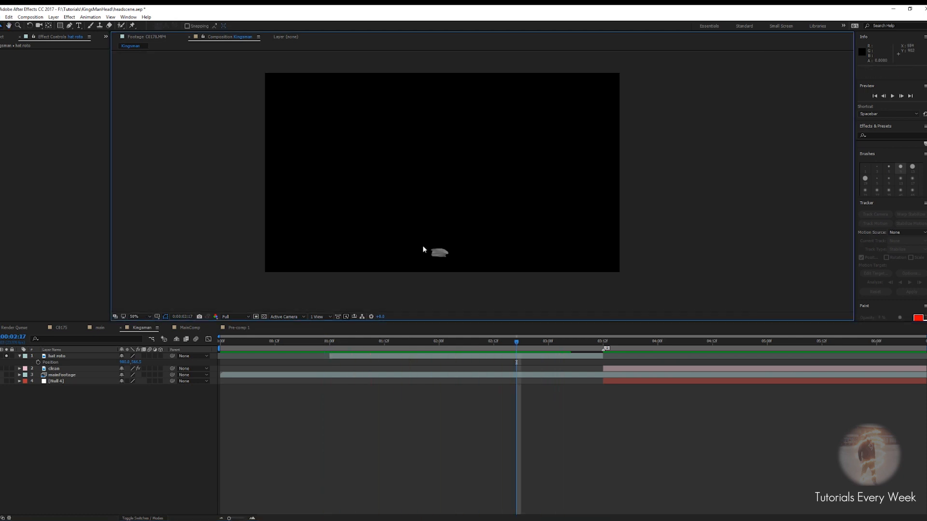
Unsolo the hat roto layer and set the preview resolution to Half
{"action": "left_click", "coordinate": [7, 356]}
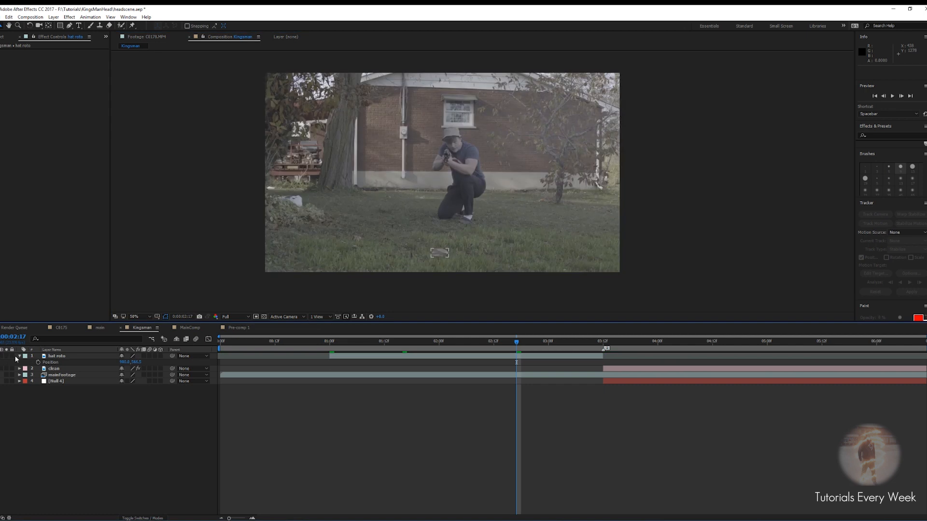
{"action": "left_click", "coordinate": [233, 317]}
{"action": "left_click", "coordinate": [232, 335]}
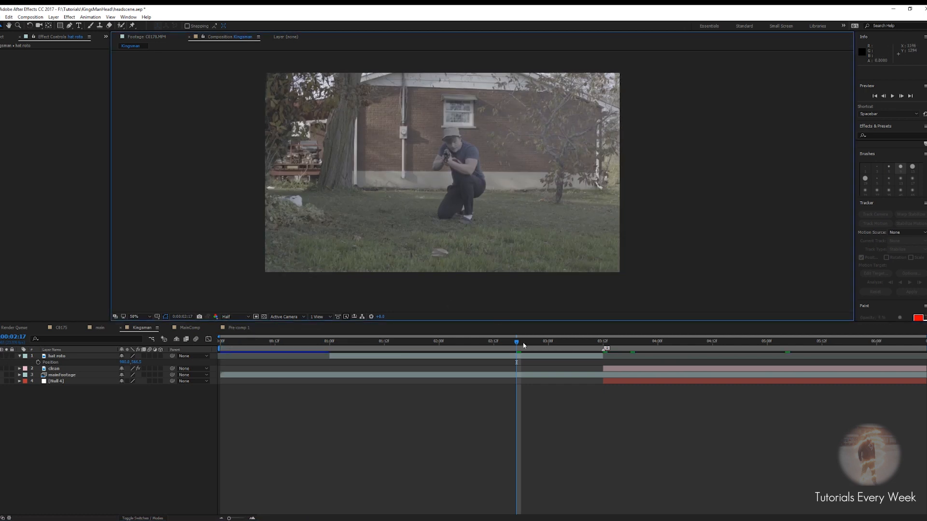
Slide the hat roto layer later so it starts at about 0:00:03:12
{"action": "left_click_drag", "start_coordinate": [517, 344], "coordinate": [603, 346]}
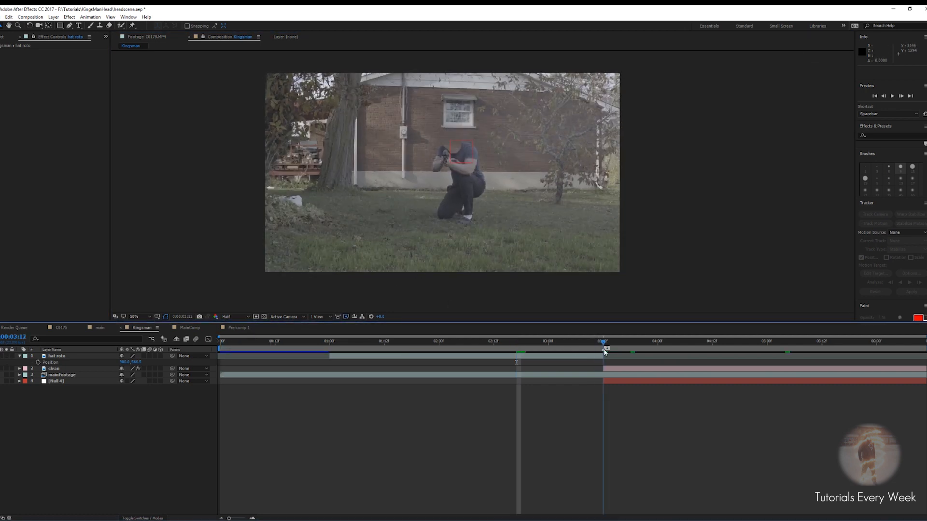
{"action": "left_click_drag", "start_coordinate": [348, 360], "coordinate": [621, 358]}
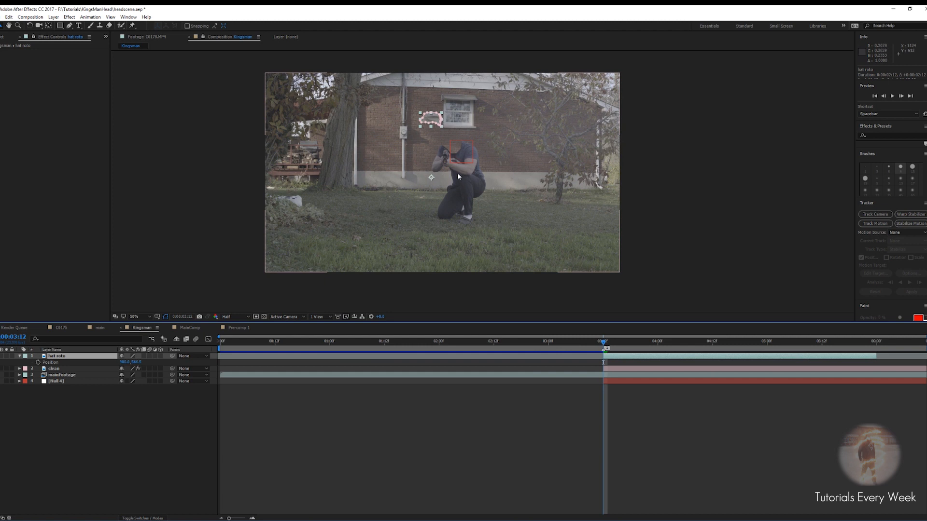
Move the hat roto layer so the hat sits on the actor's head at 0:00:03:11
{"action": "scroll", "coordinate": [456, 173], "scroll_direction": "up", "scroll_amount": 1}
{"action": "left_click_drag", "start_coordinate": [456, 173], "coordinate": [422, 259]}
{"action": "left_click_drag", "start_coordinate": [409, 192], "coordinate": [435, 171]}
{"action": "scroll", "coordinate": [489, 221], "scroll_direction": "up", "scroll_amount": 1}
{"action": "left_click_drag", "start_coordinate": [315, 110], "coordinate": [413, 165]}
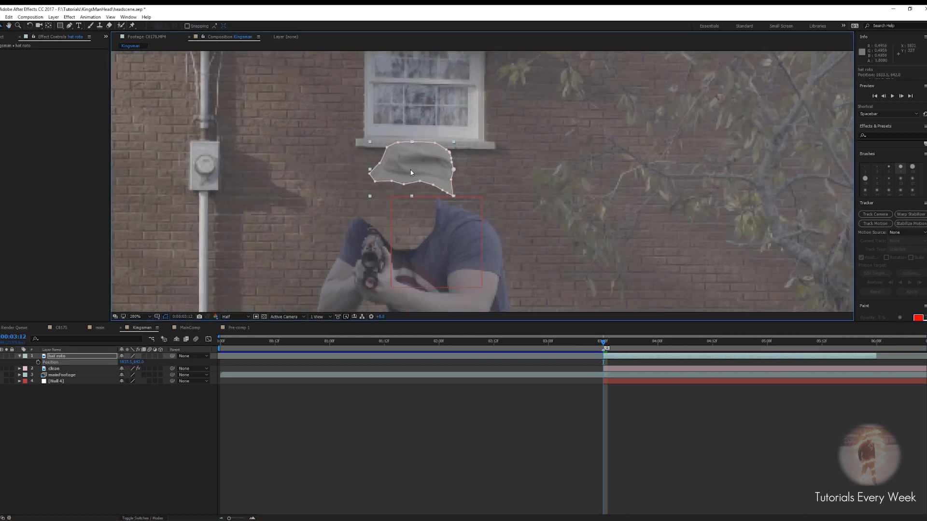
{"action": "key", "text": "Page_Up"}
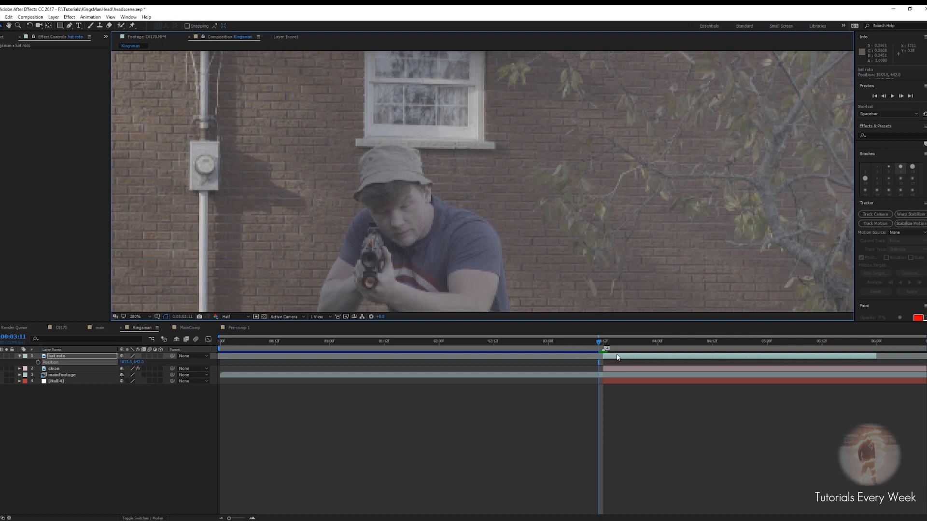
{"action": "left_click_drag", "start_coordinate": [618, 357], "coordinate": [614, 357]}
{"action": "left_click_drag", "start_coordinate": [425, 175], "coordinate": [398, 177]}
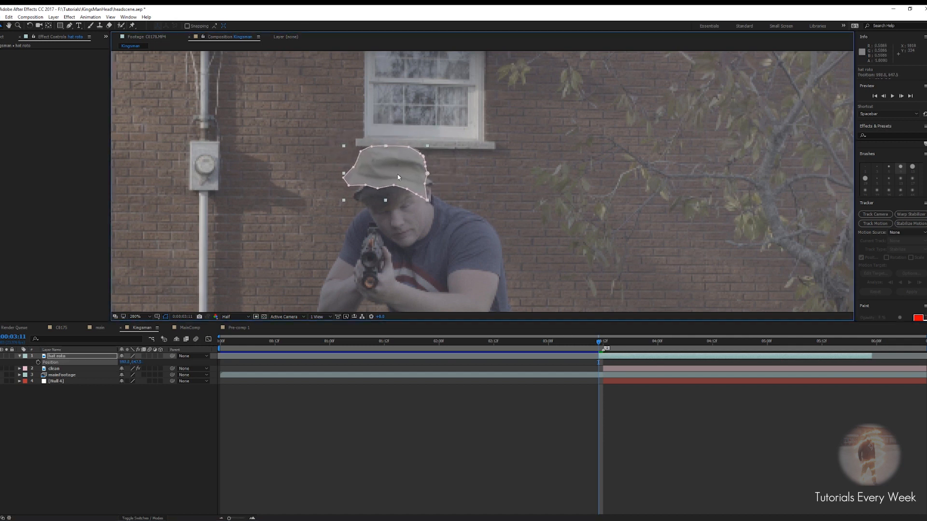
Try adjusting the hat roto layer's rotation
{"action": "key", "text": "r"}
{"action": "left_click_drag", "start_coordinate": [131, 363], "coordinate": [137, 363]}
{"action": "key", "text": "ctrl+z"}
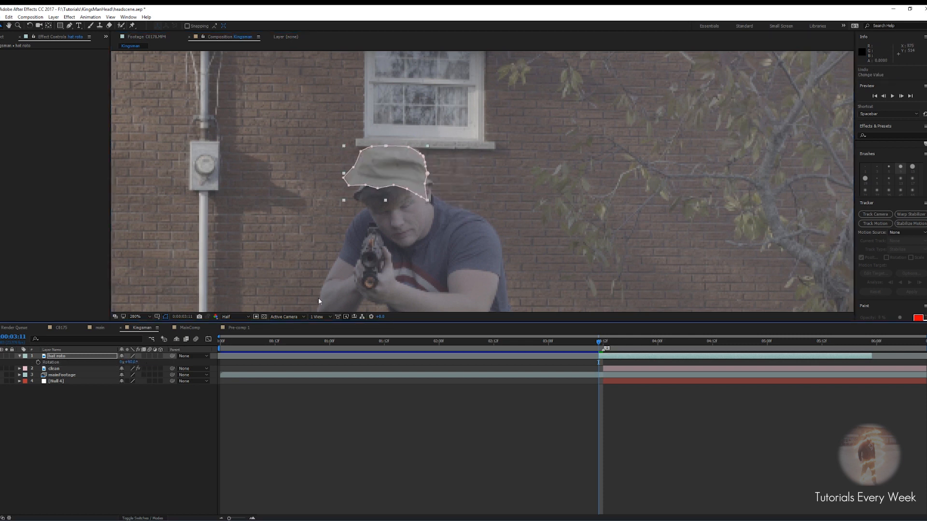
{"action": "left_click_drag", "start_coordinate": [497, 228], "coordinate": [477, 205]}
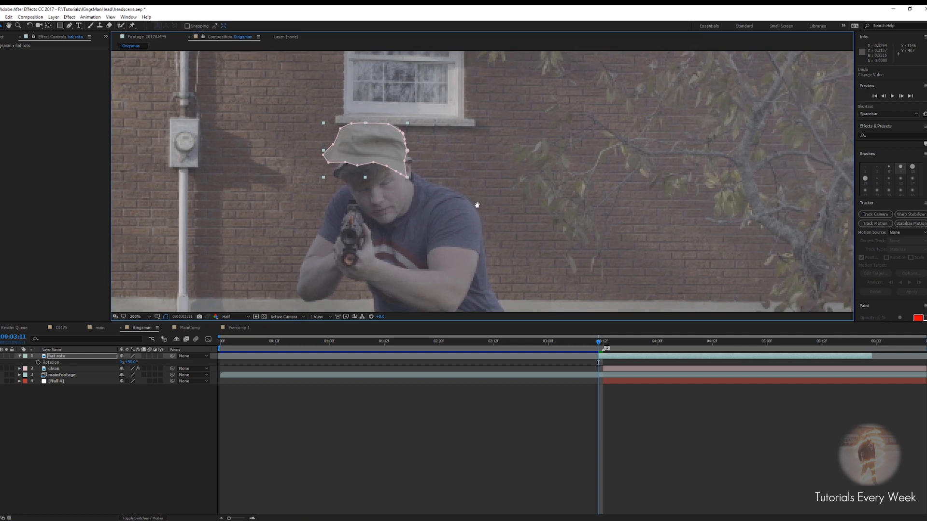
{"action": "key", "text": "Page_Down"}
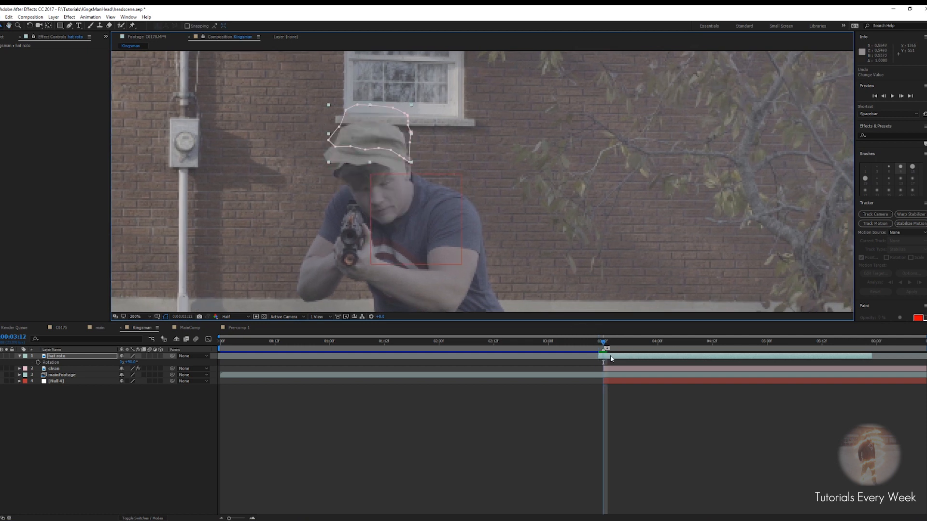
Shift the hat roto layer one frame later and preview the hat throw
{"action": "left_click_drag", "start_coordinate": [606, 358], "coordinate": [613, 358]}
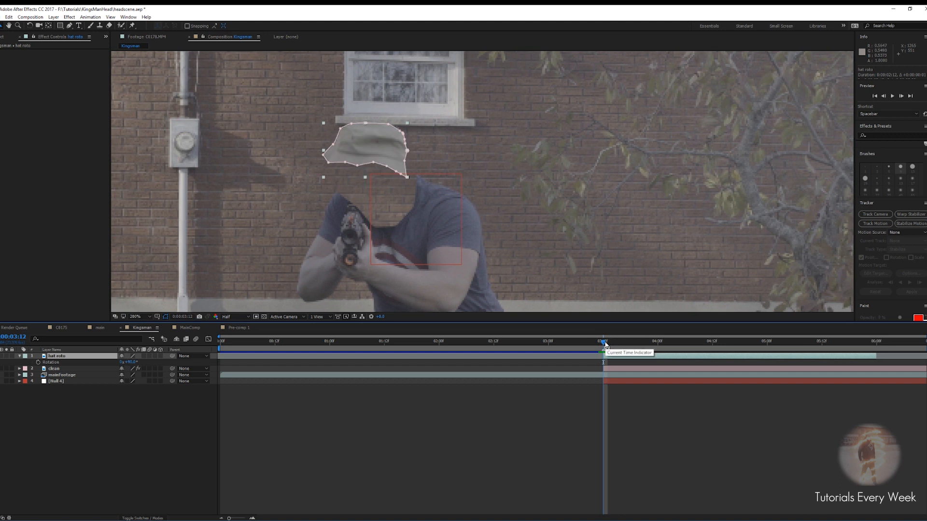
{"action": "left_click_drag", "start_coordinate": [606, 346], "coordinate": [600, 343]}
{"action": "key", "text": "space"}
{"action": "scroll", "coordinate": [549, 199], "scroll_direction": "down", "scroll_amount": 1}
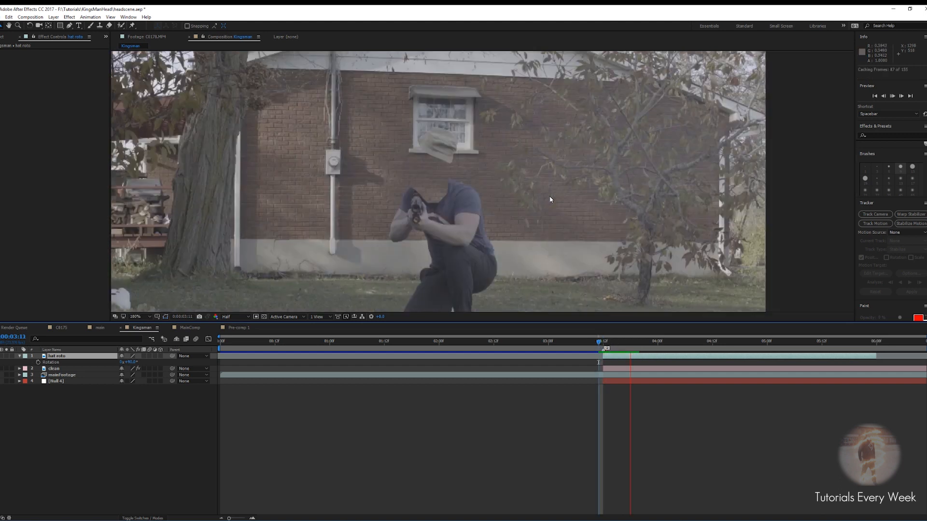
{"action": "scroll", "coordinate": [549, 198], "scroll_direction": "down", "scroll_amount": 1}
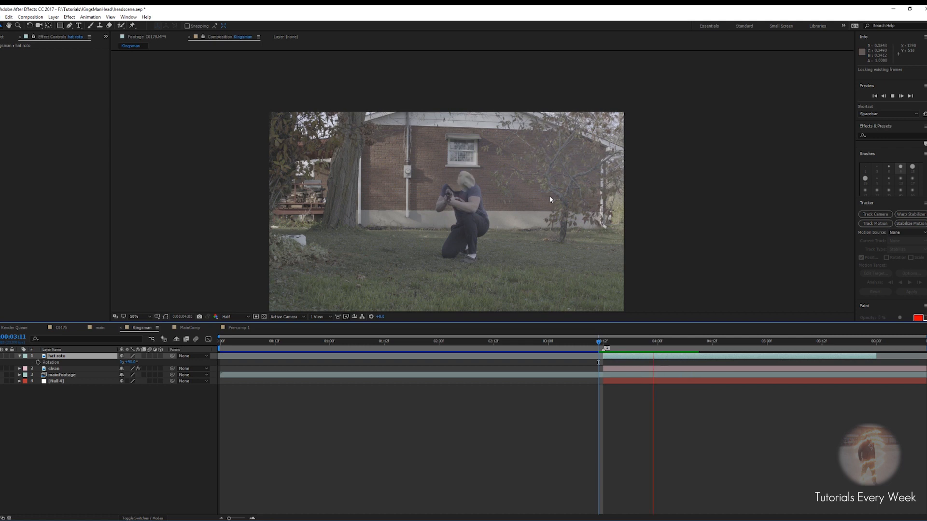
{"action": "key", "text": "space"}
{"action": "key", "text": "period"}
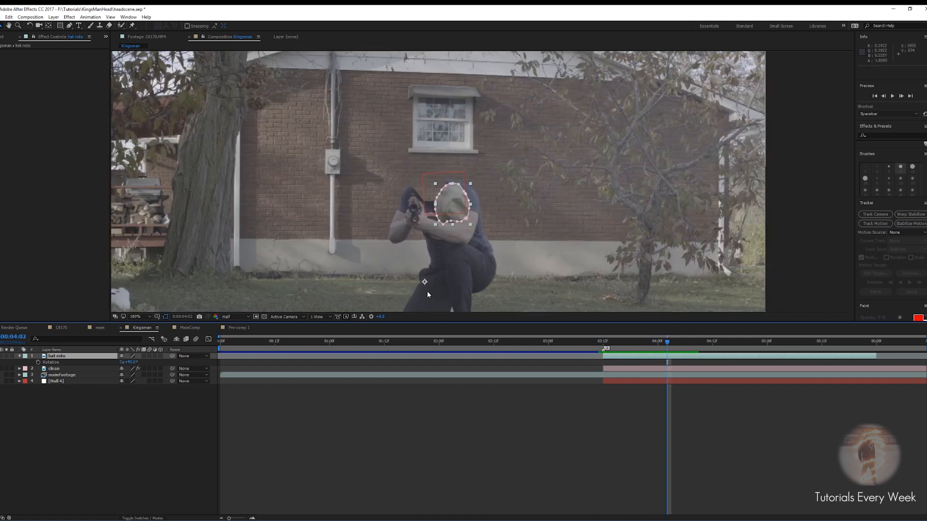
Add a Position keyframe to the hat roto layer at 0:00:03:12
{"action": "left_click_drag", "start_coordinate": [665, 345], "coordinate": [603, 349]}
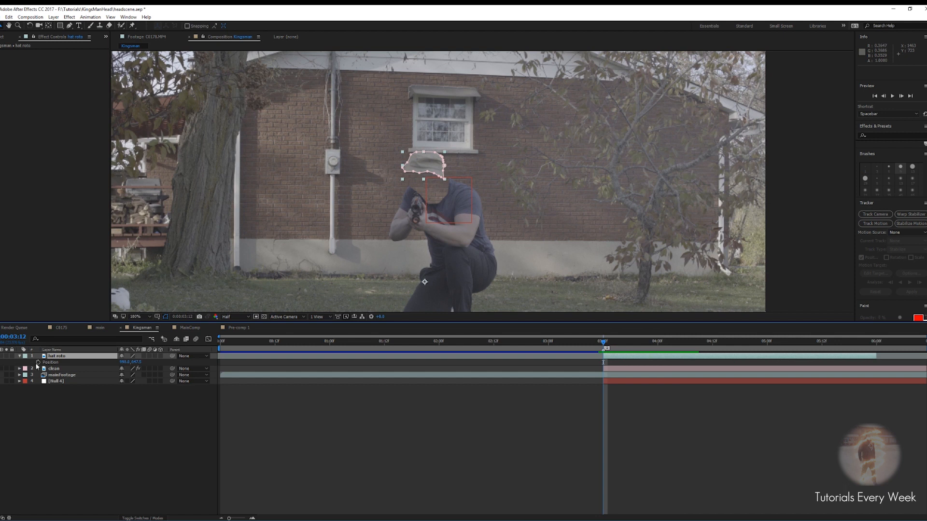
{"action": "left_click", "coordinate": [38, 362]}
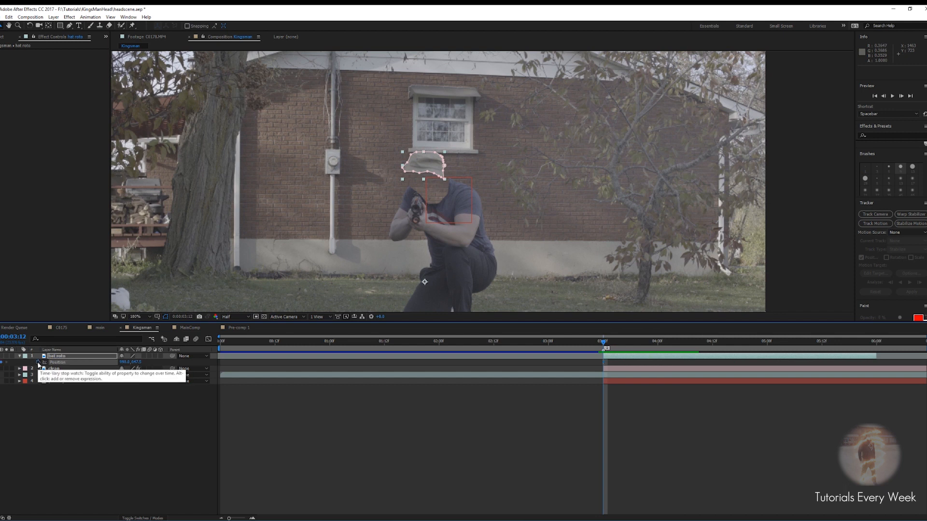
{"action": "left_click", "coordinate": [607, 347]}
At 0:00:04:17, move the hat down onto the grass beside the actor so it falls from his head
{"action": "left_click_drag", "start_coordinate": [622, 349], "coordinate": [708, 351]}
{"action": "key", "text": "space"}
{"action": "left_click_drag", "start_coordinate": [464, 308], "coordinate": [436, 213]}
{"action": "key", "text": "Page_Down"}
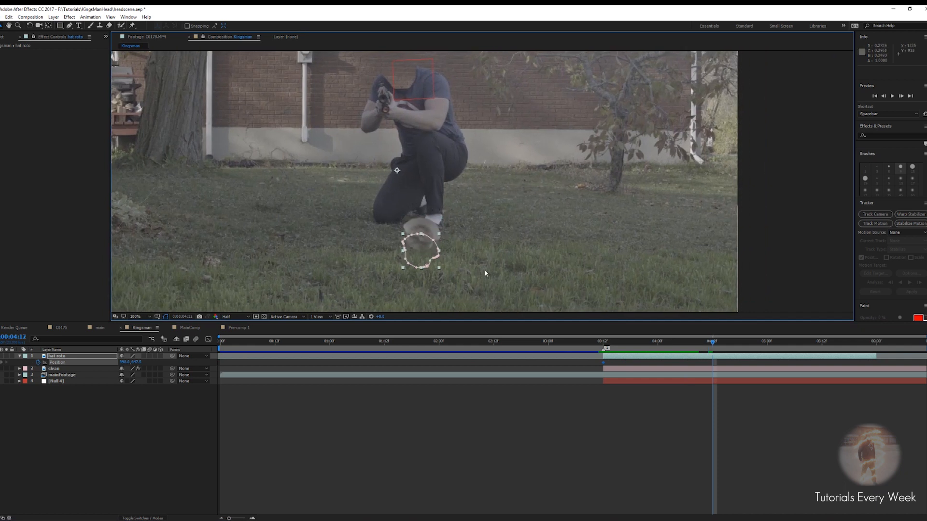
{"action": "key", "text": "Page_Down"}
{"action": "key", "text": "Page_Down"}
{"action": "key", "text": "Page_Down"}
{"action": "key", "text": "space"}
{"action": "left_click_drag", "start_coordinate": [483, 267], "coordinate": [482, 189]}
{"action": "key", "text": "Page_Down"}
{"action": "key", "text": "Page_Down"}
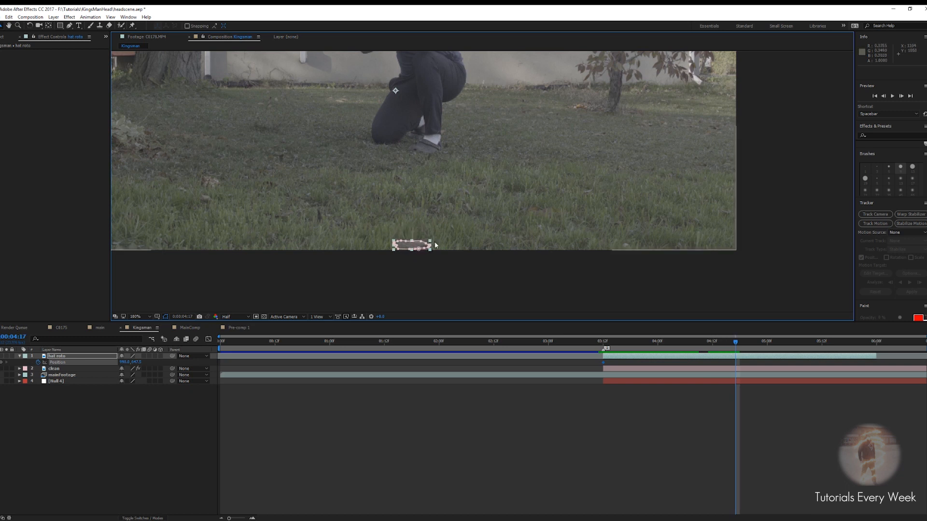
{"action": "left_click_drag", "start_coordinate": [407, 249], "coordinate": [440, 217]}
{"action": "key", "text": "ctrl+z"}
{"action": "left_click", "coordinate": [735, 359]}
{"action": "left_click_drag", "start_coordinate": [409, 248], "coordinate": [520, 139]}
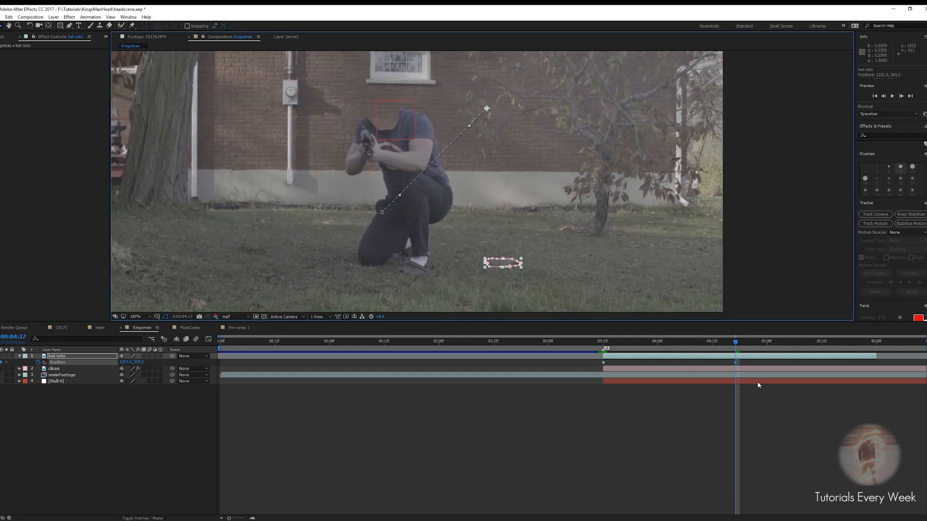
Preview the hat falling from the head onto the grass
{"action": "left_click_drag", "start_coordinate": [736, 342], "coordinate": [594, 372]}
{"action": "key", "text": "space"}
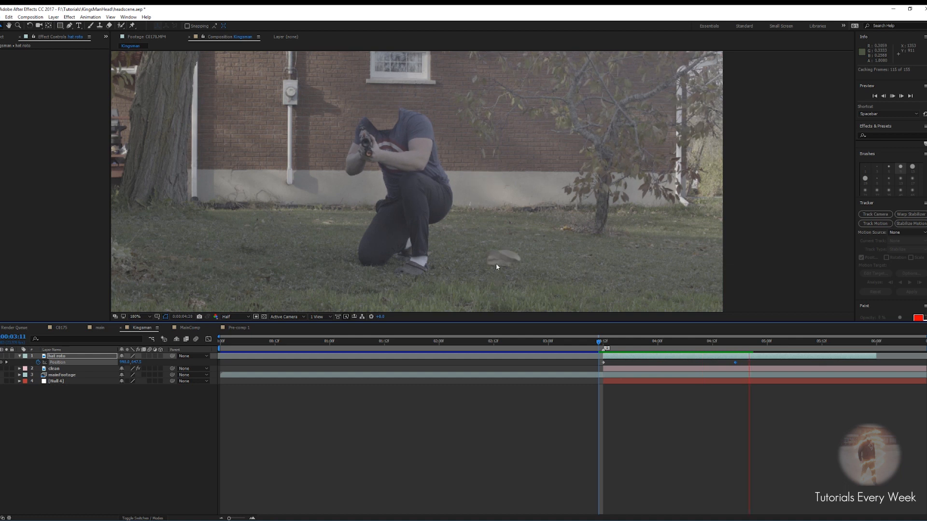
{"action": "key", "text": "comma"}
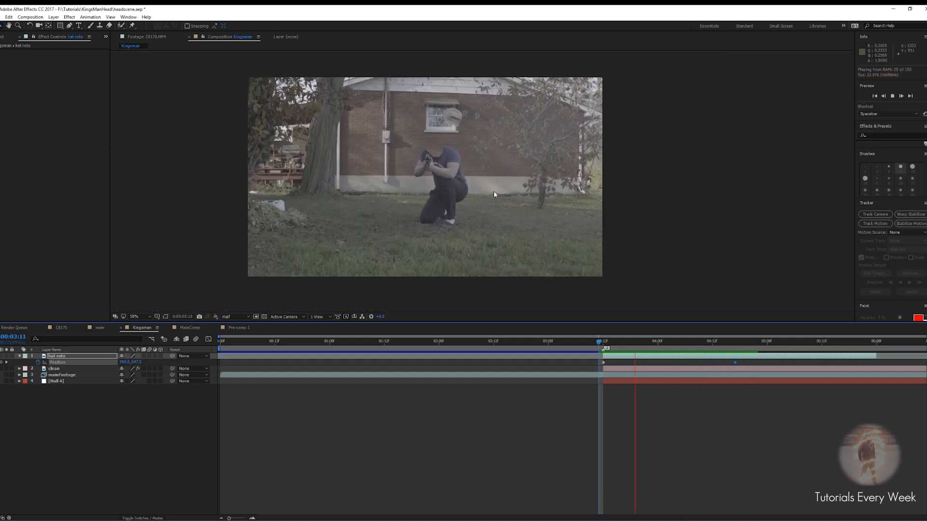
{"action": "key", "text": "space"}
{"action": "key", "text": "period"}
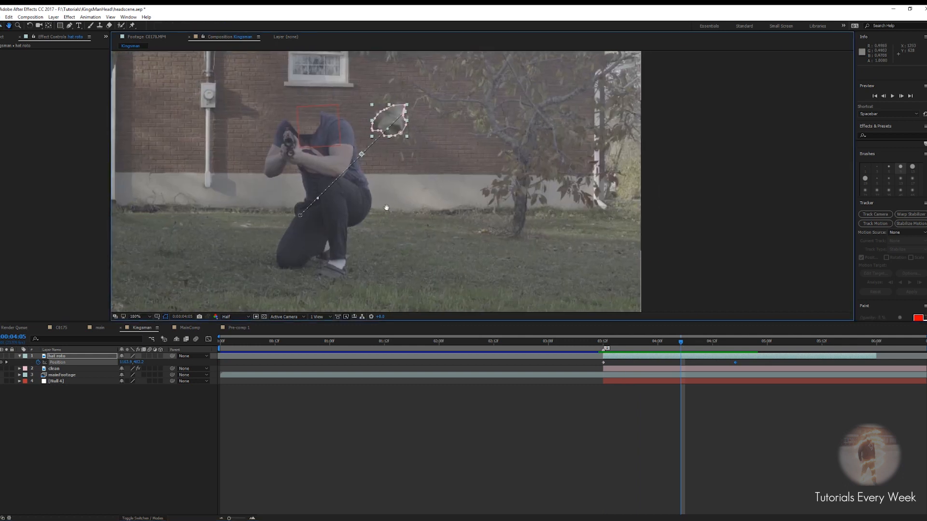
Duplicate the hat roto layer at 0:00:05:23 and apply Freeze Frame to the copy
{"action": "left_click_drag", "start_coordinate": [682, 347], "coordinate": [872, 354]}
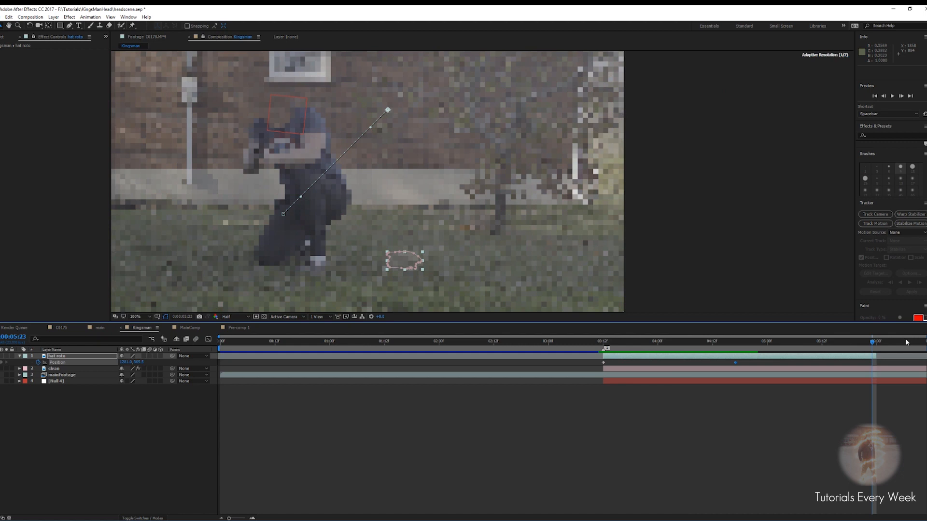
{"action": "left_click", "coordinate": [873, 357]}
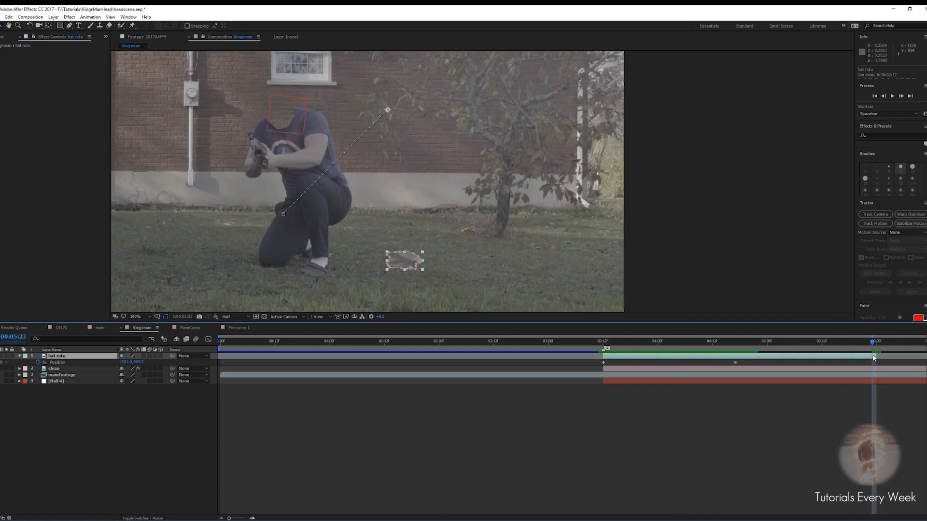
{"action": "key", "text": "ctrl+d"}
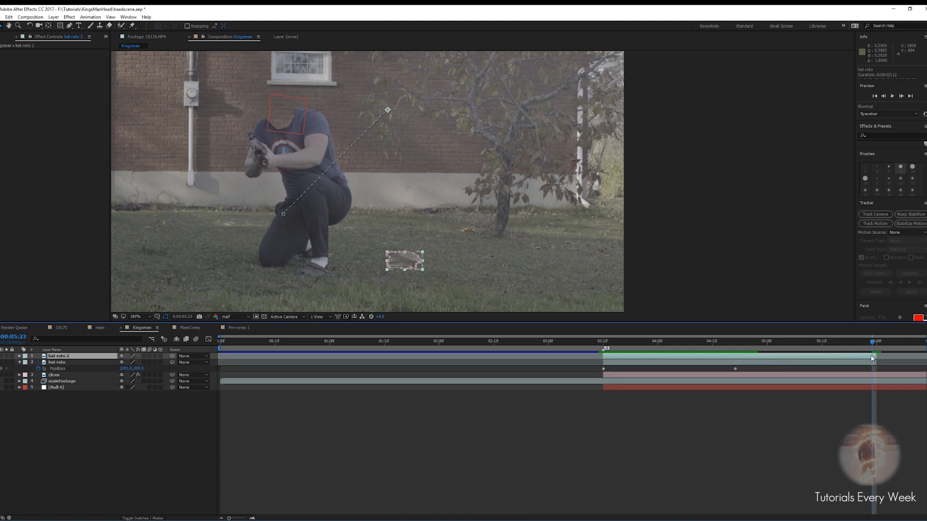
{"action": "right_click", "coordinate": [872, 359]}
{"action": "mouse_move", "coordinate": [858, 103]}
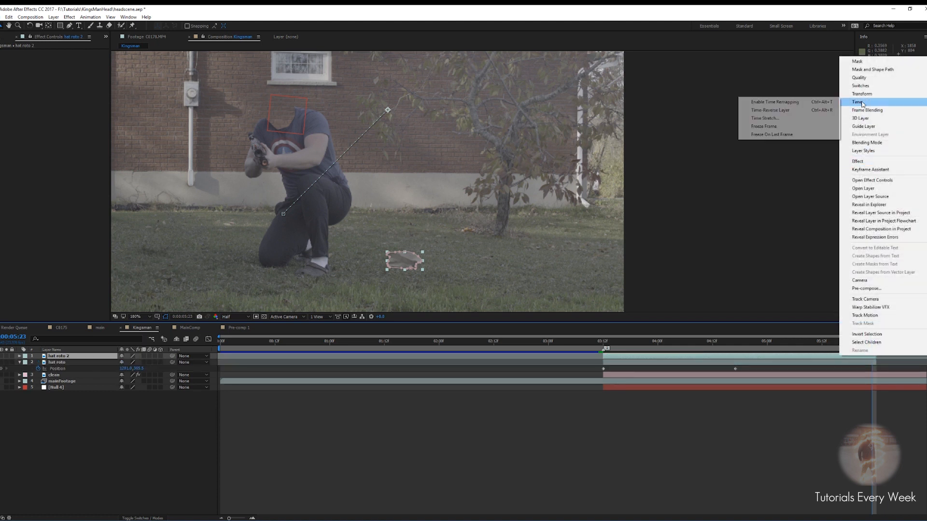
{"action": "left_click", "coordinate": [782, 127]}
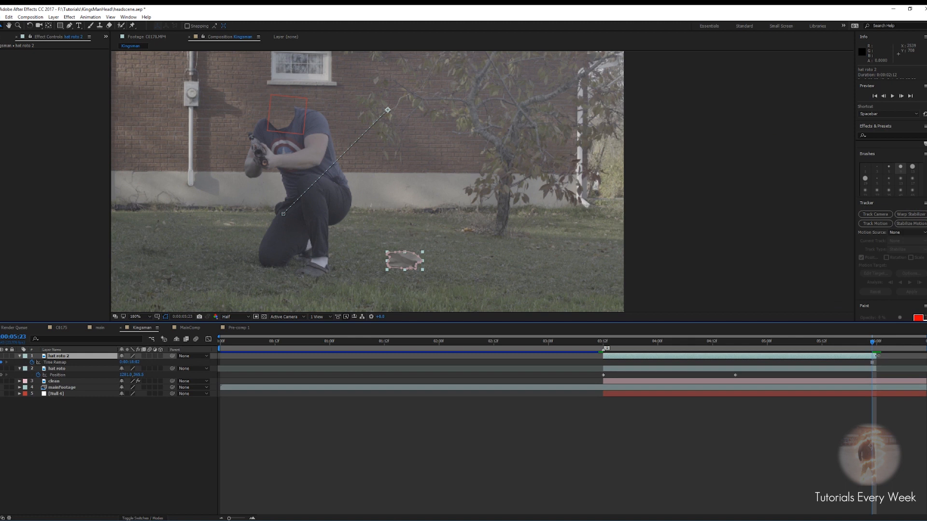
Trim the frozen hat copy to start at 0:00:05:23 and extend it to the end of the composition
{"action": "left_click_drag", "start_coordinate": [876, 355], "coordinate": [925, 357]}
{"action": "left_click_drag", "start_coordinate": [602, 356], "coordinate": [875, 356]}
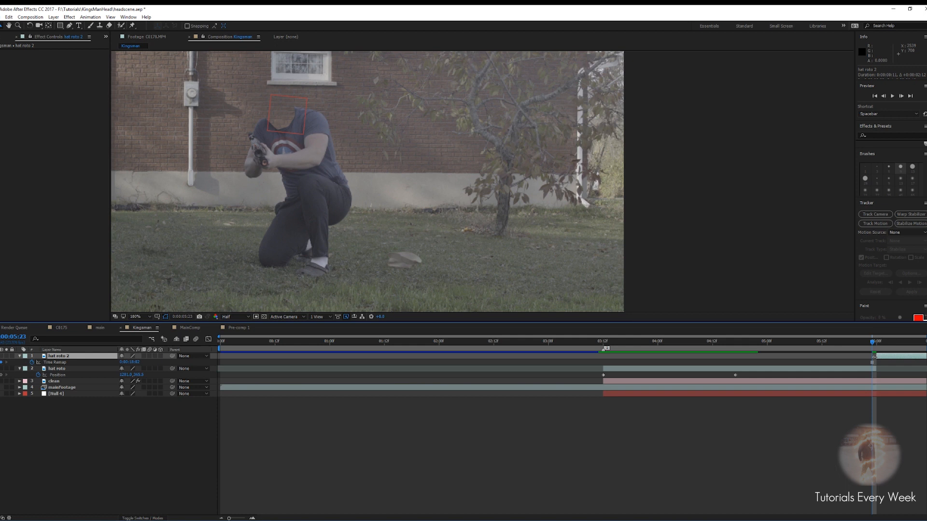
{"action": "key", "text": "Page_Down"}
{"action": "key", "text": "Page_Up"}
{"action": "left_click", "coordinate": [873, 367]}
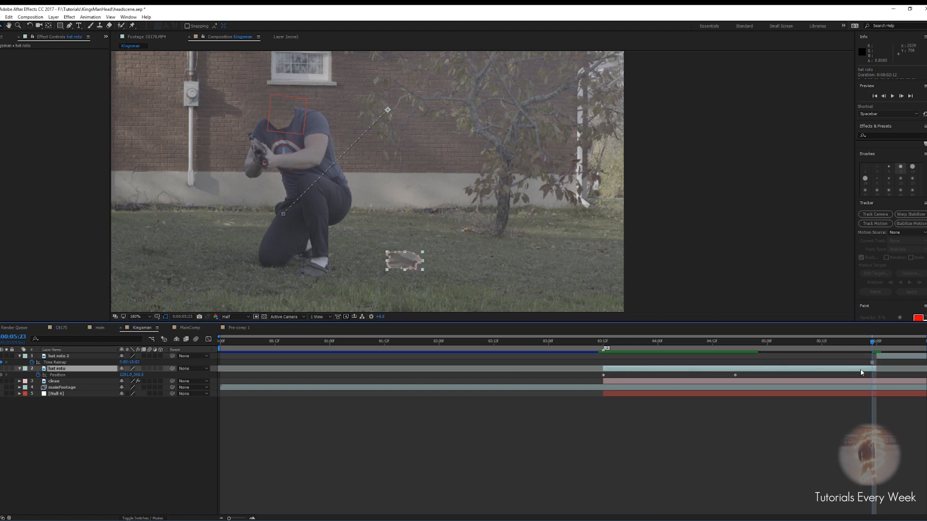
Preview the end of the fall and collapse both hat layers' properties
{"action": "key", "text": "space"}
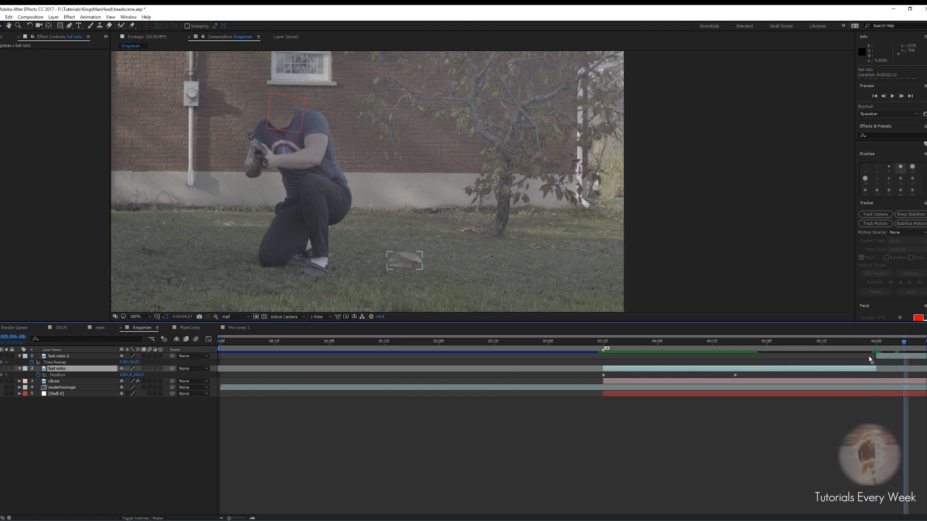
{"action": "key", "text": "Page_Up"}
{"action": "key", "text": "Page_Up"}
{"action": "key", "text": "Page_Up"}
{"action": "key", "text": "Page_Up"}
{"action": "key", "text": "Page_Up"}
{"action": "key", "text": "Page_Up"}
{"action": "key", "text": "Page_Up"}
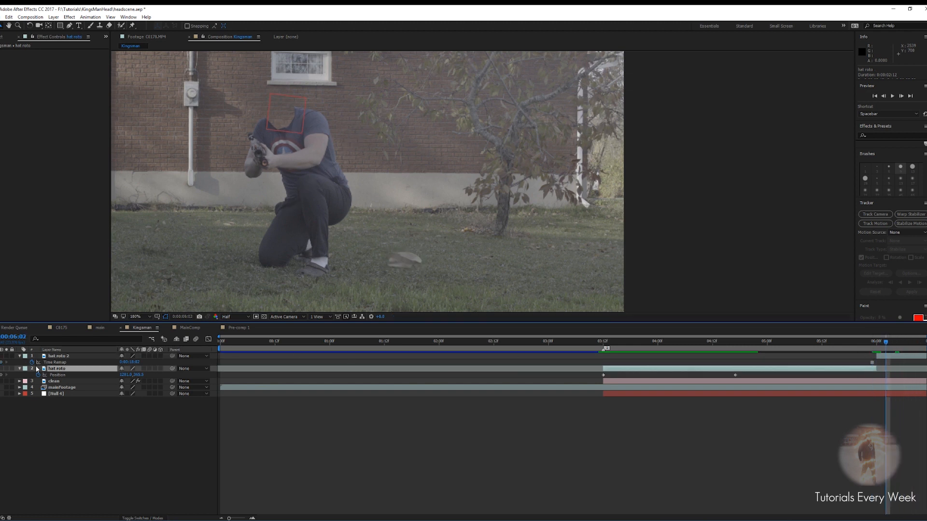
{"action": "left_click", "coordinate": [20, 356]}
{"action": "left_click", "coordinate": [20, 362]}
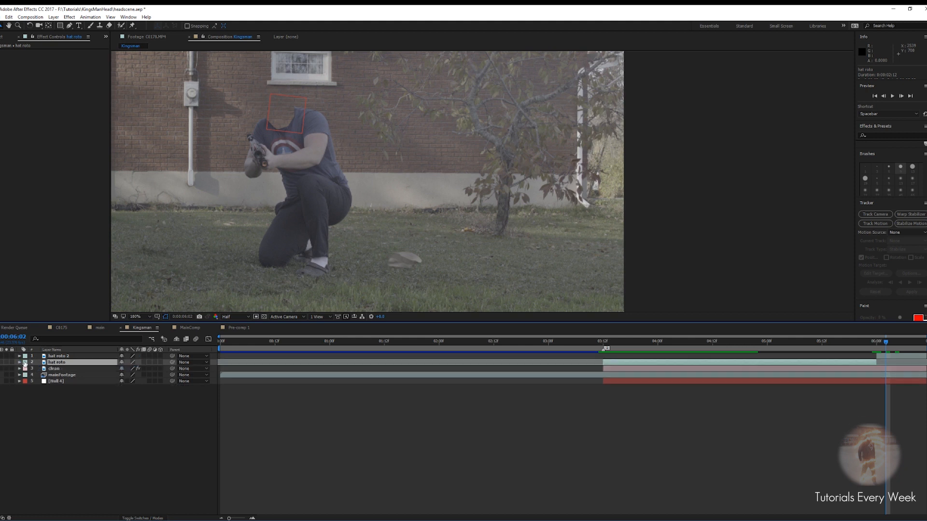
At 0:00:04:14, create a new black solid named Hat Shadow
{"action": "left_click_drag", "start_coordinate": [886, 343], "coordinate": [762, 343]}
{"action": "left_click", "coordinate": [722, 346]}
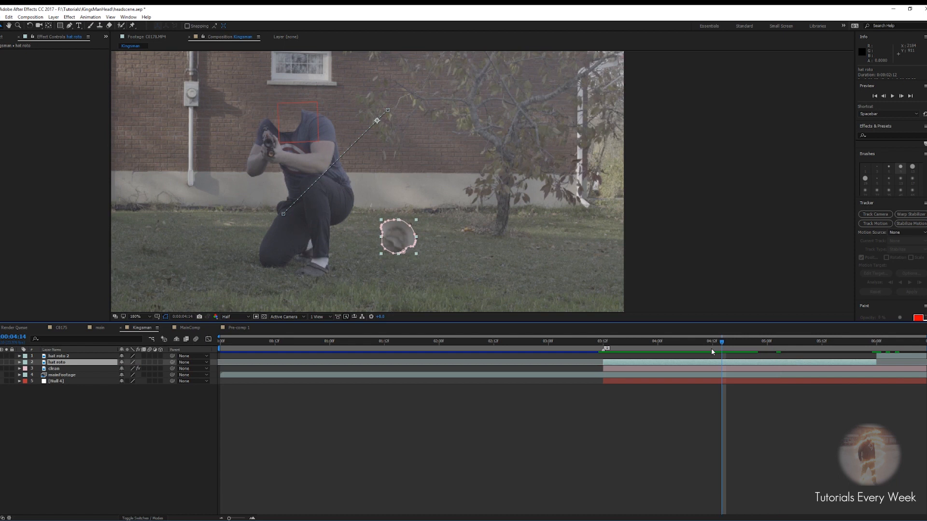
{"action": "right_click", "coordinate": [742, 404]}
{"action": "mouse_move", "coordinate": [759, 407]}
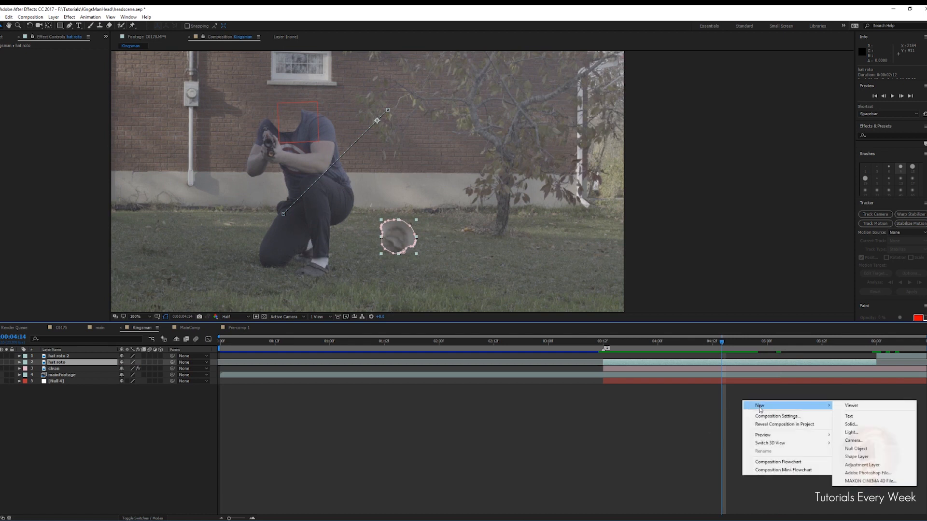
{"action": "left_click", "coordinate": [853, 425]}
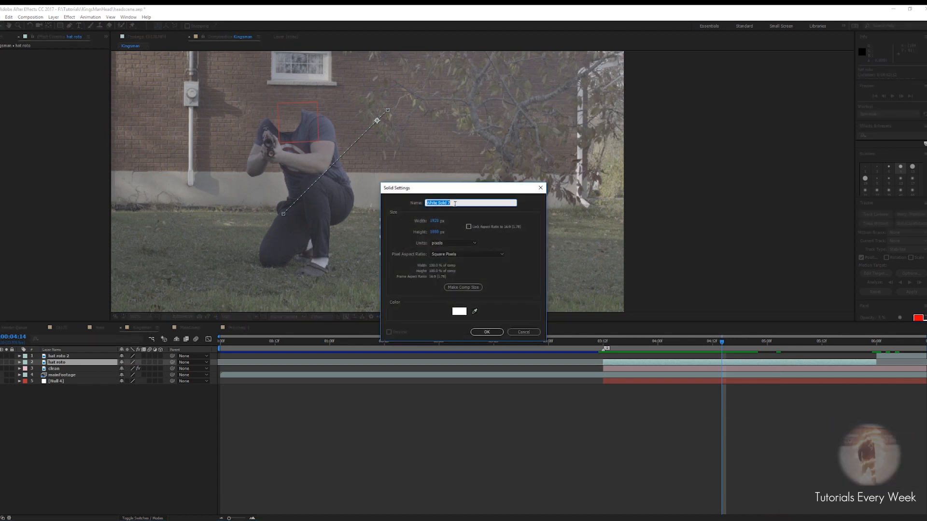
{"action": "type", "text": "Ha"}
{"action": "left_click", "coordinate": [458, 312]}
{"action": "left_click", "coordinate": [442, 433]}
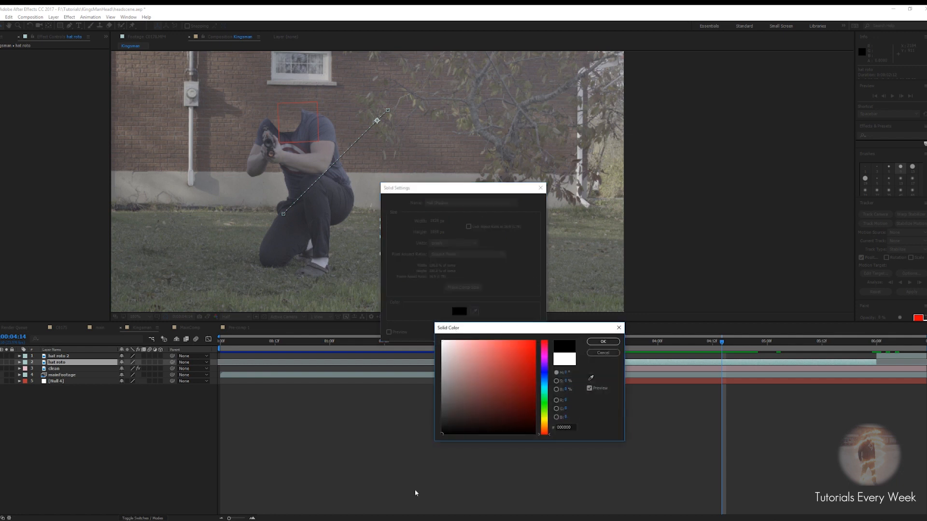
{"action": "left_click", "coordinate": [606, 345]}
{"action": "left_click", "coordinate": [481, 331]}
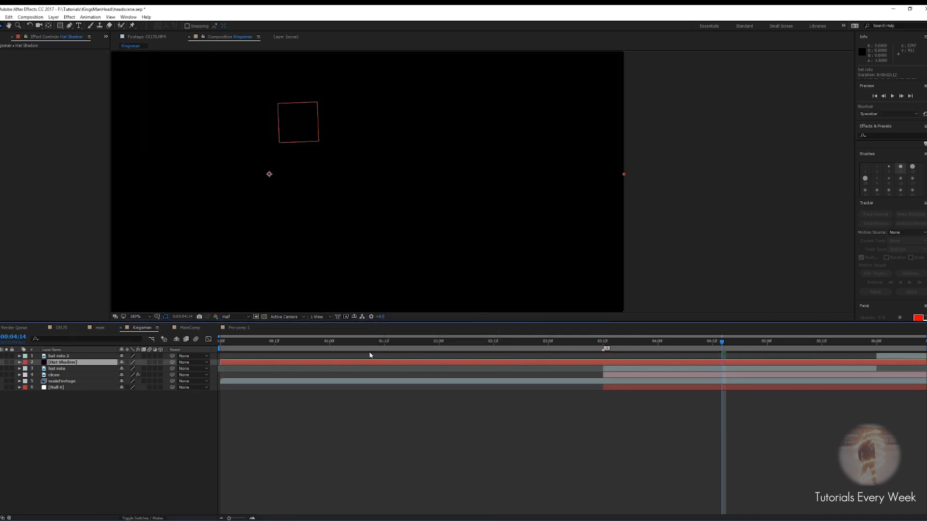
Hide the Hat Shadow solid and draw a flat elliptical mask with the Pen tool beneath the landed hat
{"action": "left_click", "coordinate": [1, 363]}
{"action": "scroll", "coordinate": [396, 264], "scroll_direction": "up", "scroll_amount": 1}
{"action": "left_click_drag", "start_coordinate": [390, 299], "coordinate": [474, 183]}
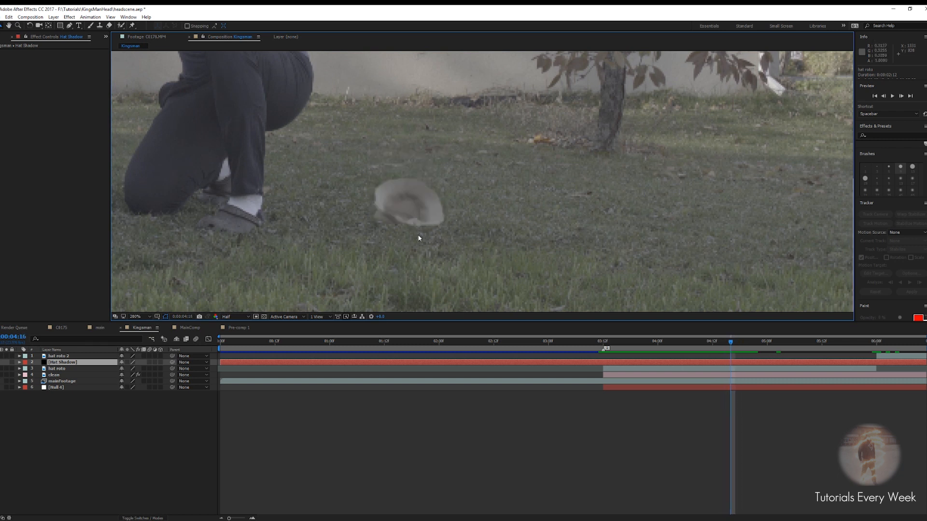
{"action": "scroll", "coordinate": [412, 234], "scroll_direction": "up", "scroll_amount": 1}
{"action": "left_click_drag", "start_coordinate": [439, 209], "coordinate": [579, 153]}
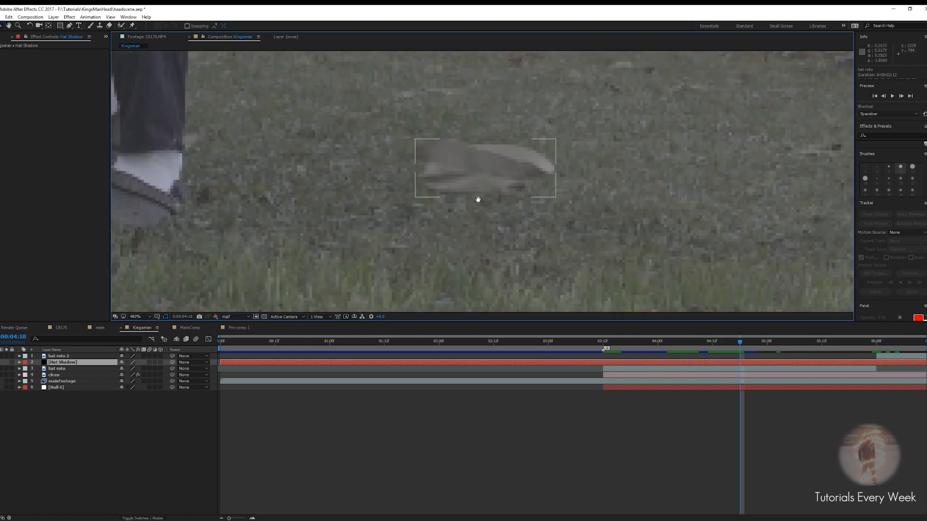
{"action": "left_click_drag", "start_coordinate": [461, 202], "coordinate": [443, 225]}
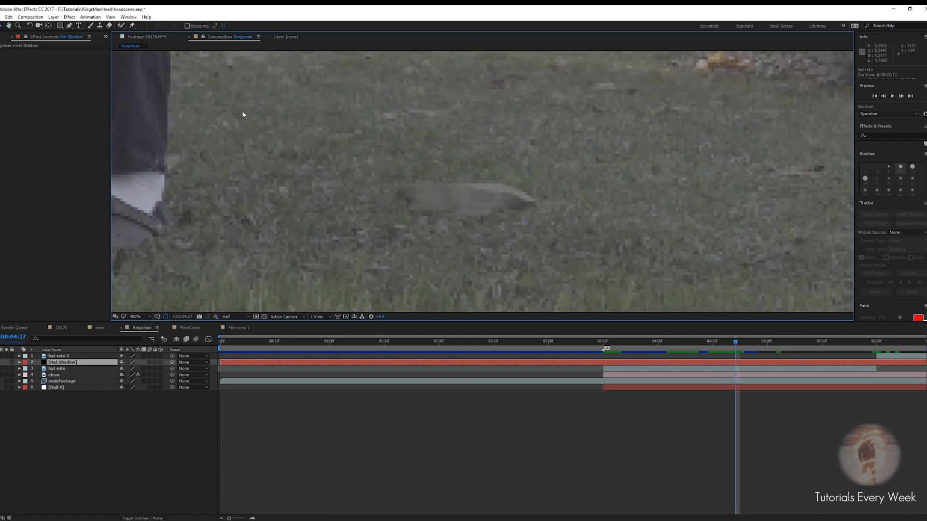
{"action": "left_click", "coordinate": [69, 26]}
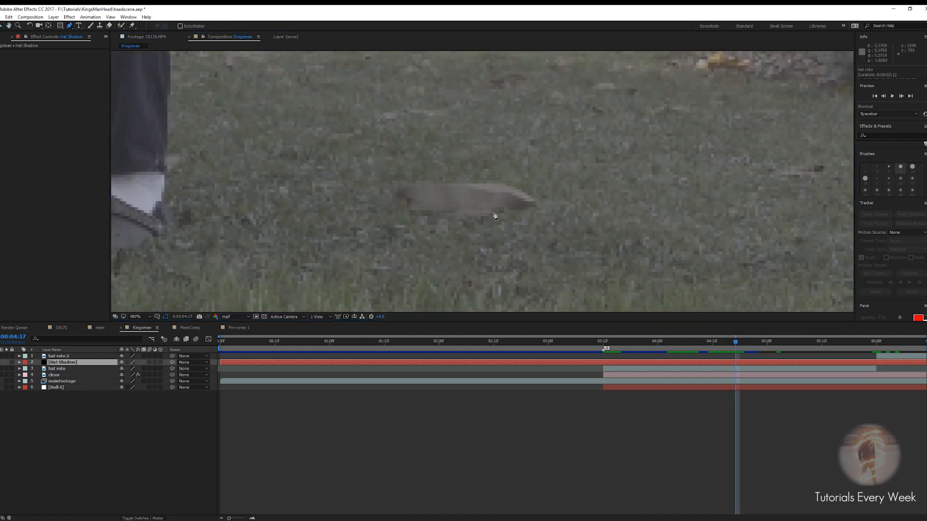
{"action": "left_click", "coordinate": [488, 208]}
{"action": "left_click", "coordinate": [516, 213]}
{"action": "left_click", "coordinate": [480, 221]}
{"action": "left_click", "coordinate": [416, 219]}
{"action": "left_click", "coordinate": [399, 211]}
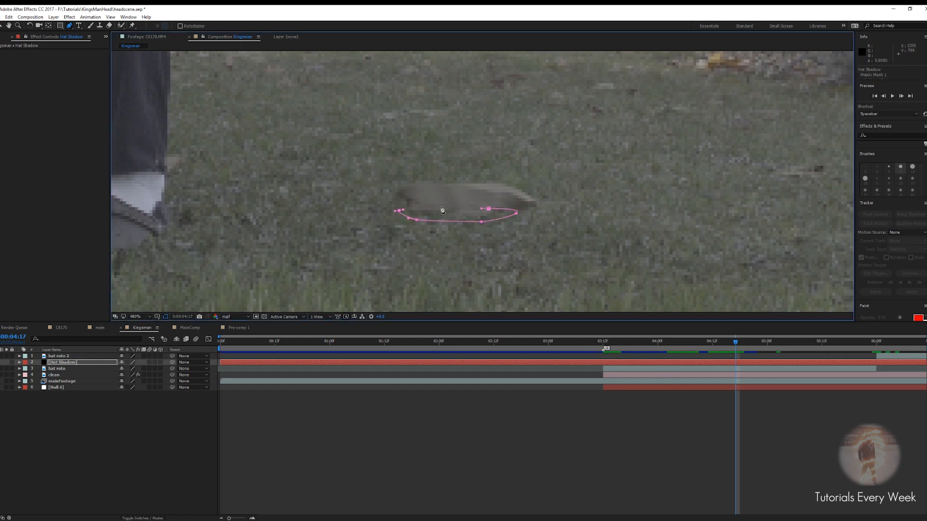
{"action": "left_click", "coordinate": [488, 209]}
A few frames earlier, stretch the shadow mask's end points wider under the hat
{"action": "key", "text": "Page_Up"}
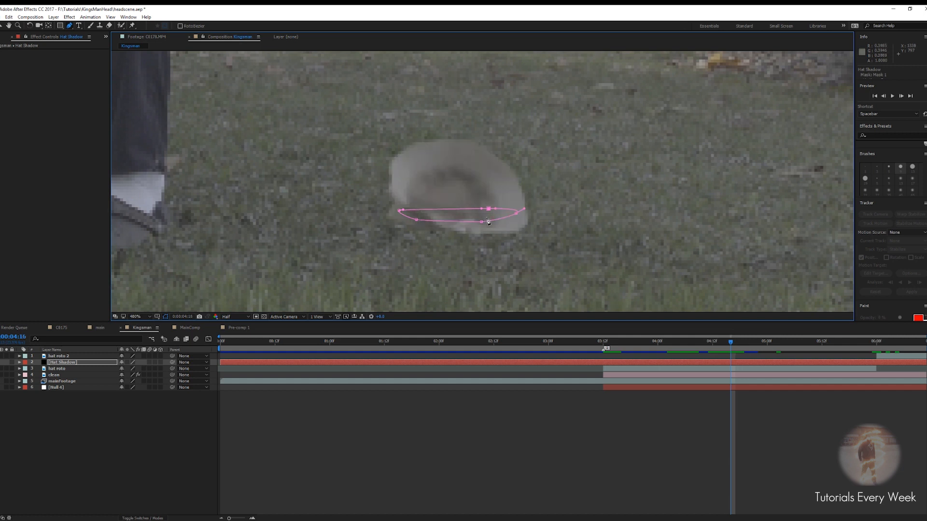
{"action": "key", "text": "Page_Up"}
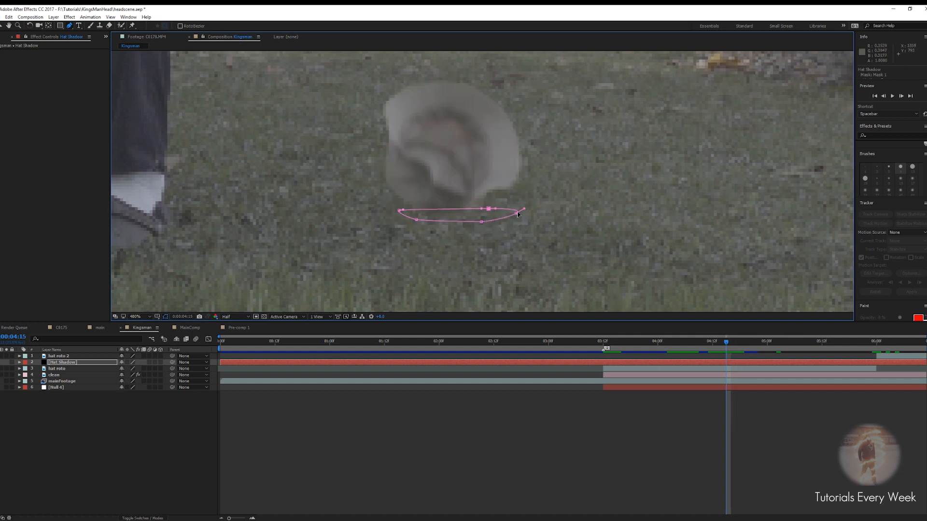
{"action": "key", "text": "Page_Up"}
{"action": "left_click_drag", "start_coordinate": [518, 214], "coordinate": [530, 213]}
{"action": "mouse_move", "coordinate": [399, 211]}
{"action": "left_mouse_down"}
{"action": "mouse_move", "coordinate": [385, 211]}
{"action": "mouse_move", "coordinate": [399, 222]}
{"action": "left_mouse_up"}
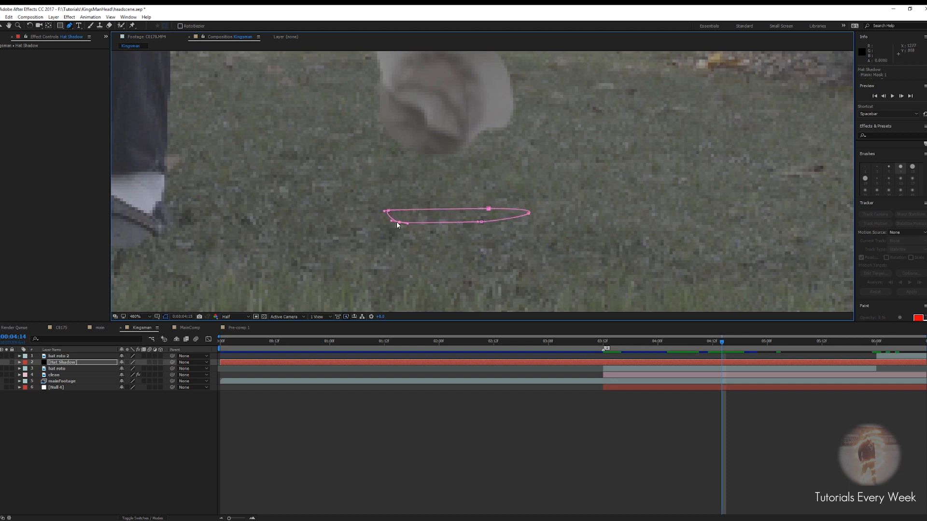
At 0:00:04:18, keyframe the shadow mask path and reshape its points to sit under the falling hat
{"action": "key", "text": "Page_Down"}
{"action": "key", "text": "Page_Down"}
{"action": "key", "text": "Page_Down"}
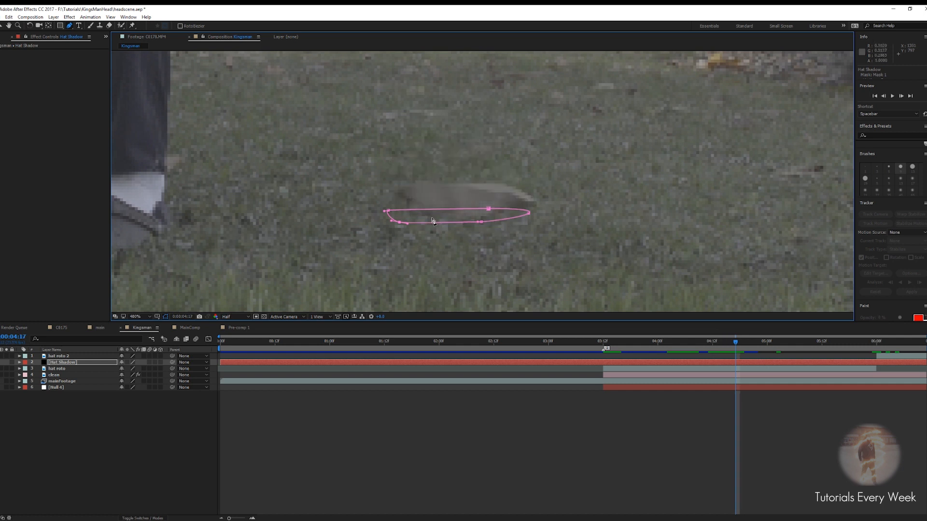
{"action": "key", "text": "Page_Down"}
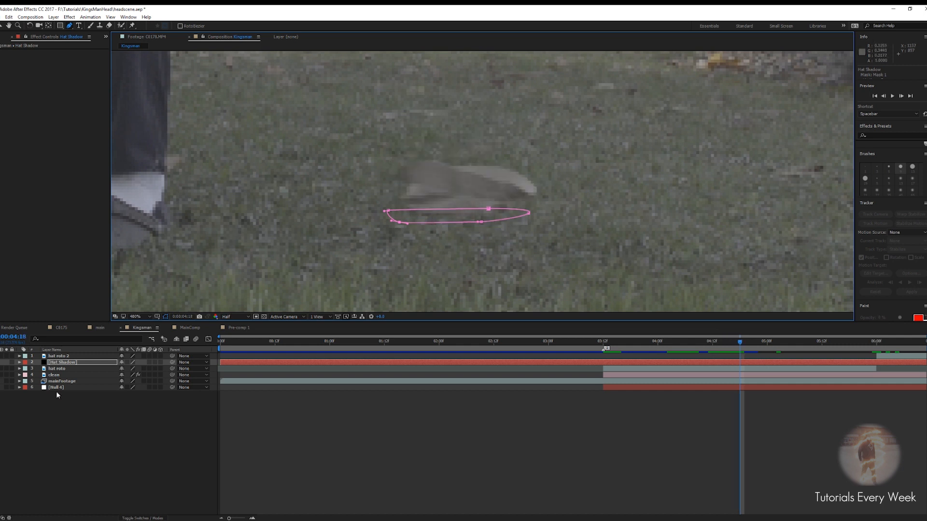
{"action": "key", "text": "m"}
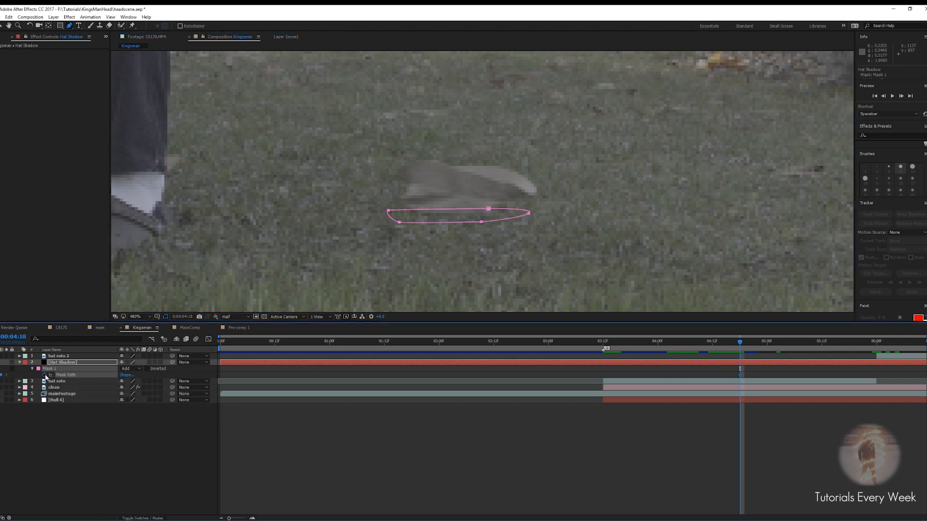
{"action": "left_click", "coordinate": [45, 375]}
{"action": "left_click_drag", "start_coordinate": [400, 224], "coordinate": [405, 221]}
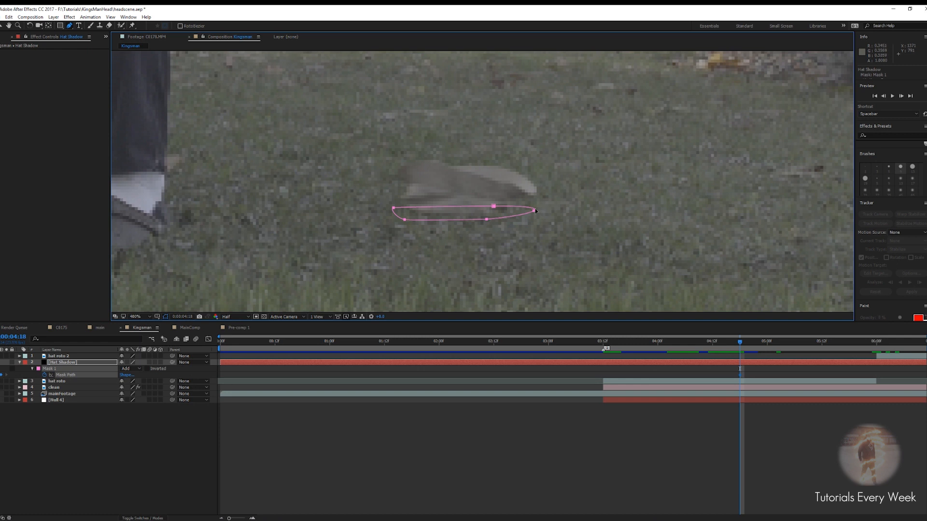
{"action": "key", "text": "v"}
{"action": "left_click_drag", "start_coordinate": [534, 209], "coordinate": [530, 210]}
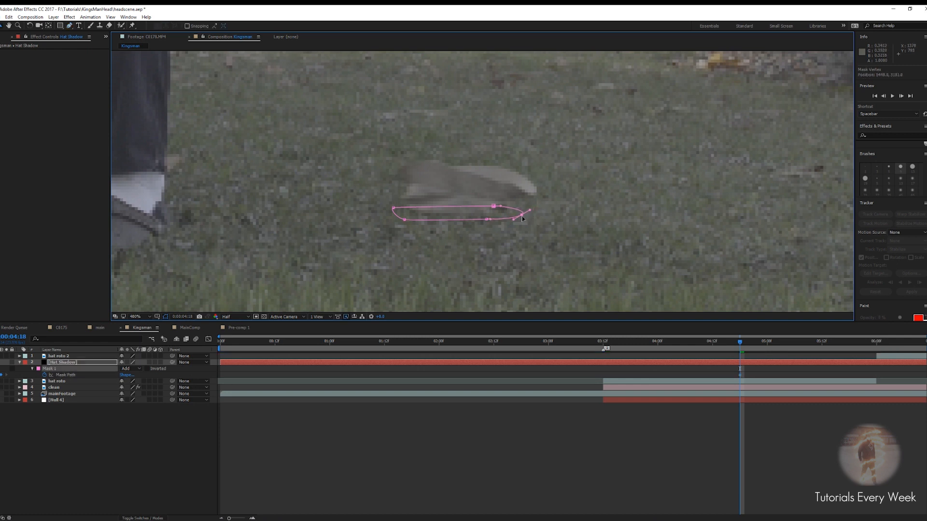
{"action": "left_click_drag", "start_coordinate": [405, 220], "coordinate": [403, 209]}
At 0:00:04:23, soften the shadow mask's edge by increasing its Mask Feather
{"action": "key", "text": "Page_Down"}
{"action": "key", "text": "Page_Down"}
{"action": "key", "text": "Page_Down"}
{"action": "key", "text": "Page_Down"}
{"action": "key", "text": "Page_Down"}
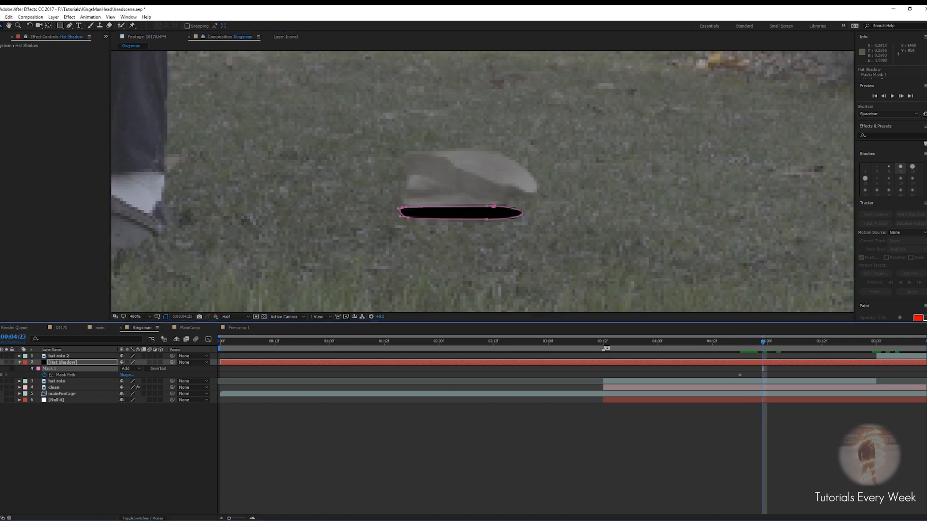
{"action": "key", "text": "f"}
{"action": "left_click_drag", "start_coordinate": [128, 375], "coordinate": [135, 376]}
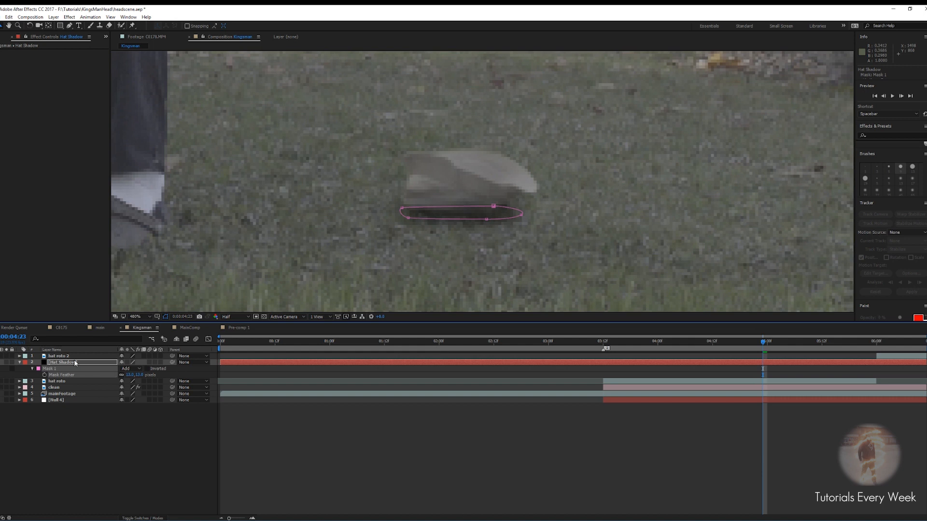
Move the Hat Shadow layer beneath the hat roto layer and lower its opacity
{"action": "left_click_drag", "start_coordinate": [57, 366], "coordinate": [66, 388]}
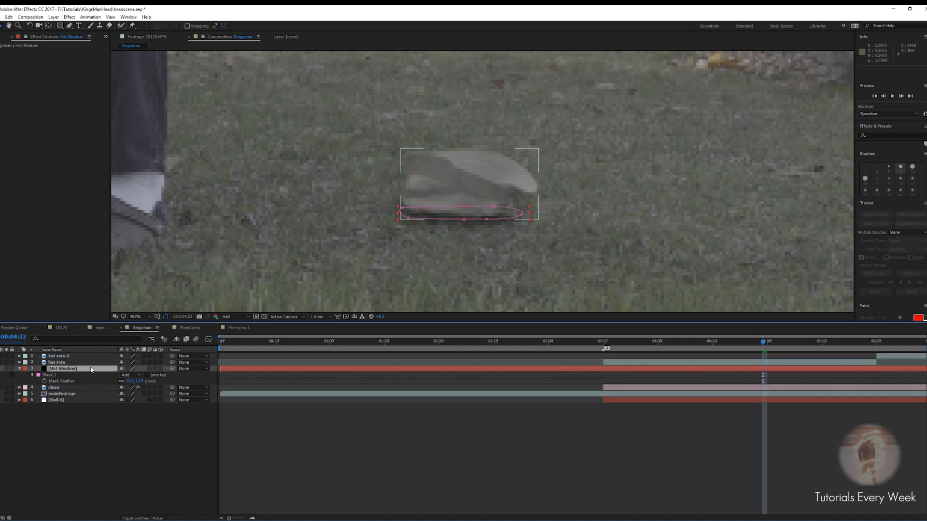
{"action": "key", "text": "t"}
{"action": "left_click_drag", "start_coordinate": [124, 375], "coordinate": [103, 377]}
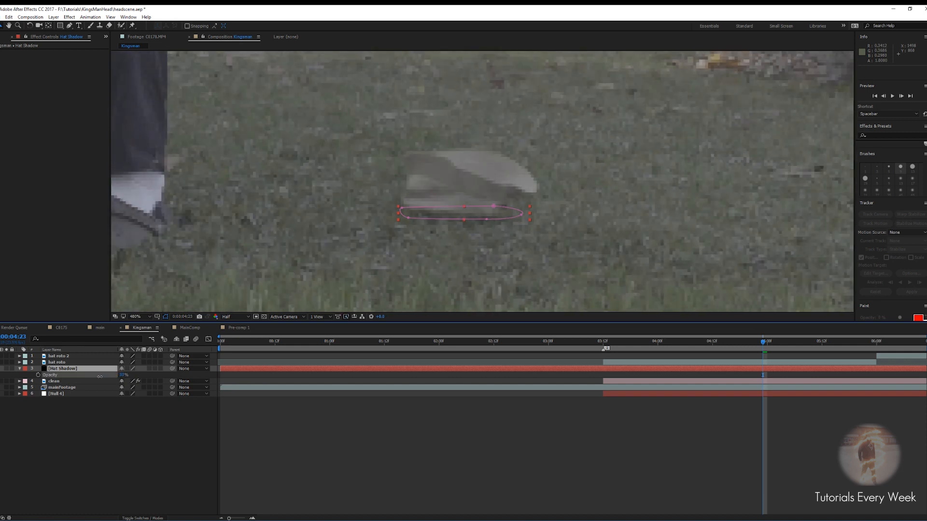
{"action": "left_click", "coordinate": [406, 422]}
{"action": "scroll", "coordinate": [449, 250], "scroll_direction": "down", "scroll_amount": 4}
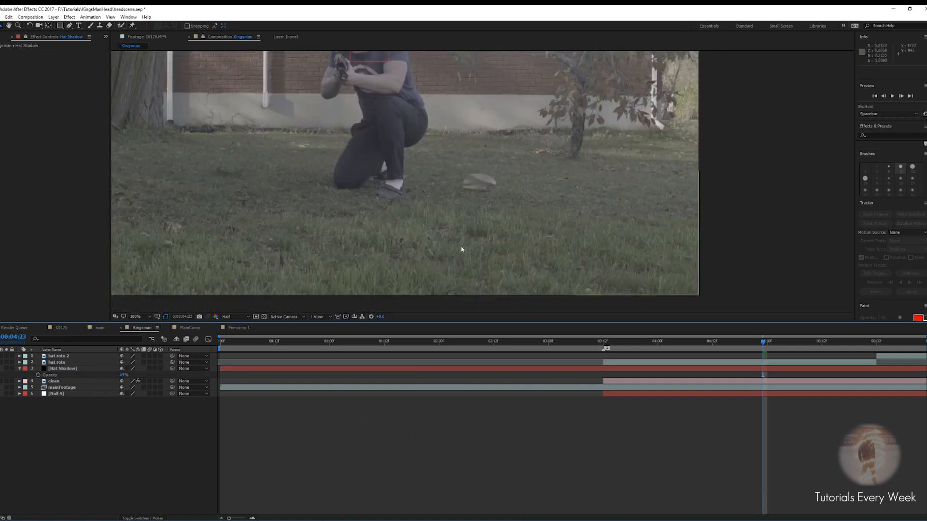
Trim the Hat Shadow layer so it begins at 0:00:04:14
{"action": "mouse_move", "coordinate": [764, 344]}
{"action": "left_mouse_down"}
{"action": "mouse_move", "coordinate": [704, 344]}
{"action": "mouse_move", "coordinate": [761, 349]}
{"action": "mouse_move", "coordinate": [750, 345]}
{"action": "left_mouse_up"}
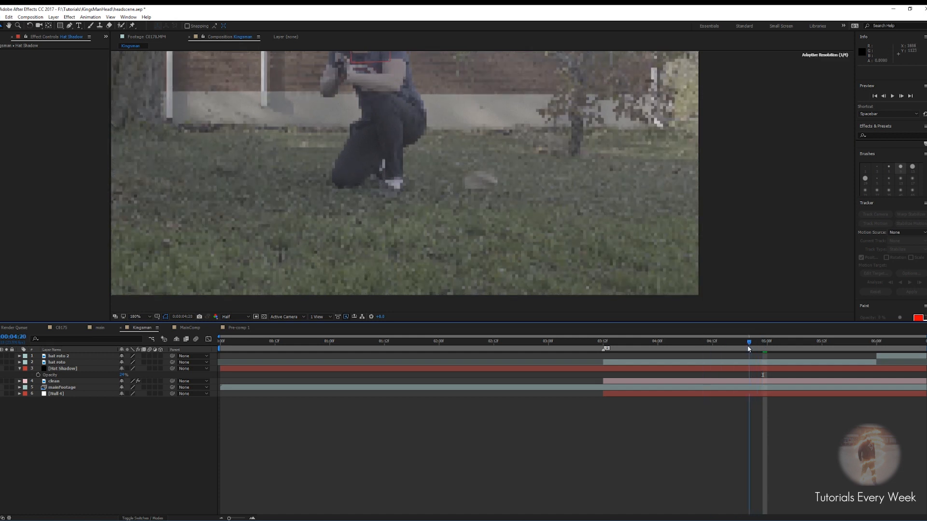
{"action": "left_click", "coordinate": [739, 368]}
{"action": "key", "text": "m"}
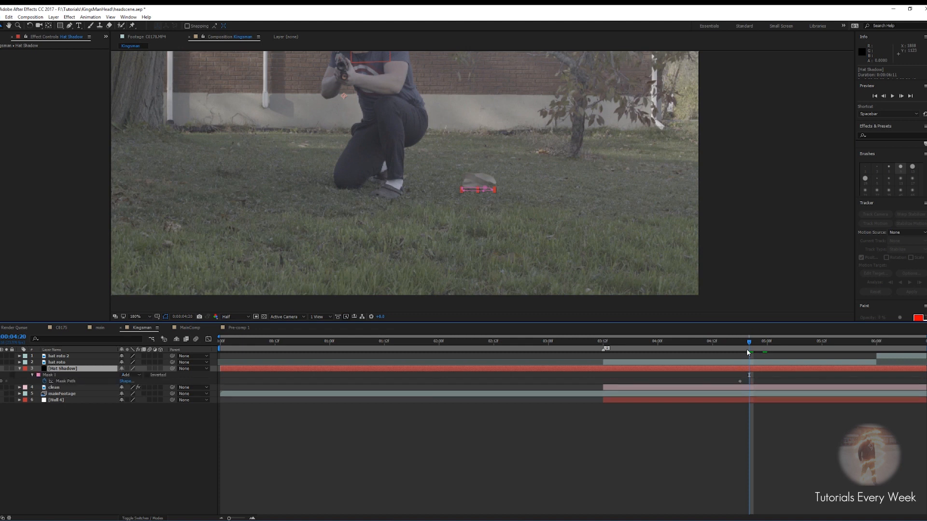
{"action": "left_click_drag", "start_coordinate": [748, 342], "coordinate": [737, 340]}
{"action": "left_click_drag", "start_coordinate": [737, 340], "coordinate": [727, 341]}
{"action": "scroll", "coordinate": [468, 203], "scroll_direction": "up", "scroll_amount": 1}
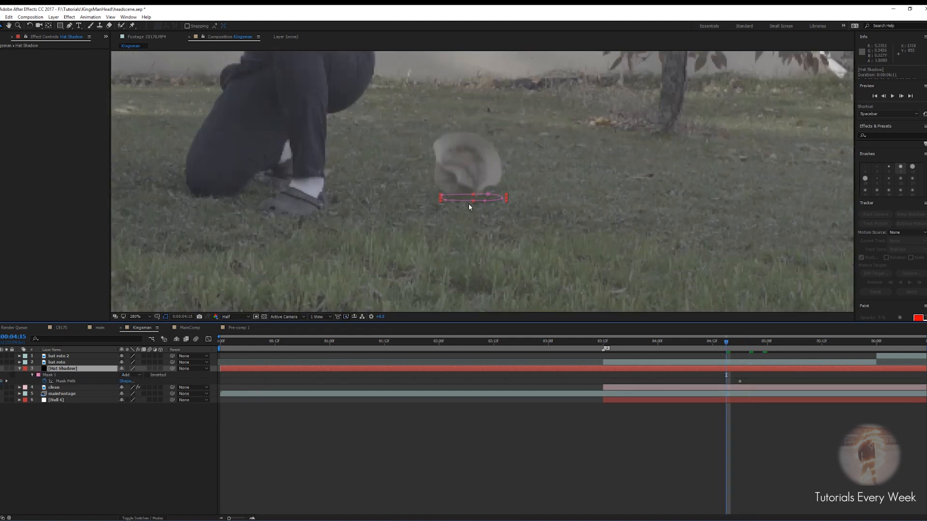
{"action": "scroll", "coordinate": [468, 204], "scroll_direction": "up", "scroll_amount": 1}
{"action": "key", "text": "Page_Up"}
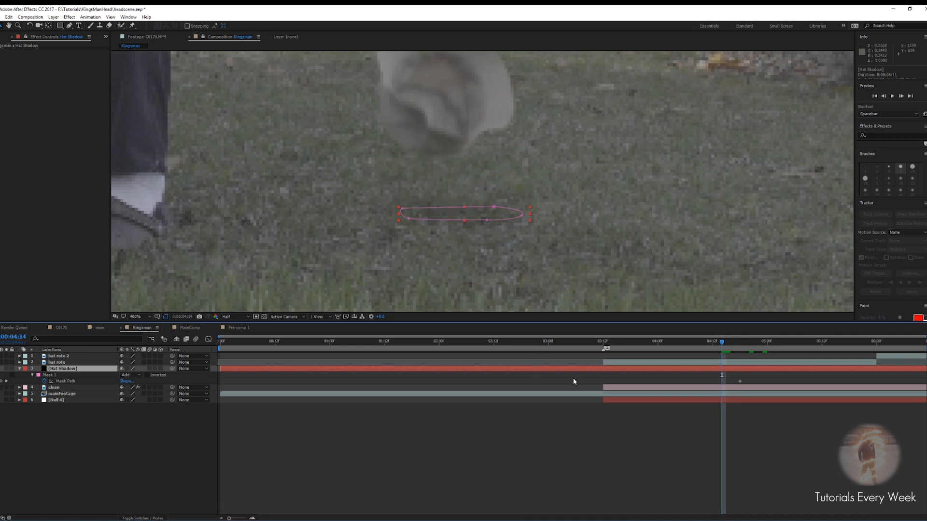
{"action": "key", "text": "alt+bracketleft"}
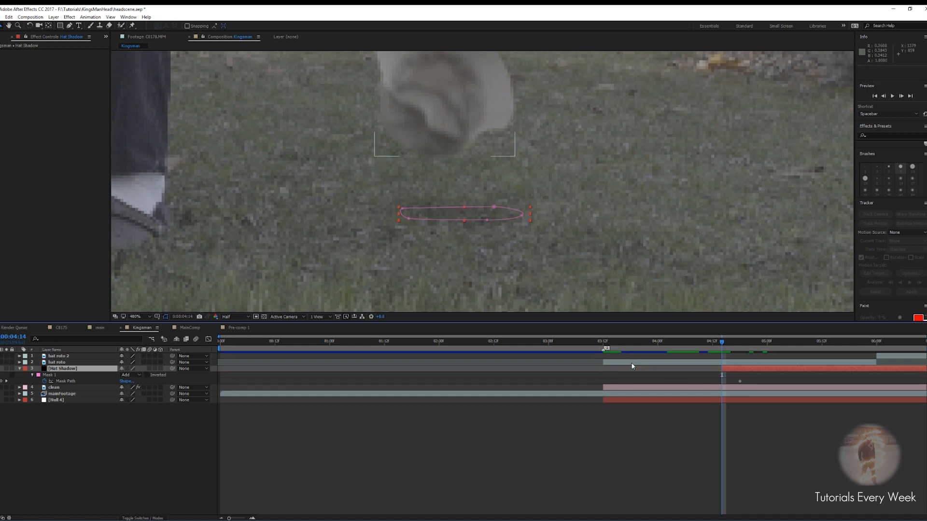
Add opacity keyframes on the Hat Shadow layer so the shadow fades in as the hat lands
{"action": "key", "text": "space"}
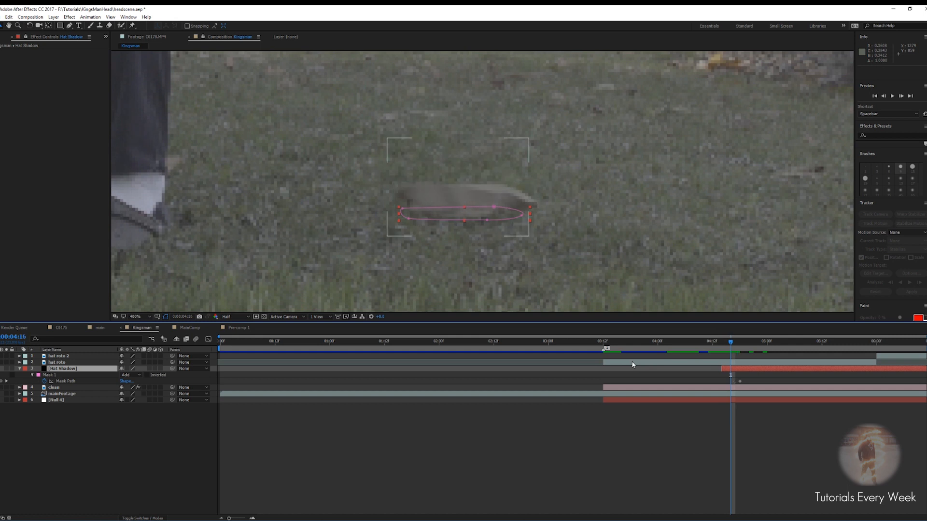
{"action": "key", "text": "space"}
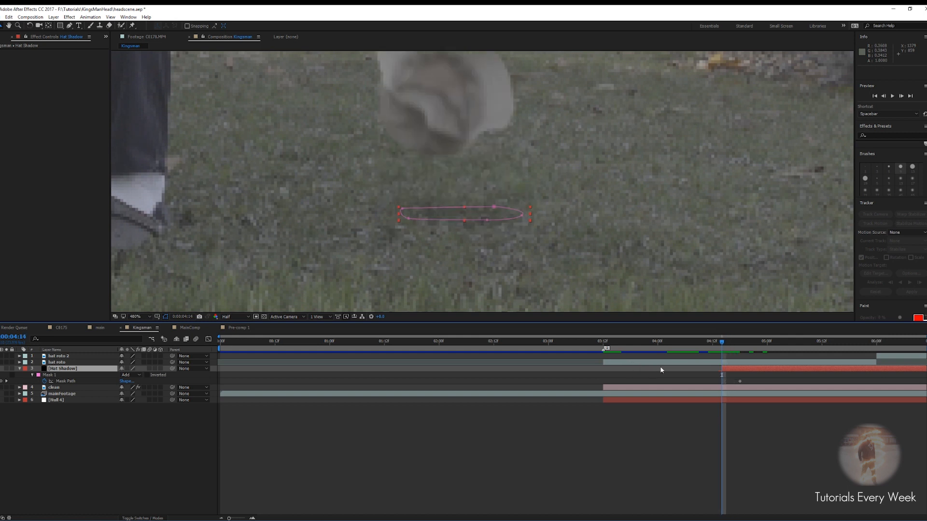
{"action": "key", "text": "t"}
{"action": "key", "text": "t"}
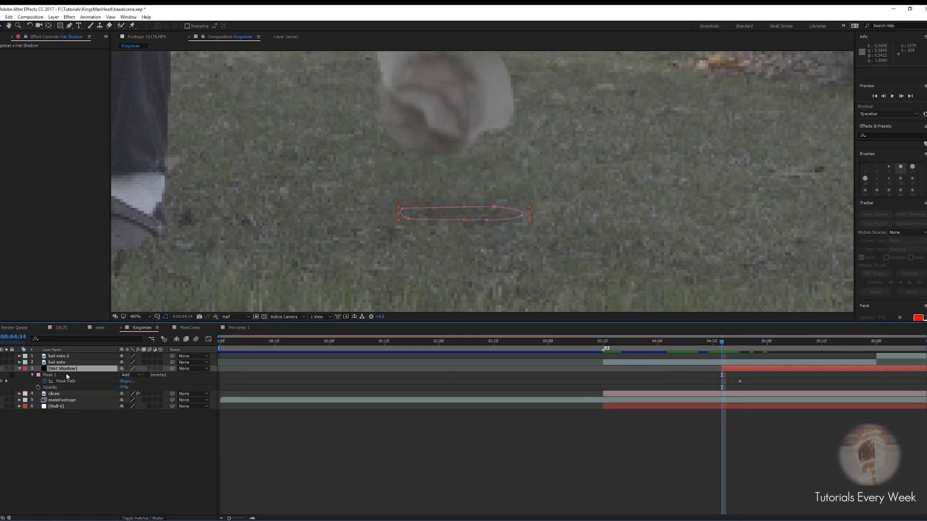
{"action": "left_click", "coordinate": [39, 388]}
{"action": "left_click_drag", "start_coordinate": [723, 391], "coordinate": [740, 388]}
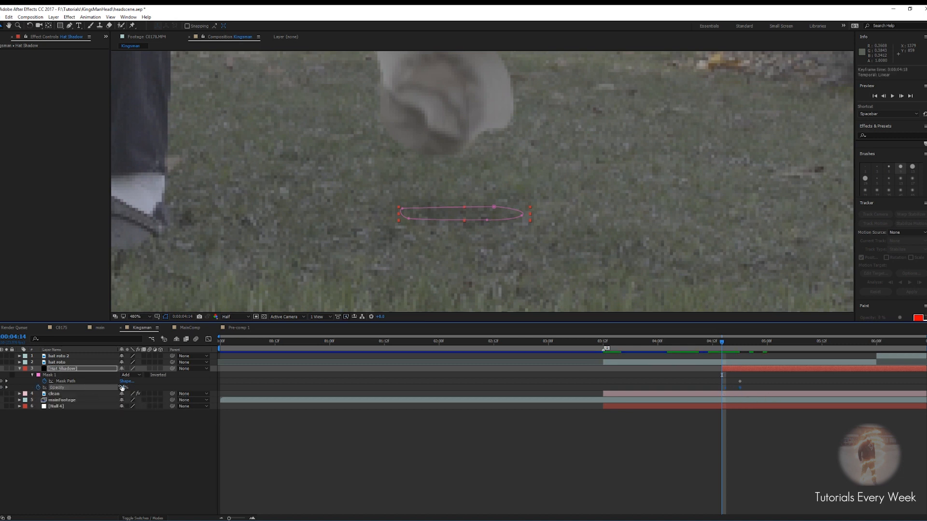
Preview the hat landing with its fading shadow
{"action": "key", "text": "space"}
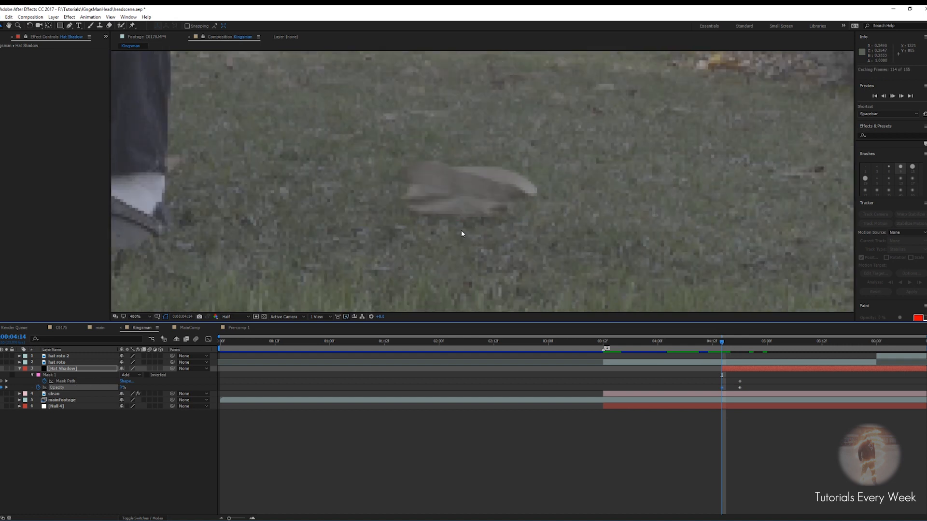
{"action": "scroll", "coordinate": [479, 187], "scroll_direction": "down", "scroll_amount": 4}
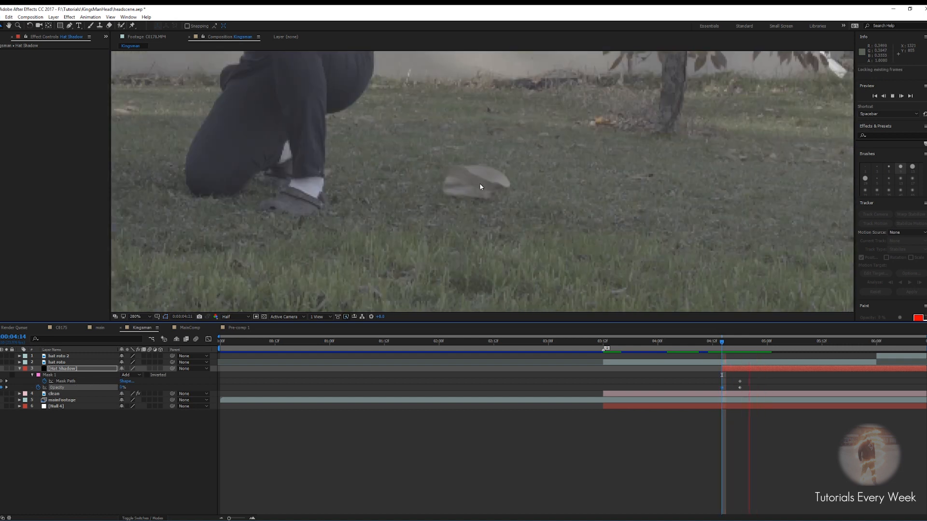
{"action": "left_click", "coordinate": [727, 343]}
{"action": "left_click_drag", "start_coordinate": [719, 340], "coordinate": [681, 341]}
{"action": "key", "text": "space"}
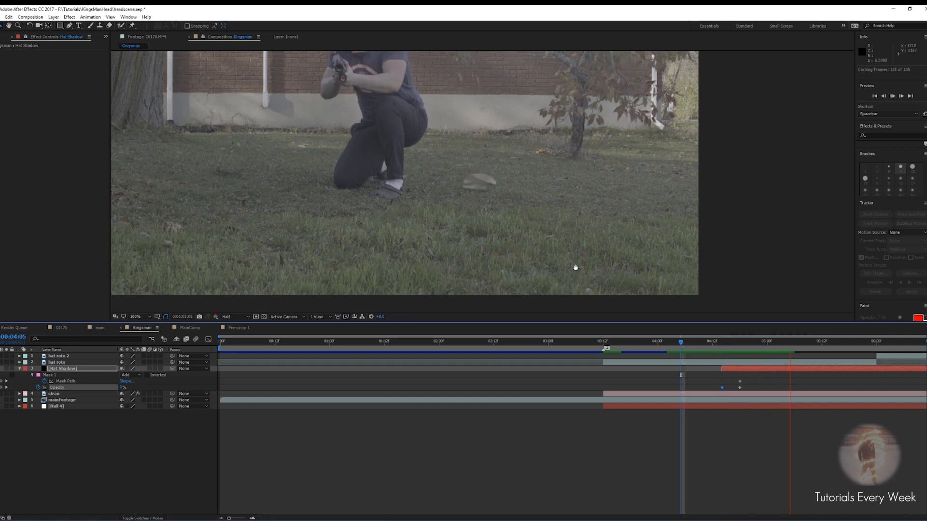
{"action": "scroll", "coordinate": [405, 264], "scroll_direction": "down", "scroll_amount": 2}
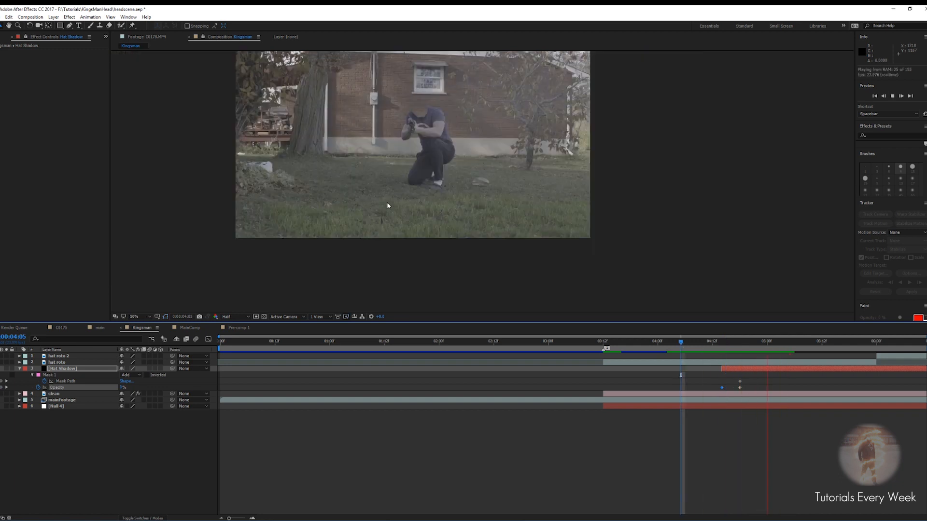
{"action": "key", "text": "space"}
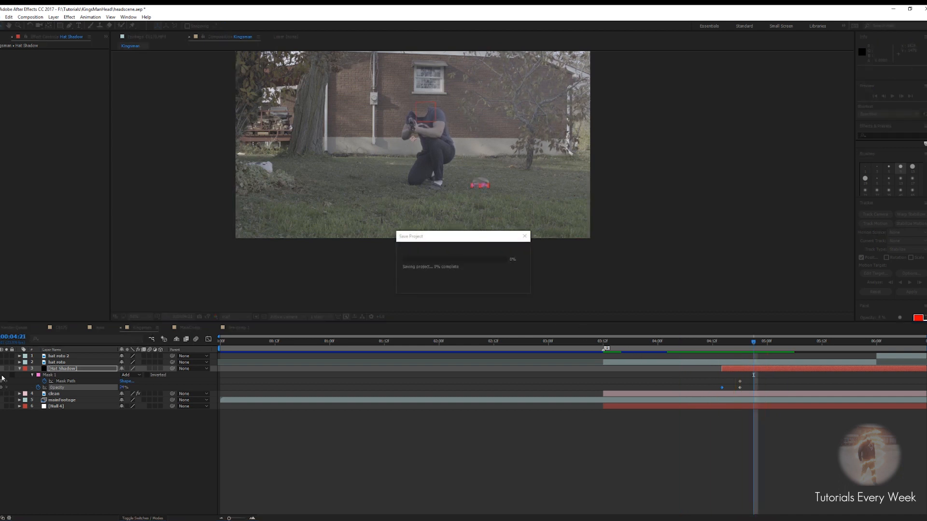
Pre-compose the two hat roto layers and Hat Shadow into a composition named HatRoto
{"action": "left_click", "coordinate": [20, 369]}
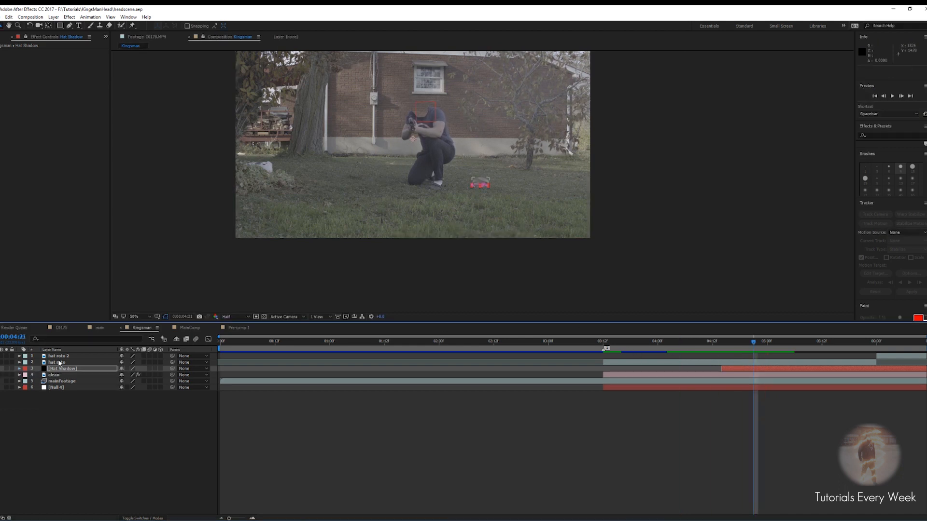
{"action": "left_click", "coordinate": [52, 357], "text": "shift"}
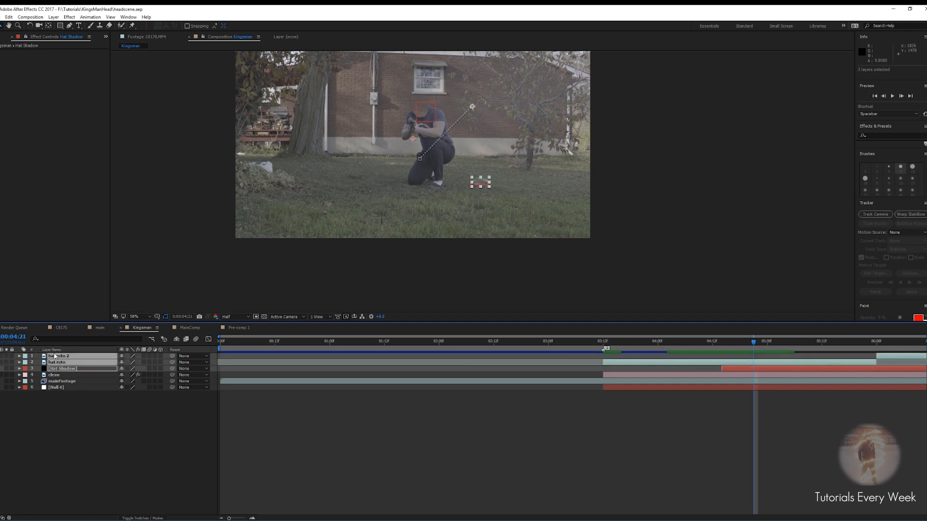
{"action": "right_click", "coordinate": [55, 357]}
{"action": "left_click", "coordinate": [79, 285]}
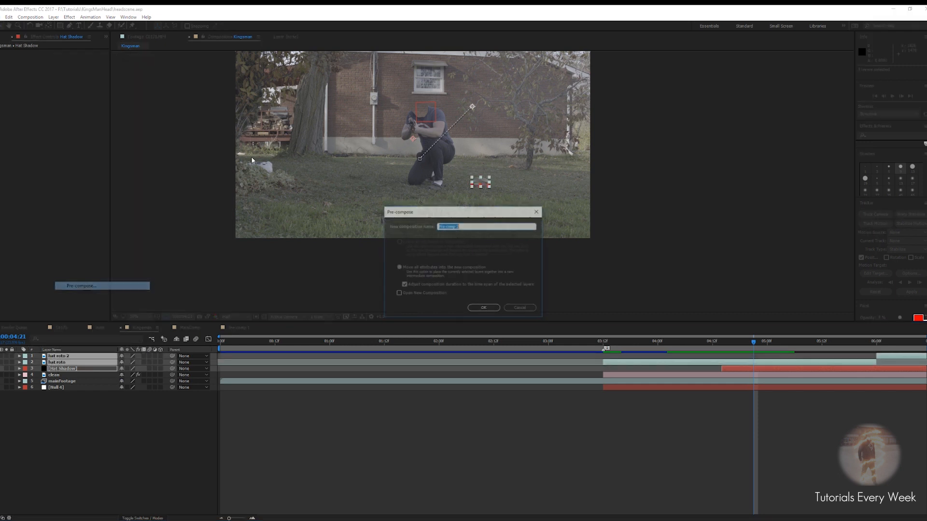
{"action": "type", "text": "HatRoto"}
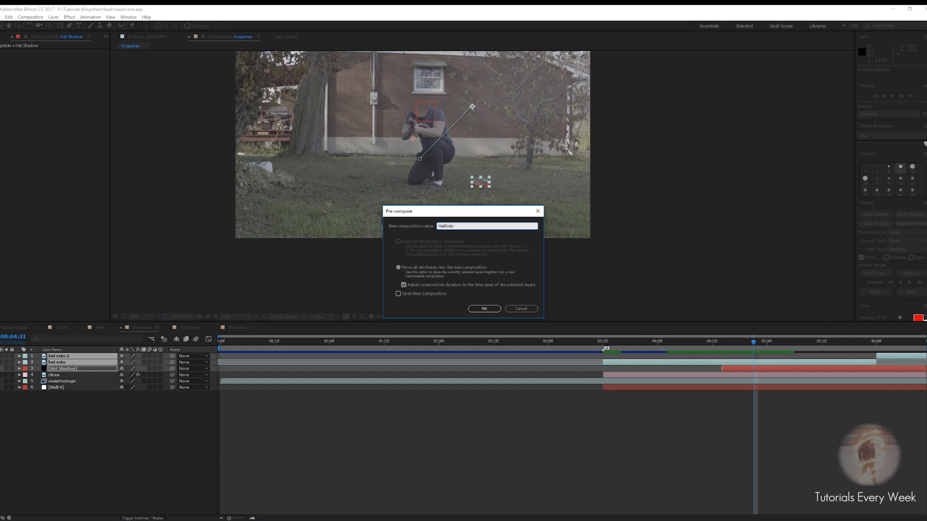
{"action": "key", "text": "Return"}
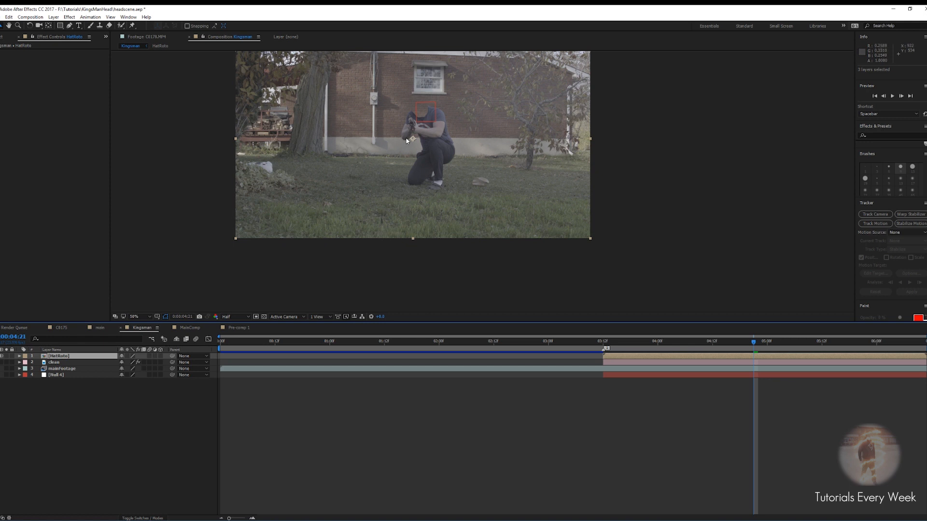
Save the project
{"action": "left_click_drag", "start_coordinate": [407, 140], "coordinate": [430, 145]}
{"action": "left_click_drag", "start_coordinate": [750, 344], "coordinate": [560, 347]}
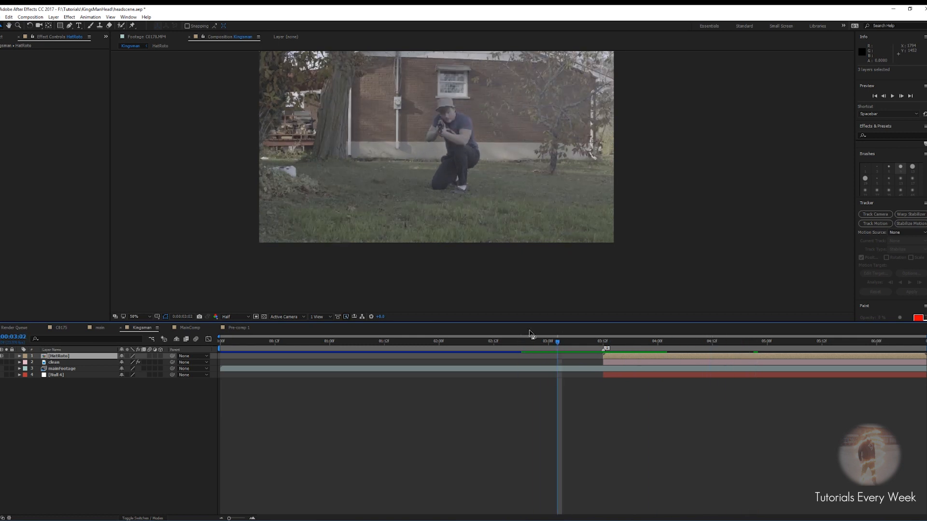
{"action": "key", "text": "ctrl+s"}
Add the Buttsmoke EXR image sequence from the project to the top of the Kingsman composition
{"action": "left_click", "coordinate": [3, 37]}
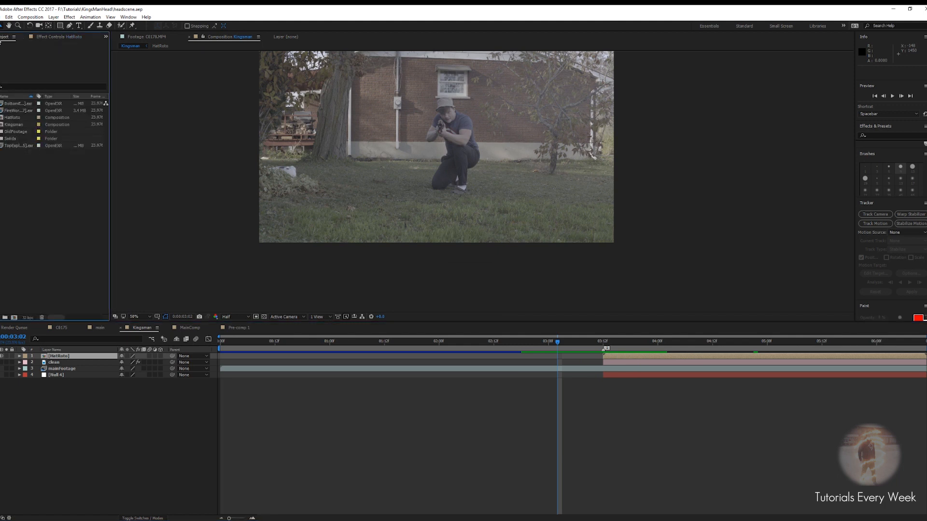
{"action": "left_click", "coordinate": [18, 103]}
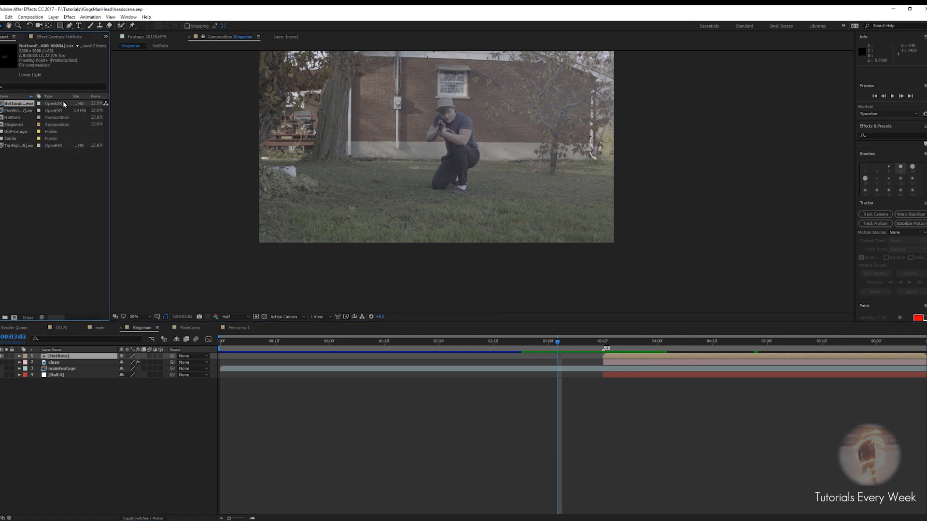
{"action": "left_click_drag", "start_coordinate": [19, 106], "coordinate": [242, 344]}
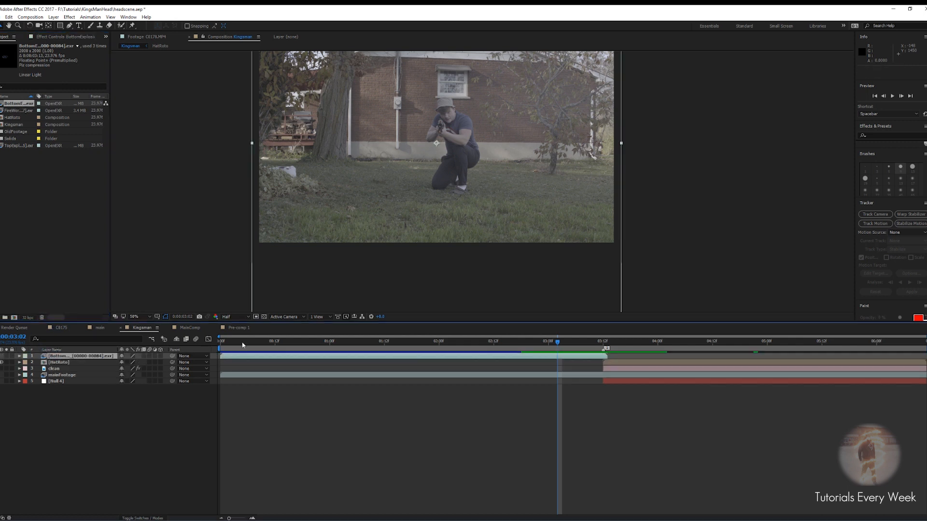
Solo the smoke layer, scale it to 75% at the start, and preview it
{"action": "left_click", "coordinate": [6, 356]}
{"action": "key", "text": "Home"}
{"action": "key", "text": "s"}
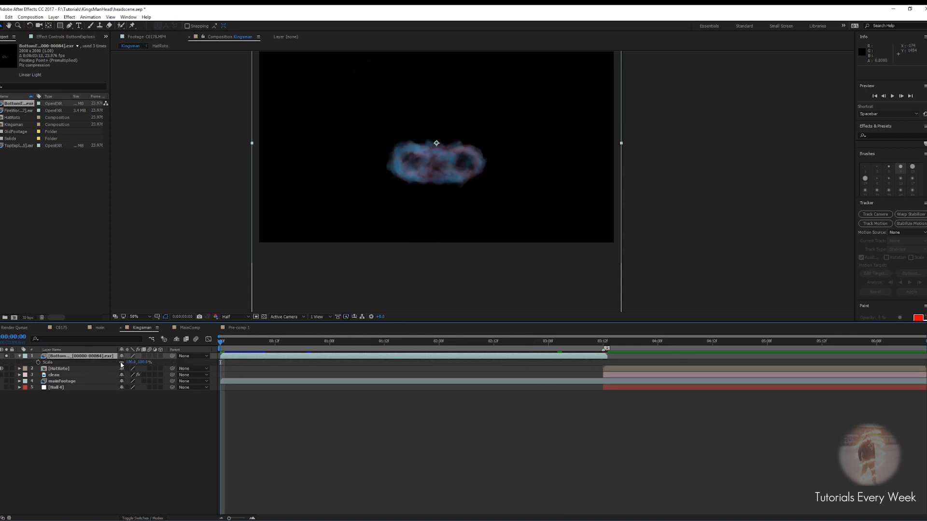
{"action": "left_click_drag", "start_coordinate": [130, 362], "coordinate": [123, 366]}
{"action": "left_click", "coordinate": [341, 364]}
{"action": "key", "text": "space"}
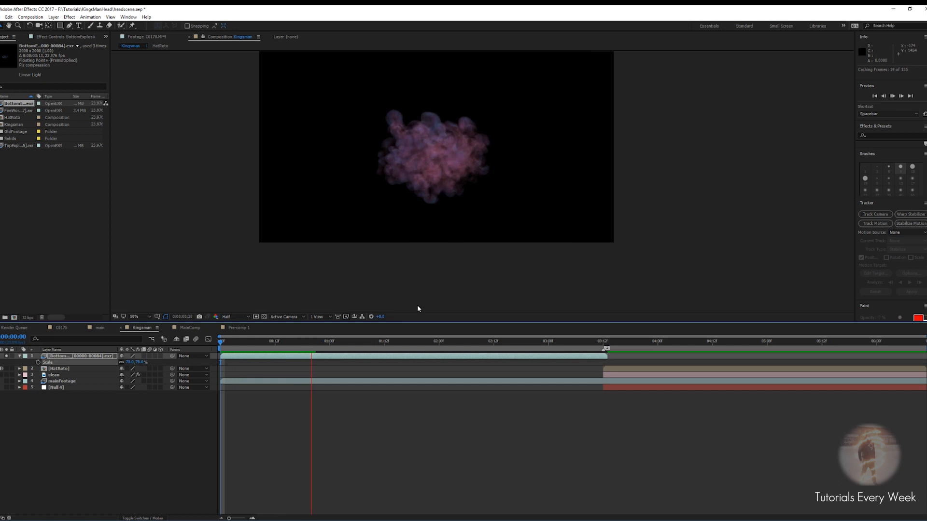
Preview the smoke from its start, unsolo the smoke layer, and shift it to begin at 0:00:03:12
{"action": "scroll", "coordinate": [433, 139], "scroll_direction": "up", "scroll_amount": 2}
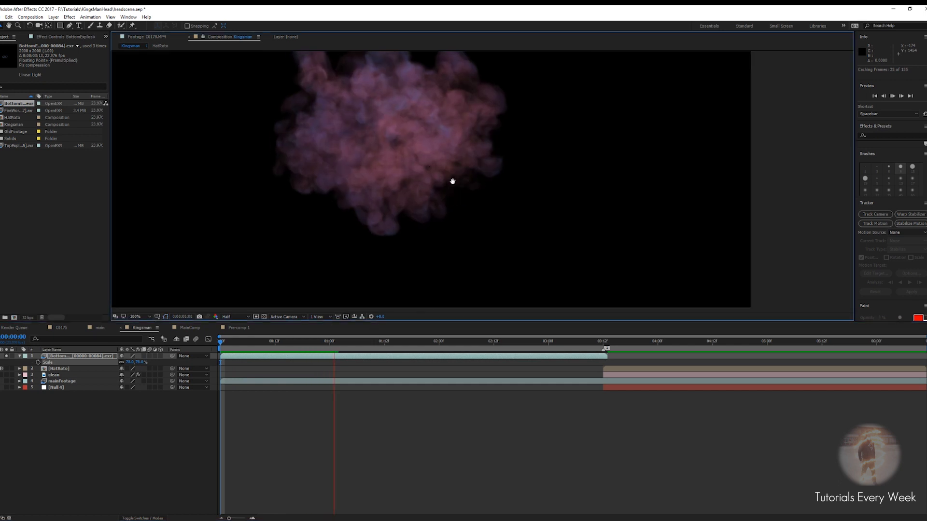
{"action": "scroll", "coordinate": [449, 210], "scroll_direction": "down", "scroll_amount": 2}
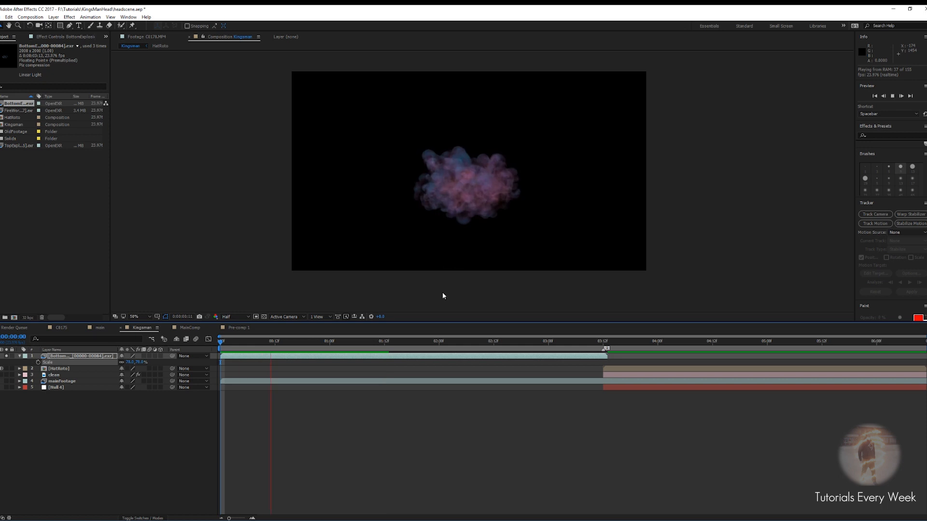
{"action": "key", "text": "space"}
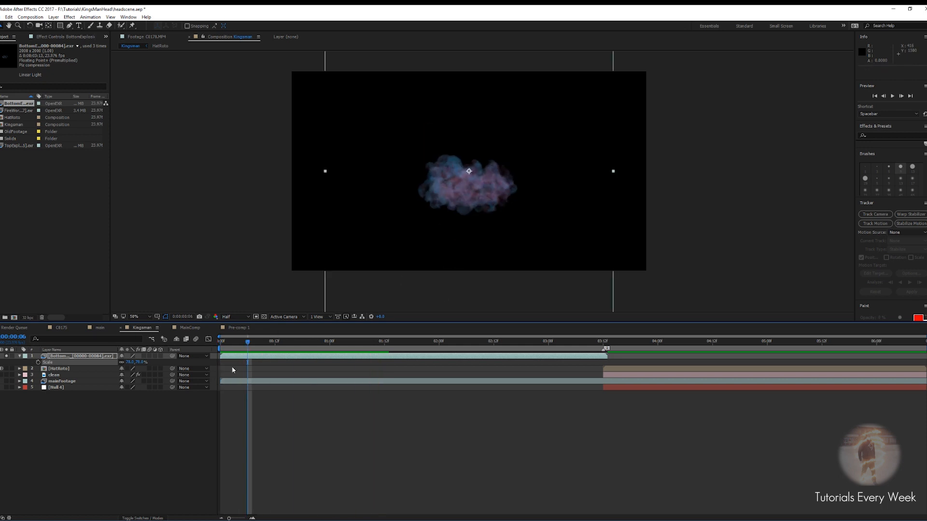
{"action": "key", "text": "Home"}
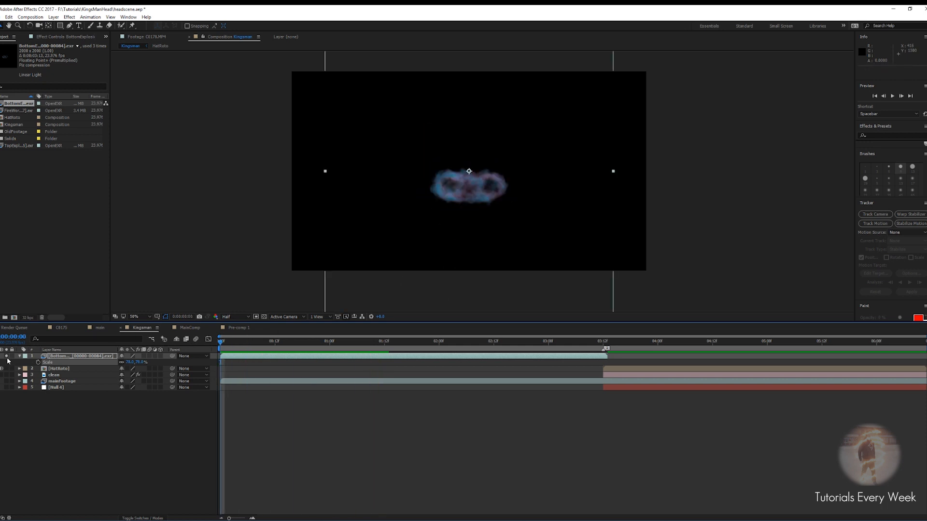
{"action": "left_click", "coordinate": [7, 355]}
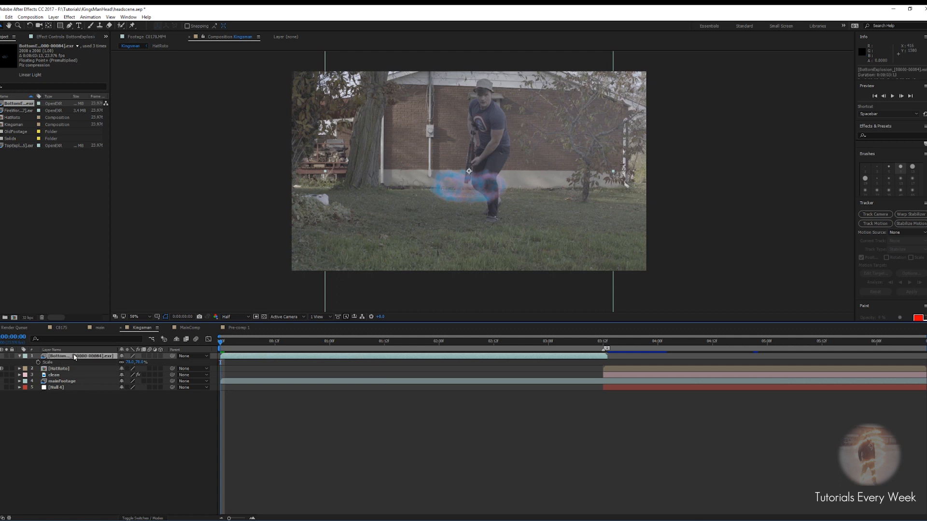
{"action": "left_click_drag", "start_coordinate": [234, 360], "coordinate": [616, 358]}
{"action": "left_click_drag", "start_coordinate": [224, 344], "coordinate": [604, 363]}
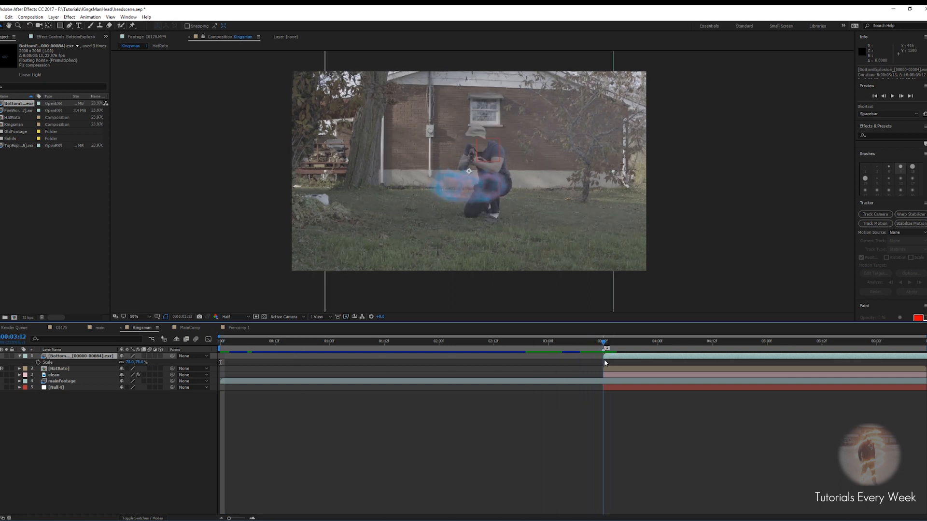
Move the smoke over the actor's head and scrub its scale smaller
{"action": "left_click_drag", "start_coordinate": [471, 196], "coordinate": [486, 163]}
{"action": "scroll", "coordinate": [486, 163], "scroll_direction": "up", "scroll_amount": 4}
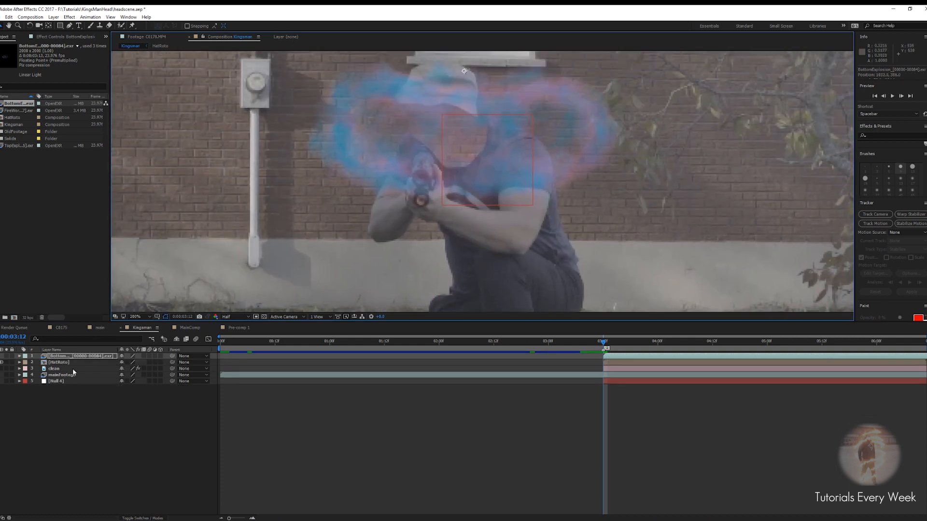
{"action": "left_click_drag", "start_coordinate": [130, 362], "coordinate": [113, 365]}
{"action": "left_click_drag", "start_coordinate": [481, 96], "coordinate": [468, 129]}
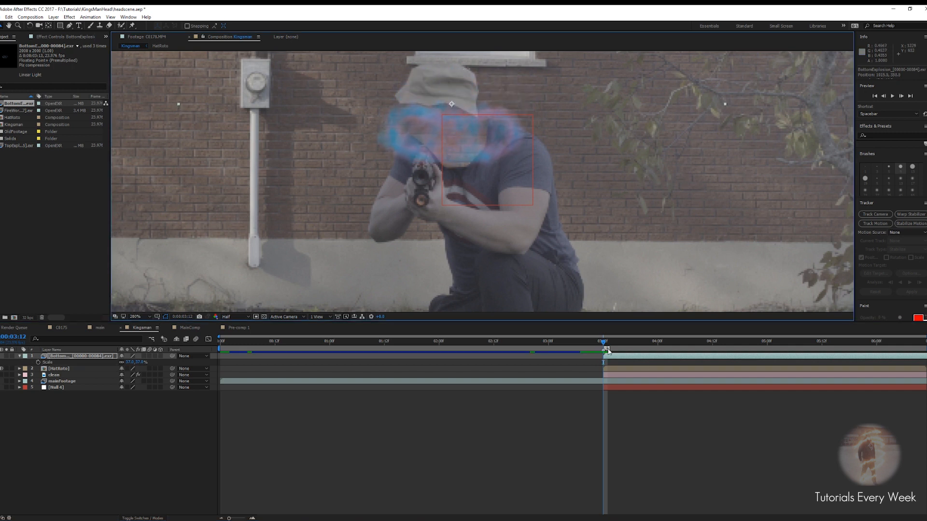
Scrub through the explosion and adjust the smoke layer's scale value
{"action": "left_click_drag", "start_coordinate": [602, 342], "coordinate": [703, 341]}
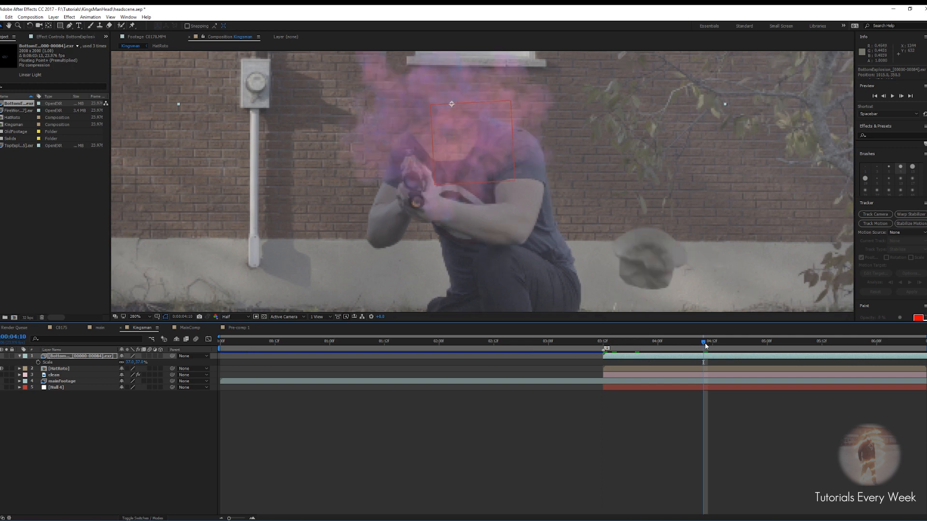
{"action": "left_click_drag", "start_coordinate": [706, 346], "coordinate": [735, 342]}
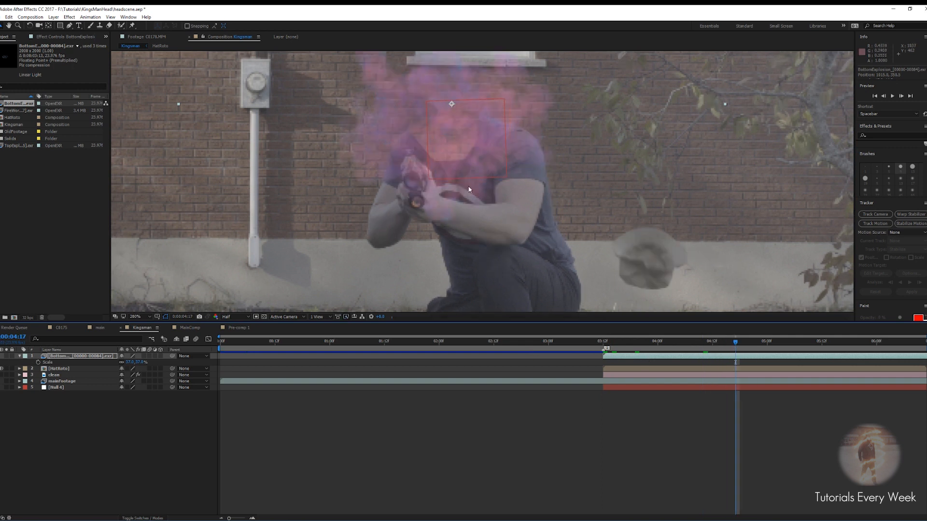
{"action": "scroll", "coordinate": [428, 208], "scroll_direction": "down", "scroll_amount": 1}
{"action": "left_click_drag", "start_coordinate": [735, 342], "coordinate": [680, 344]}
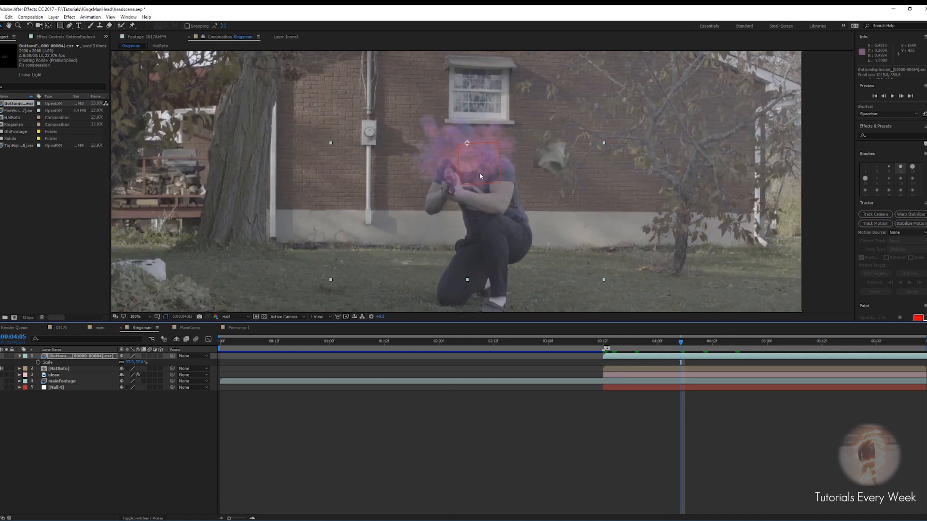
{"action": "scroll", "coordinate": [480, 172], "scroll_direction": "up", "scroll_amount": 1}
{"action": "left_click", "coordinate": [129, 362]}
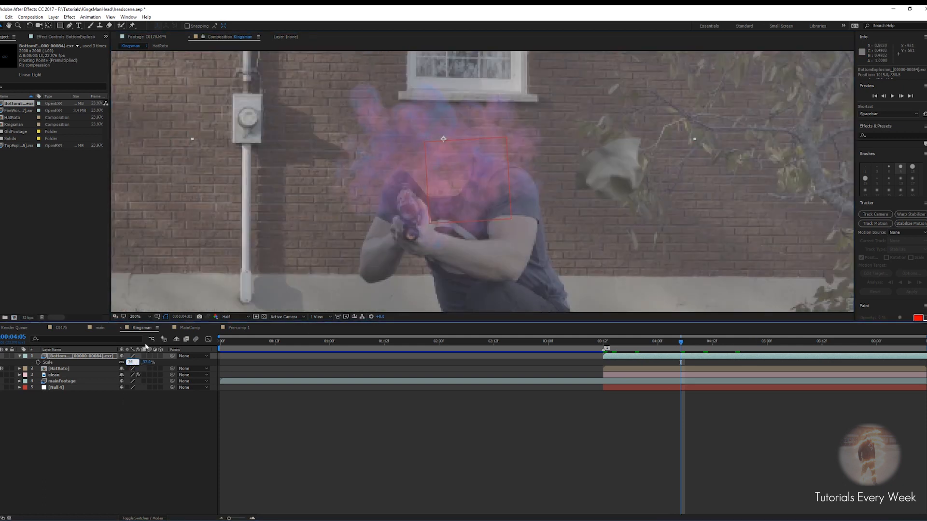
{"action": "key", "text": "Return"}
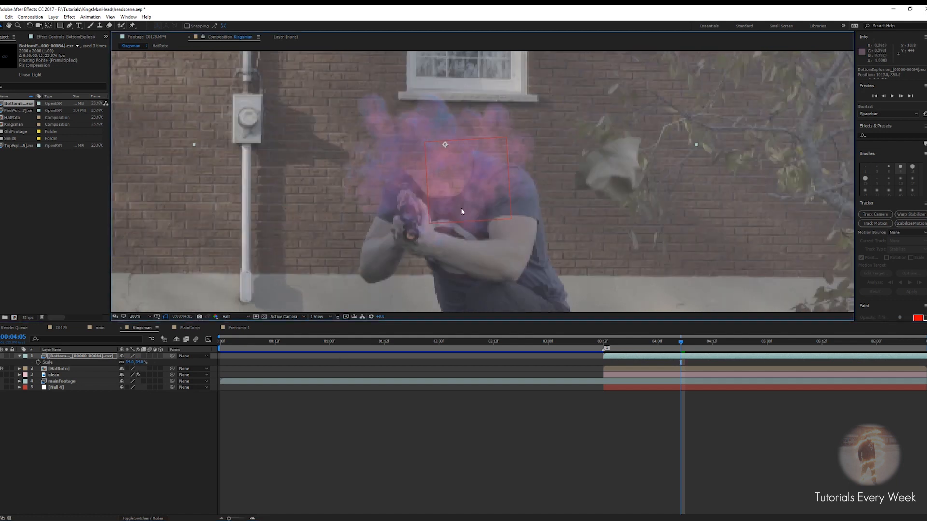
Preview the smoke explosion from just before the hat falls
{"action": "scroll", "coordinate": [482, 182], "scroll_direction": "down", "scroll_amount": 1}
{"action": "left_click_drag", "start_coordinate": [679, 347], "coordinate": [609, 364]}
{"action": "key", "text": "space"}
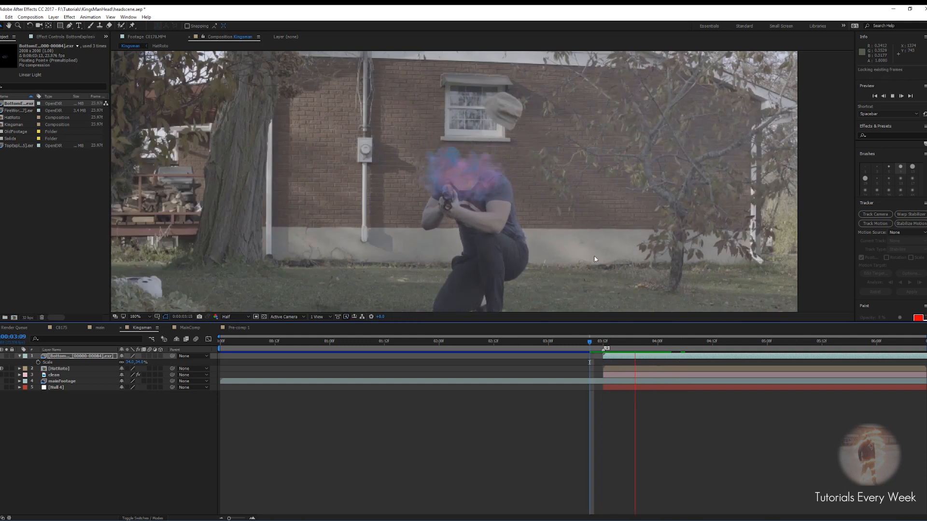
{"action": "scroll", "coordinate": [520, 175], "scroll_direction": "down", "scroll_amount": 1}
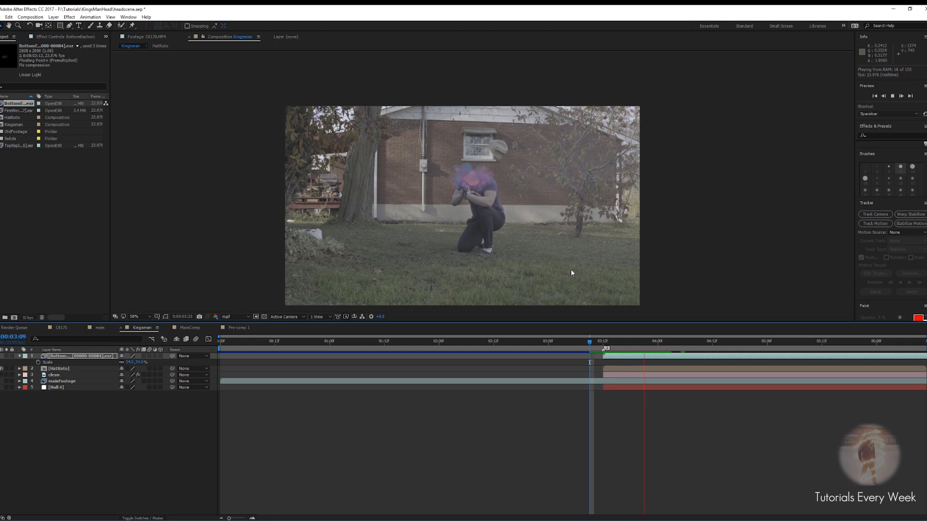
{"action": "key", "text": "space"}
{"action": "left_click_drag", "start_coordinate": [624, 341], "coordinate": [601, 340]}
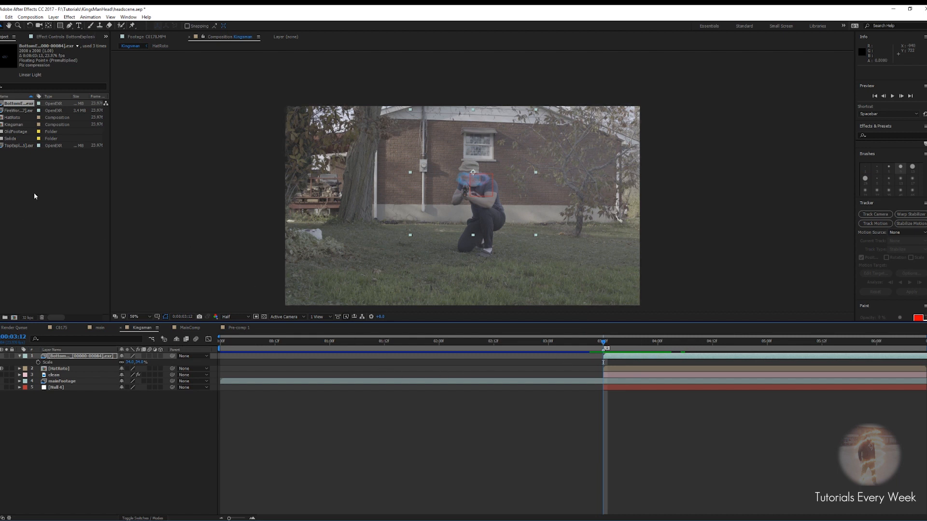
Add the FireWork EXR sequence below the smoke layer and shift it to start near 0:00:03:12
{"action": "left_click", "coordinate": [24, 111]}
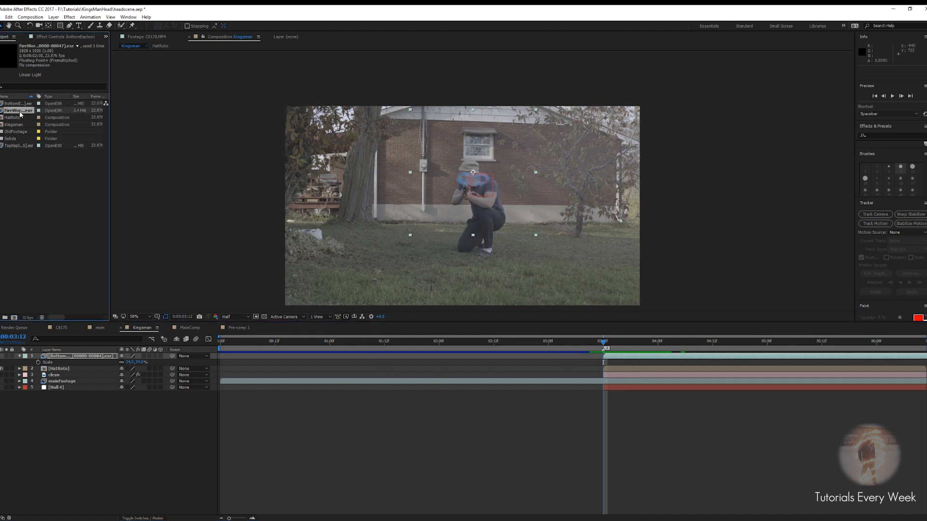
{"action": "left_click_drag", "start_coordinate": [21, 113], "coordinate": [63, 364]}
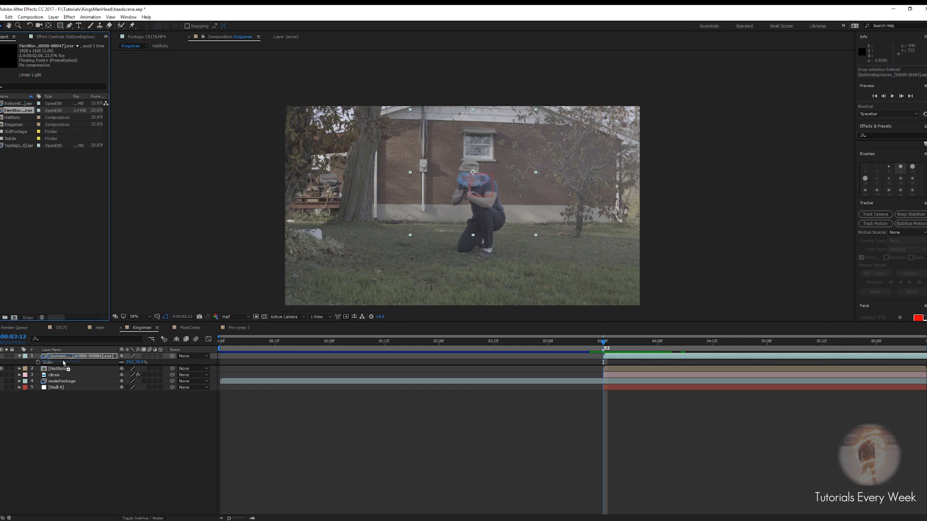
{"action": "left_click_drag", "start_coordinate": [64, 363], "coordinate": [64, 364]}
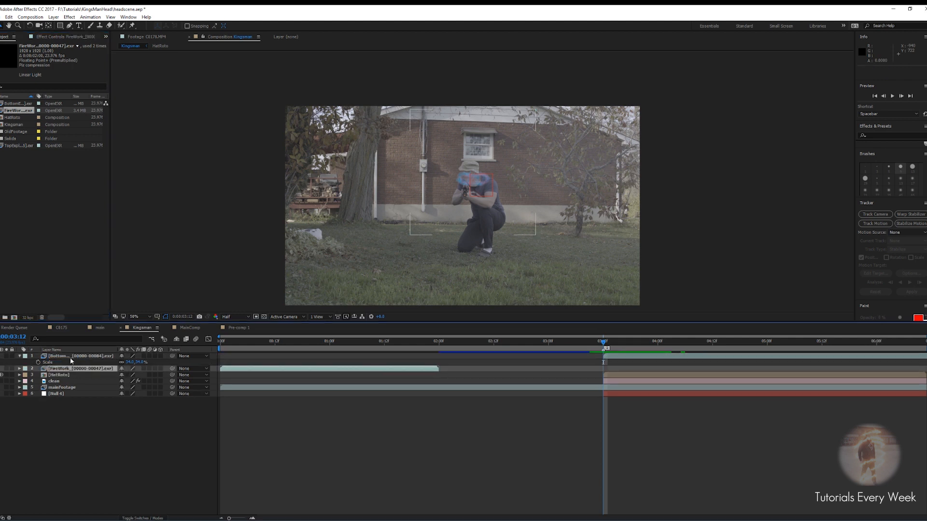
{"action": "left_click_drag", "start_coordinate": [248, 368], "coordinate": [615, 370]}
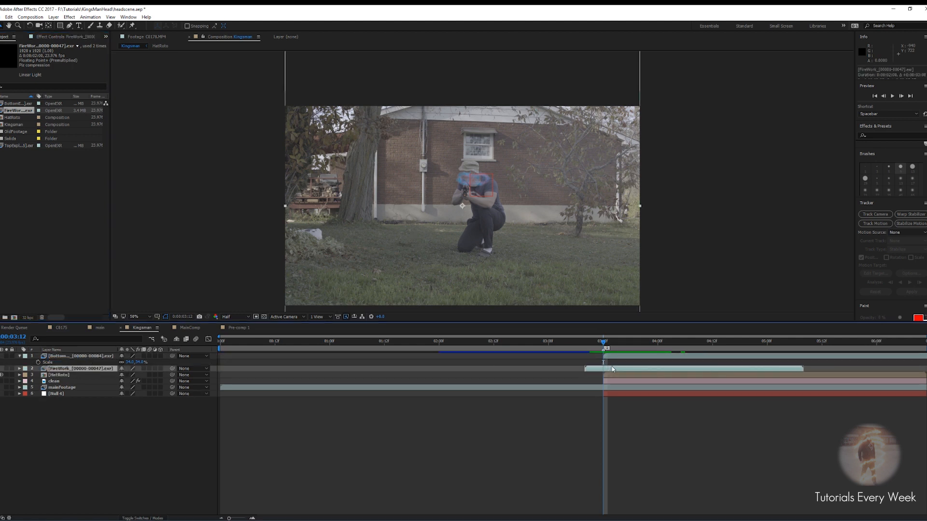
Solo the FireWork layer and apply the VC Color Vibrance effect to it
{"action": "left_click", "coordinate": [6, 368]}
{"action": "left_click_drag", "start_coordinate": [605, 345], "coordinate": [694, 345]}
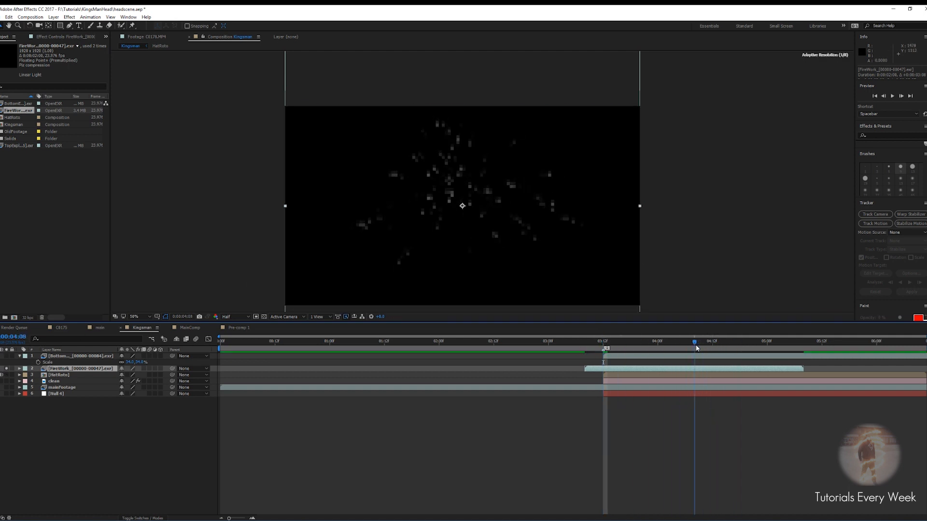
{"action": "scroll", "coordinate": [477, 208], "scroll_direction": "up", "scroll_amount": 2}
{"action": "left_click_drag", "start_coordinate": [515, 177], "coordinate": [515, 174]}
{"action": "left_click", "coordinate": [668, 370]}
{"action": "key", "text": "ctrl+space"}
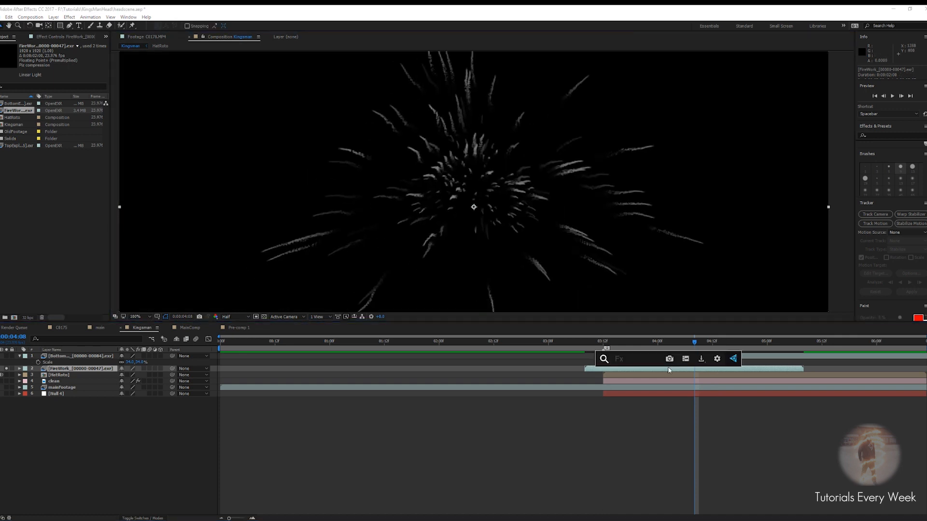
{"action": "type", "text": "vib"}
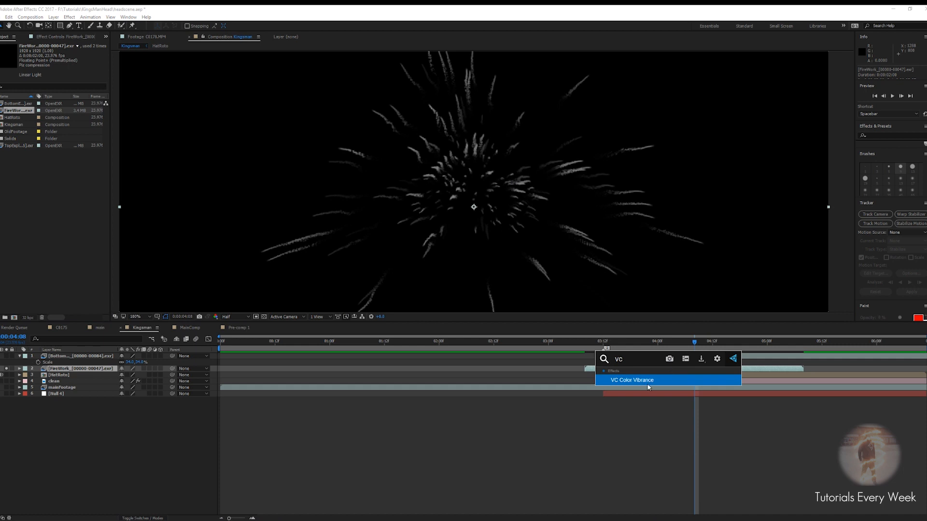
{"action": "left_click", "coordinate": [634, 381]}
{"action": "key", "text": "comma"}
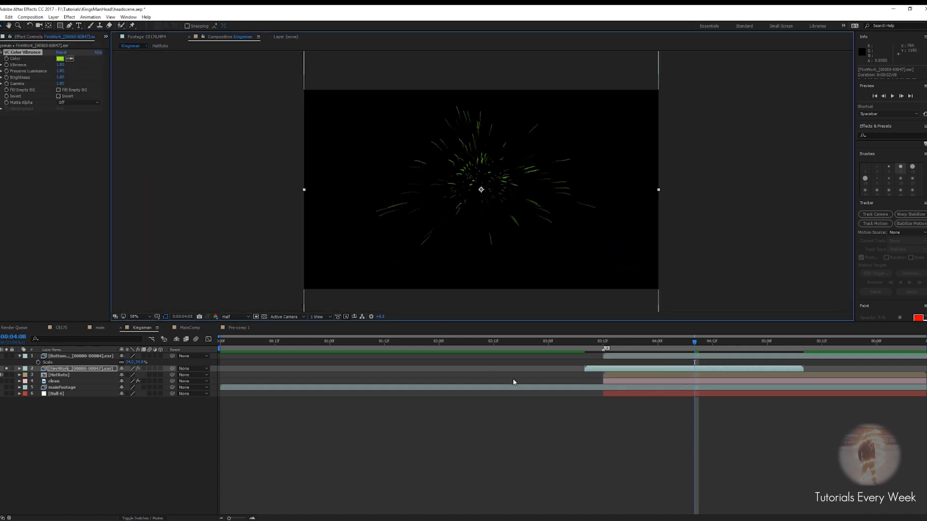
{"action": "left_click", "coordinate": [659, 369]}
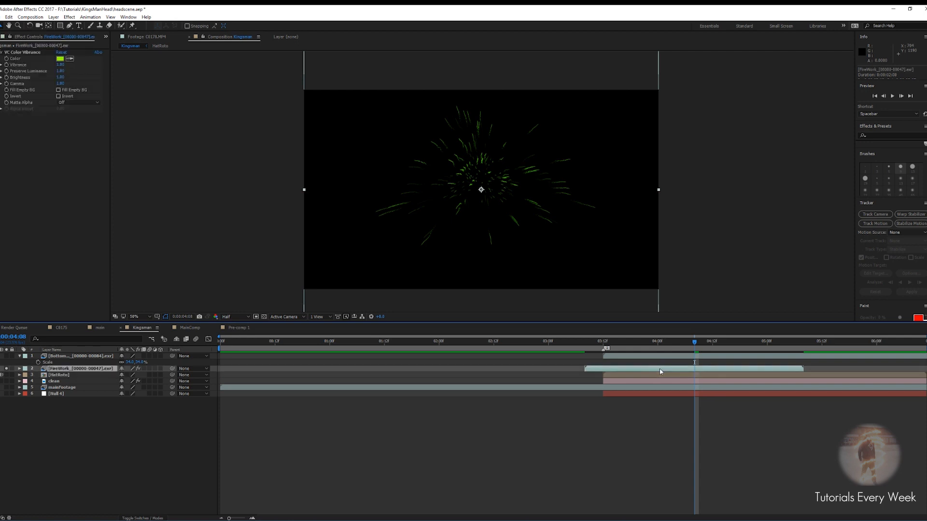
{"action": "key", "text": "ctrl+space"}
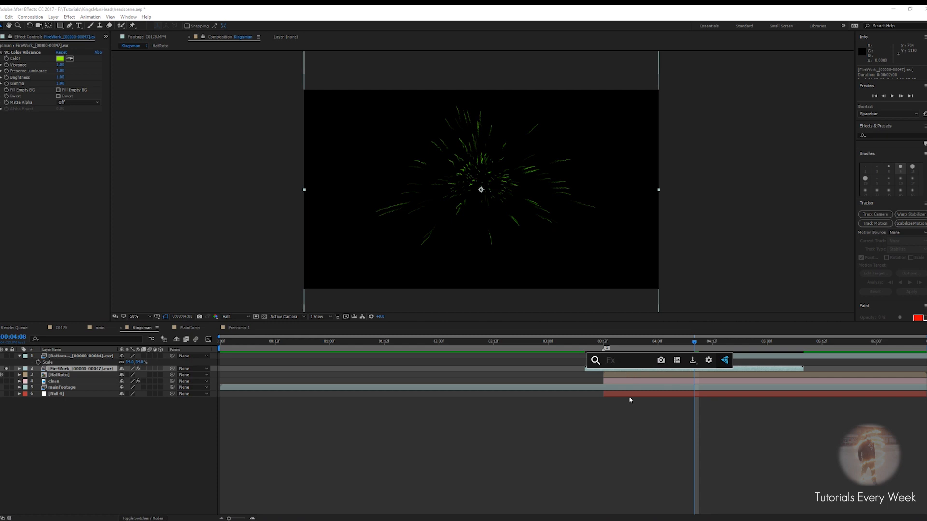
{"action": "left_click", "coordinate": [623, 370]}
{"action": "key", "text": "ctrl+space"}
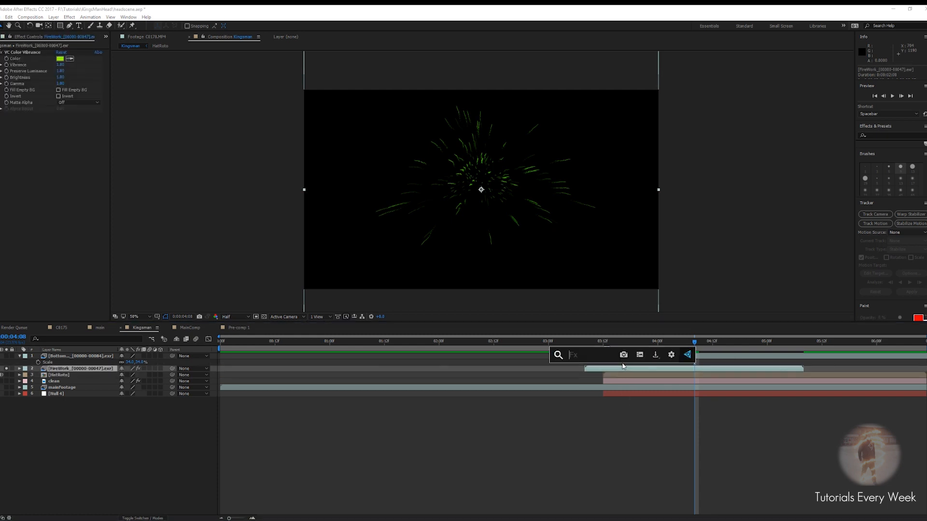
{"action": "type", "text": "hue"}
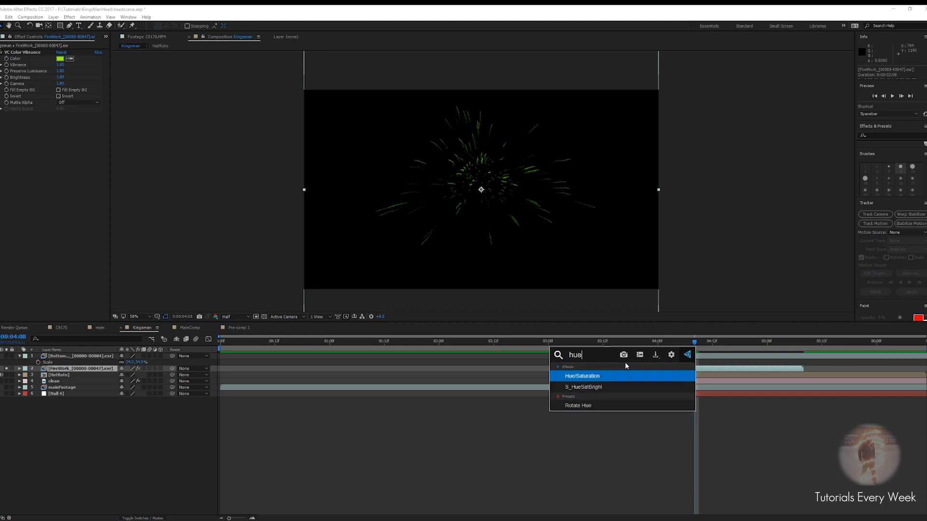
{"action": "key", "text": "BackSpace"}
{"action": "key", "text": "BackSpace"}
{"action": "key", "text": "BackSpace"}
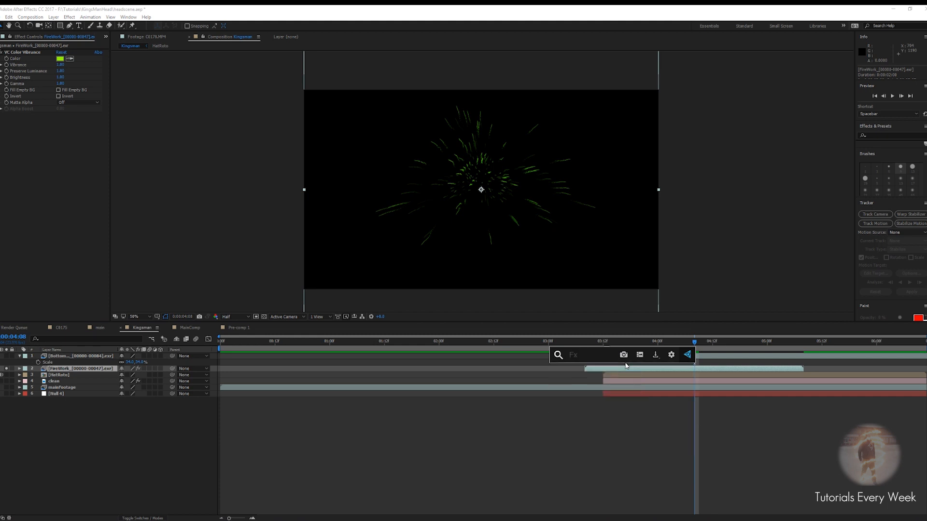
{"action": "key", "text": "Escape"}
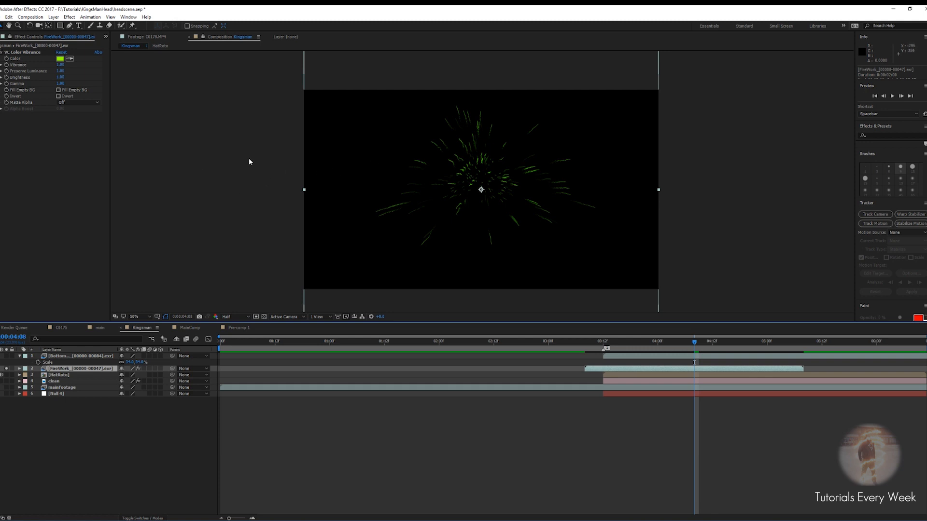
Set the VC Color Vibrance color to blue
{"action": "left_click", "coordinate": [60, 59]}
{"action": "left_click", "coordinate": [545, 384]}
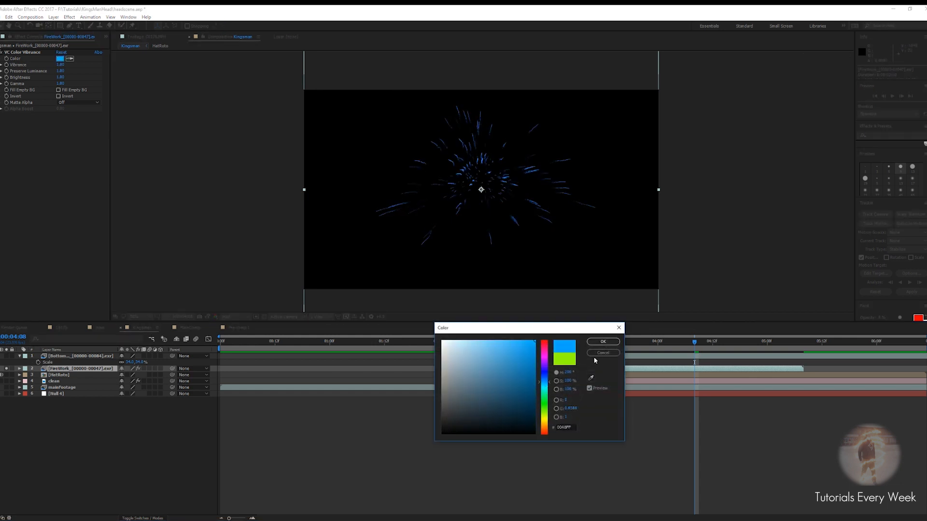
{"action": "left_click", "coordinate": [603, 341]}
Nudge the FireWork layer so it starts at the explosion frame
{"action": "left_click_drag", "start_coordinate": [691, 342], "coordinate": [603, 342]}
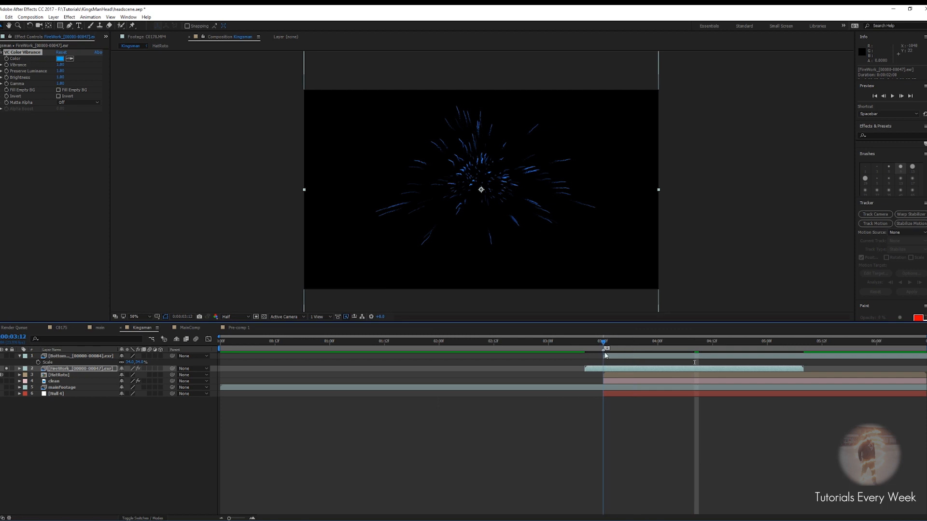
{"action": "left_click_drag", "start_coordinate": [609, 373], "coordinate": [613, 373]}
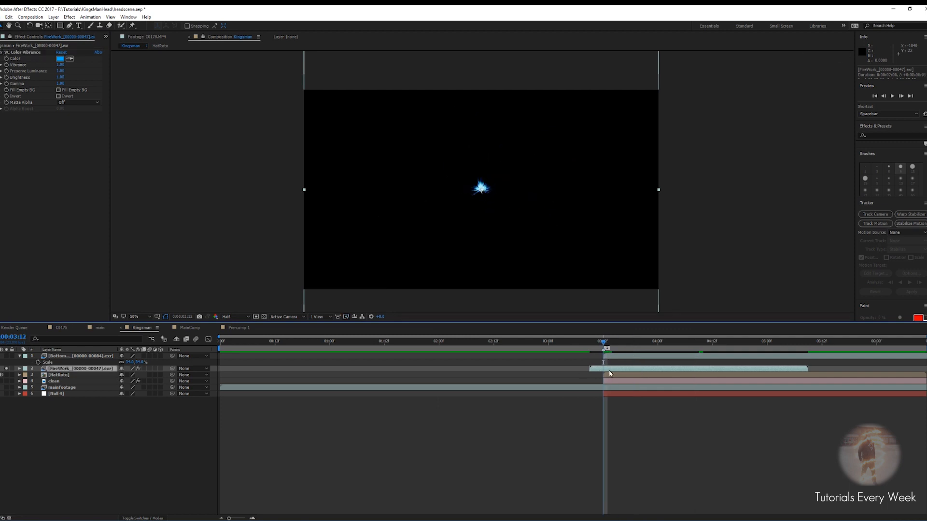
{"action": "left_click_drag", "start_coordinate": [608, 370], "coordinate": [603, 369]}
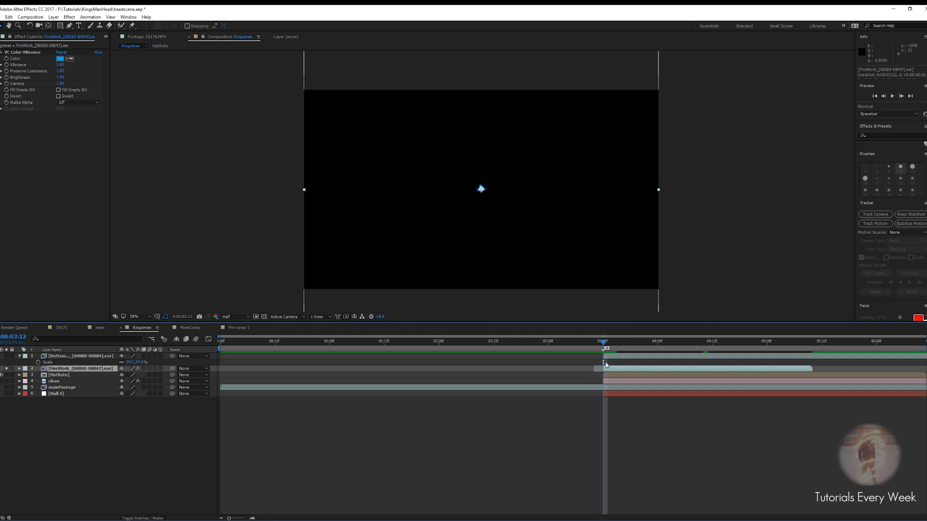
Unsolo the FireWork layer and move it over the actor's head
{"action": "left_click", "coordinate": [7, 368]}
{"action": "scroll", "coordinate": [449, 178], "scroll_direction": "up", "scroll_amount": 4}
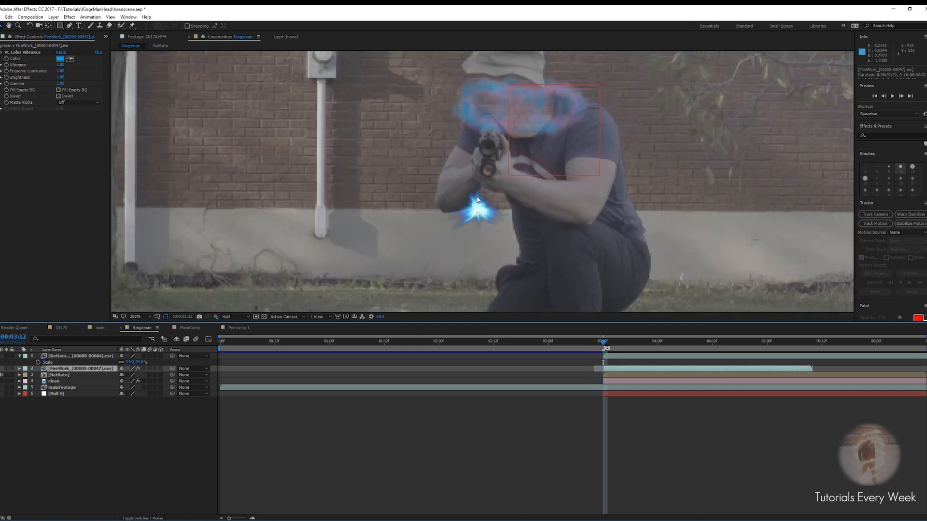
{"action": "left_click_drag", "start_coordinate": [404, 238], "coordinate": [441, 137]}
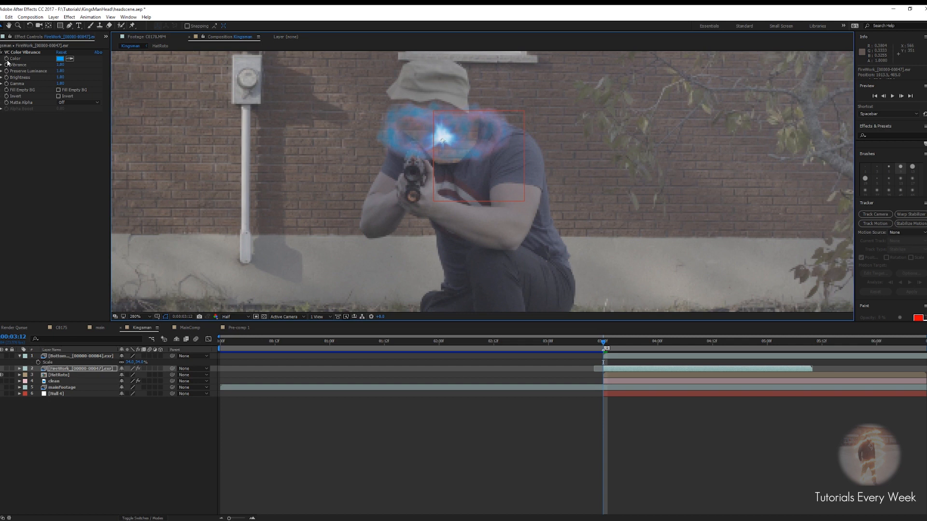
Set the FireWork layer's blending mode to Screen
{"action": "left_click", "coordinate": [8, 62]}
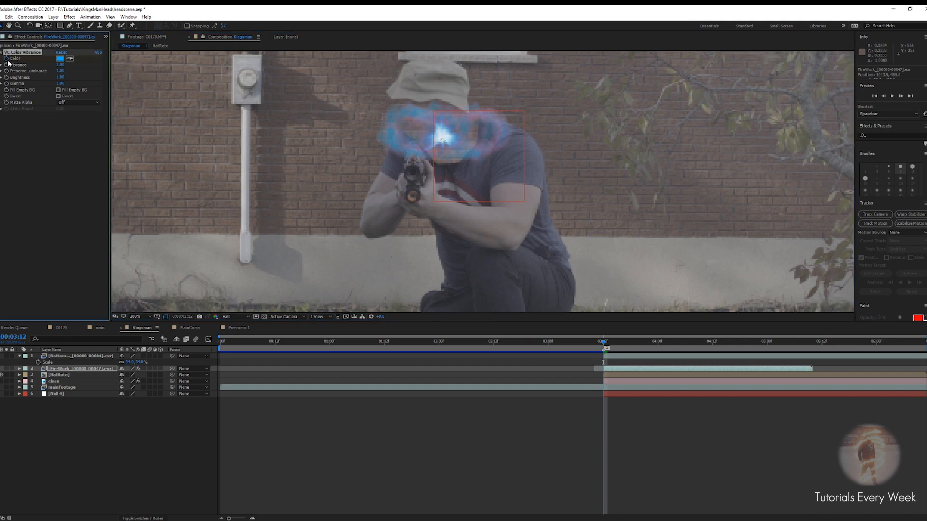
{"action": "left_click_drag", "start_coordinate": [604, 346], "coordinate": [715, 350]}
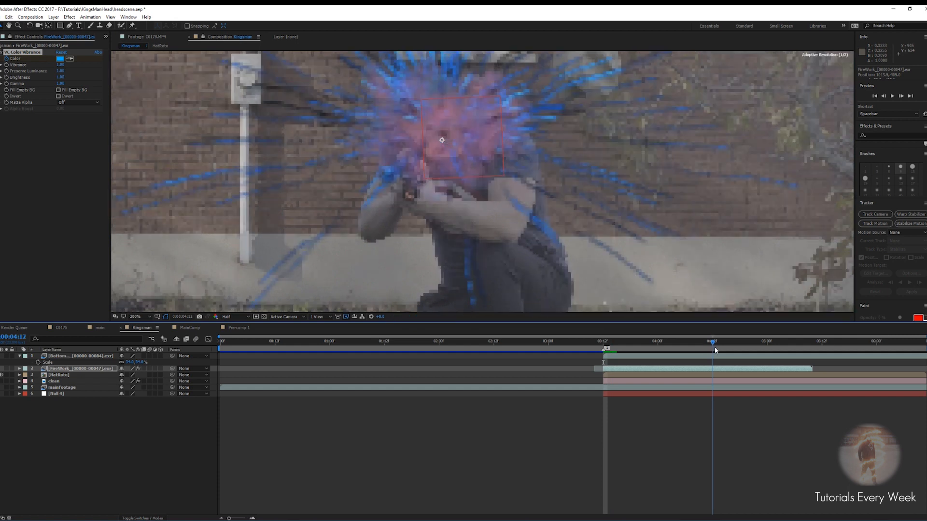
{"action": "scroll", "coordinate": [470, 185], "scroll_direction": "down", "scroll_amount": 2}
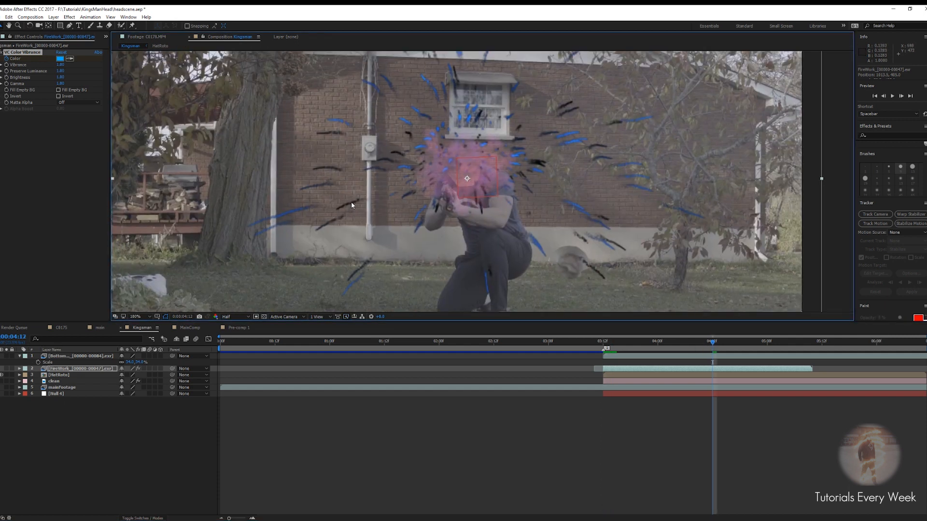
{"action": "left_click", "coordinate": [154, 518]}
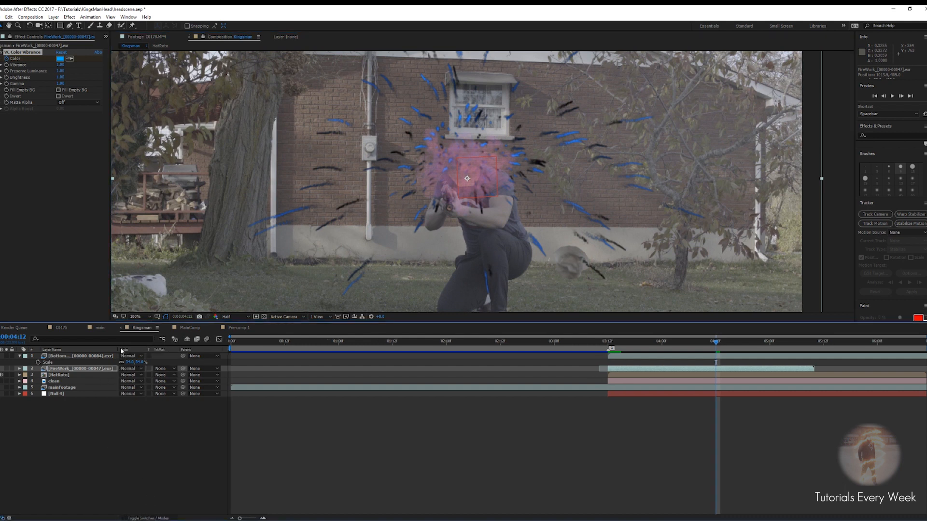
{"action": "left_click", "coordinate": [130, 369]}
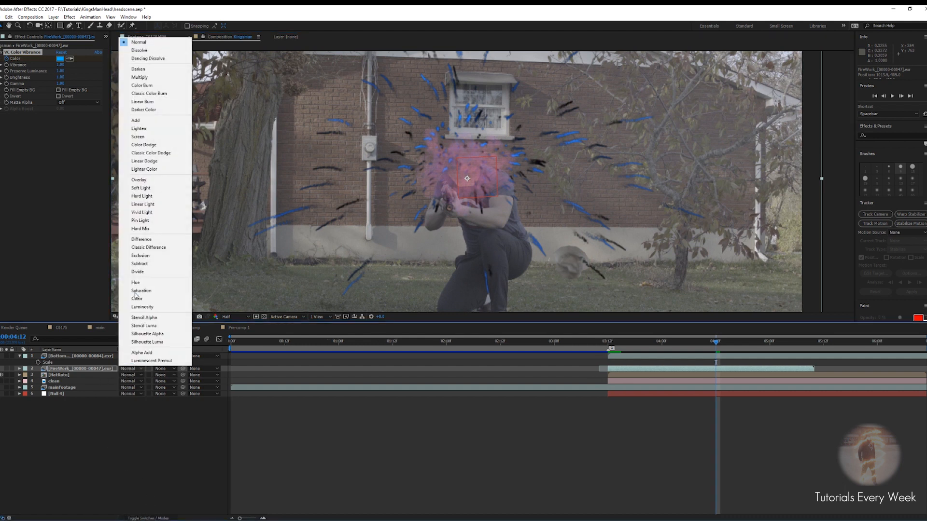
{"action": "left_click", "coordinate": [143, 137]}
{"action": "key", "text": "comma"}
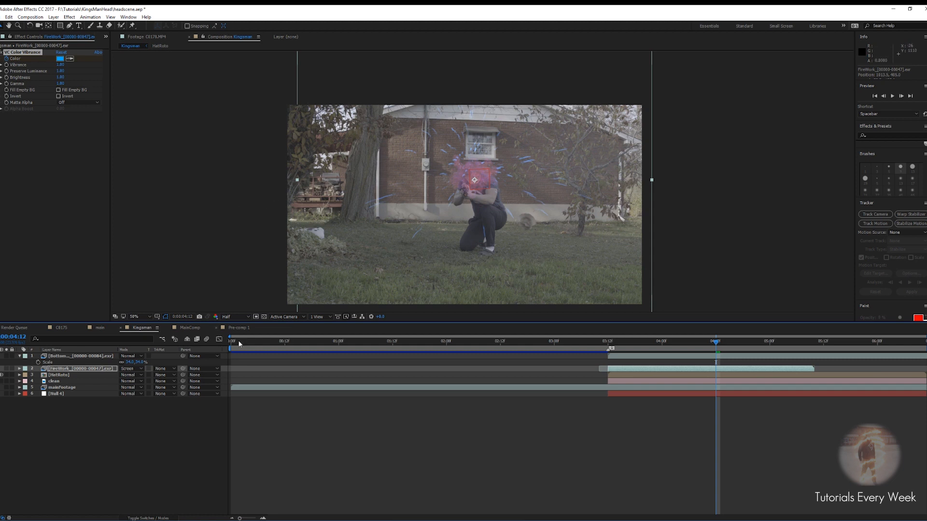
Scale down the FireWork layer
{"action": "left_click", "coordinate": [89, 370]}
{"action": "key", "text": "s"}
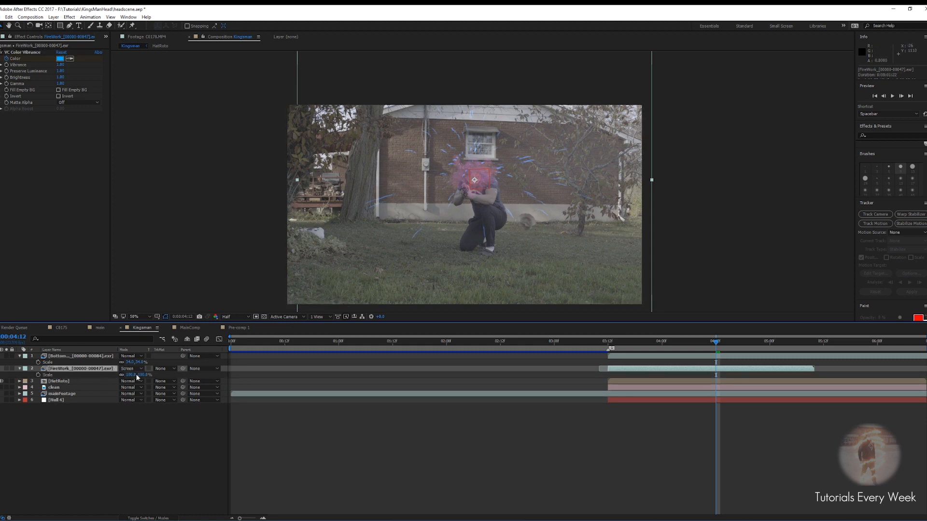
{"action": "left_click_drag", "start_coordinate": [130, 375], "coordinate": [103, 375]}
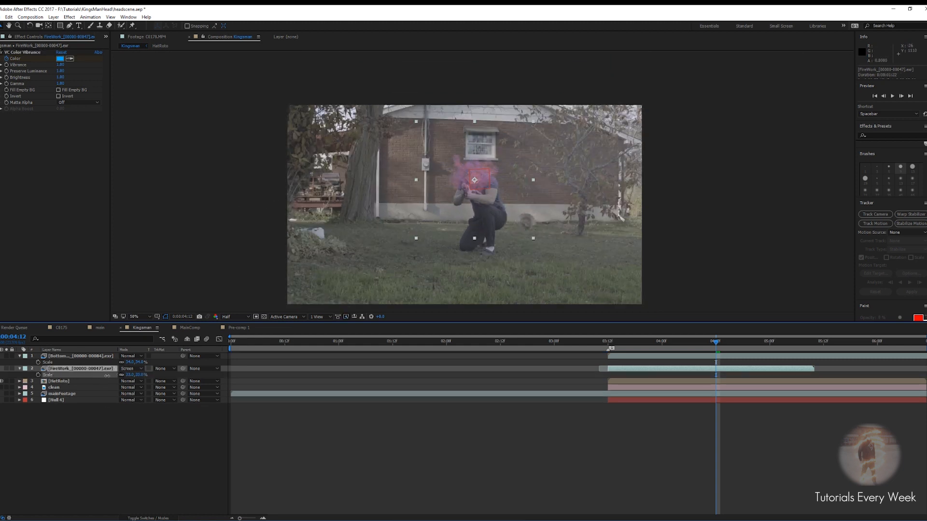
Scrub and play through the explosion to review the FireWork layer over the actor's head
{"action": "scroll", "coordinate": [449, 194], "scroll_direction": "up", "scroll_amount": 4}
{"action": "left_click_drag", "start_coordinate": [720, 347], "coordinate": [772, 346]}
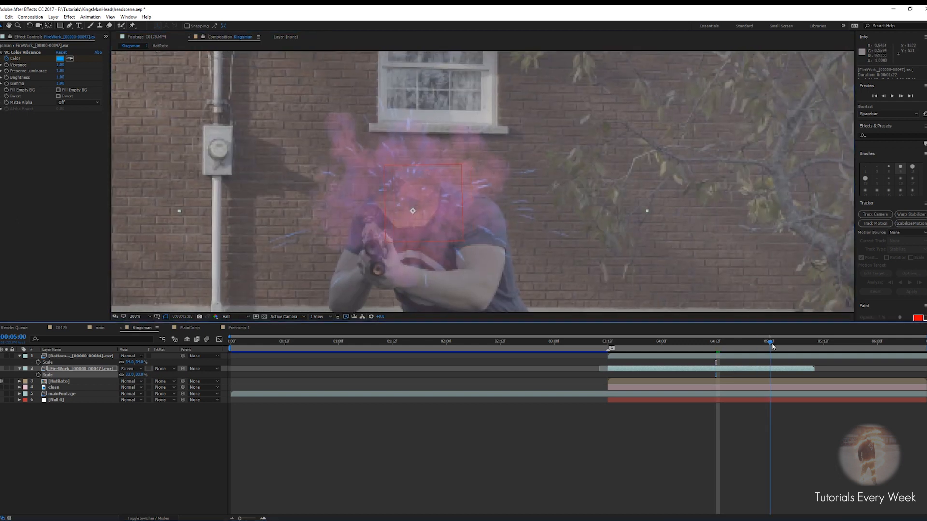
{"action": "left_click_drag", "start_coordinate": [774, 346], "coordinate": [794, 344]}
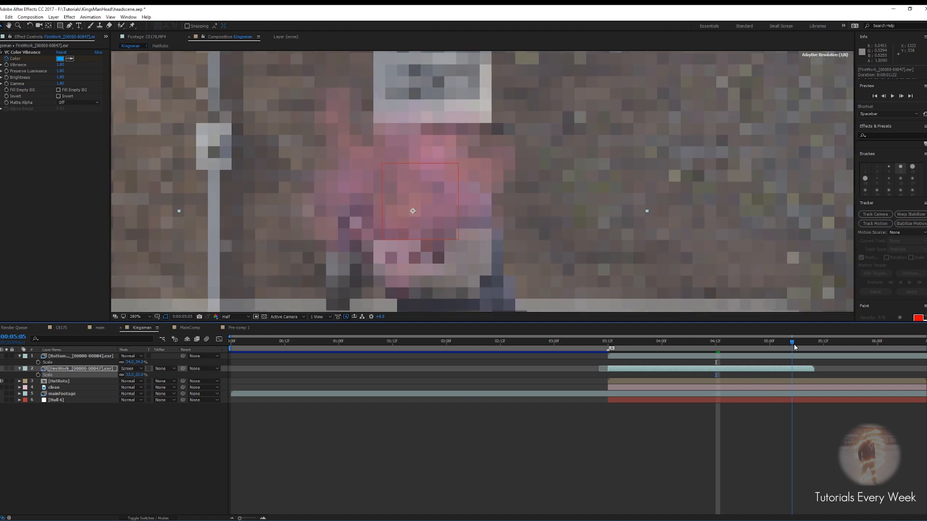
{"action": "scroll", "coordinate": [482, 217], "scroll_direction": "down", "scroll_amount": 1}
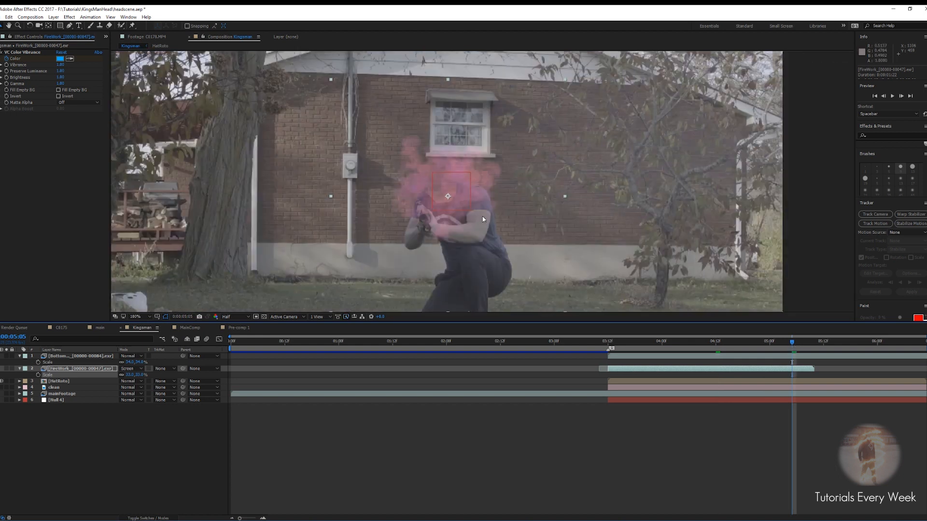
{"action": "left_click_drag", "start_coordinate": [787, 344], "coordinate": [658, 354]}
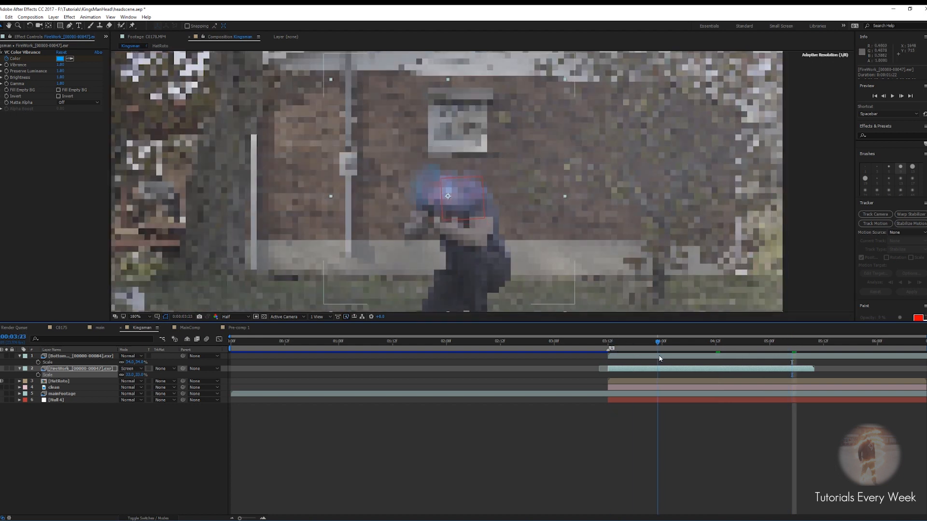
{"action": "key", "text": "space"}
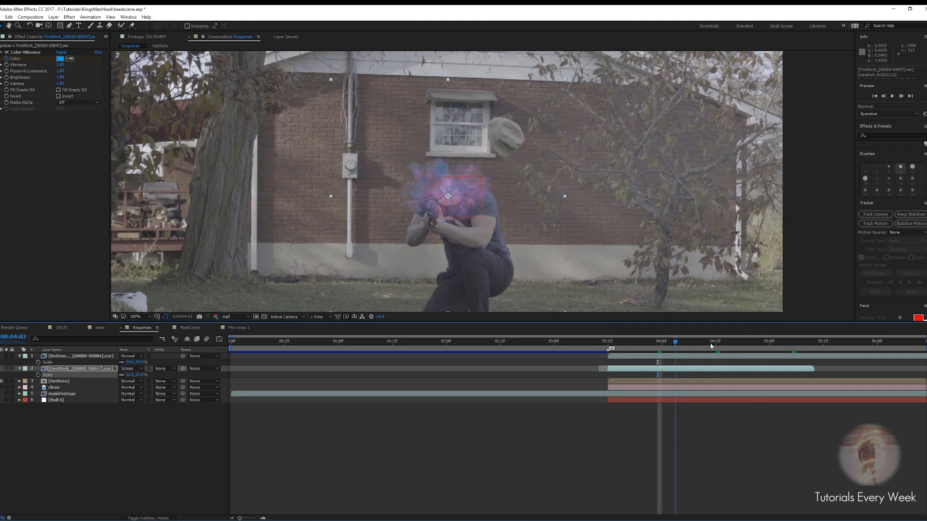
{"action": "scroll", "coordinate": [447, 224], "scroll_direction": "up", "scroll_amount": 1}
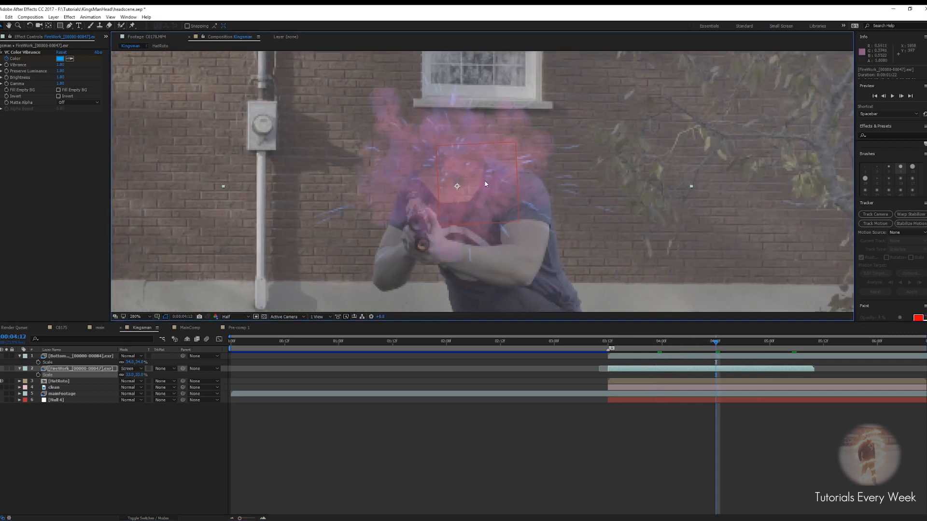
{"action": "scroll", "coordinate": [473, 186], "scroll_direction": "down", "scroll_amount": 1}
Apply a Glow effect to the FireWork layer and lower its Glow Threshold
{"action": "key", "text": "ctrl+space"}
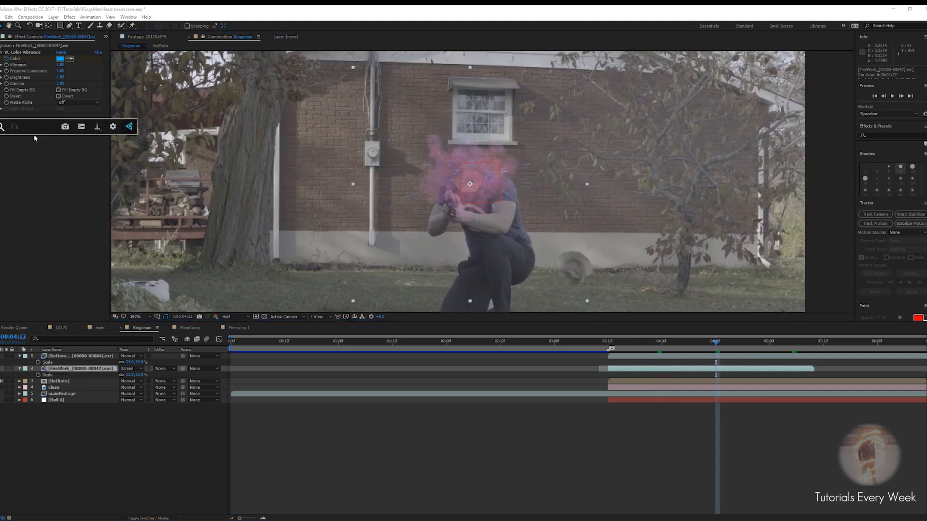
{"action": "type", "text": "glow"}
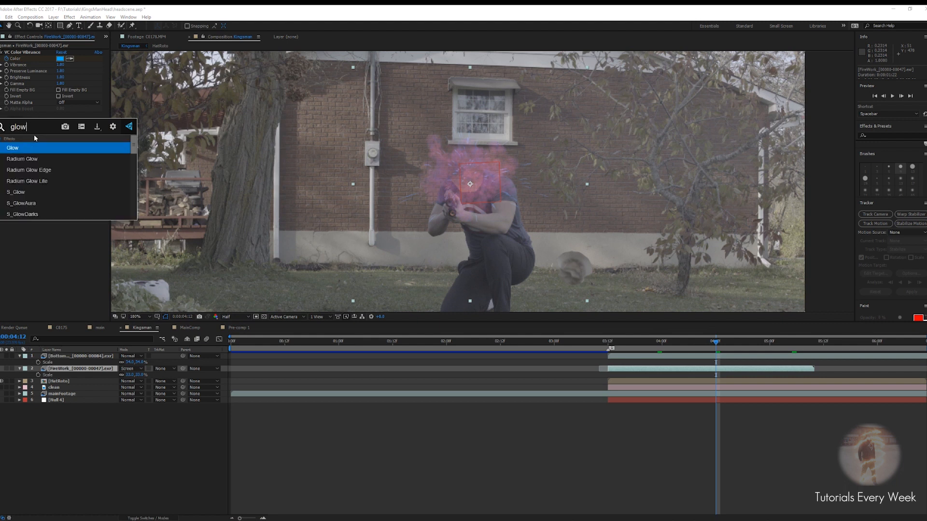
{"action": "key", "text": "Return"}
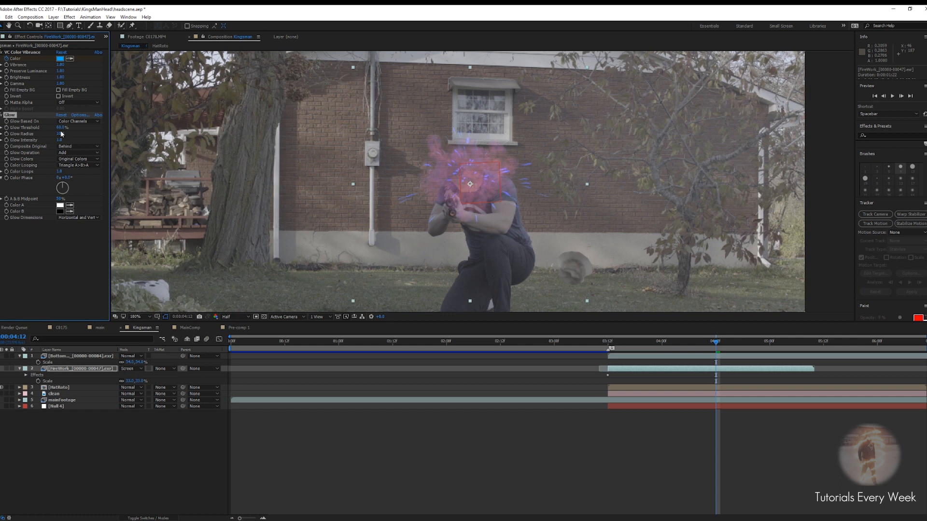
{"action": "mouse_move", "coordinate": [58, 140]}
{"action": "left_mouse_down"}
{"action": "mouse_move", "coordinate": [59, 128]}
{"action": "mouse_move", "coordinate": [49, 128]}
{"action": "left_mouse_up"}
{"action": "scroll", "coordinate": [473, 199], "scroll_direction": "up", "scroll_amount": 3}
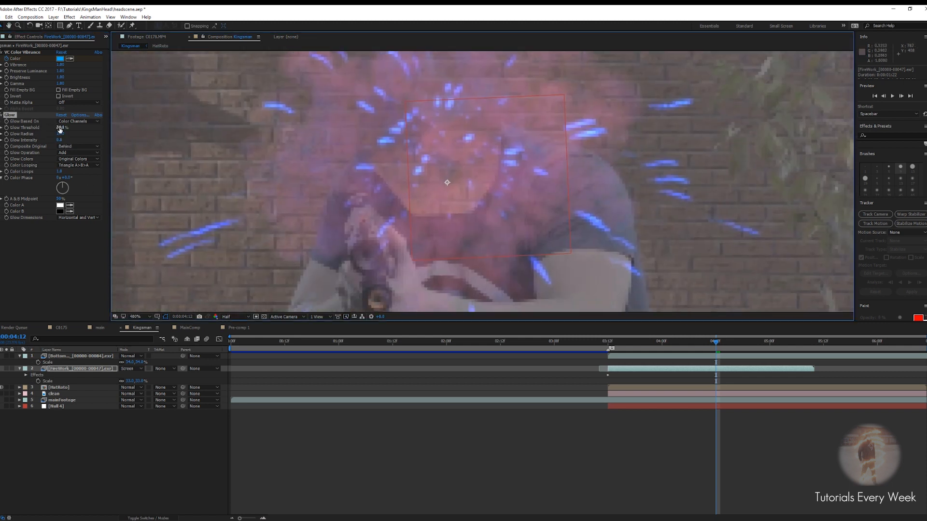
{"action": "left_click", "coordinate": [43, 247]}
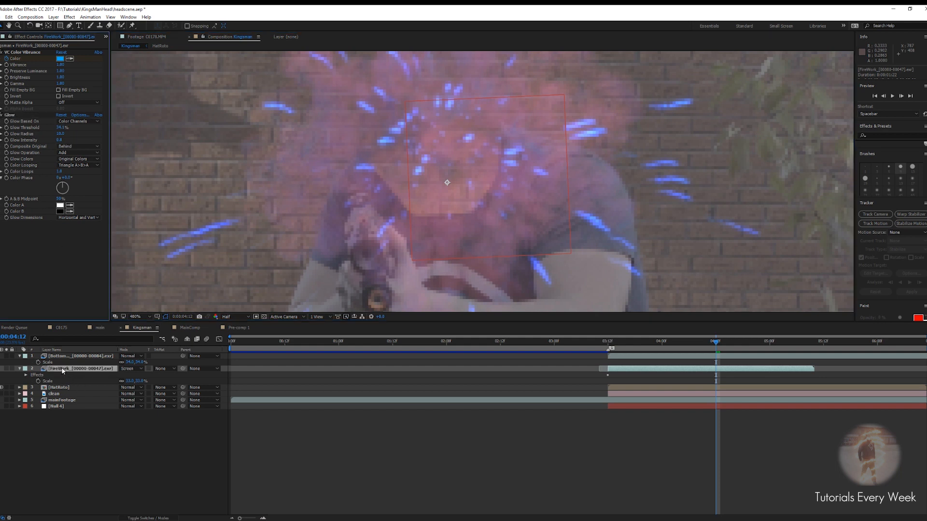
Add a second Glow effect to the FireWork layer and increase its glow radius
{"action": "left_click", "coordinate": [11, 114]}
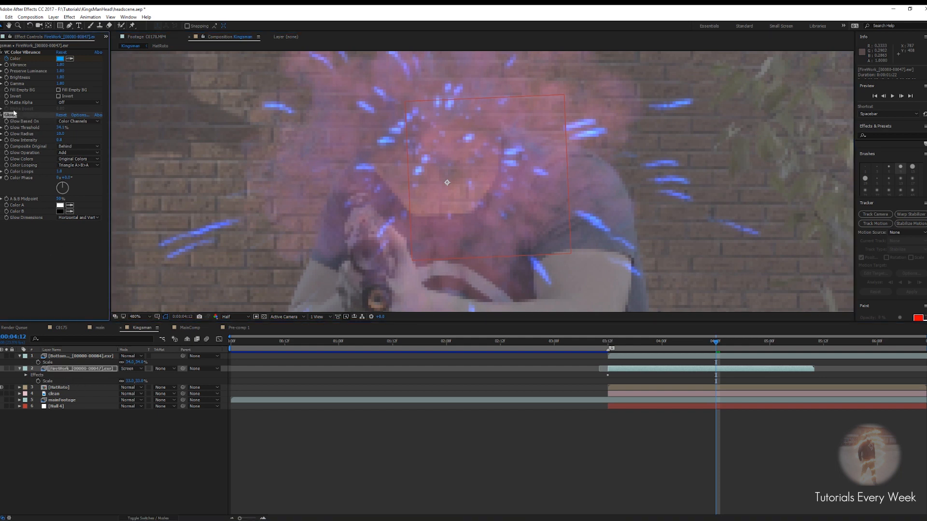
{"action": "left_click", "coordinate": [62, 372]}
{"action": "left_click", "coordinate": [75, 369]}
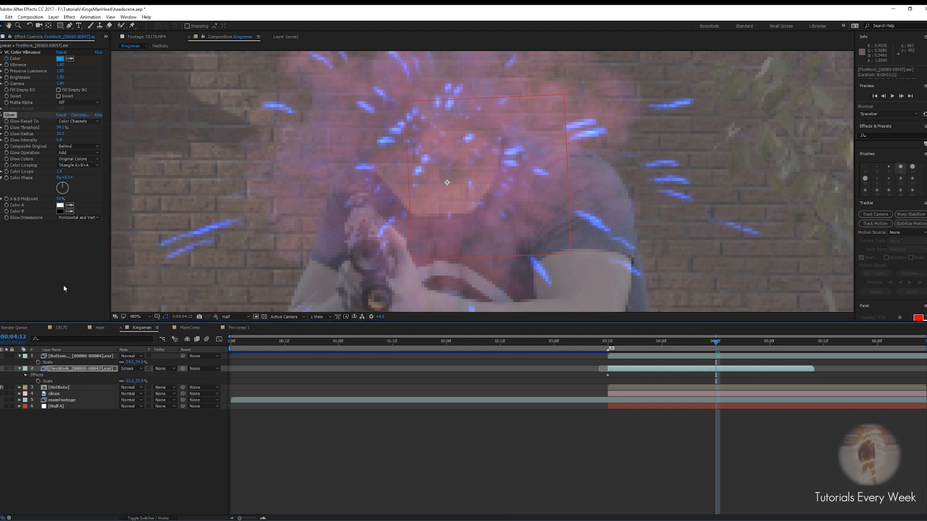
{"action": "left_click", "coordinate": [59, 369]}
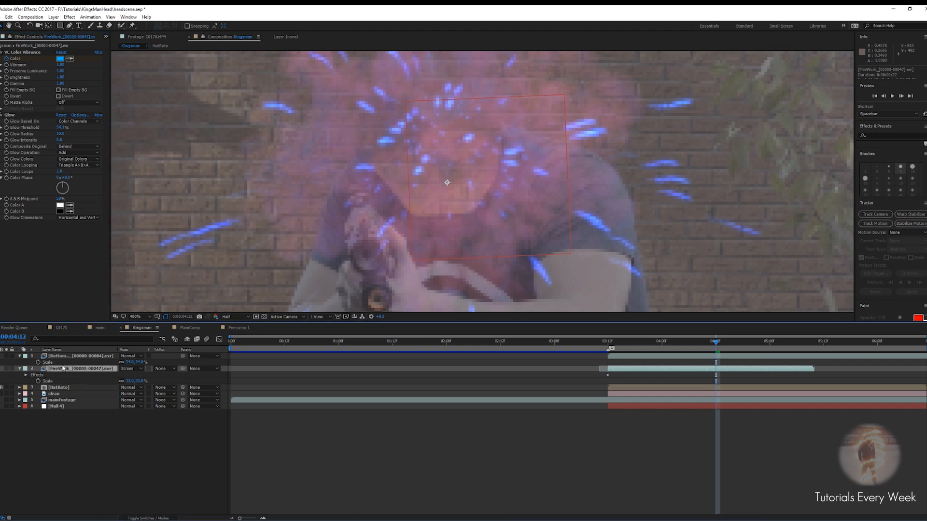
{"action": "key", "text": "ctrl+space"}
{"action": "type", "text": "glow"}
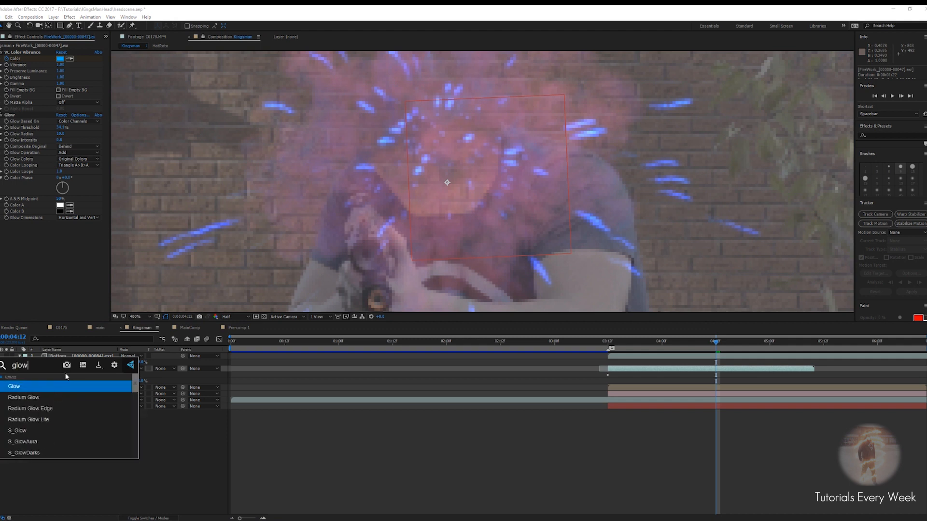
{"action": "key", "text": "Return"}
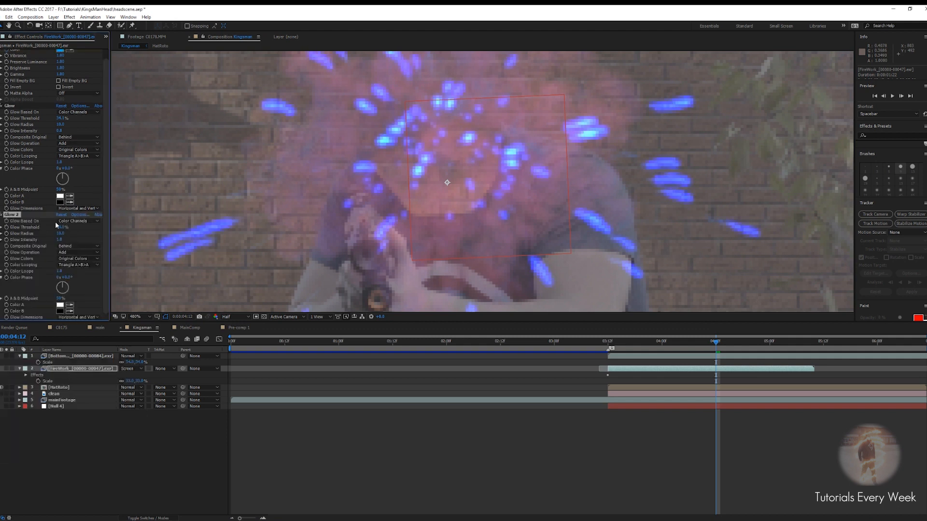
{"action": "left_click_drag", "start_coordinate": [59, 240], "coordinate": [99, 234]}
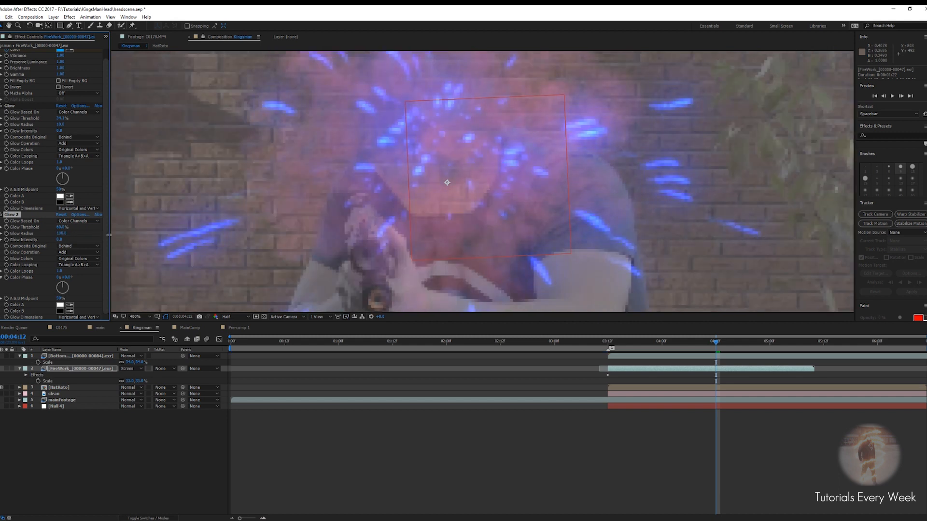
Solo the FireWork layer and keyframe the VC Color Vibrance color to purple at a later frame
{"action": "left_click", "coordinate": [7, 369]}
{"action": "scroll", "coordinate": [319, 201], "scroll_direction": "down", "scroll_amount": 4}
{"action": "left_click_drag", "start_coordinate": [716, 342], "coordinate": [752, 347]}
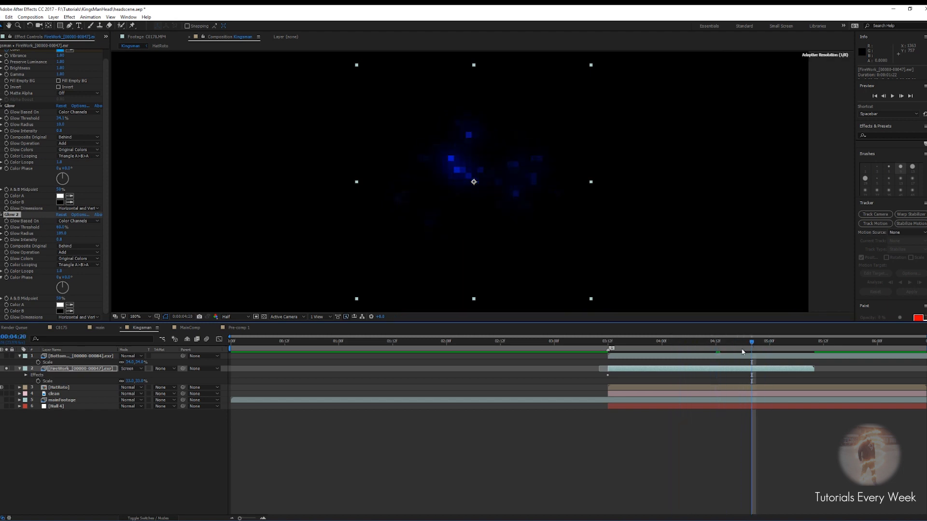
{"action": "left_click", "coordinate": [728, 371]}
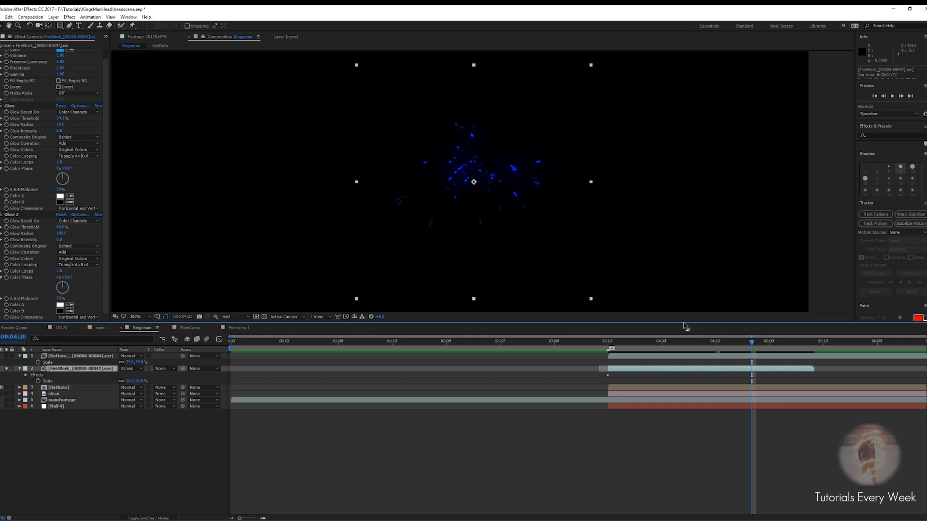
{"action": "key", "text": "u"}
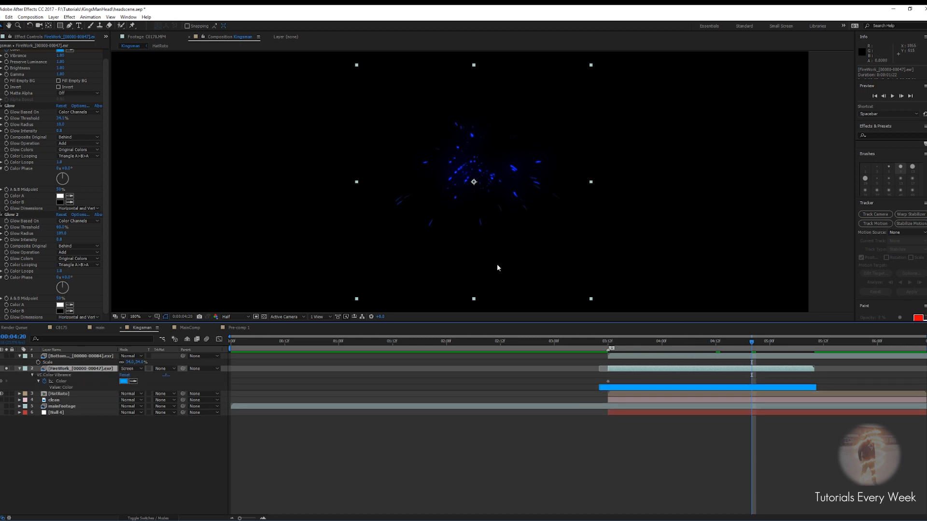
{"action": "mouse_move", "coordinate": [737, 343]}
{"action": "left_mouse_down"}
{"action": "mouse_move", "coordinate": [622, 346]}
{"action": "mouse_move", "coordinate": [740, 353]}
{"action": "left_mouse_up"}
{"action": "left_click", "coordinate": [1, 214]}
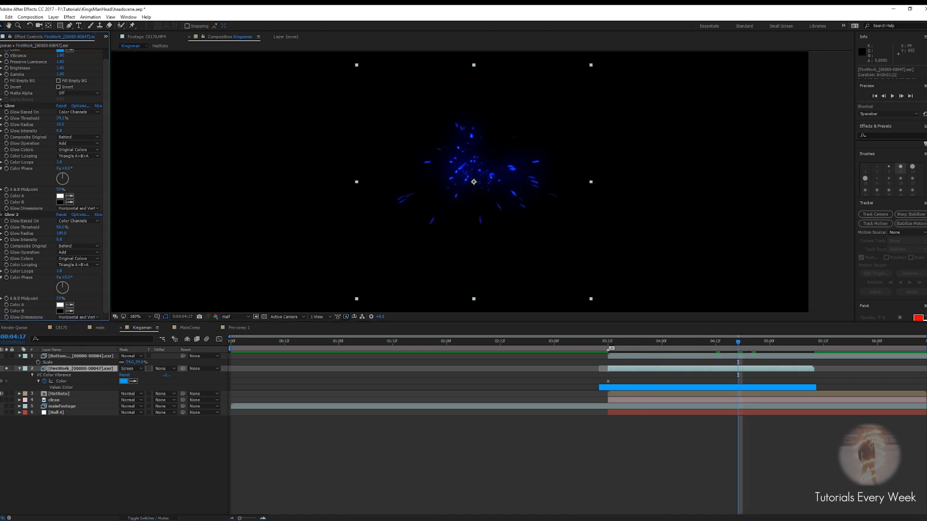
{"action": "left_click", "coordinate": [0, 115]}
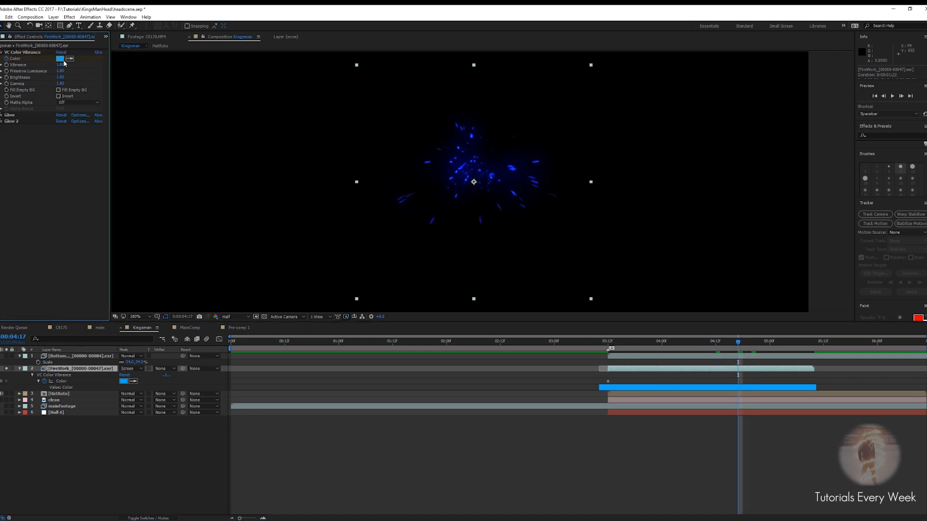
{"action": "left_click", "coordinate": [60, 59]}
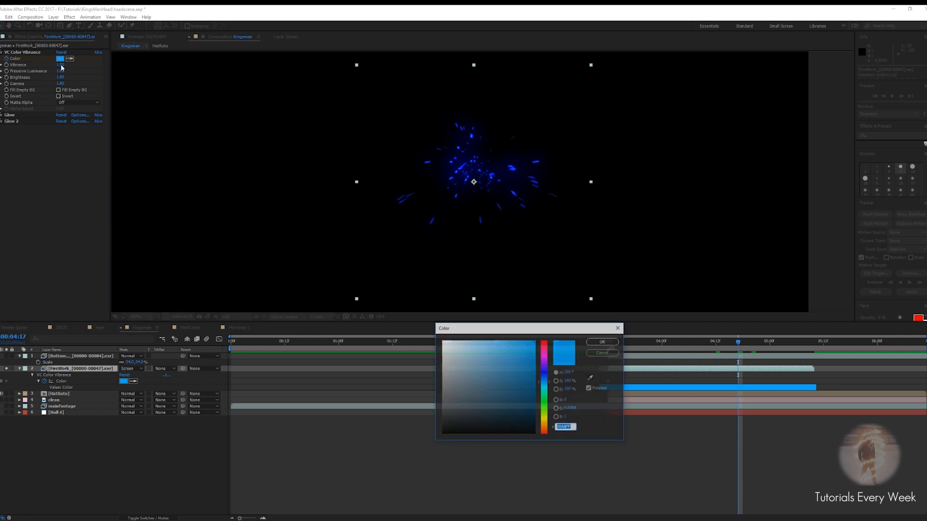
{"action": "left_click_drag", "start_coordinate": [542, 379], "coordinate": [544, 360]}
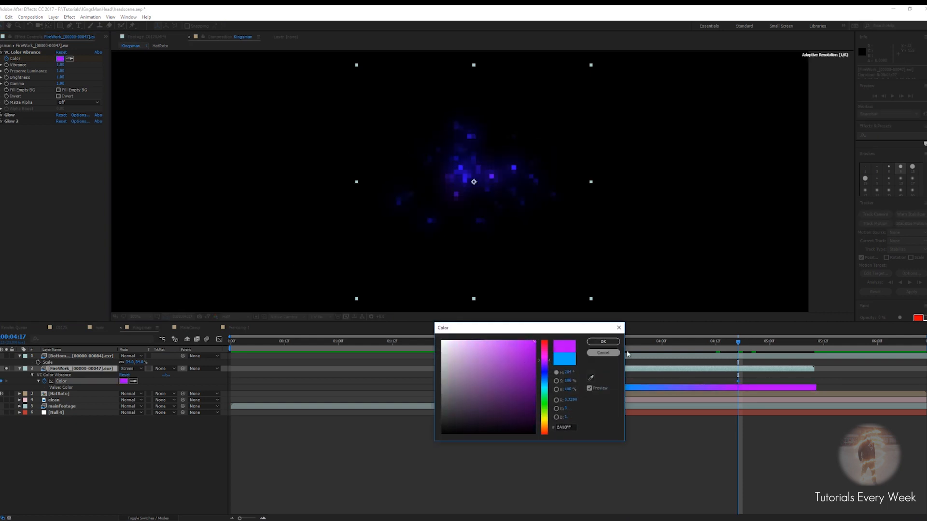
{"action": "left_click", "coordinate": [603, 343]}
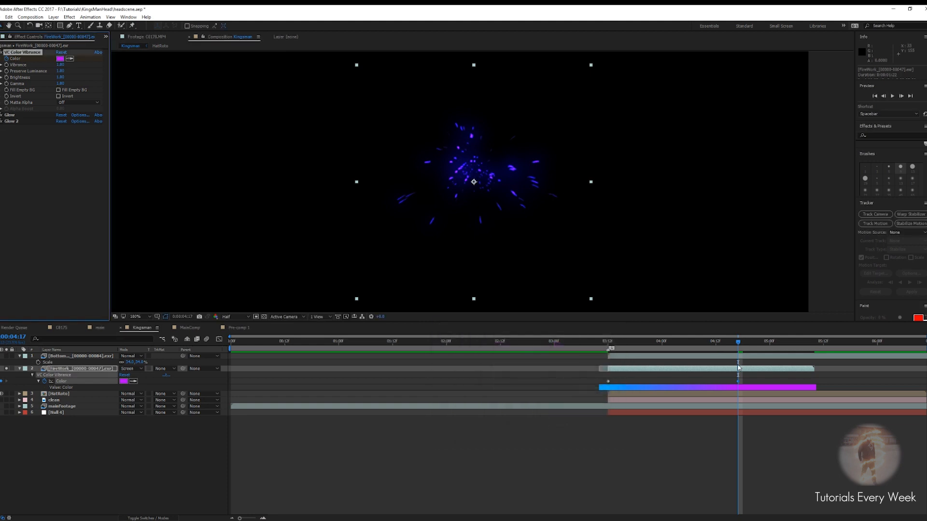
Move the purple color keyframe earlier so the blue-to-purple shift happens sooner
{"action": "left_click_drag", "start_coordinate": [739, 347], "coordinate": [694, 362]}
{"action": "left_click_drag", "start_coordinate": [738, 382], "coordinate": [688, 382]}
{"action": "left_click_drag", "start_coordinate": [738, 342], "coordinate": [665, 385]}
{"action": "mouse_move", "coordinate": [685, 344]}
{"action": "left_mouse_down"}
{"action": "mouse_move", "coordinate": [748, 344]}
{"action": "mouse_move", "coordinate": [683, 349]}
{"action": "mouse_move", "coordinate": [694, 349]}
{"action": "left_mouse_up"}
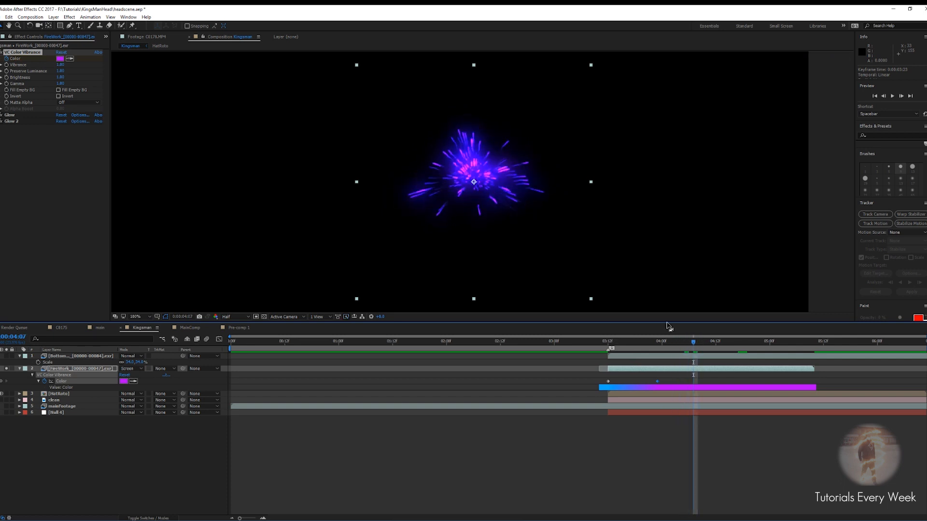
Unsolo the FireWork layer and scrub through the purple firework over the head
{"action": "scroll", "coordinate": [453, 192], "scroll_direction": "up", "scroll_amount": 1}
{"action": "left_click", "coordinate": [7, 369]}
{"action": "scroll", "coordinate": [473, 199], "scroll_direction": "down", "scroll_amount": 1}
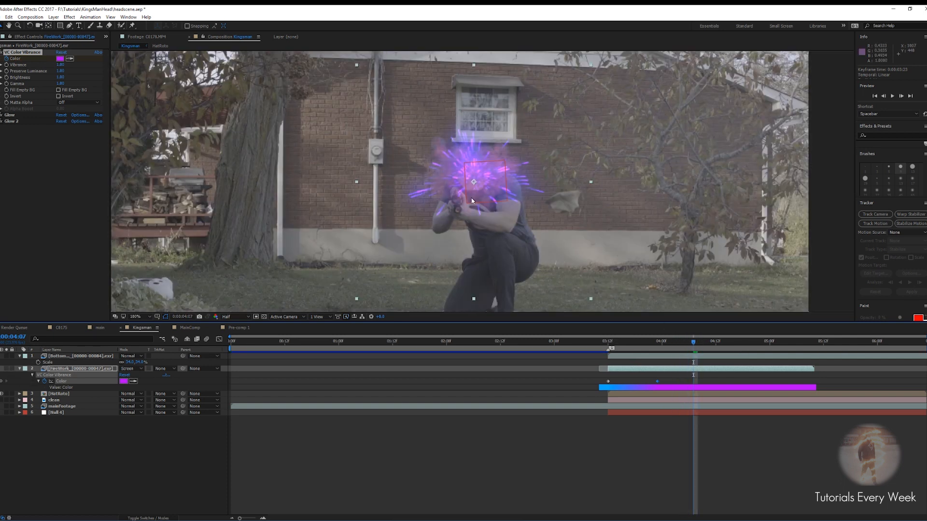
{"action": "scroll", "coordinate": [473, 199], "scroll_direction": "up", "scroll_amount": 1}
{"action": "left_click_drag", "start_coordinate": [693, 349], "coordinate": [719, 348]}
{"action": "scroll", "coordinate": [492, 182], "scroll_direction": "down", "scroll_amount": 3}
{"action": "scroll", "coordinate": [492, 182], "scroll_direction": "up", "scroll_amount": 2}
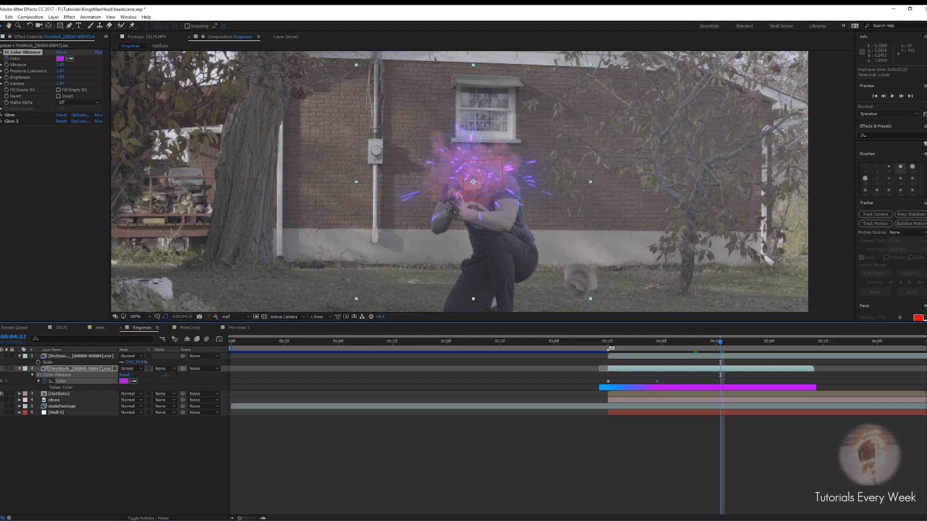
Increase Glow 2's intensity and slightly raise the first Glow's radius
{"action": "left_click", "coordinate": [2, 121]}
{"action": "left_click_drag", "start_coordinate": [62, 144], "coordinate": [85, 144]}
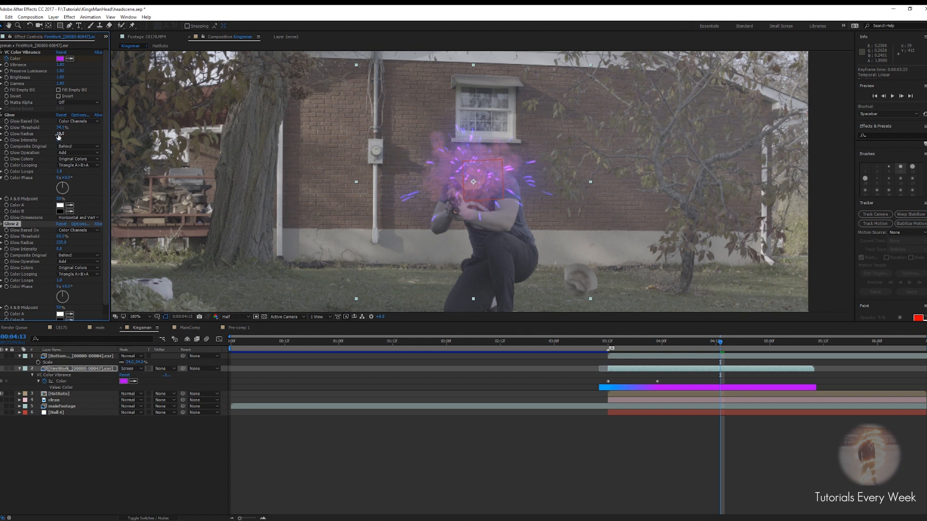
{"action": "left_click_drag", "start_coordinate": [61, 134], "coordinate": [65, 135]}
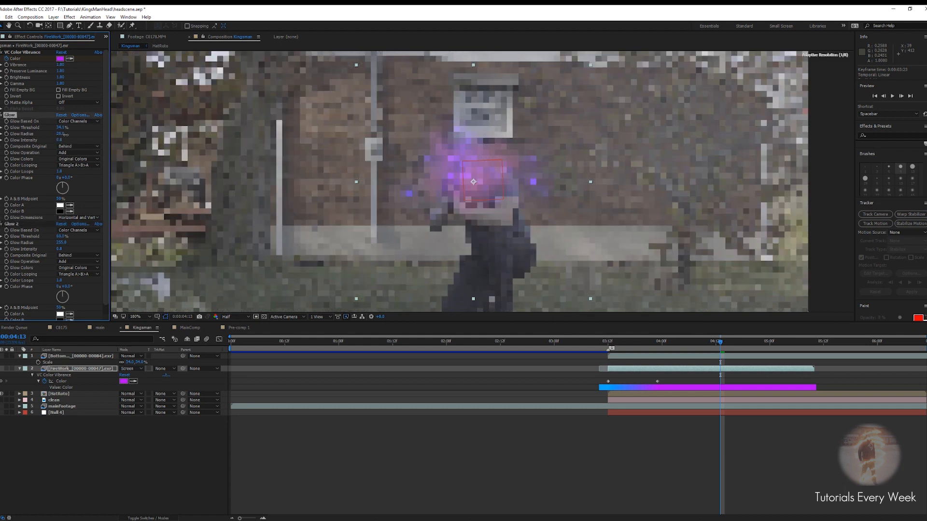
Collapse the FireWork layer's properties and select the BottomExplosion layer
{"action": "scroll", "coordinate": [533, 212], "scroll_direction": "down", "scroll_amount": 1}
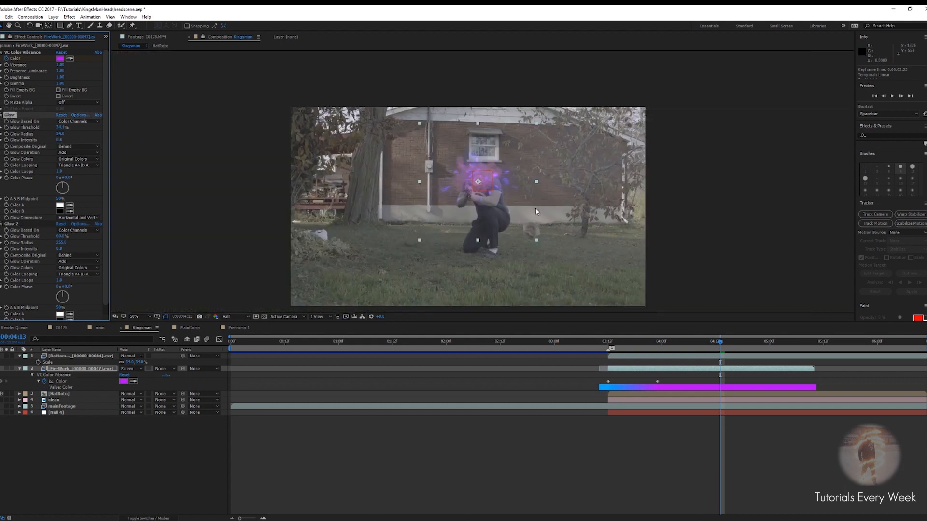
{"action": "scroll", "coordinate": [533, 212], "scroll_direction": "up", "scroll_amount": 2}
{"action": "left_click_drag", "start_coordinate": [532, 208], "coordinate": [525, 223]}
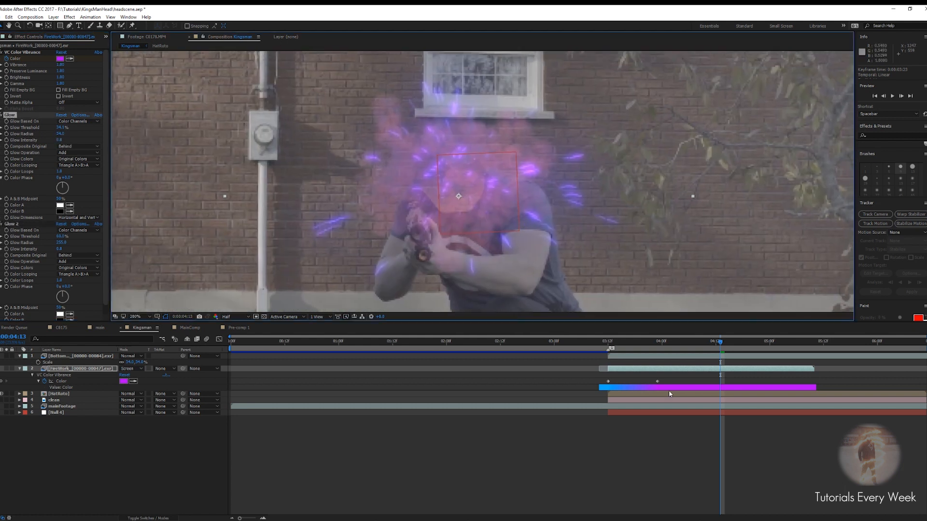
{"action": "left_click", "coordinate": [20, 368]}
{"action": "left_click", "coordinate": [68, 358]}
{"action": "left_click", "coordinate": [20, 356]}
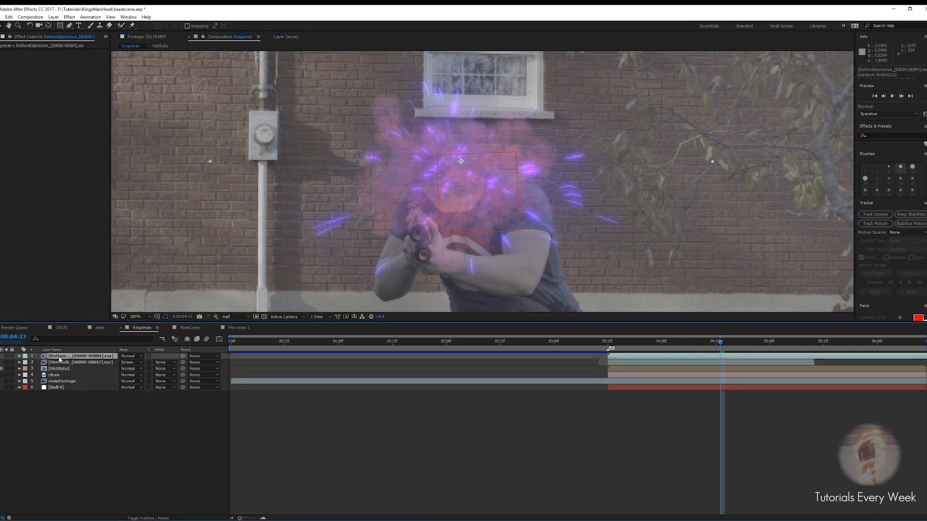
Apply a Glow effect to the BottomExplosion layer
{"action": "key", "text": "ctrl+space"}
{"action": "type", "text": "glow"}
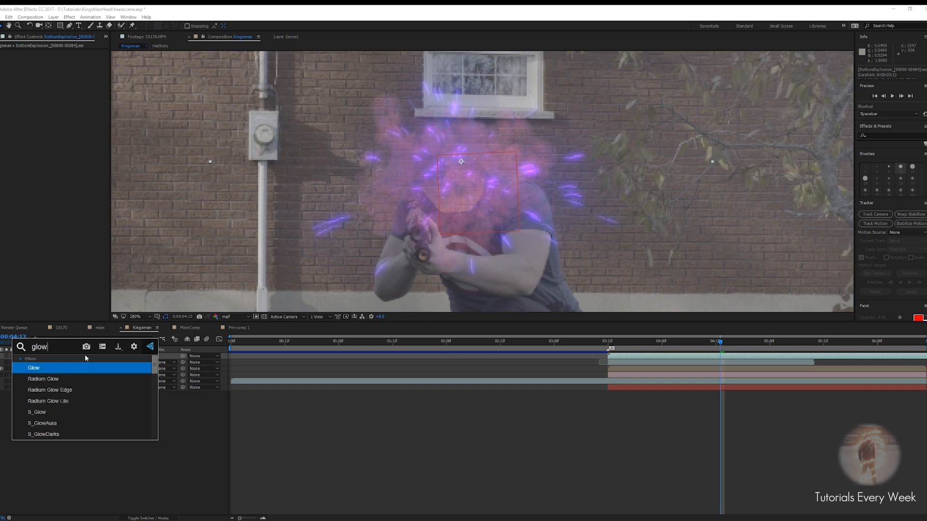
{"action": "key", "text": "Return"}
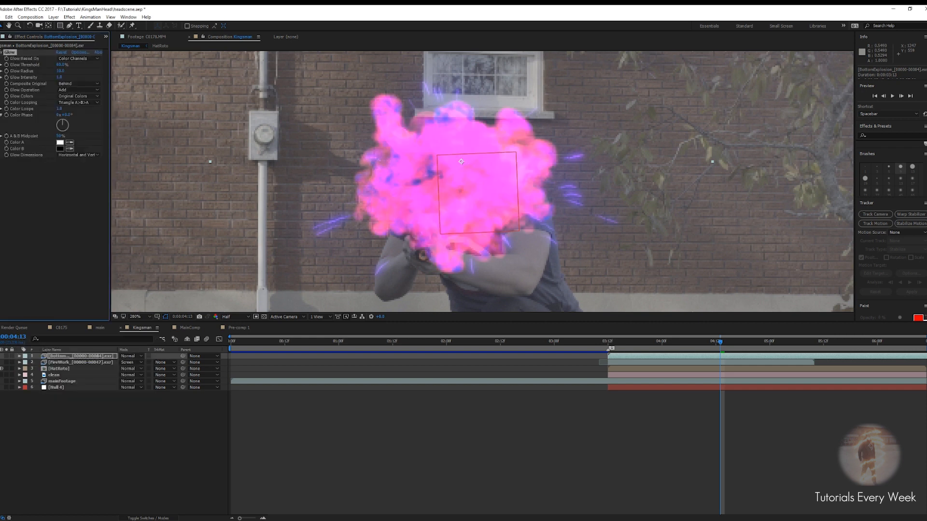
Set the Glow's radius to about 196 and its threshold to about 82%
{"action": "left_click", "coordinate": [58, 77]}
{"action": "key", "text": "Return"}
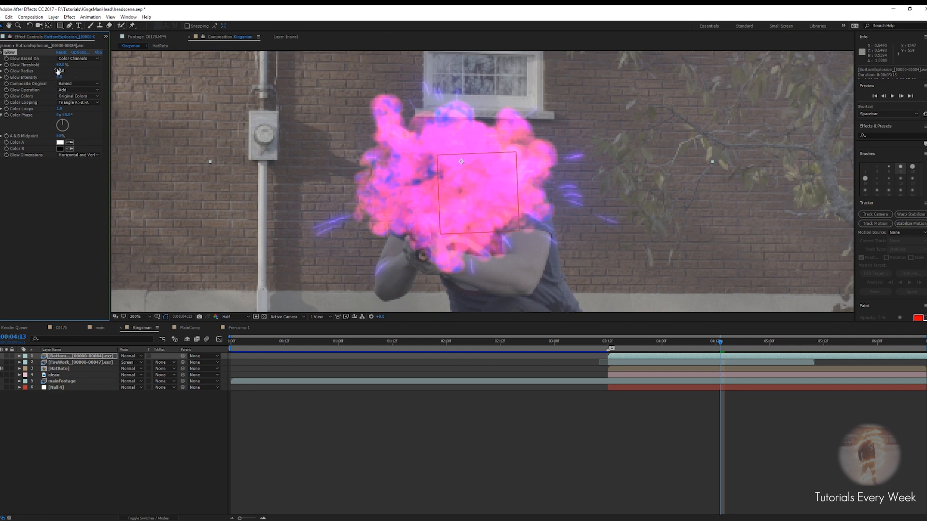
{"action": "left_click_drag", "start_coordinate": [57, 72], "coordinate": [126, 70]}
{"action": "left_click_drag", "start_coordinate": [62, 65], "coordinate": [85, 67]}
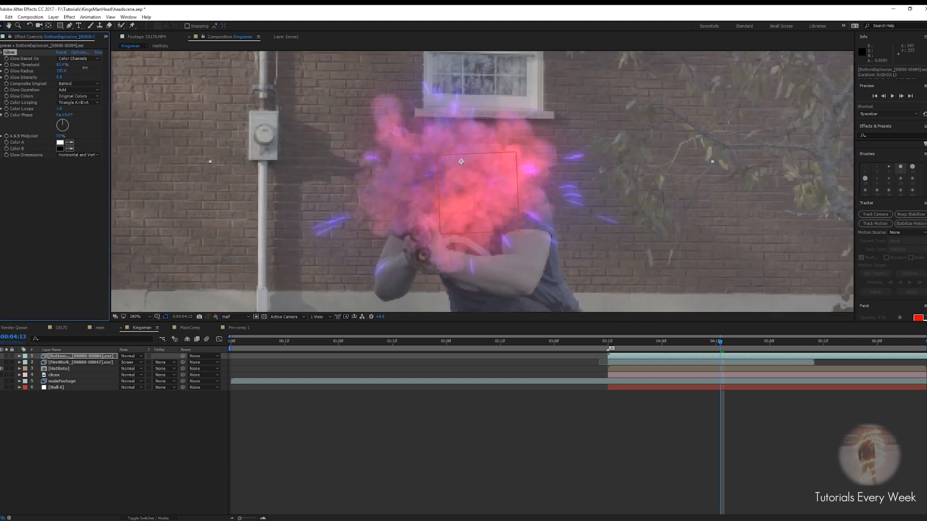
At the start of the explosion around 3:12, keyframe the Glow threshold at about 29.6%
{"action": "scroll", "coordinate": [511, 227], "scroll_direction": "down", "scroll_amount": 4}
{"action": "scroll", "coordinate": [511, 225], "scroll_direction": "up", "scroll_amount": 2}
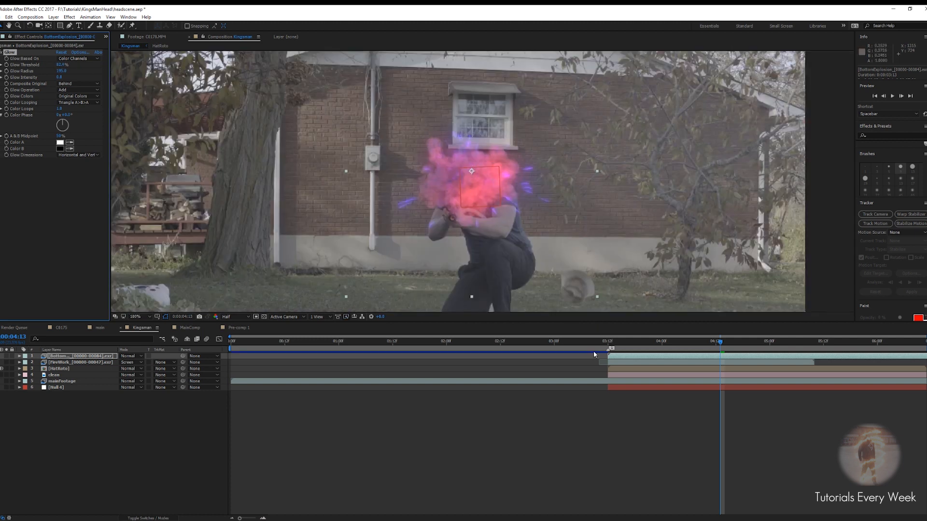
{"action": "left_click_drag", "start_coordinate": [720, 342], "coordinate": [607, 358]}
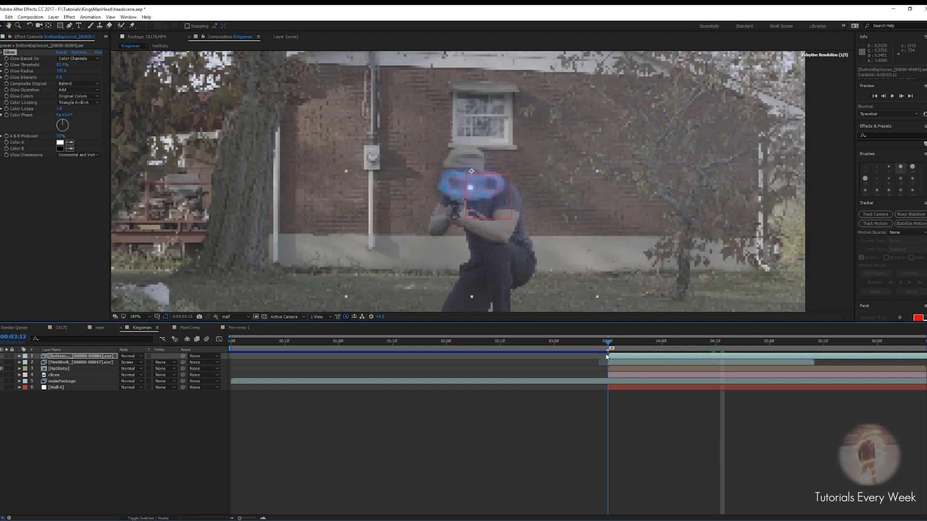
{"action": "scroll", "coordinate": [474, 204], "scroll_direction": "up", "scroll_amount": 4}
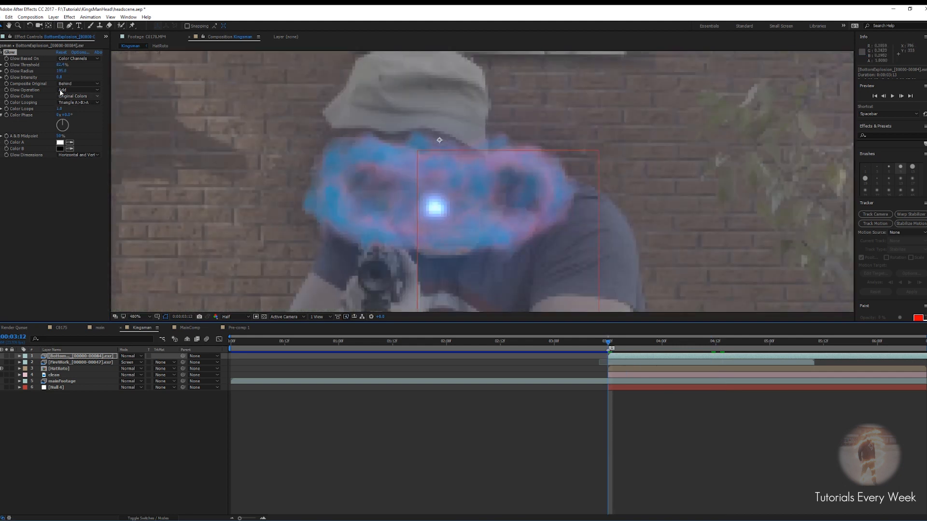
{"action": "left_click", "coordinate": [7, 71]}
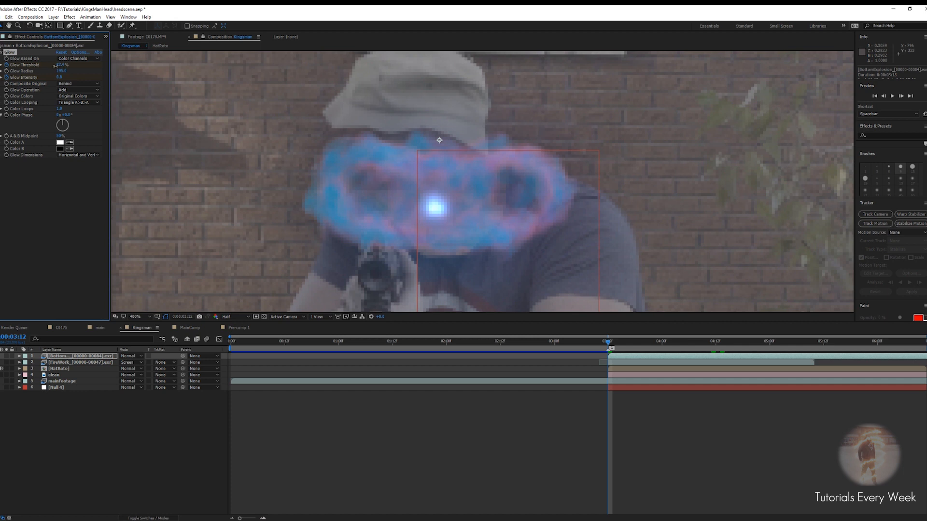
{"action": "left_click_drag", "start_coordinate": [45, 65], "coordinate": [24, 65]}
{"action": "left_click_drag", "start_coordinate": [57, 66], "coordinate": [42, 65]}
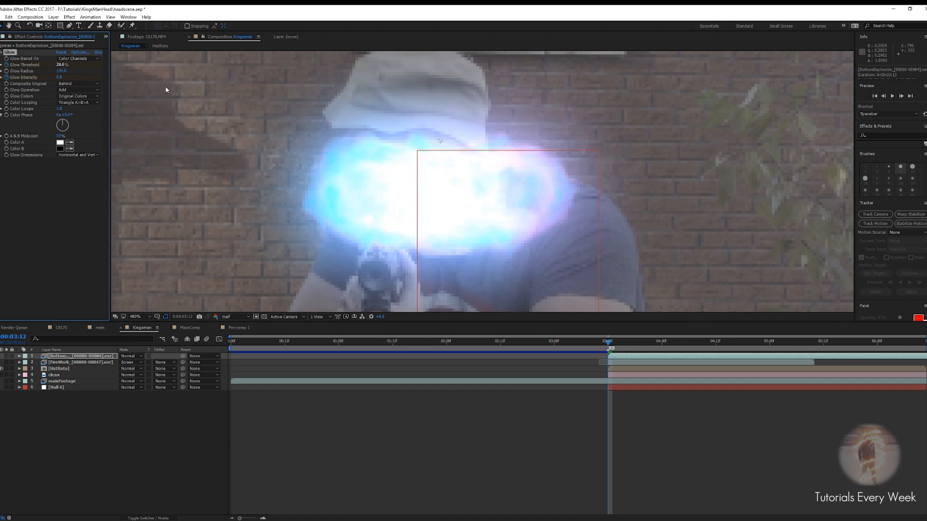
Advance four frames and raise the Glow threshold keyframe to about 91%
{"action": "scroll", "coordinate": [476, 190], "scroll_direction": "down", "scroll_amount": 2}
{"action": "scroll", "coordinate": [476, 190], "scroll_direction": "up", "scroll_amount": 1}
{"action": "left_click_drag", "start_coordinate": [476, 189], "coordinate": [468, 179]}
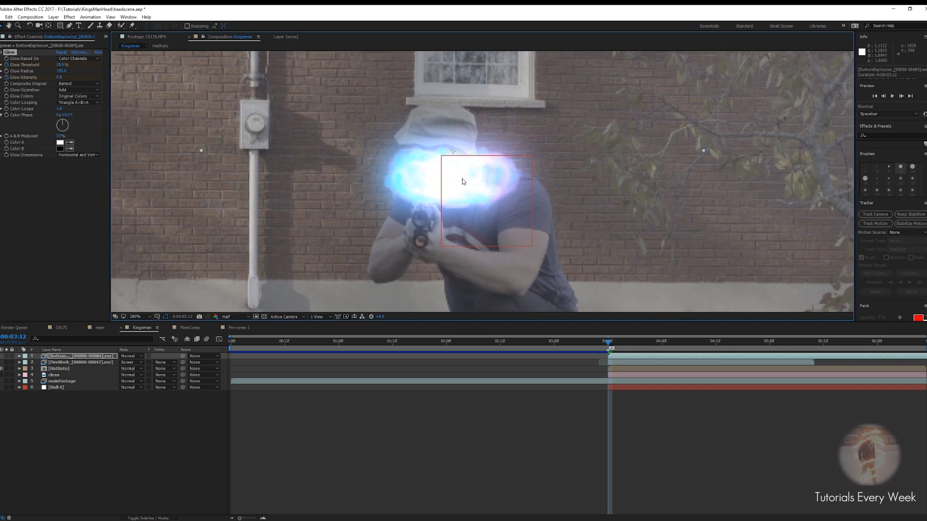
{"action": "key", "text": "Page_Down"}
{"action": "key", "text": "Page_Down"}
{"action": "key", "text": "Page_Down"}
{"action": "key", "text": "Page_Down"}
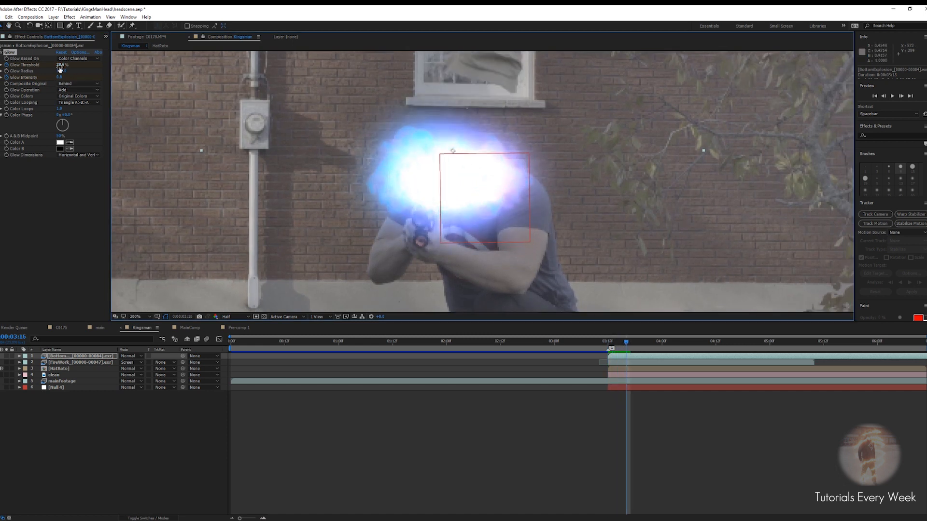
{"action": "left_click_drag", "start_coordinate": [60, 65], "coordinate": [84, 65]}
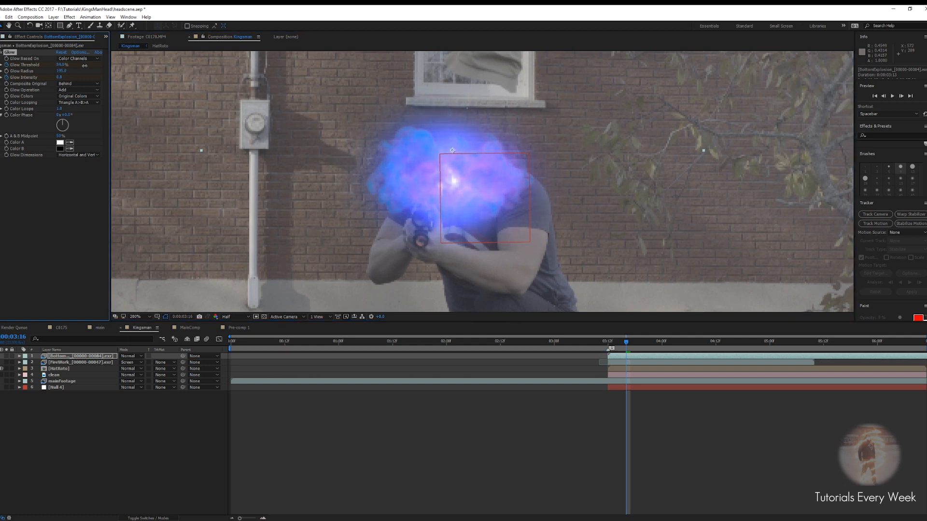
Move to about 4:01 and lower the Glow threshold to about 75%
{"action": "key", "text": "Page_Down"}
{"action": "key", "text": "Page_Down"}
{"action": "key", "text": "Page_Down"}
{"action": "key", "text": "Page_Down"}
{"action": "key", "text": "Page_Down"}
{"action": "key", "text": "Page_Down"}
{"action": "key", "text": "Page_Down"}
{"action": "key", "text": "Page_Down"}
{"action": "key", "text": "Page_Down"}
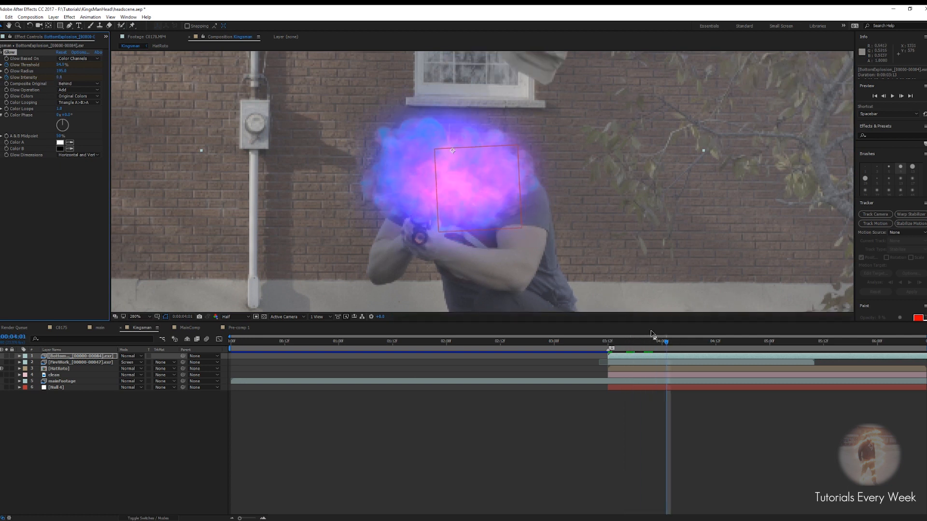
{"action": "key", "text": "comma"}
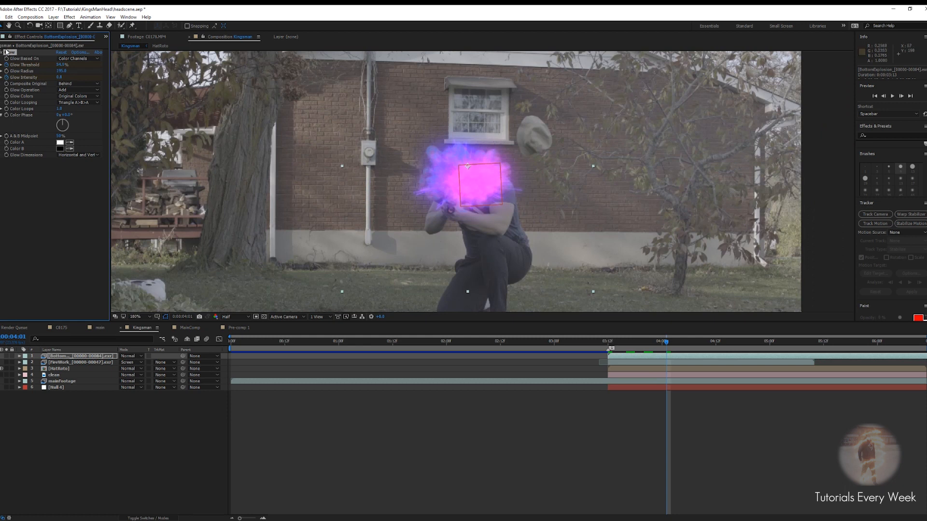
{"action": "left_click_drag", "start_coordinate": [60, 65], "coordinate": [82, 65]}
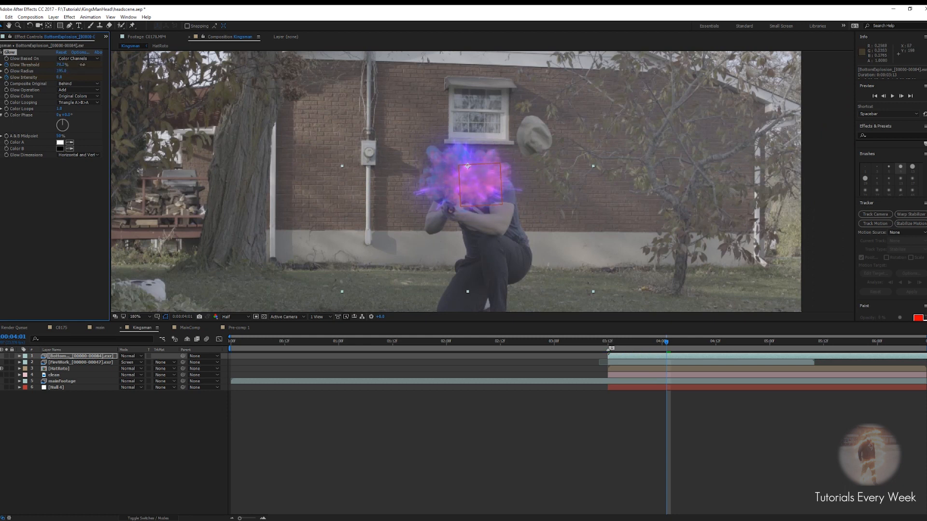
Preview the explosion glow together with the FireWork layer around the actor's head
{"action": "left_click_drag", "start_coordinate": [668, 342], "coordinate": [599, 348]}
{"action": "key", "text": "space"}
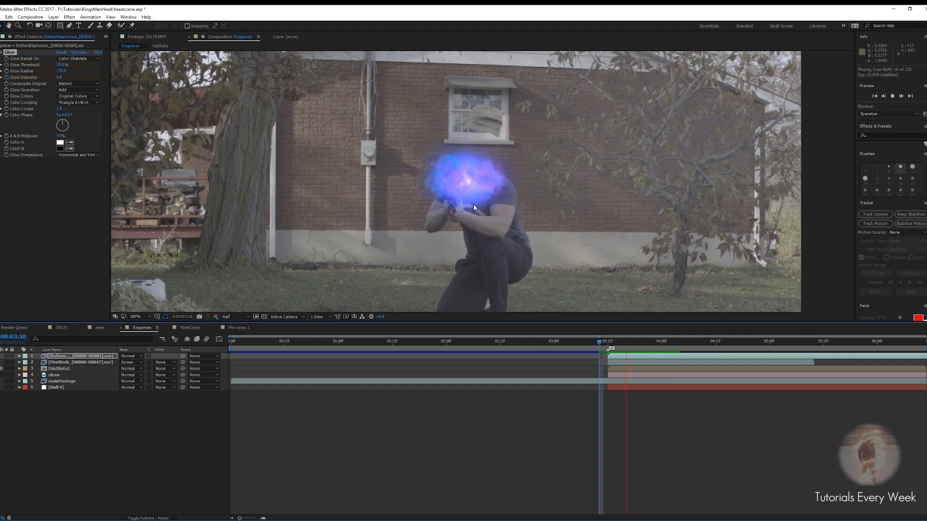
{"action": "scroll", "coordinate": [473, 203], "scroll_direction": "down", "scroll_amount": 2}
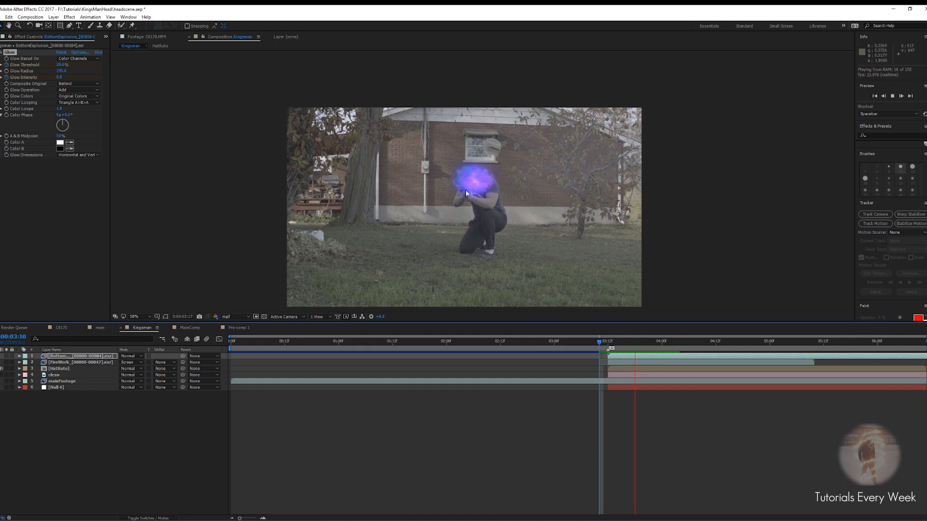
{"action": "key", "text": "space"}
{"action": "scroll", "coordinate": [463, 188], "scroll_direction": "up", "scroll_amount": 4}
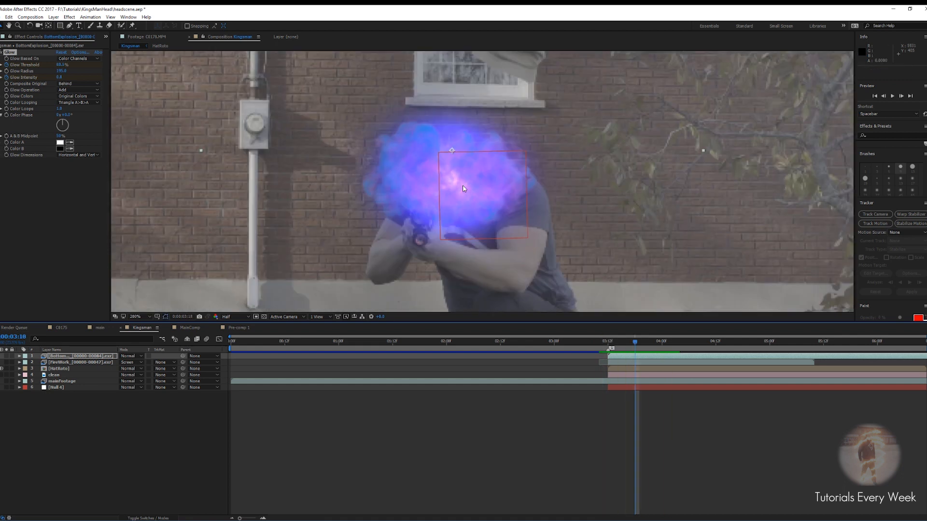
{"action": "left_click_drag", "start_coordinate": [635, 351], "coordinate": [601, 354]}
{"action": "left_click", "coordinate": [639, 363]}
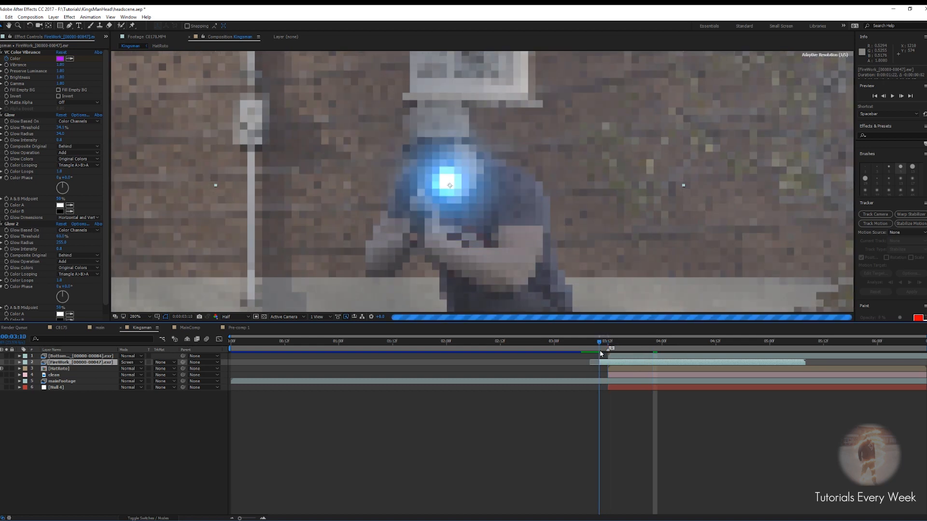
{"action": "left_click_drag", "start_coordinate": [602, 343], "coordinate": [604, 344]}
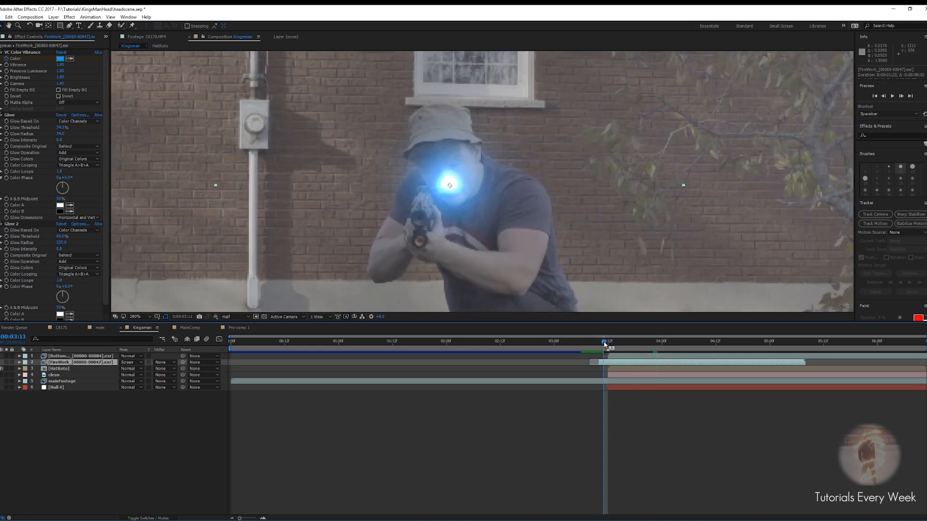
{"action": "key", "text": "space"}
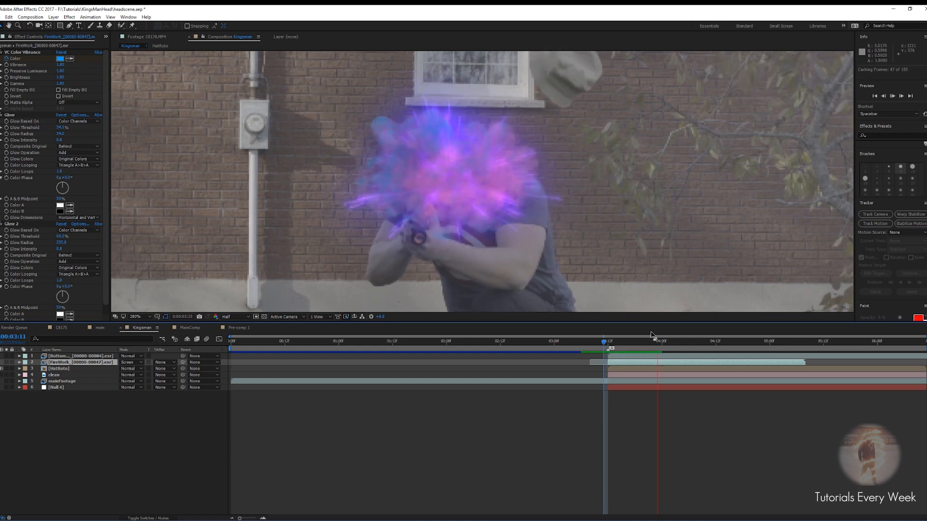
{"action": "scroll", "coordinate": [537, 204], "scroll_direction": "down", "scroll_amount": 2}
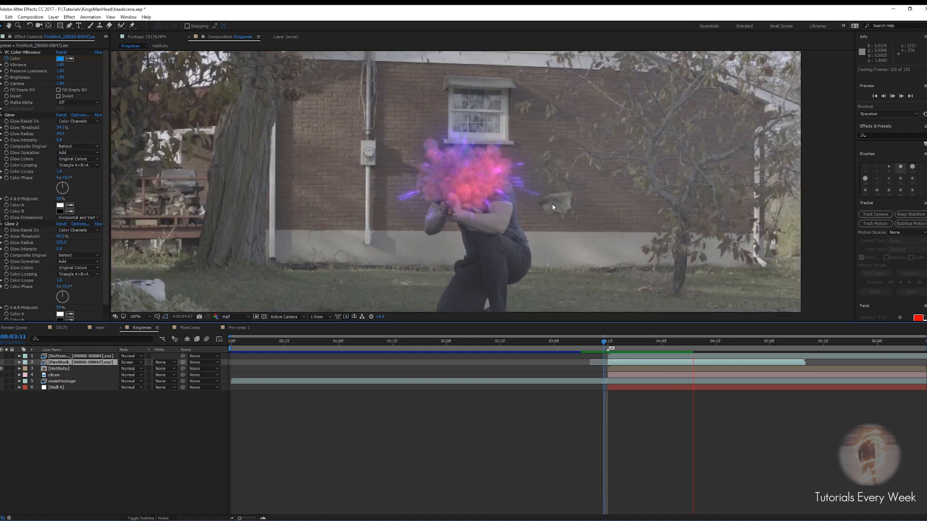
{"action": "scroll", "coordinate": [552, 205], "scroll_direction": "down", "scroll_amount": 2}
{"action": "key", "text": "space"}
{"action": "left_click", "coordinate": [596, 342]}
{"action": "key", "text": "space"}
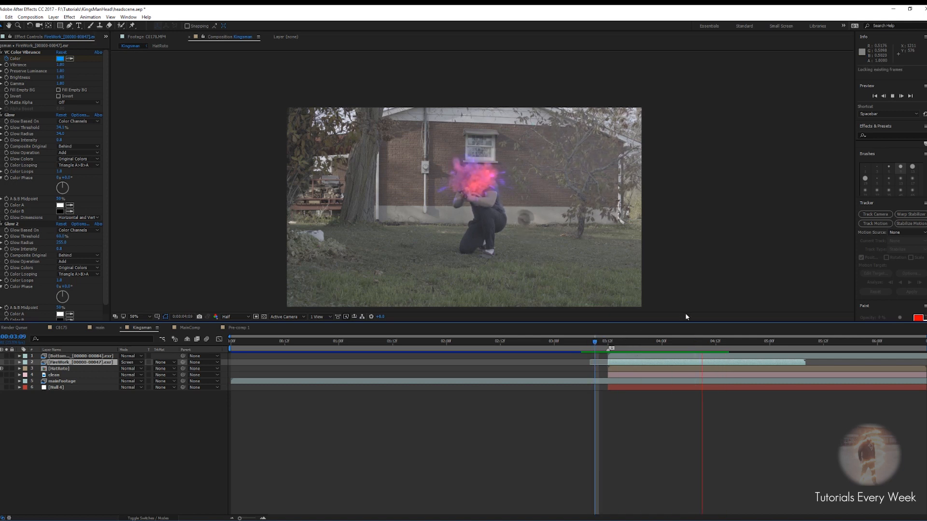
{"action": "key", "text": "space"}
Select the BottomExplosion layer and reveal its keyframed Glow properties
{"action": "left_click", "coordinate": [669, 362]}
{"action": "left_click", "coordinate": [658, 357]}
{"action": "left_click", "coordinate": [660, 363]}
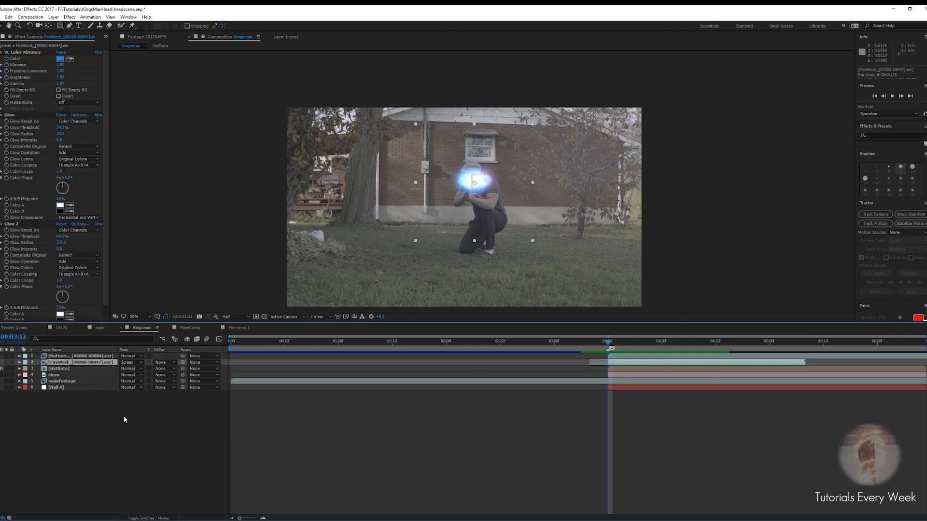
{"action": "left_click", "coordinate": [52, 349]}
{"action": "left_click", "coordinate": [71, 356]}
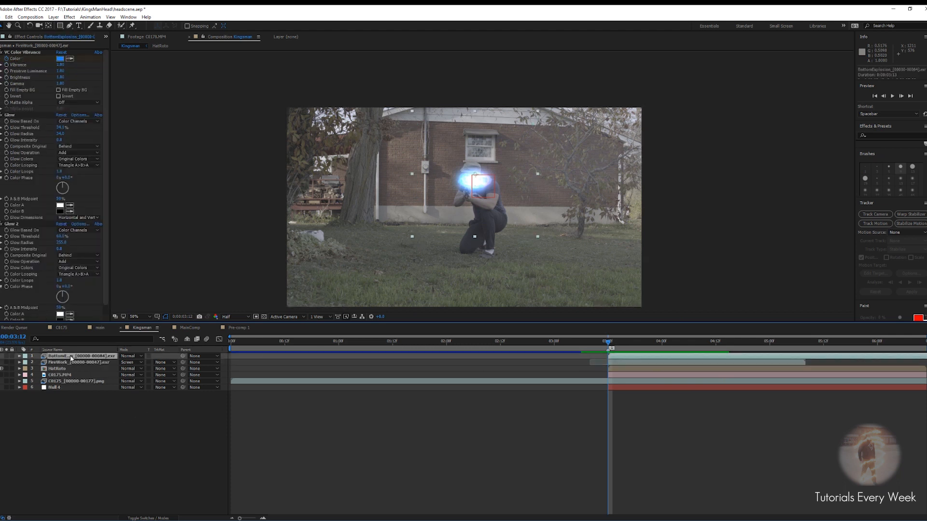
{"action": "key", "text": "u"}
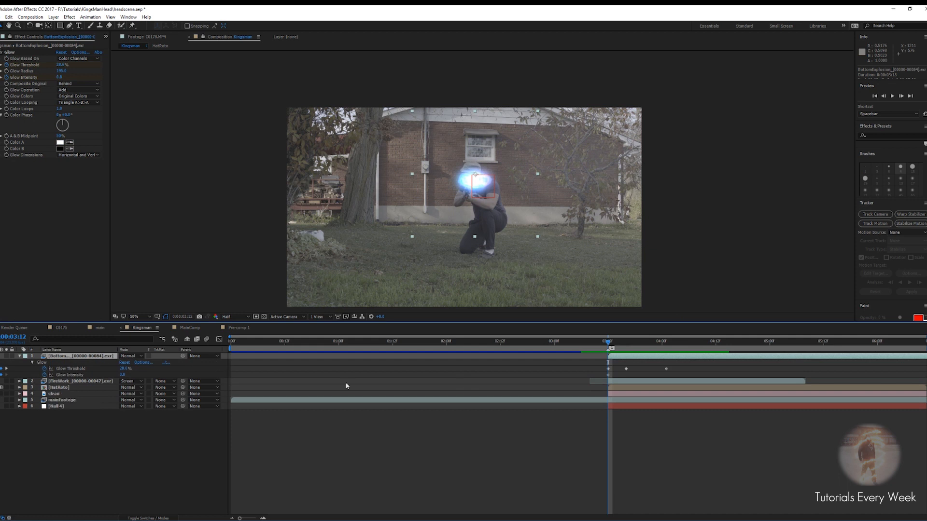
At about 5:12, keyframe the Glow threshold at 100% and the Glow intensity at 0.1
{"action": "left_click_drag", "start_coordinate": [610, 344], "coordinate": [823, 344]}
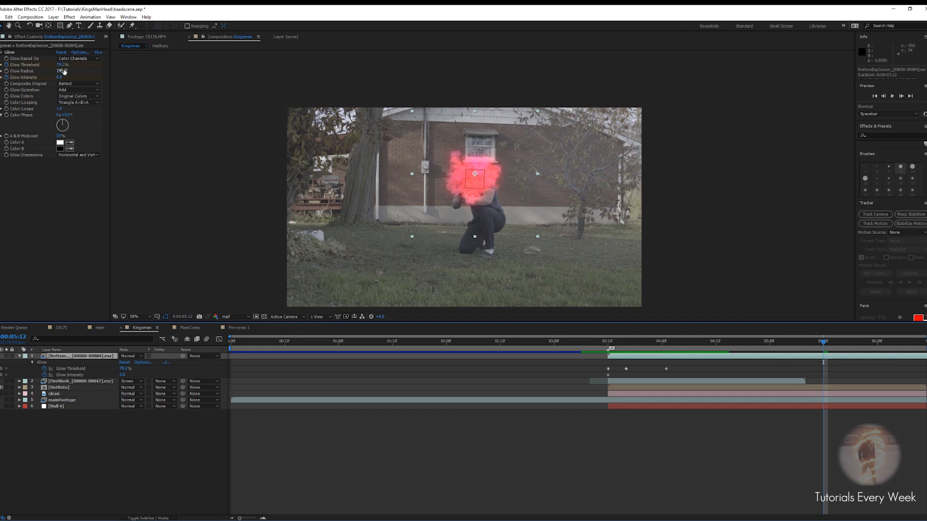
{"action": "left_click_drag", "start_coordinate": [61, 67], "coordinate": [87, 67]}
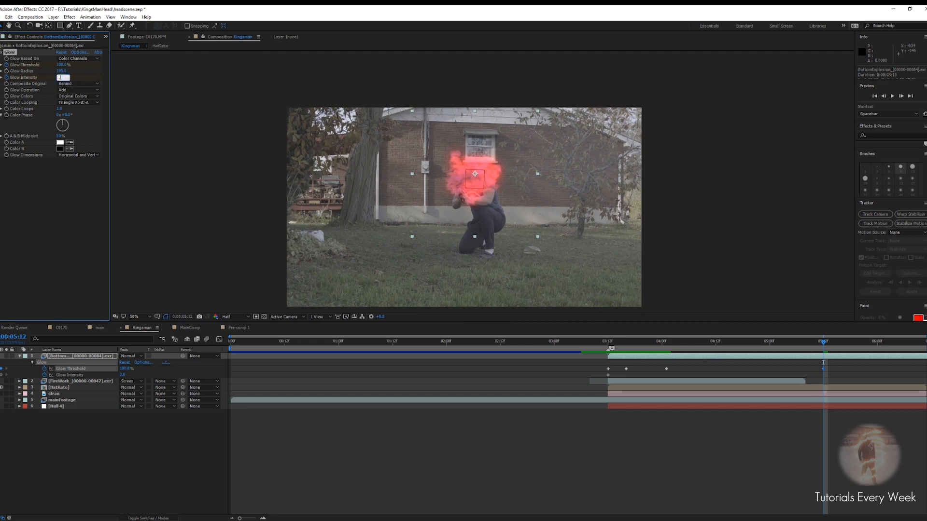
{"action": "key", "text": "Return"}
{"action": "key", "text": "period"}
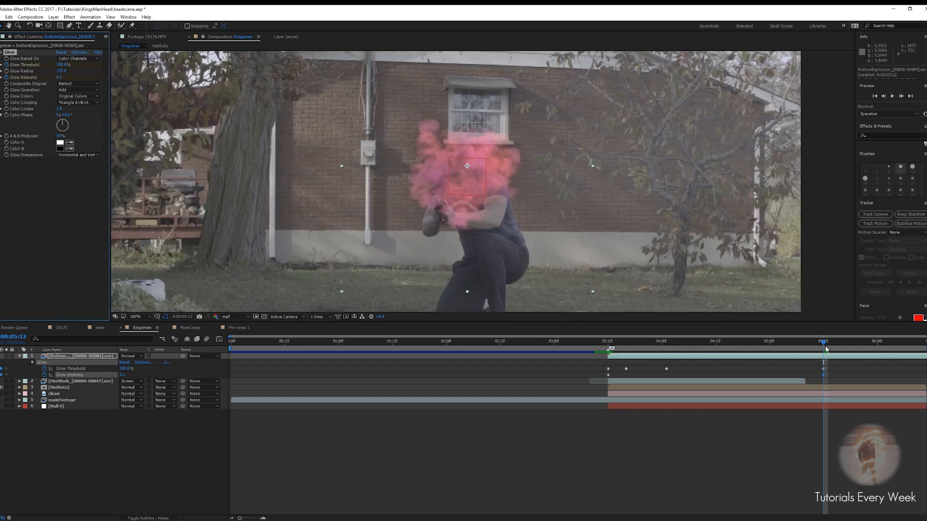
{"action": "left_click_drag", "start_coordinate": [823, 344], "coordinate": [797, 344]}
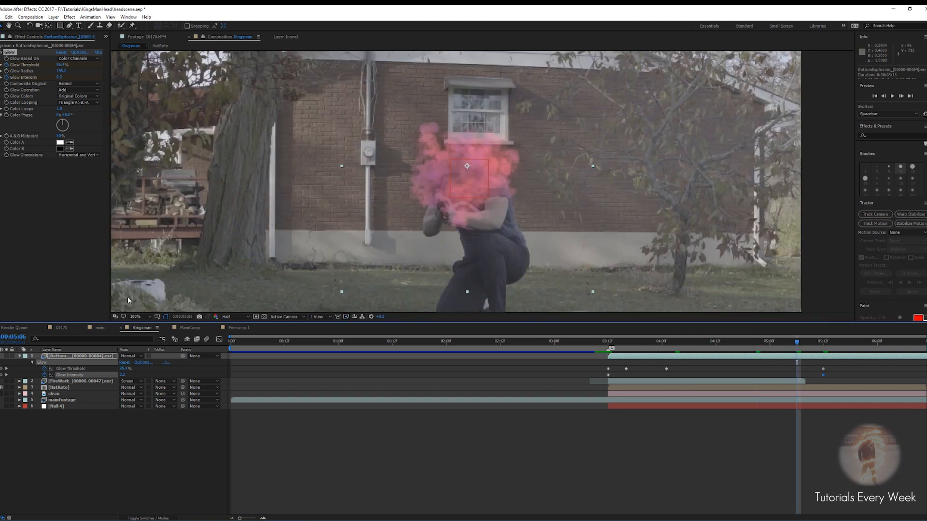
Apply a Tint effect to the BottomExplosion layer
{"action": "key", "text": "ctrl+space"}
{"action": "type", "text": "tint"}
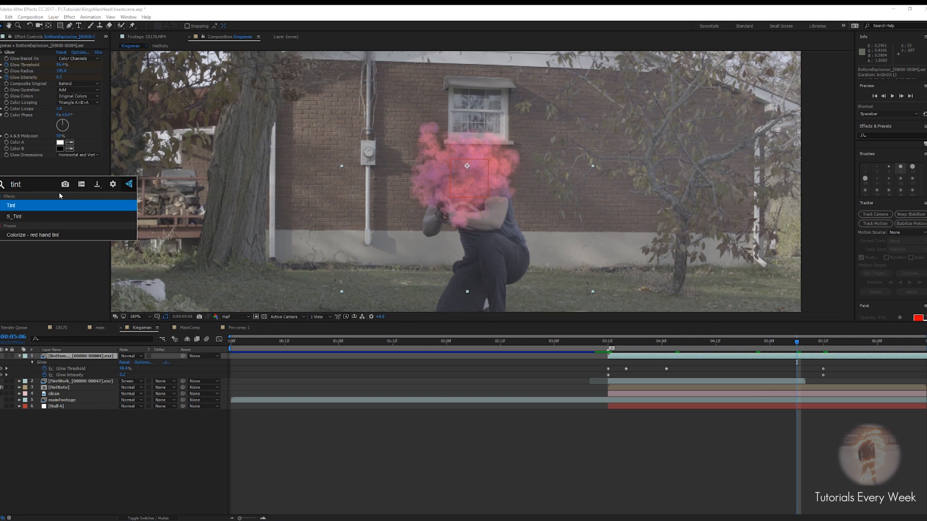
{"action": "key", "text": "Return"}
{"action": "left_click", "coordinate": [62, 180]}
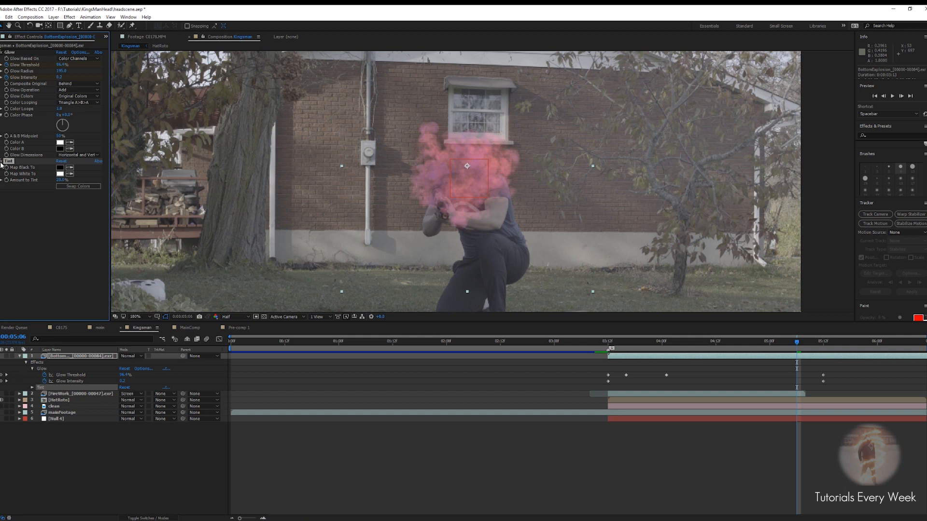
Collapse the BottomExplosion layer's properties and preview the explosion from 3:00
{"action": "left_click_drag", "start_coordinate": [797, 344], "coordinate": [608, 343]}
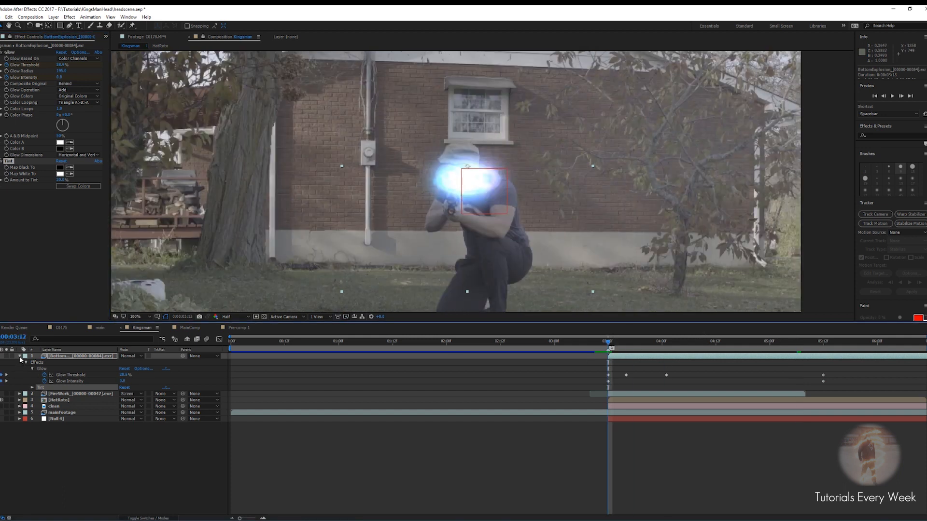
{"action": "left_click", "coordinate": [20, 356]}
{"action": "left_click_drag", "start_coordinate": [607, 344], "coordinate": [590, 343]}
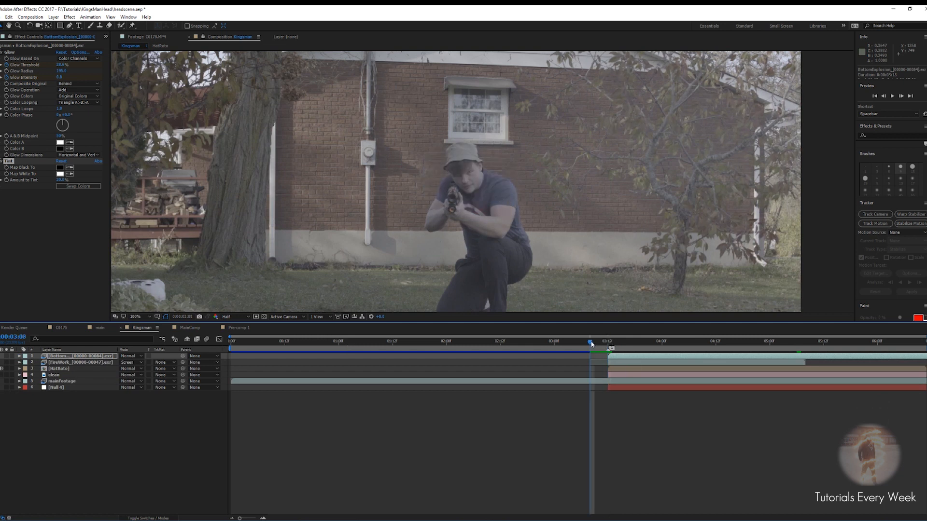
{"action": "key", "text": "space"}
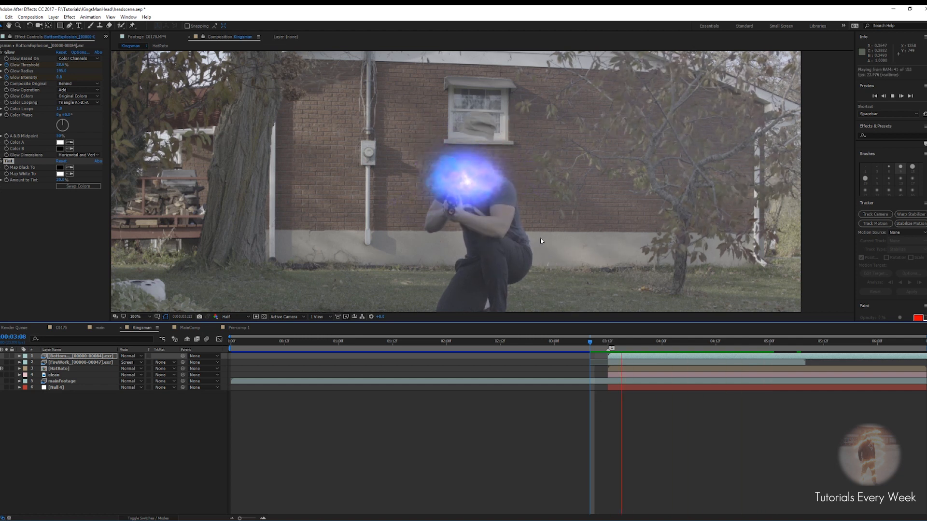
Add the TopExplosion EXR sequence to the Kingsman composition and slide its start to about 3:12
{"action": "key", "text": "comma"}
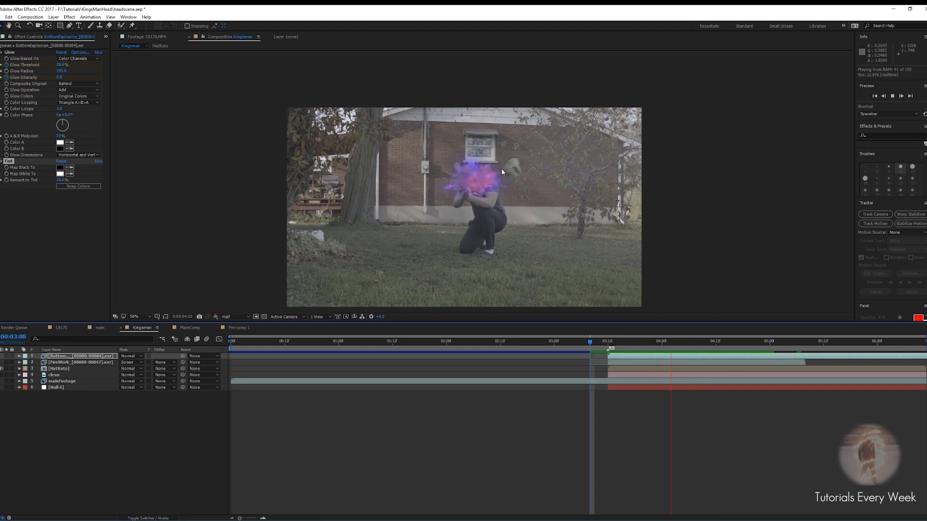
{"action": "key", "text": "space"}
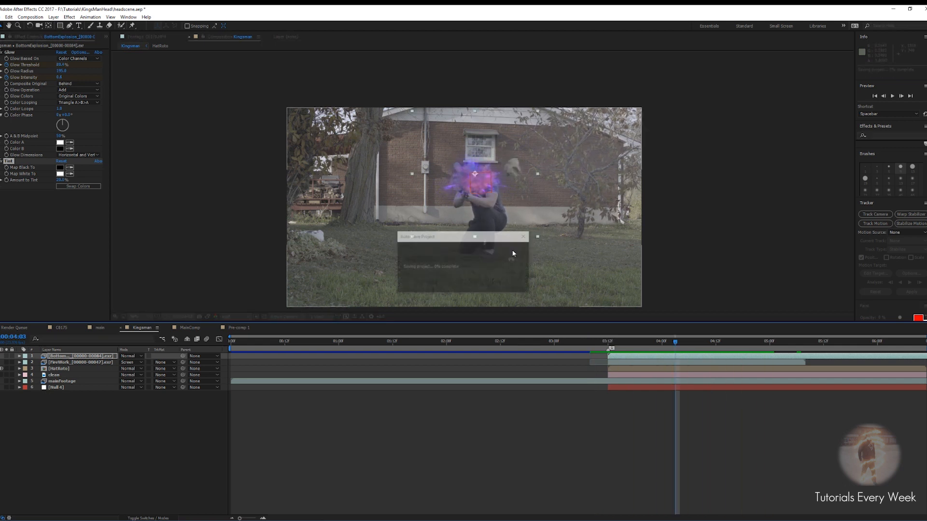
{"action": "left_click", "coordinate": [106, 38]}
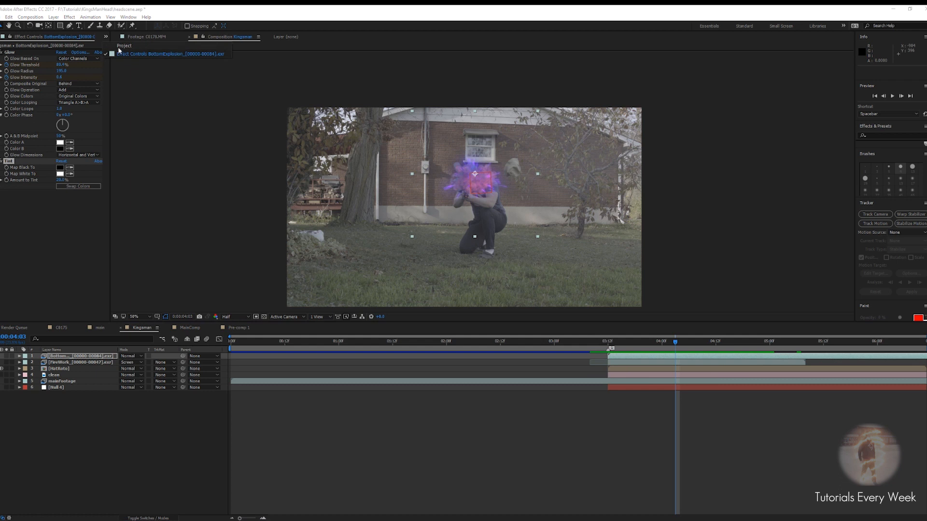
{"action": "left_click", "coordinate": [119, 49]}
{"action": "left_click", "coordinate": [17, 105]}
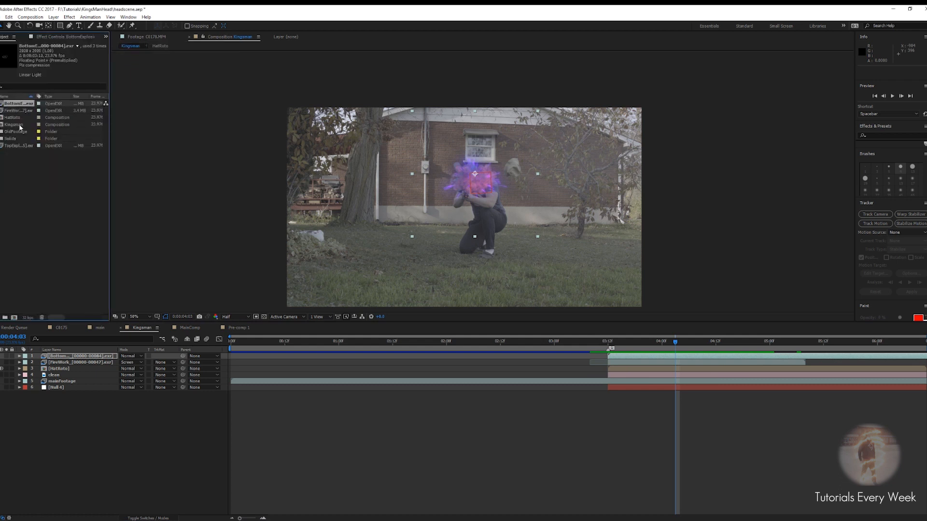
{"action": "left_click", "coordinate": [14, 147]}
{"action": "left_click_drag", "start_coordinate": [14, 151], "coordinate": [84, 369]}
{"action": "left_click_drag", "start_coordinate": [242, 374], "coordinate": [624, 373]}
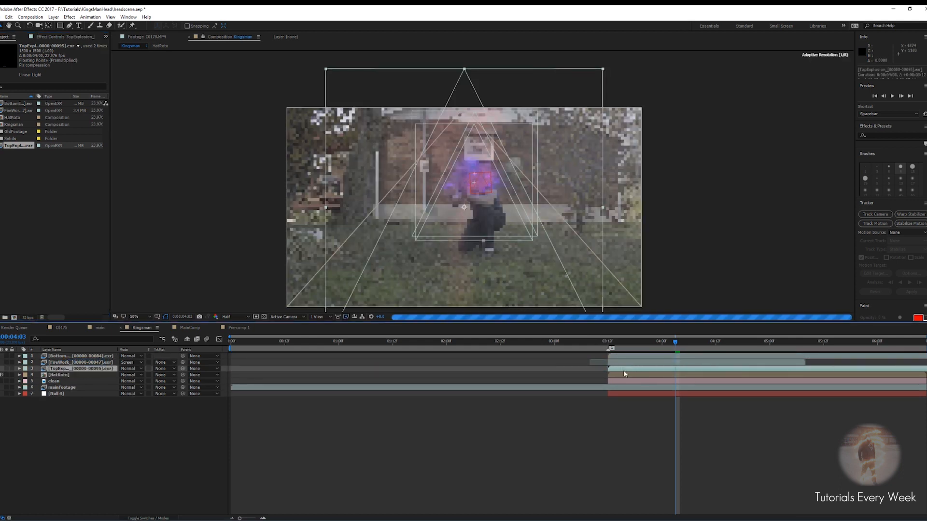
{"action": "left_click_drag", "start_coordinate": [674, 343], "coordinate": [611, 353]}
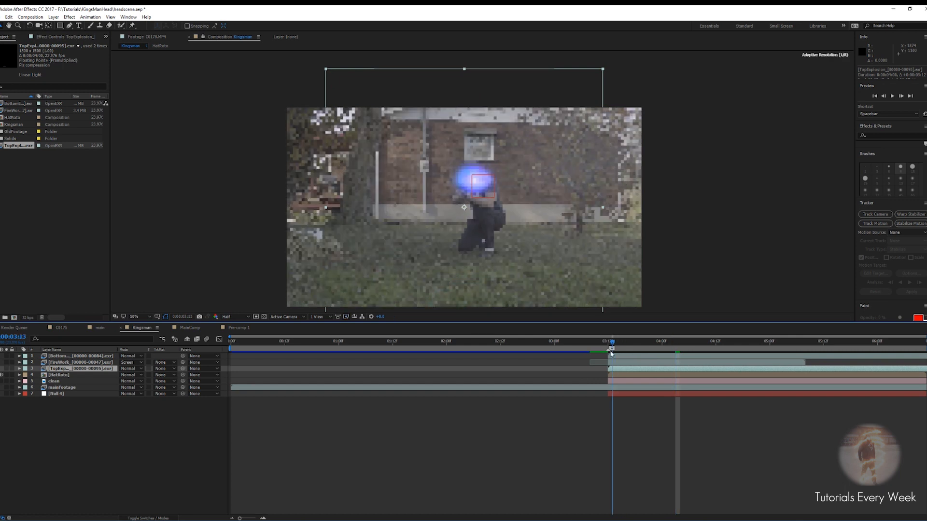
Solo the TopExplosion layer, preview the explosion on its own, then turn solo off again
{"action": "left_click", "coordinate": [6, 368]}
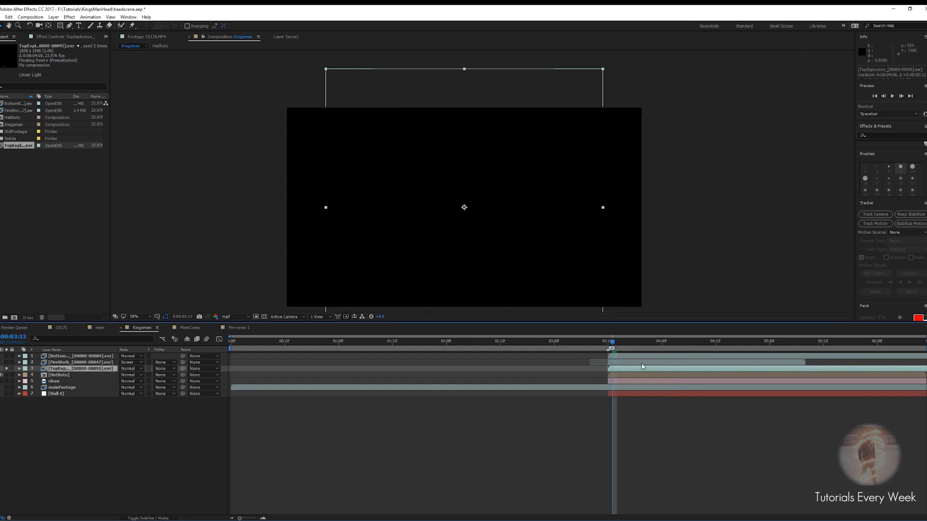
{"action": "scroll", "coordinate": [523, 223], "scroll_direction": "down", "scroll_amount": 2}
{"action": "left_click_drag", "start_coordinate": [487, 183], "coordinate": [488, 133]}
{"action": "key", "text": "space"}
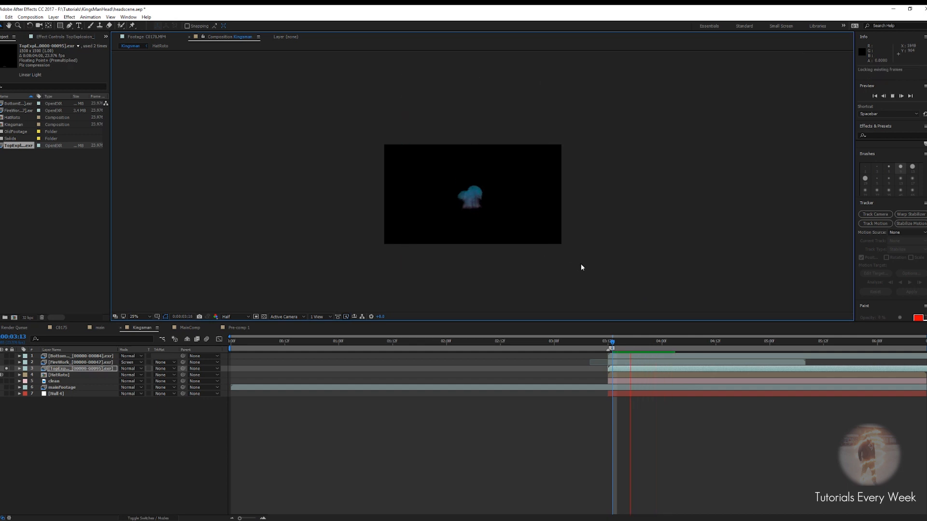
{"action": "key", "text": "space"}
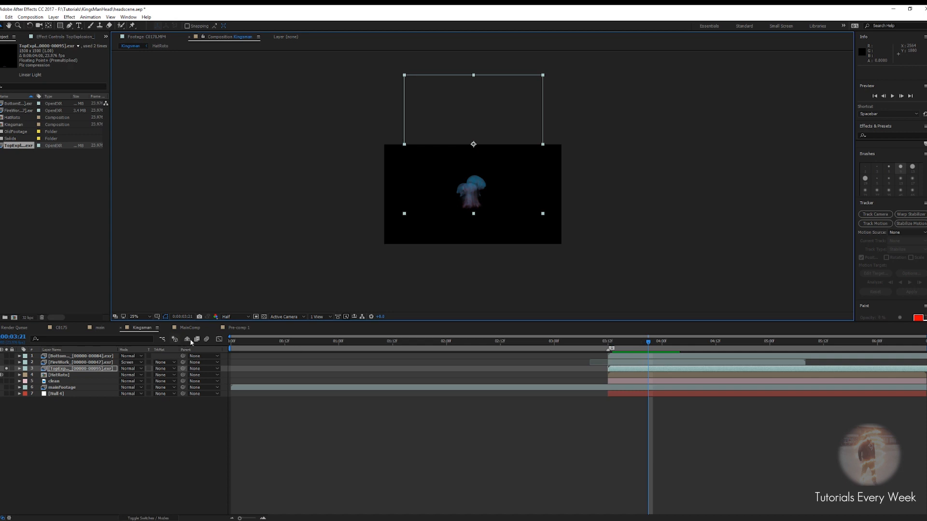
{"action": "left_click", "coordinate": [6, 369]}
Move the TopExplosion layer onto the actor's head and scale it down to fit
{"action": "scroll", "coordinate": [499, 245], "scroll_direction": "up", "scroll_amount": 3}
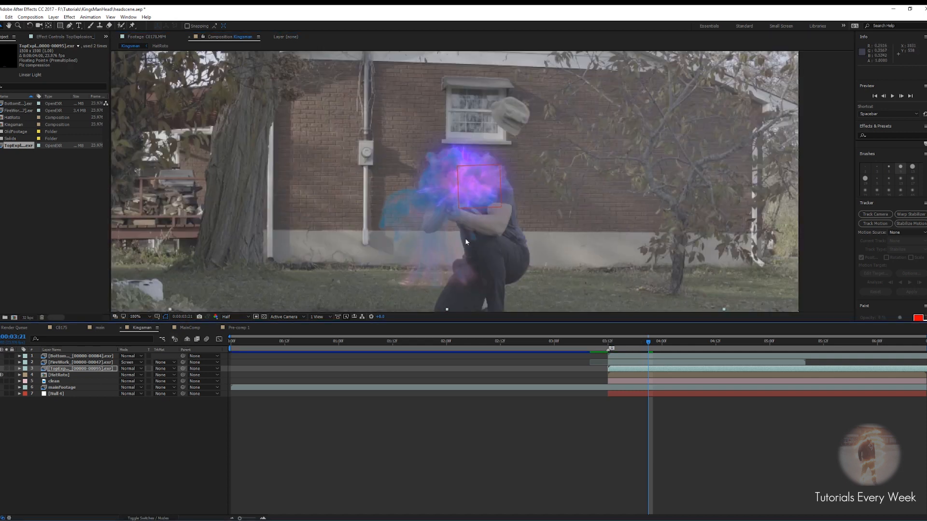
{"action": "left_click_drag", "start_coordinate": [428, 269], "coordinate": [452, 176]}
{"action": "key", "text": "s"}
{"action": "left_click_drag", "start_coordinate": [127, 377], "coordinate": [110, 375]}
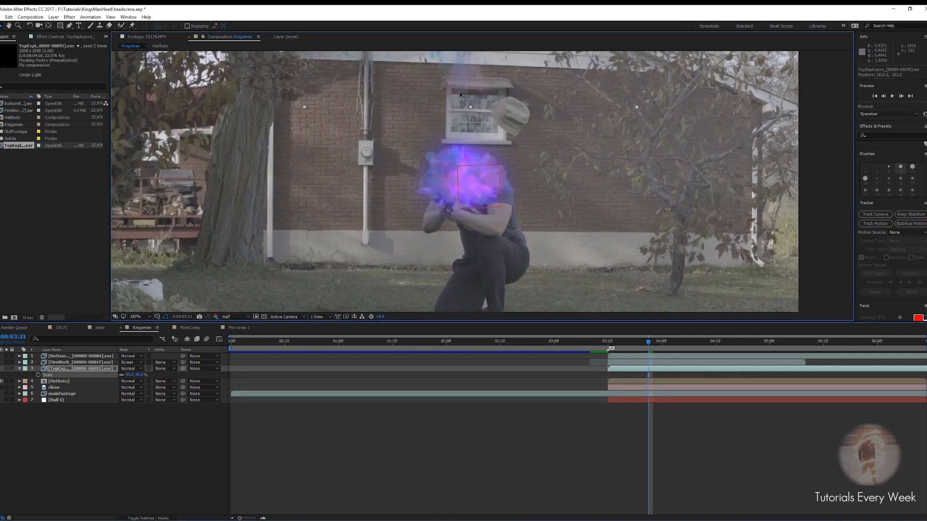
{"action": "left_click_drag", "start_coordinate": [460, 95], "coordinate": [464, 179]}
{"action": "left_click_drag", "start_coordinate": [128, 375], "coordinate": [119, 375]}
{"action": "left_click_drag", "start_coordinate": [462, 156], "coordinate": [462, 159]}
Shift the TopExplosion layer slightly earlier in time and preview the result
{"action": "left_click_drag", "start_coordinate": [648, 346], "coordinate": [629, 373]}
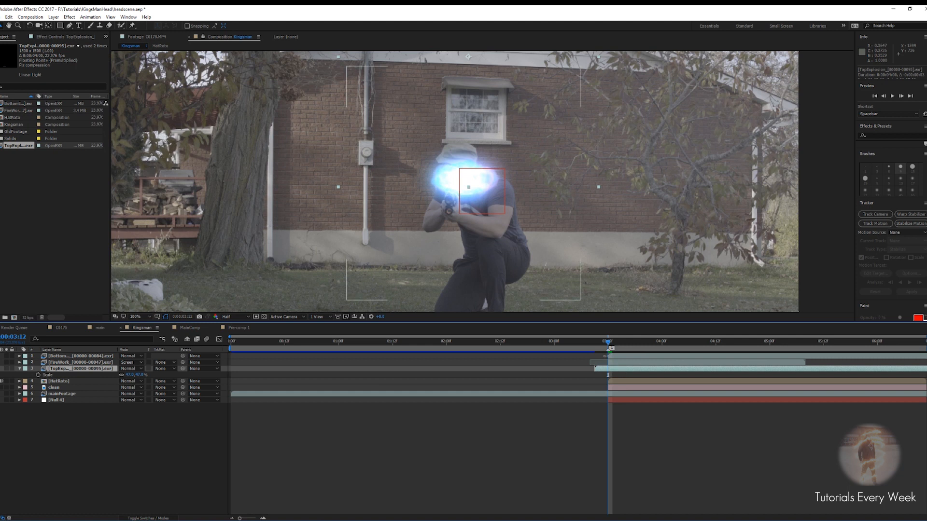
{"action": "mouse_move", "coordinate": [609, 346]}
{"action": "left_mouse_down"}
{"action": "mouse_move", "coordinate": [638, 347]}
{"action": "mouse_move", "coordinate": [608, 347]}
{"action": "left_mouse_up"}
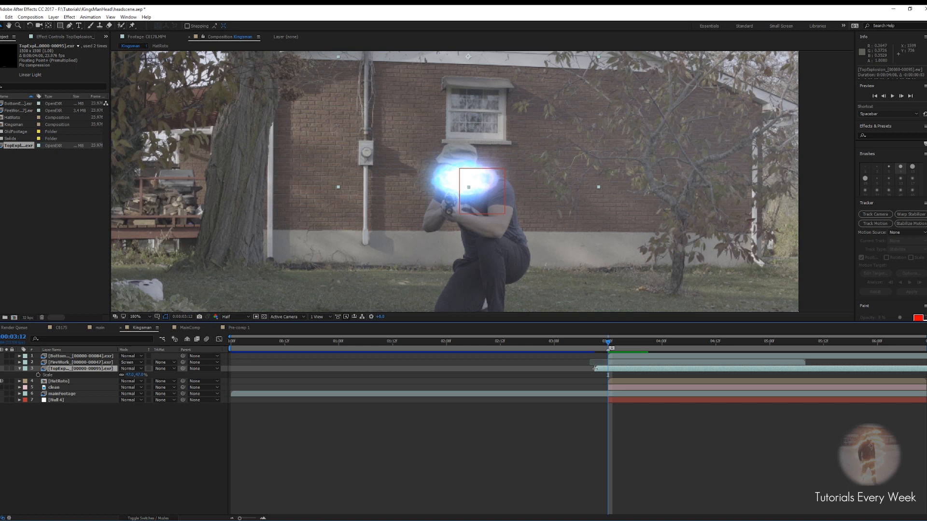
{"action": "key", "text": "space"}
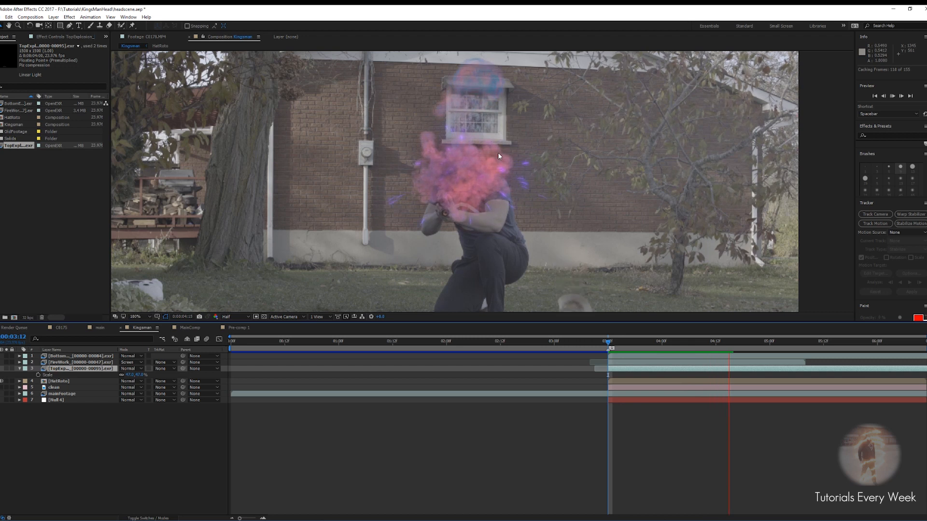
{"action": "key", "text": "comma"}
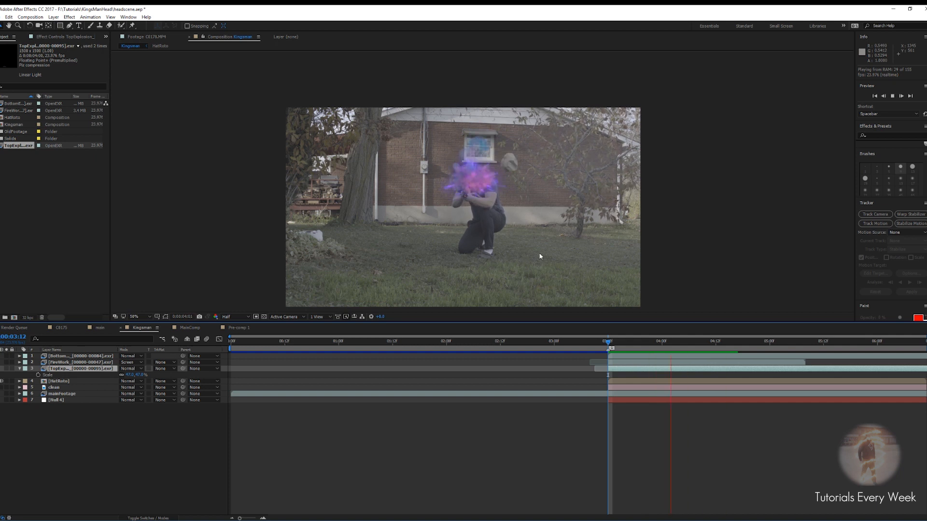
{"action": "left_click", "coordinate": [688, 343]}
{"action": "left_click_drag", "start_coordinate": [686, 344], "coordinate": [608, 346]}
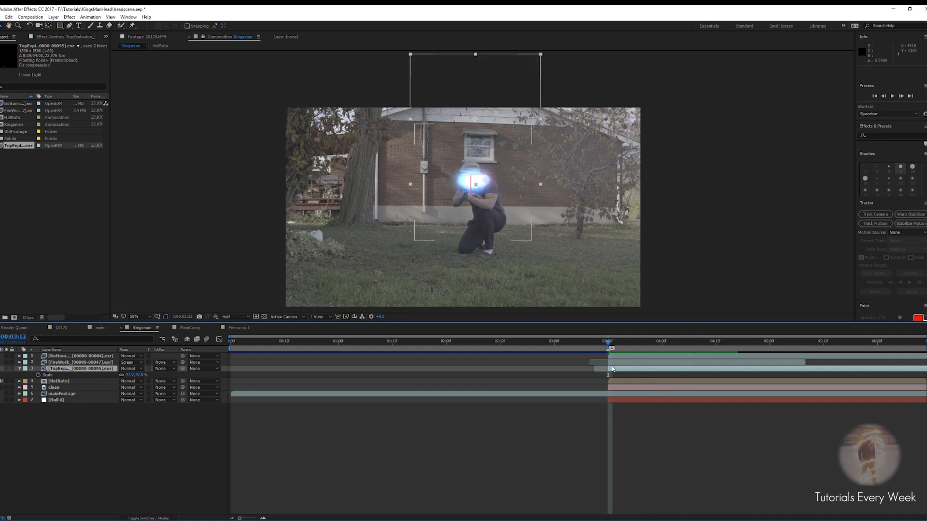
Apply a Glow effect to the TopExplosion layer
{"action": "left_click", "coordinate": [615, 369]}
{"action": "key", "text": "ctrl+space"}
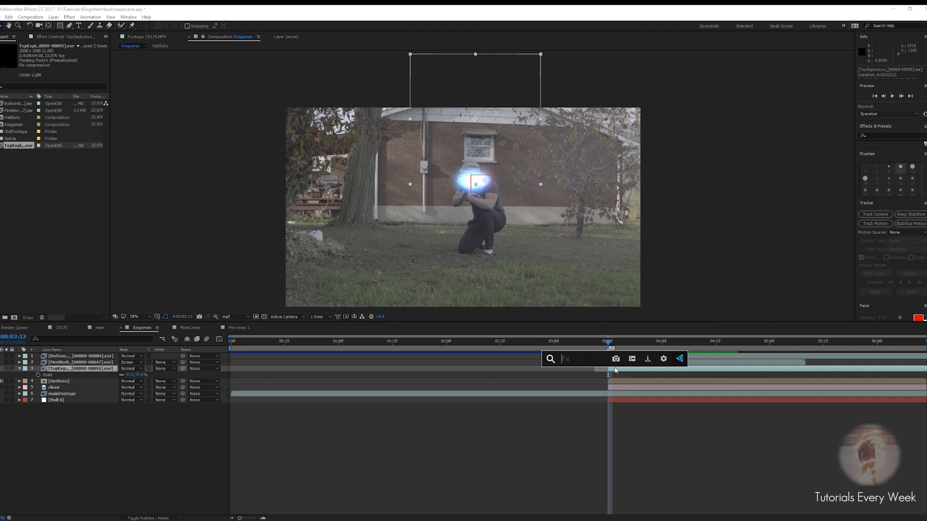
{"action": "type", "text": "glow"}
{"action": "key", "text": "Return"}
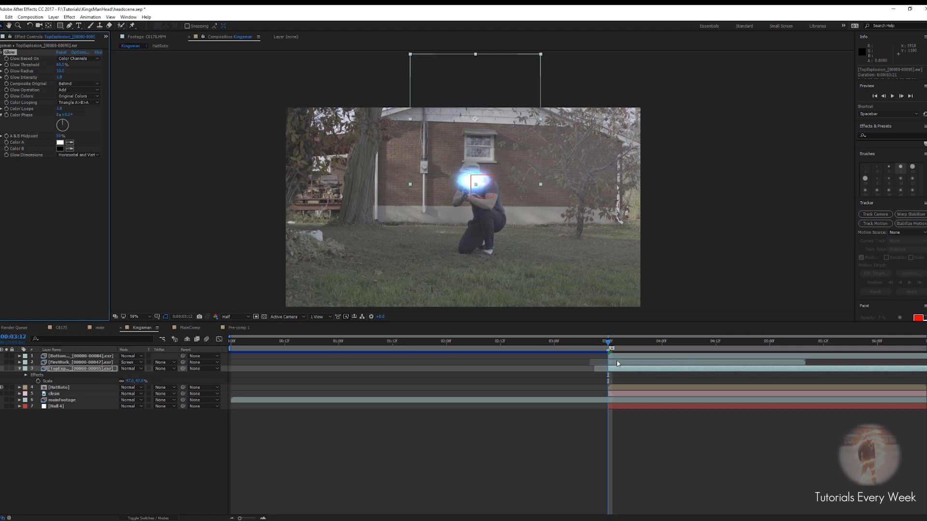
At 4:00, set the Glow Intensity to 0.5 and the Glow Radius to about 111
{"action": "left_click_drag", "start_coordinate": [608, 344], "coordinate": [694, 348]}
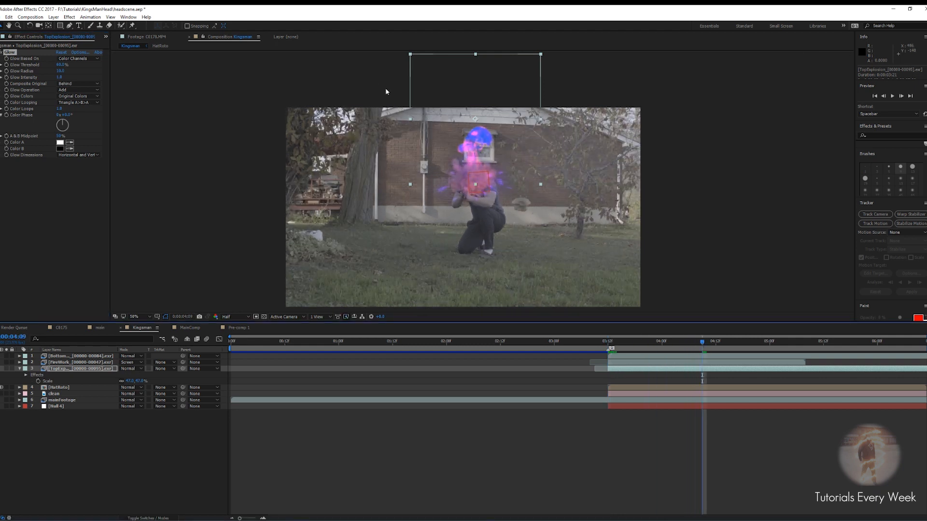
{"action": "scroll", "coordinate": [431, 201], "scroll_direction": "up", "scroll_amount": 4}
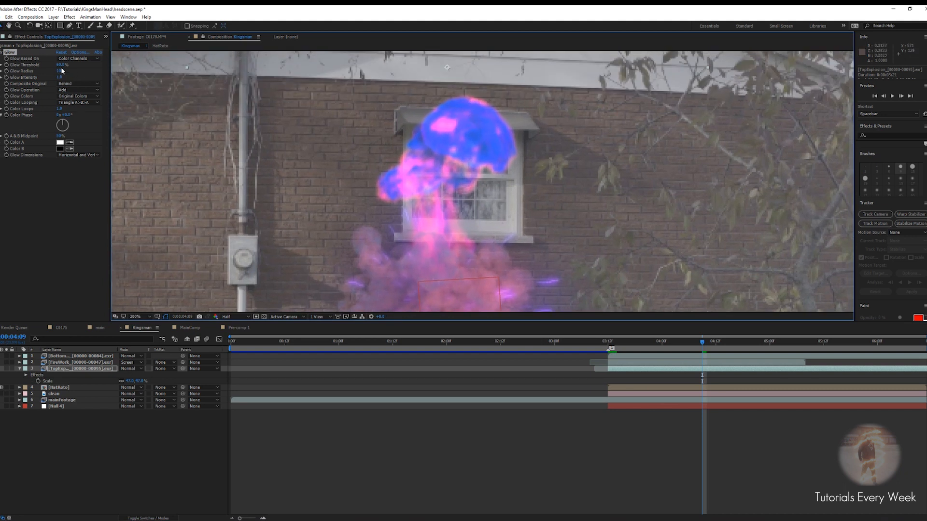
{"action": "left_click", "coordinate": [59, 78]}
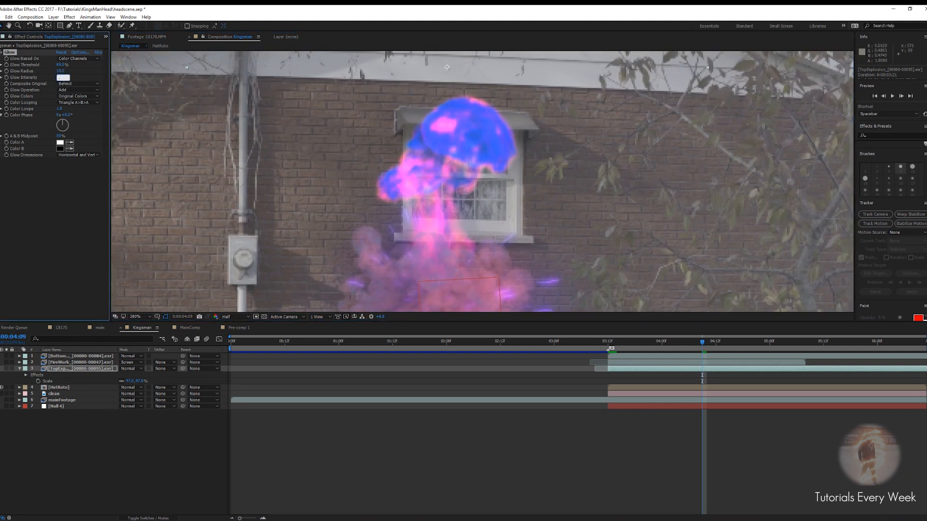
{"action": "type", "text": ".5"}
{"action": "key", "text": "Return"}
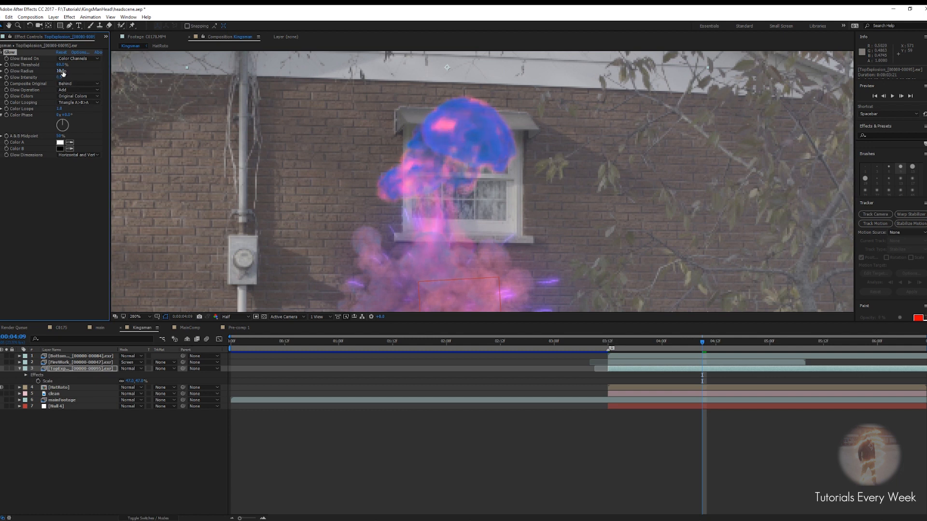
{"action": "left_click_drag", "start_coordinate": [62, 72], "coordinate": [85, 74]}
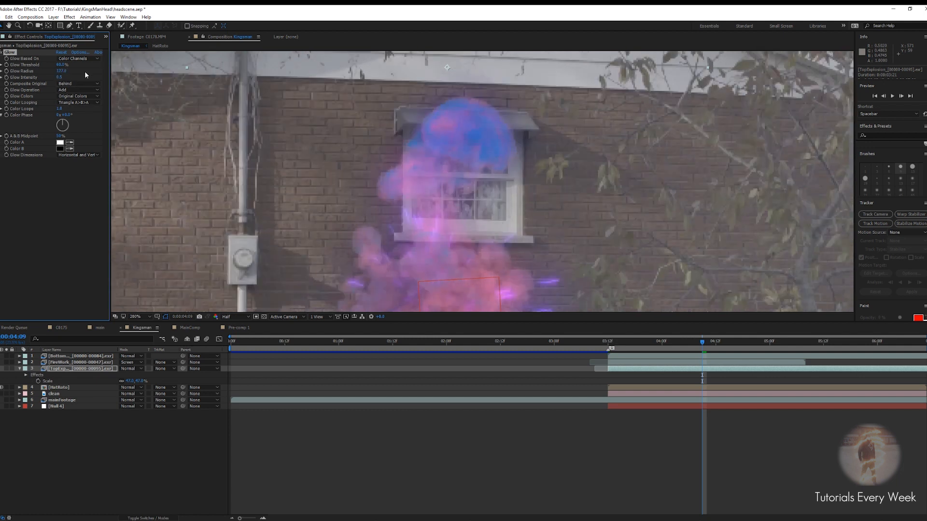
{"action": "left_click_drag", "start_coordinate": [63, 71], "coordinate": [55, 71]}
Set the Glow Colors to A & B Colors and the Color Looping to Sawtooth A>B
{"action": "scroll", "coordinate": [488, 211], "scroll_direction": "down", "scroll_amount": 1}
{"action": "left_click_drag", "start_coordinate": [488, 211], "coordinate": [485, 169]}
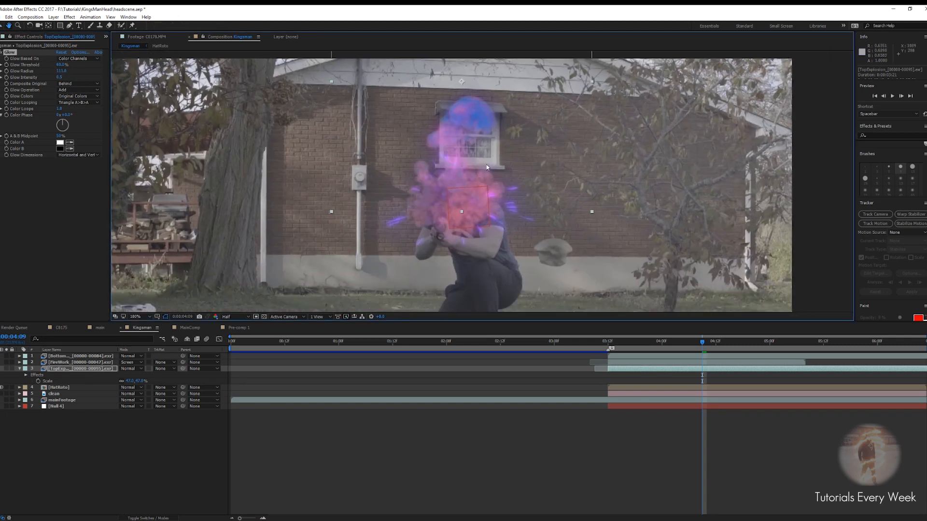
{"action": "scroll", "coordinate": [464, 172], "scroll_direction": "up", "scroll_amount": 1}
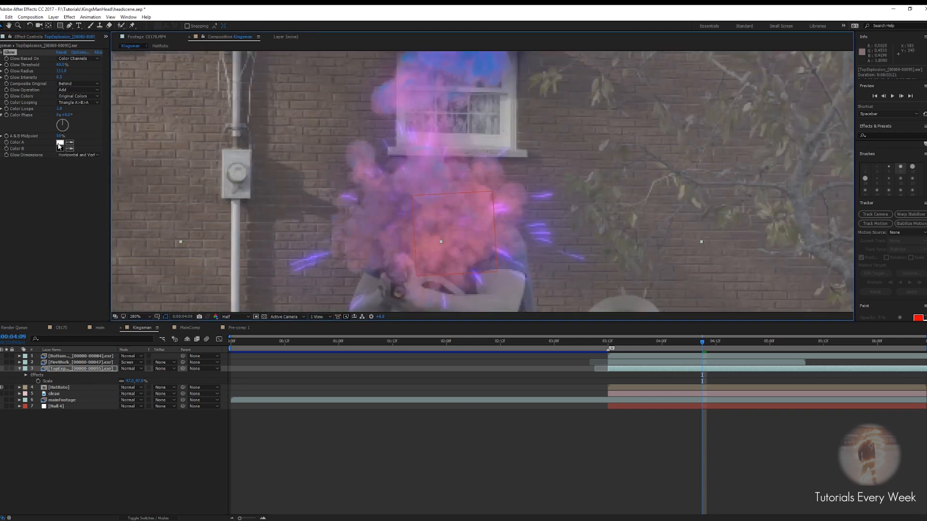
{"action": "left_click", "coordinate": [79, 96]}
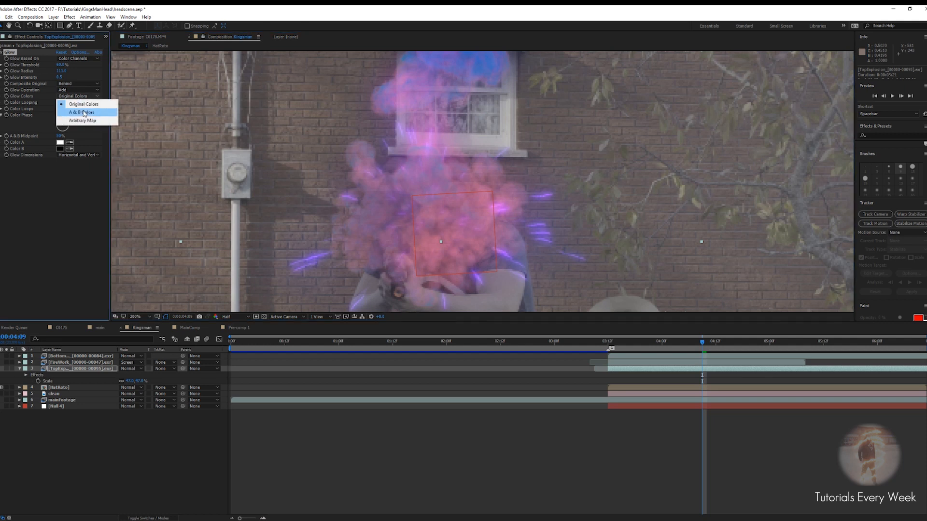
{"action": "left_click", "coordinate": [82, 112]}
{"action": "left_click", "coordinate": [77, 102]}
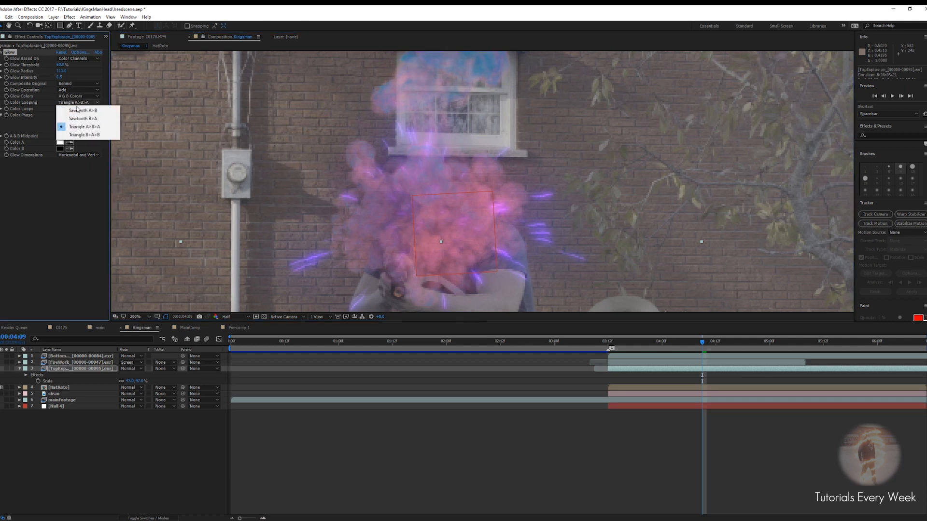
{"action": "left_click", "coordinate": [83, 112]}
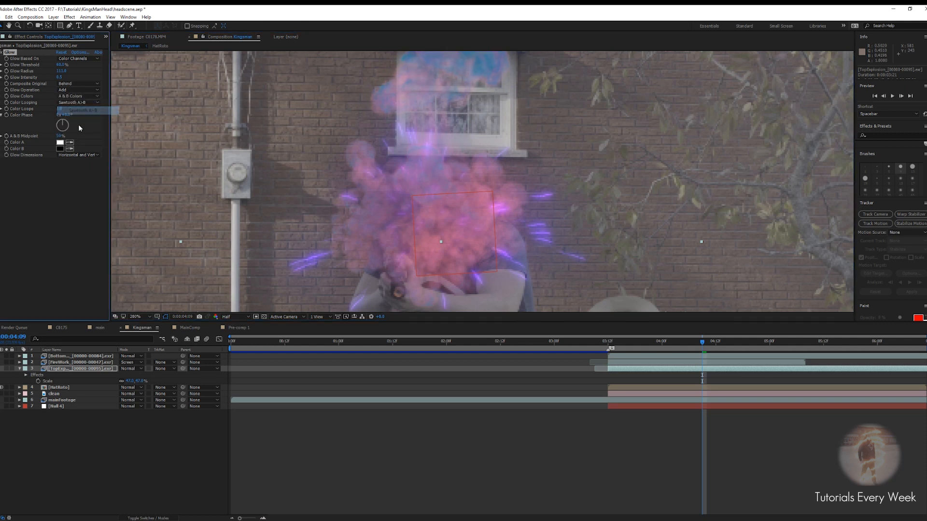
Sample a pink Color A and a blue Color B for the glow from the explosion
{"action": "left_click", "coordinate": [487, 196]}
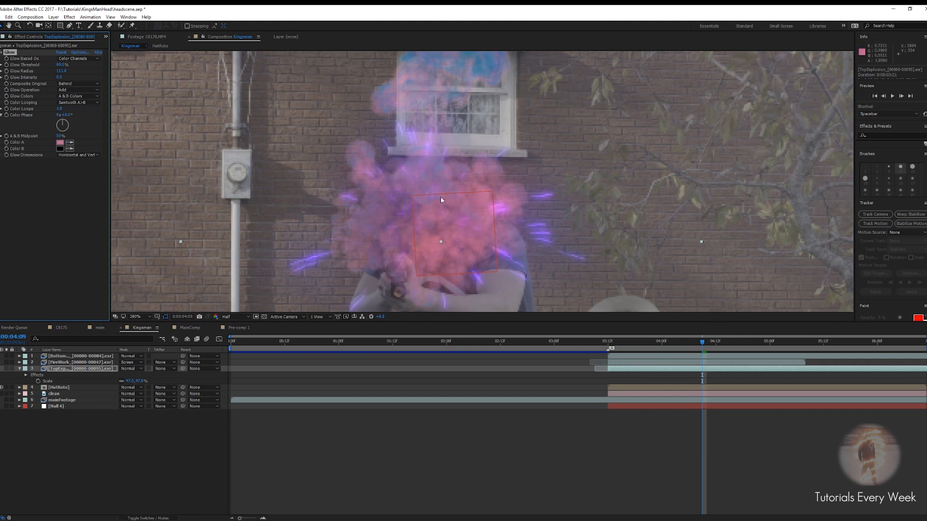
{"action": "left_click", "coordinate": [60, 143]}
{"action": "left_click", "coordinate": [514, 344]}
{"action": "left_click", "coordinate": [592, 341]}
{"action": "left_click_drag", "start_coordinate": [702, 342], "coordinate": [644, 342]}
{"action": "left_click", "coordinate": [70, 148]}
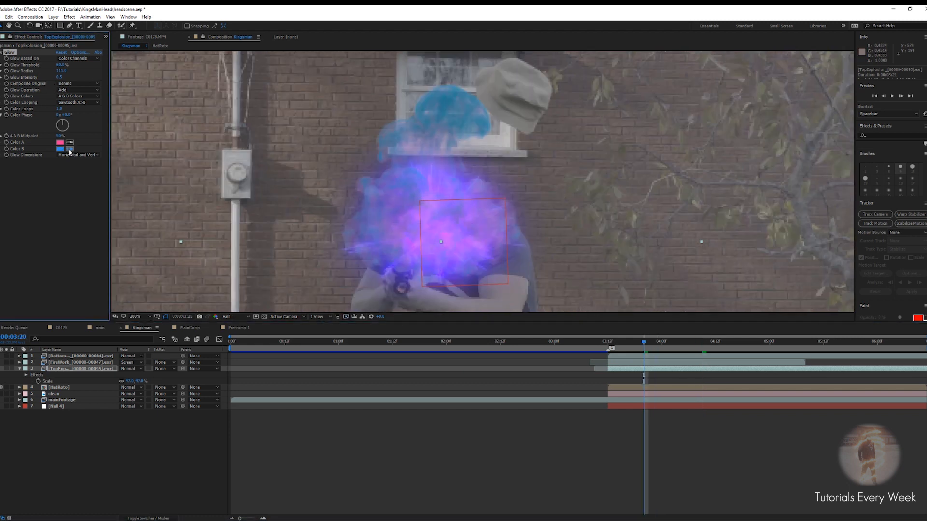
{"action": "left_click", "coordinate": [396, 217]}
At 4:13, adjust the Glow Threshold to about 79%
{"action": "left_click_drag", "start_coordinate": [643, 342], "coordinate": [720, 346]}
{"action": "scroll", "coordinate": [485, 133], "scroll_direction": "down", "scroll_amount": 1}
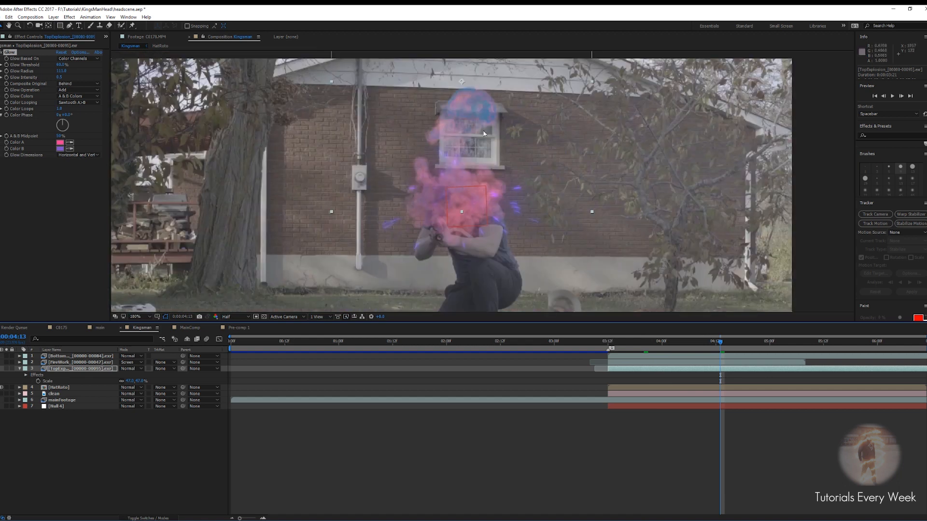
{"action": "scroll", "coordinate": [464, 198], "scroll_direction": "up", "scroll_amount": 4}
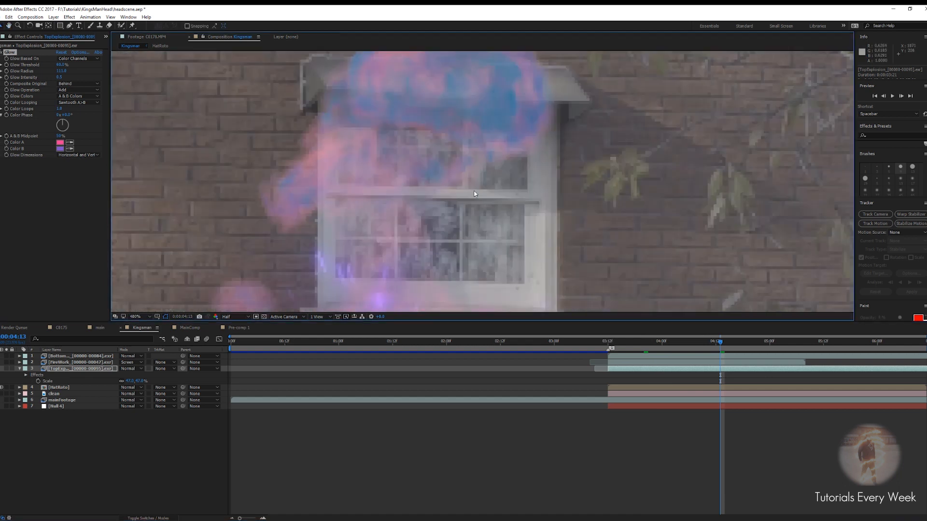
{"action": "left_click_drag", "start_coordinate": [61, 64], "coordinate": [45, 65]}
{"action": "scroll", "coordinate": [314, 118], "scroll_direction": "down", "scroll_amount": 4}
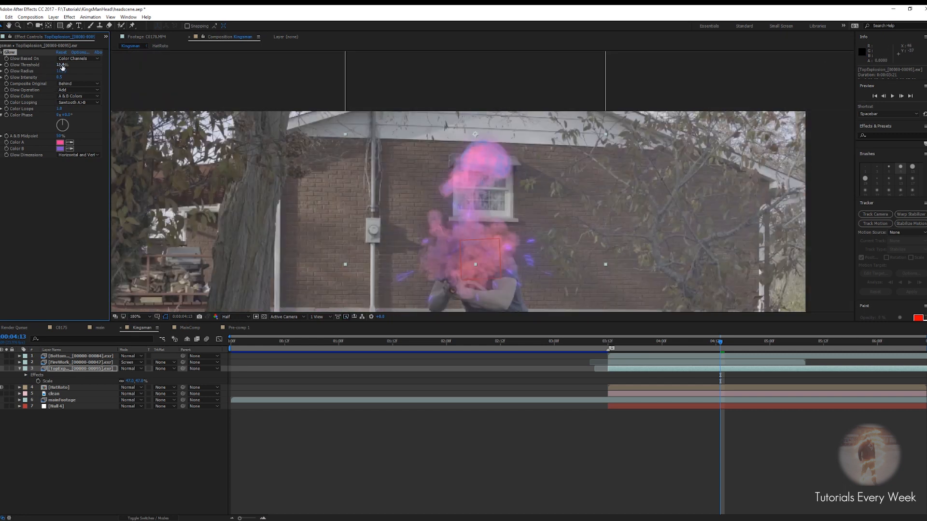
{"action": "left_click_drag", "start_coordinate": [60, 65], "coordinate": [86, 72]}
{"action": "scroll", "coordinate": [548, 211], "scroll_direction": "down", "scroll_amount": 1}
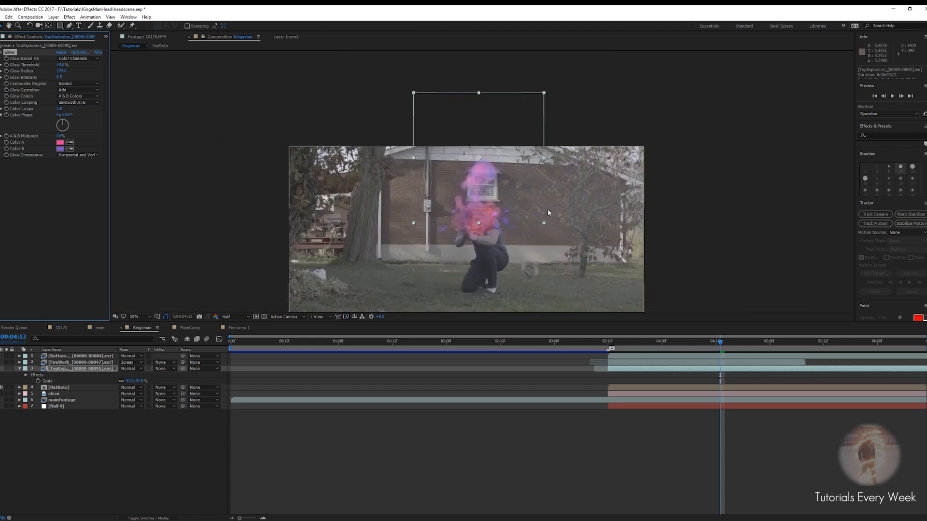
Inspect the glowing TopExplosion up close at about 3:23
{"action": "scroll", "coordinate": [548, 213], "scroll_direction": "down", "scroll_amount": 1}
{"action": "left_click_drag", "start_coordinate": [721, 343], "coordinate": [657, 342]}
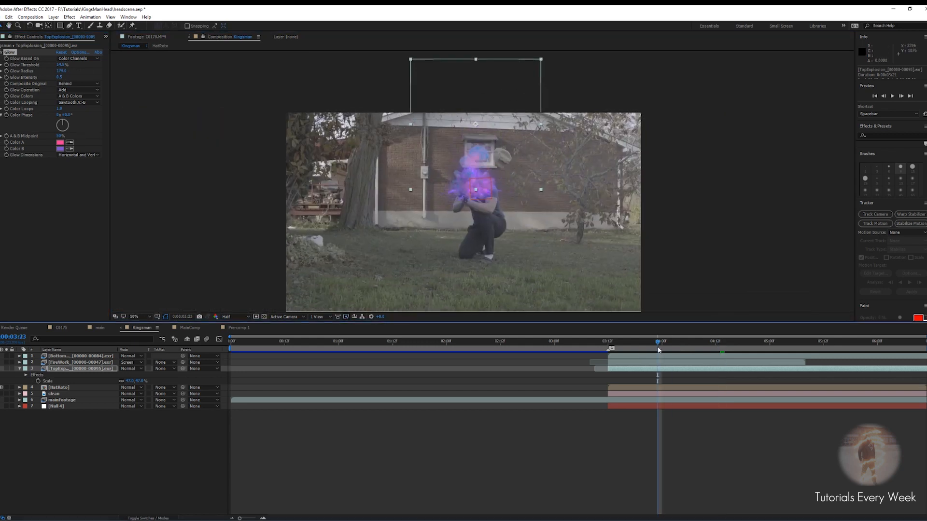
{"action": "scroll", "coordinate": [472, 192], "scroll_direction": "up", "scroll_amount": 4}
{"action": "left_click_drag", "start_coordinate": [472, 192], "coordinate": [510, 240]}
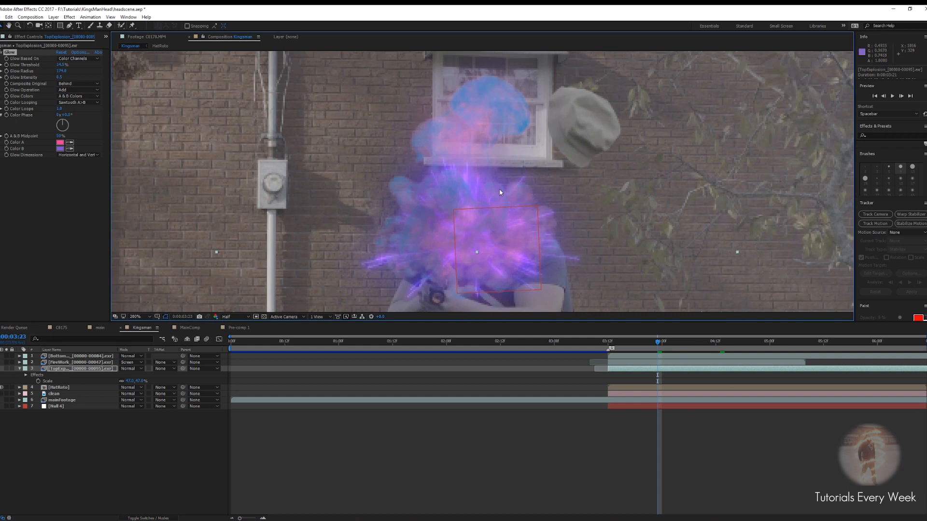
Lower the explosion's Glow Threshold to about 19%
{"action": "scroll", "coordinate": [500, 192], "scroll_direction": "down", "scroll_amount": 2}
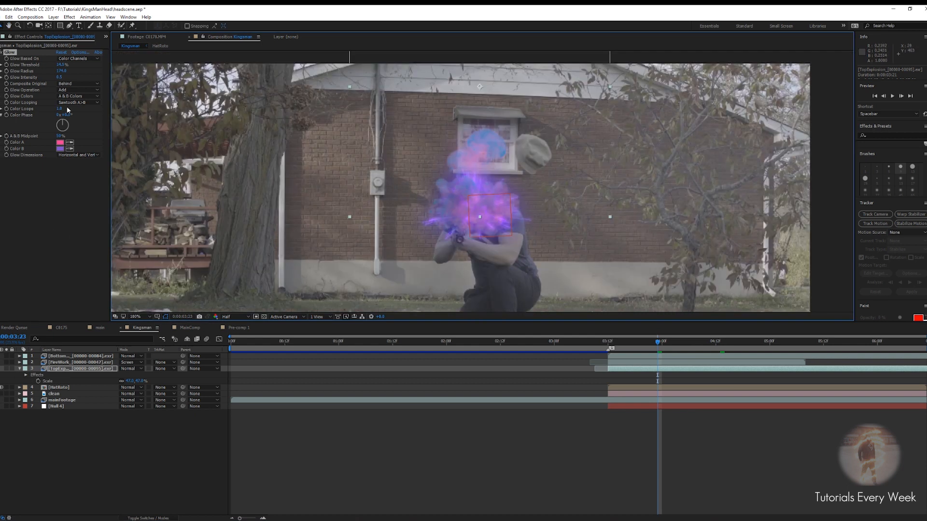
{"action": "left_click_drag", "start_coordinate": [62, 64], "coordinate": [55, 64]}
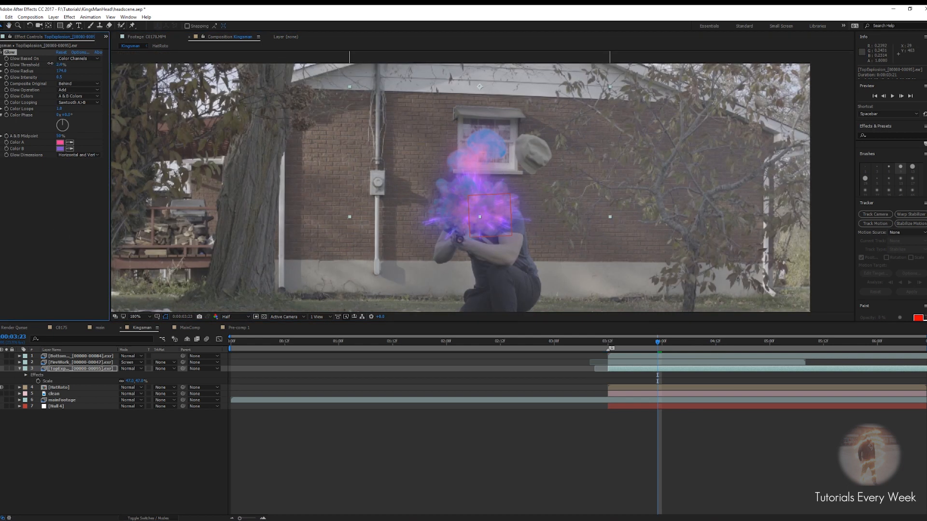
{"action": "left_click_drag", "start_coordinate": [48, 64], "coordinate": [67, 72]}
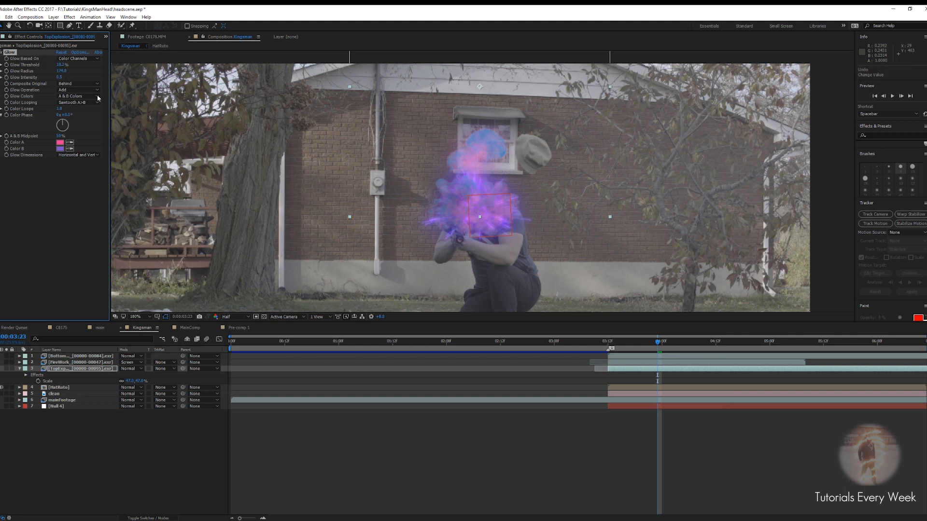
Scrub through the explosion from about 3:12 to 5:17 to review the glow
{"action": "mouse_move", "coordinate": [656, 344]}
{"action": "left_mouse_down"}
{"action": "mouse_move", "coordinate": [610, 349]}
{"action": "mouse_move", "coordinate": [684, 352]}
{"action": "mouse_move", "coordinate": [639, 349]}
{"action": "mouse_move", "coordinate": [662, 350]}
{"action": "left_mouse_up"}
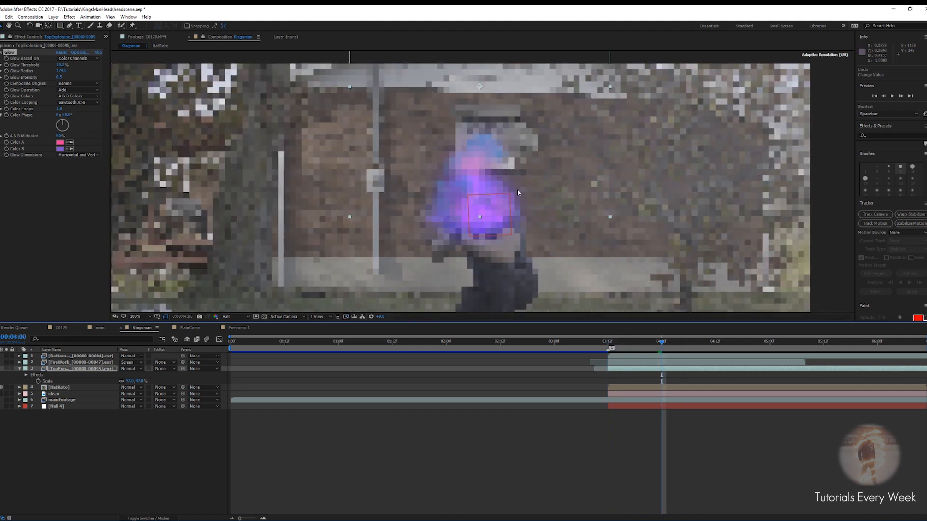
{"action": "left_click_drag", "start_coordinate": [669, 345], "coordinate": [845, 346]}
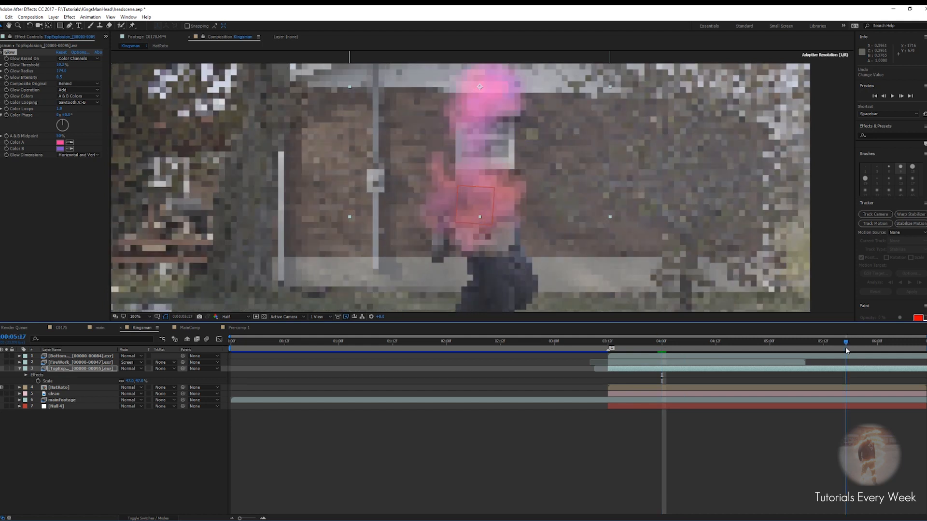
{"action": "left_click_drag", "start_coordinate": [519, 128], "coordinate": [516, 180]}
{"action": "left_click_drag", "start_coordinate": [848, 345], "coordinate": [608, 359]}
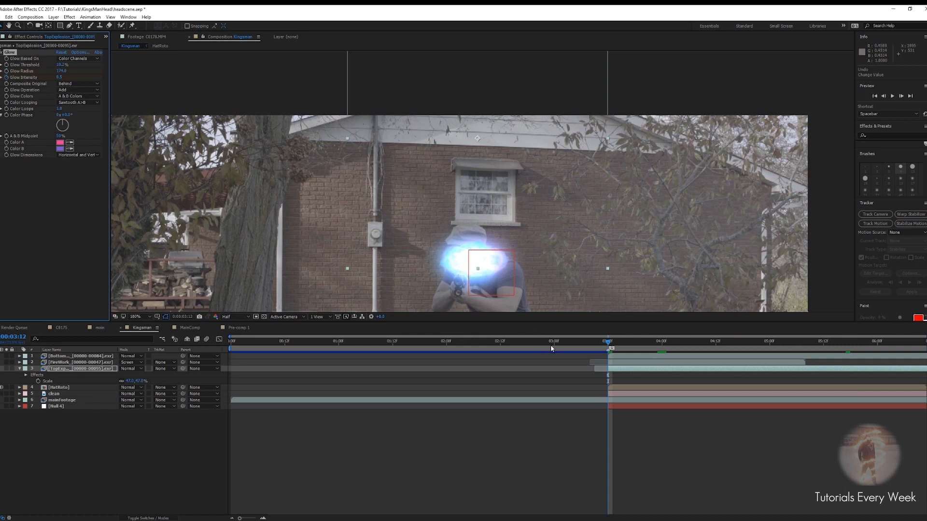
{"action": "left_click_drag", "start_coordinate": [609, 346], "coordinate": [846, 356]}
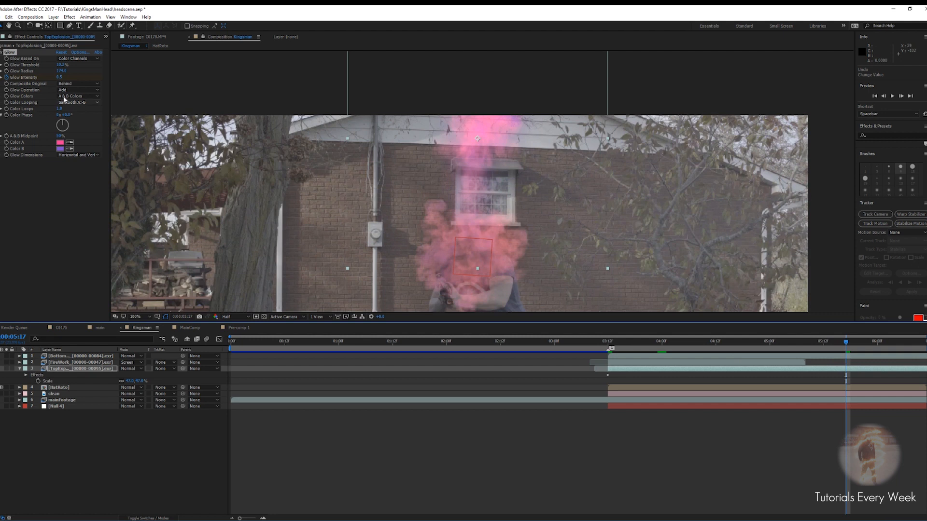
Set the Glow Intensity to 0.1 and check the result around 4:15
{"action": "left_click", "coordinate": [60, 77]}
{"action": "type", "text": ".1"}
{"action": "key", "text": "Return"}
{"action": "scroll", "coordinate": [581, 184], "scroll_direction": "down", "scroll_amount": 1}
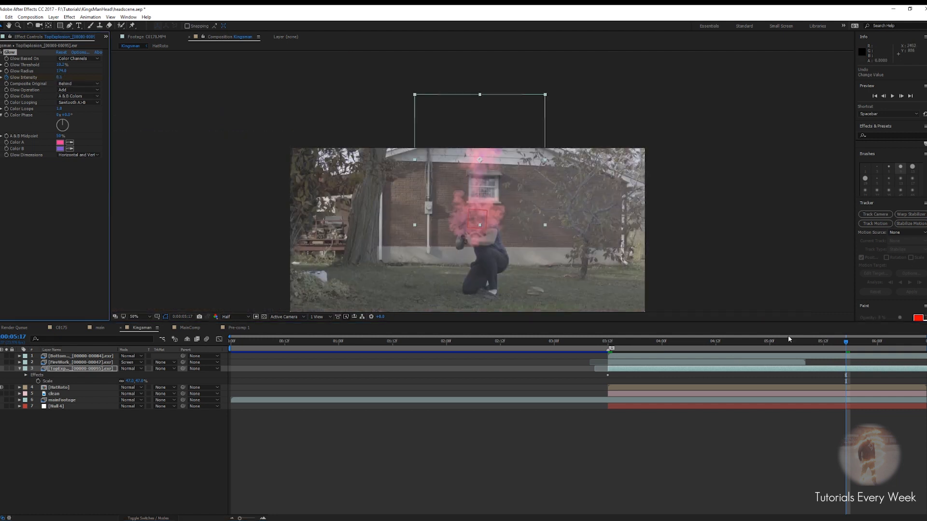
{"action": "left_click_drag", "start_coordinate": [845, 342], "coordinate": [729, 357]}
{"action": "scroll", "coordinate": [471, 200], "scroll_direction": "up", "scroll_amount": 2}
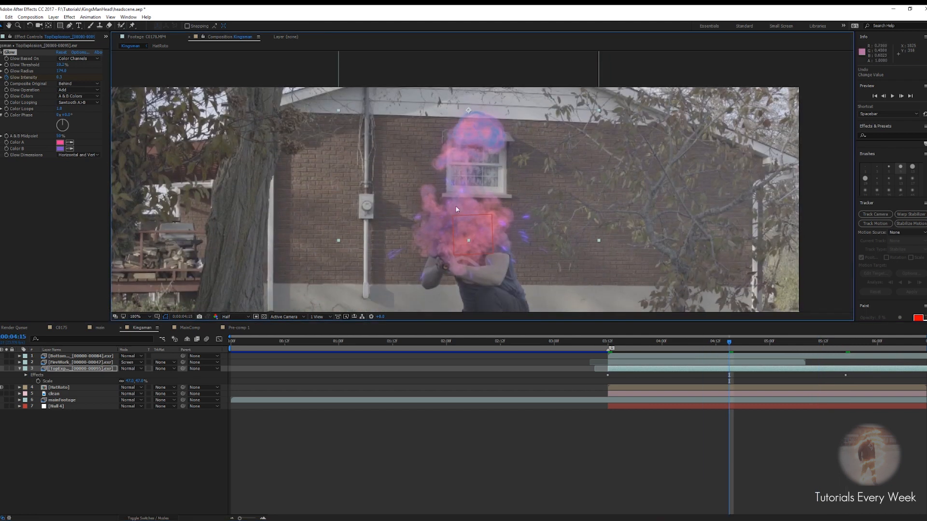
Apply a Tint effect to the TopExplosion layer and set Amount to Tint to 20%
{"action": "key", "text": "ctrl+space"}
{"action": "type", "text": "i"}
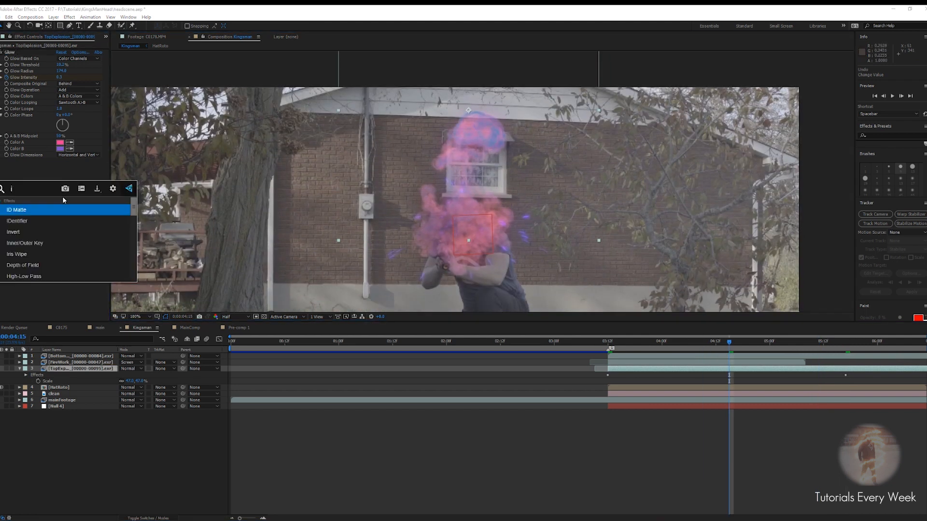
{"action": "key", "text": "BackSpace"}
{"action": "type", "text": "tint"}
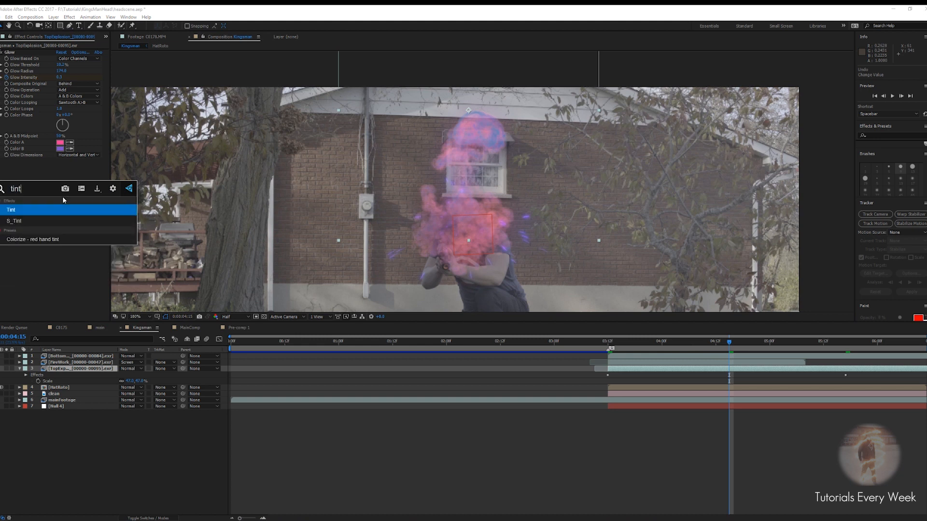
{"action": "key", "text": "Return"}
{"action": "left_click", "coordinate": [62, 179]}
{"action": "type", "text": "20"}
{"action": "key", "text": "Return"}
Play back the explosion from about 3:00 to review the tinted look
{"action": "left_click_drag", "start_coordinate": [569, 342], "coordinate": [590, 344]}
{"action": "key", "text": "space"}
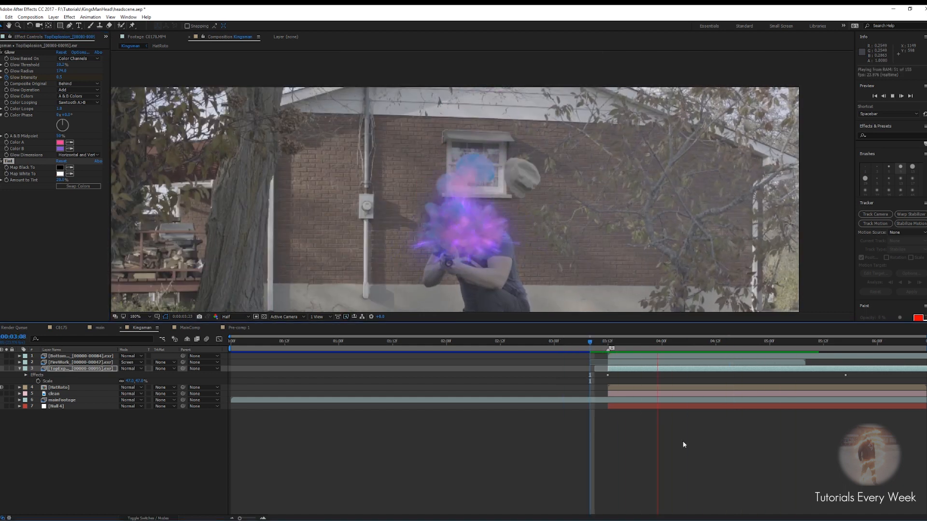
{"action": "scroll", "coordinate": [507, 245], "scroll_direction": "down", "scroll_amount": 2}
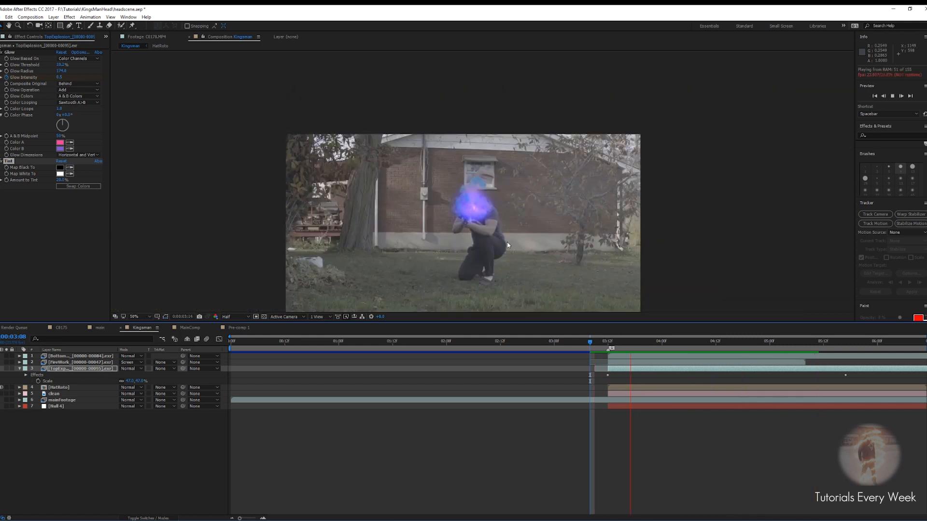
{"action": "left_click_drag", "start_coordinate": [507, 246], "coordinate": [490, 224]}
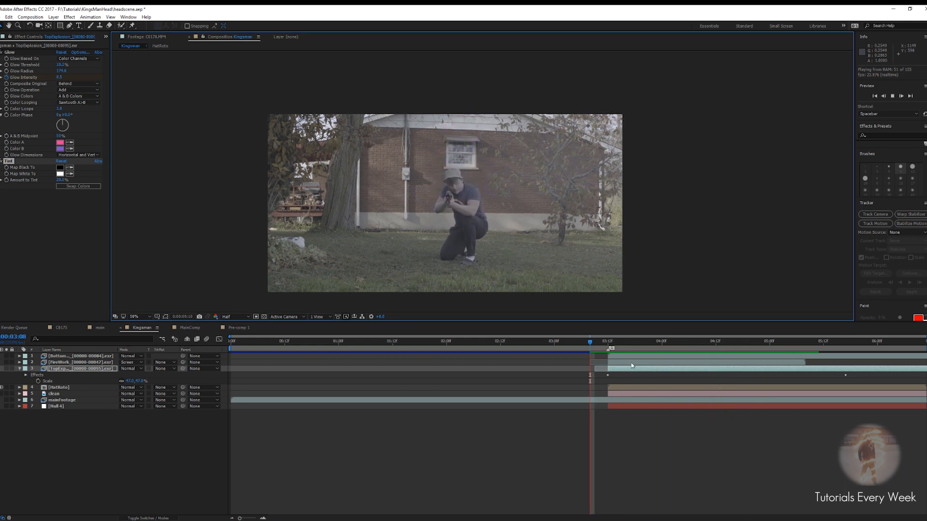
{"action": "left_click", "coordinate": [636, 342]}
{"action": "left_click_drag", "start_coordinate": [639, 343], "coordinate": [604, 363]}
Search the project for the Charge footage and open Charge_14.mov in the footage viewer
{"action": "left_click", "coordinate": [108, 37]}
{"action": "left_click", "coordinate": [126, 51]}
{"action": "left_click", "coordinate": [30, 87]}
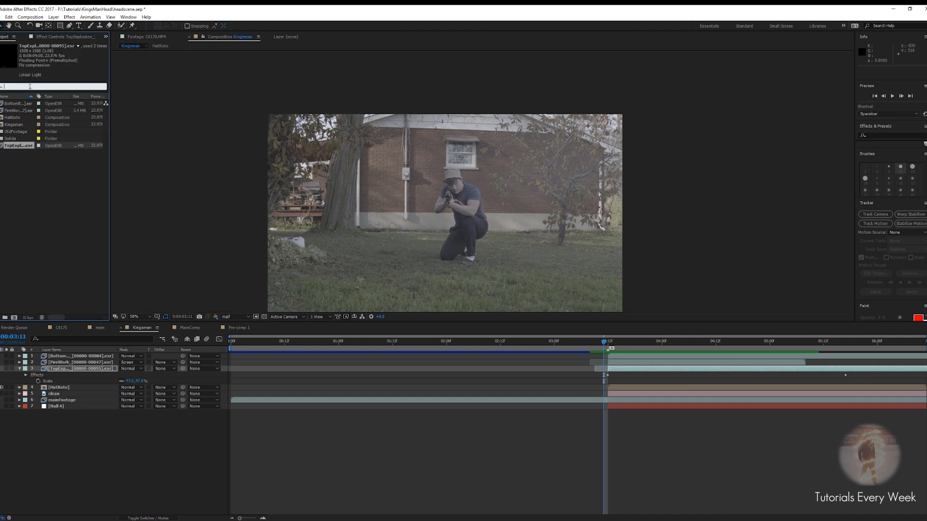
{"action": "type", "text": "char"}
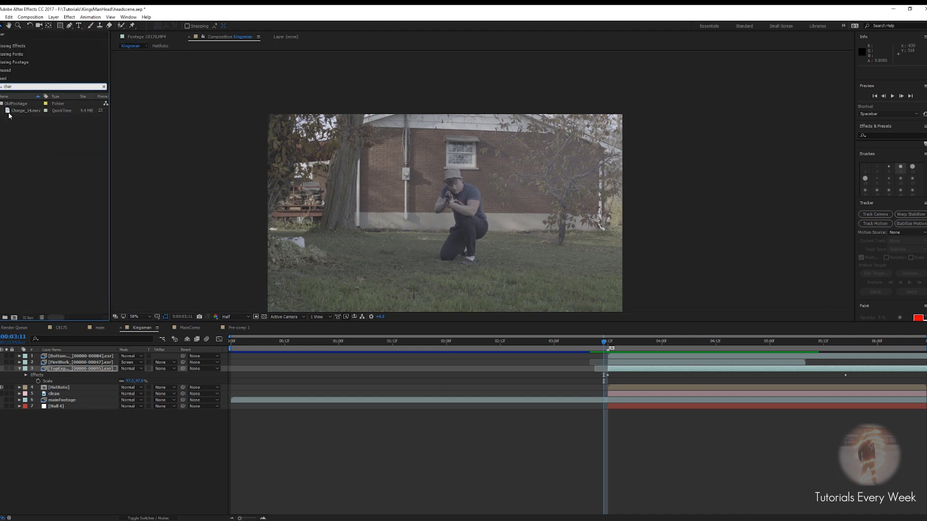
{"action": "double_click", "coordinate": [15, 110]}
Scrub through the Charge_14.mov footage preview and return to the Kingsman composition
{"action": "left_click_drag", "start_coordinate": [122, 303], "coordinate": [264, 311]}
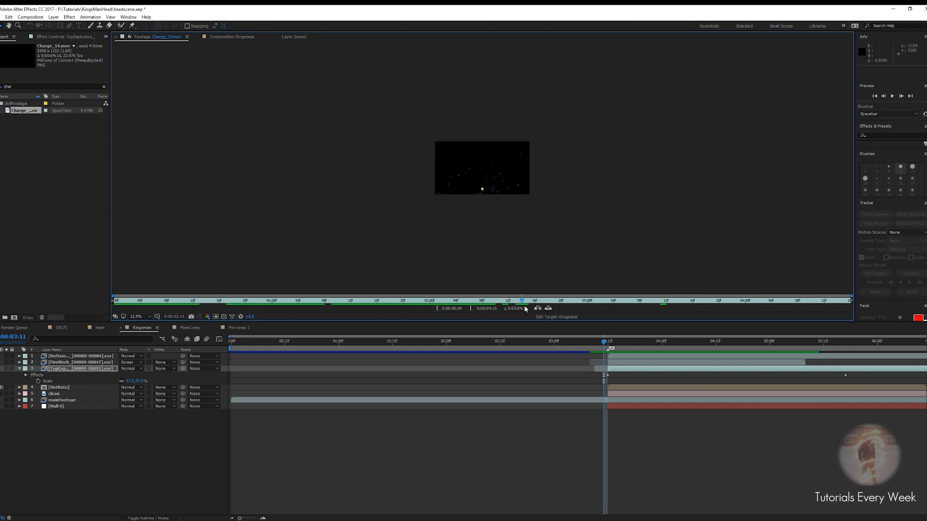
{"action": "left_click_drag", "start_coordinate": [339, 301], "coordinate": [119, 309]}
{"action": "left_click_drag", "start_coordinate": [117, 301], "coordinate": [81, 327]}
{"action": "left_click", "coordinate": [231, 37]}
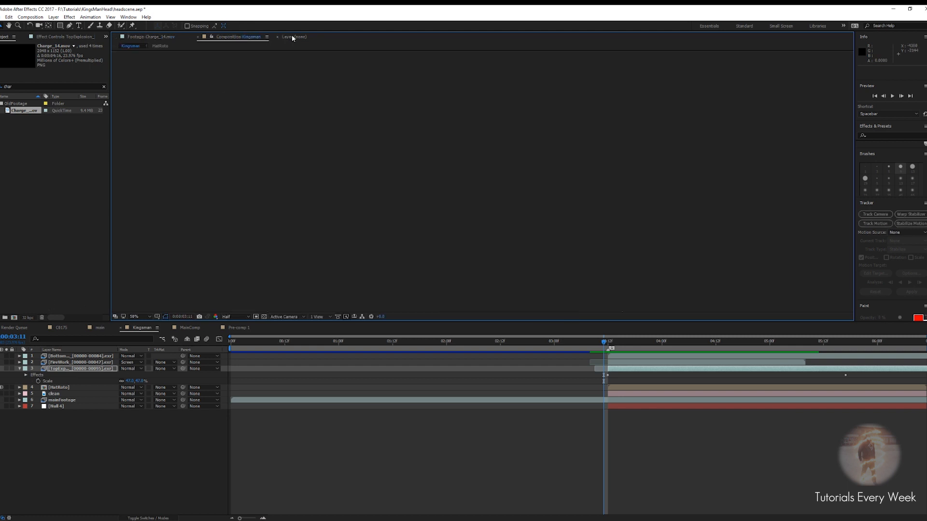
{"action": "left_click", "coordinate": [157, 37]}
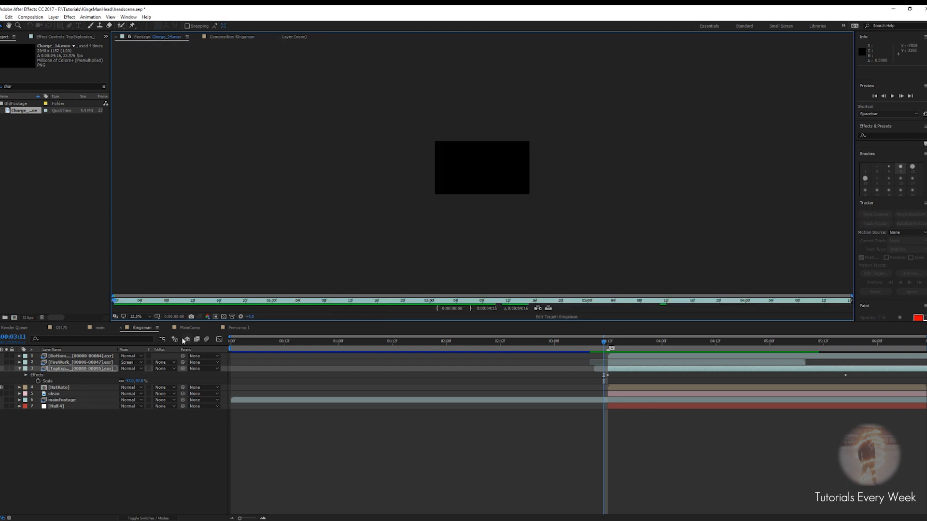
{"action": "left_click", "coordinate": [232, 37]}
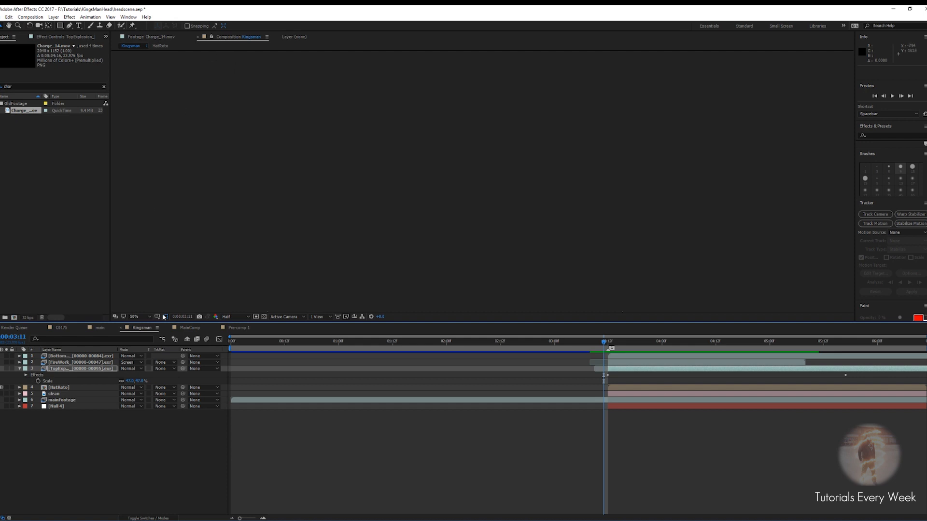
Add Charge_14.mov to the Kingsman composition, solo it, and shift it to start near 3:11
{"action": "mouse_move", "coordinate": [612, 344]}
{"action": "left_mouse_down"}
{"action": "mouse_move", "coordinate": [631, 342]}
{"action": "mouse_move", "coordinate": [600, 340]}
{"action": "left_mouse_up"}
{"action": "left_click_drag", "start_coordinate": [19, 130], "coordinate": [73, 355]}
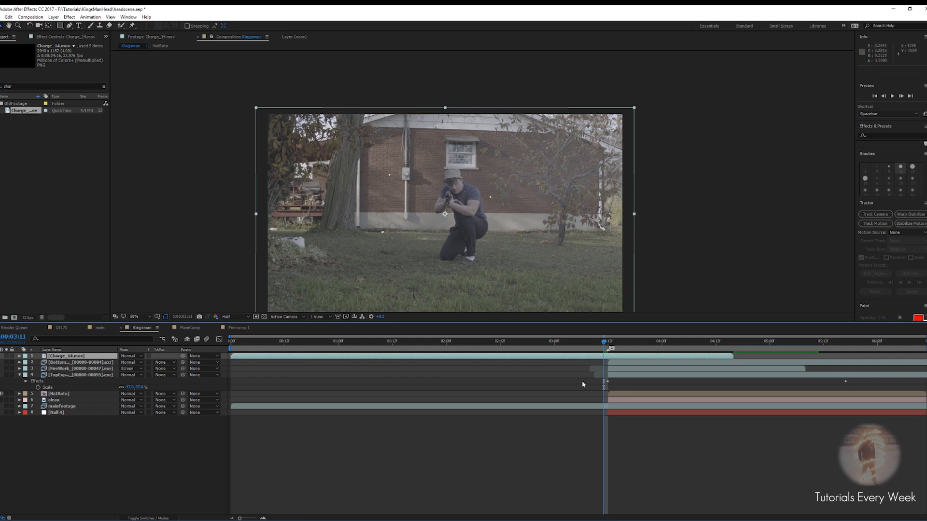
{"action": "left_click", "coordinate": [6, 356]}
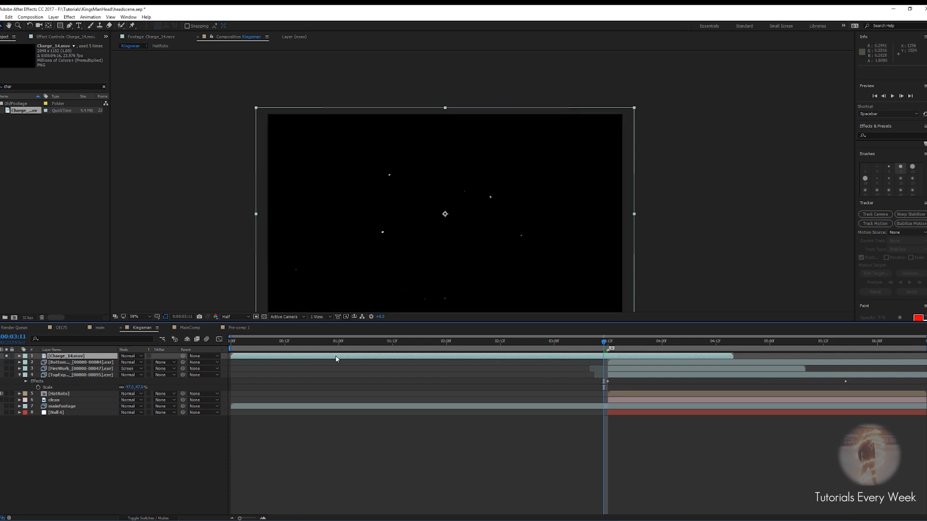
{"action": "left_click_drag", "start_coordinate": [335, 356], "coordinate": [700, 356]}
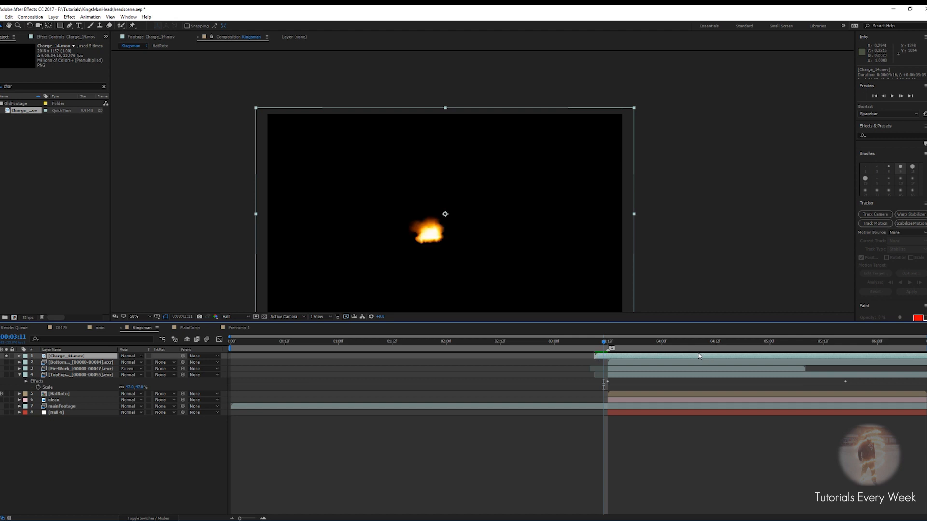
Step frame by frame and nudge the Charge layer so its flash starts at the explosion moment
{"action": "key", "text": "Page_Down"}
{"action": "key", "text": "Page_Down"}
{"action": "key", "text": "Page_Down"}
{"action": "key", "text": "Page_Down"}
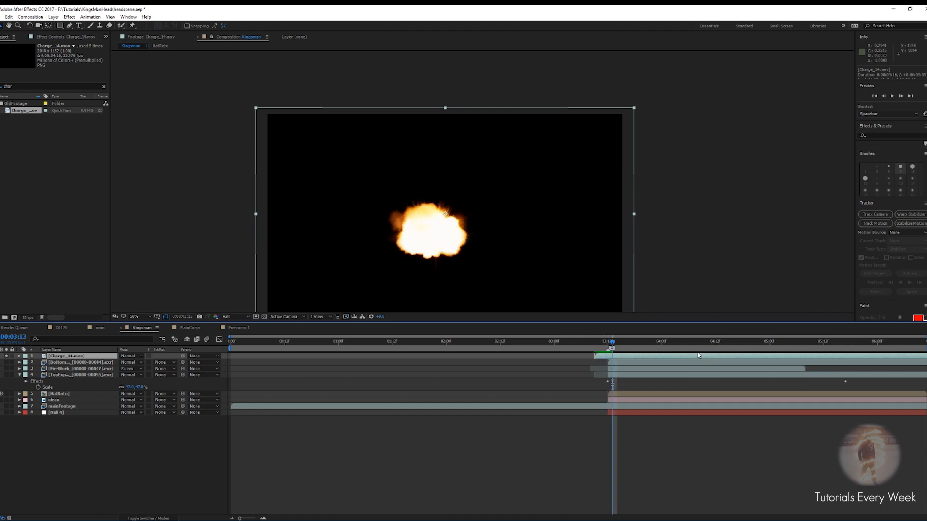
{"action": "key", "text": "Page_Up"}
{"action": "key", "text": "Page_Up"}
{"action": "key", "text": "Page_Down"}
{"action": "key", "text": "Page_Up"}
{"action": "key", "text": "Page_Up"}
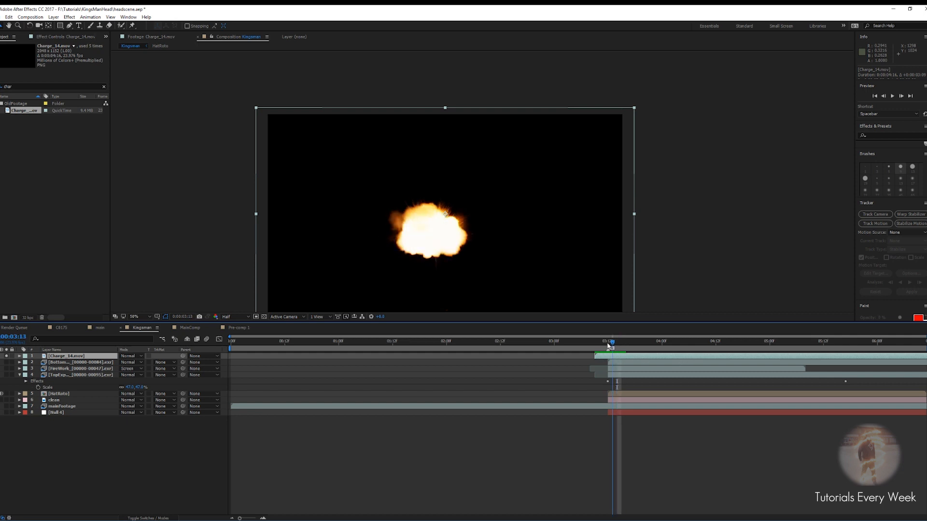
{"action": "left_click_drag", "start_coordinate": [634, 356], "coordinate": [630, 356]}
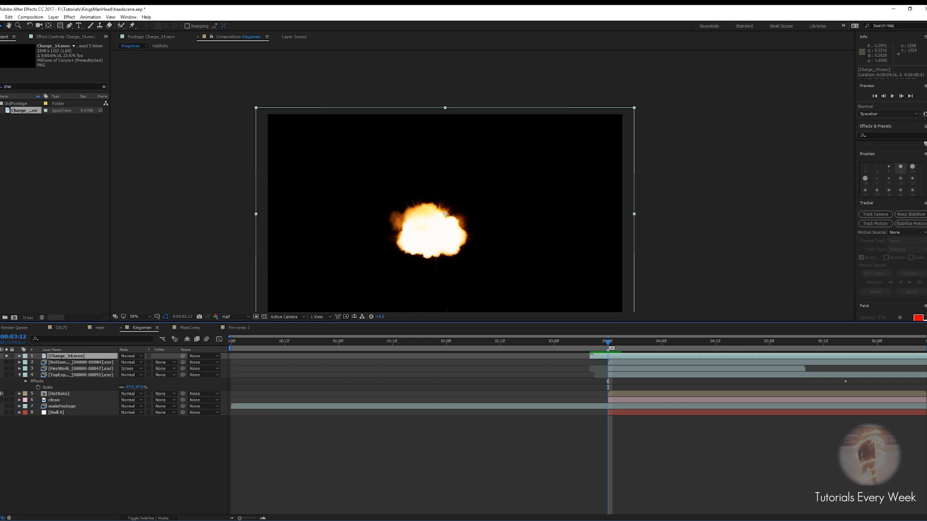
{"action": "left_click_drag", "start_coordinate": [589, 355], "coordinate": [606, 356]}
Set the Charge layer's blend mode to Screen and turn off its solo
{"action": "left_click", "coordinate": [132, 357]}
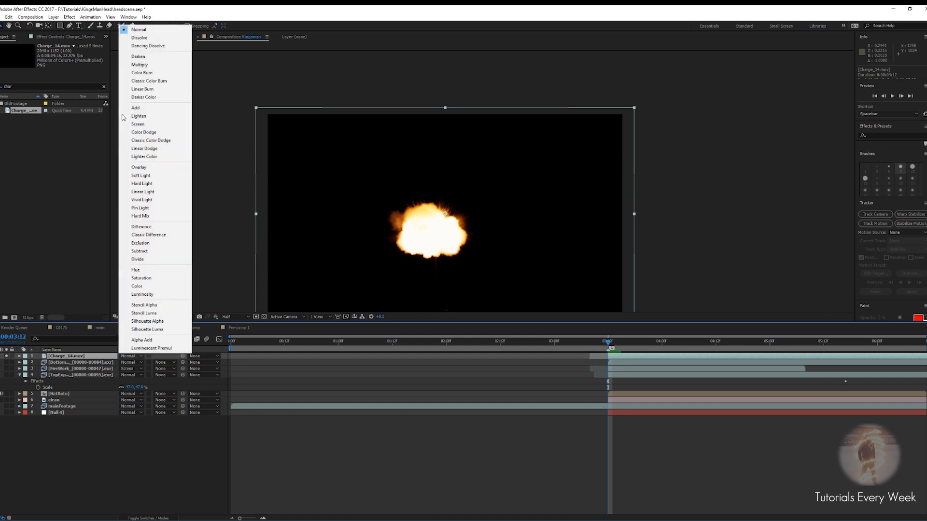
{"action": "left_click", "coordinate": [137, 125]}
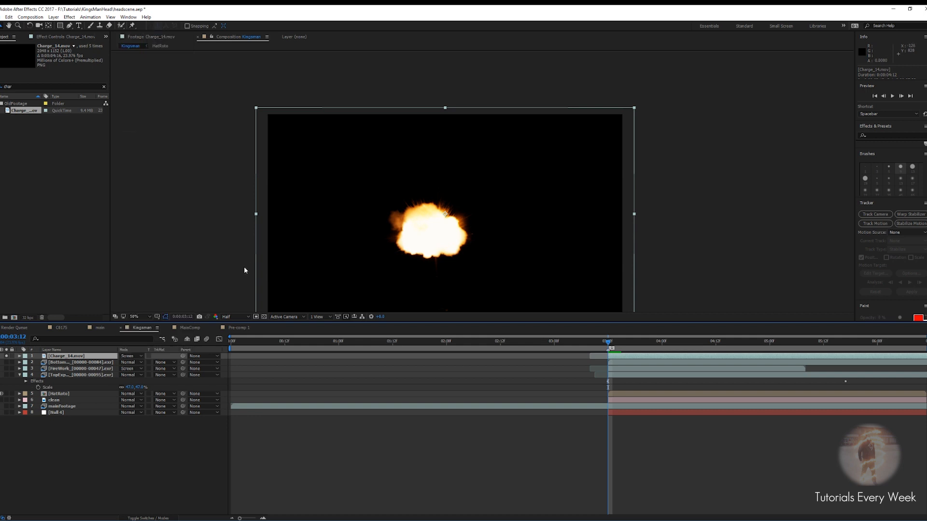
{"action": "left_click", "coordinate": [6, 356]}
Scale the charge explosion to about 52% and place it just left of the actor's head
{"action": "left_click", "coordinate": [419, 225]}
{"action": "left_click_drag", "start_coordinate": [418, 225], "coordinate": [442, 176]}
{"action": "key", "text": "s"}
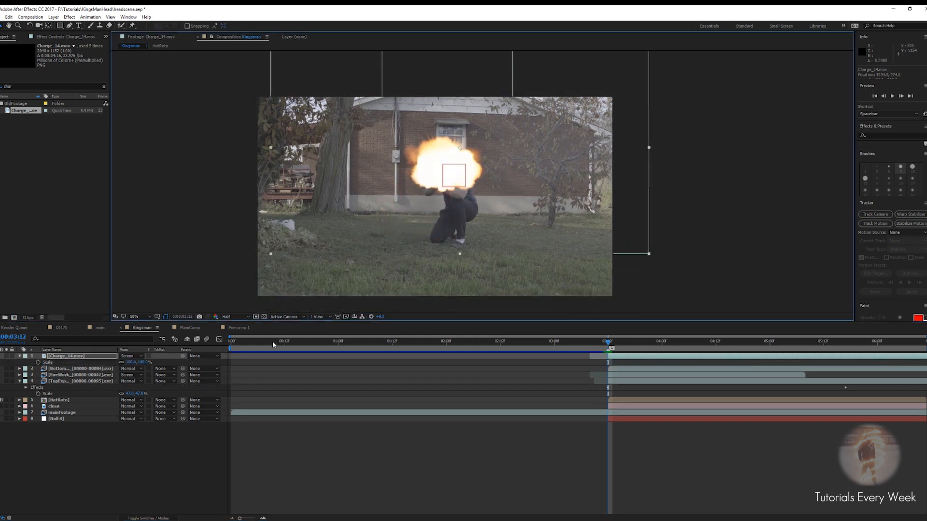
{"action": "left_click_drag", "start_coordinate": [131, 361], "coordinate": [113, 362]}
{"action": "scroll", "coordinate": [419, 161], "scroll_direction": "up", "scroll_amount": 1}
{"action": "left_click", "coordinate": [428, 139]}
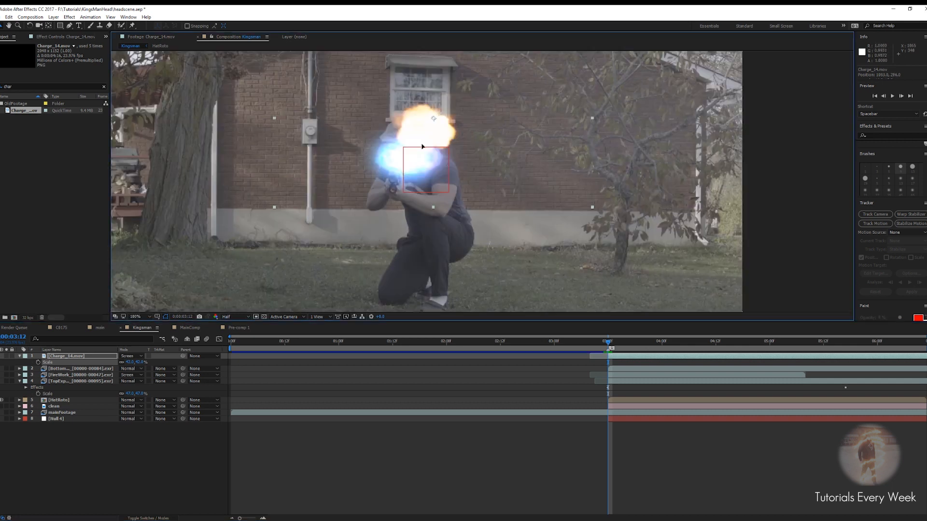
{"action": "left_click_drag", "start_coordinate": [428, 139], "coordinate": [411, 166]}
{"action": "left_click_drag", "start_coordinate": [128, 362], "coordinate": [124, 362]}
{"action": "left_click_drag", "start_coordinate": [423, 153], "coordinate": [423, 154]}
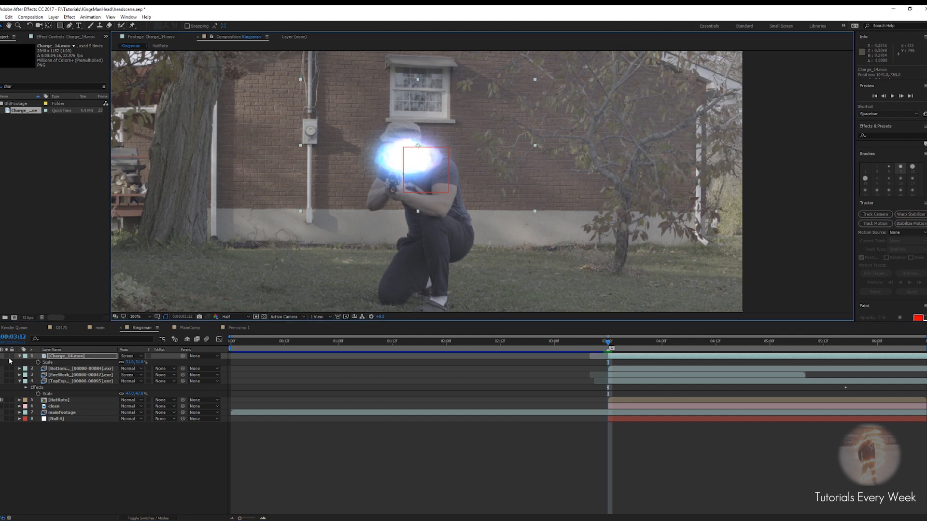
{"action": "left_click_drag", "start_coordinate": [417, 162], "coordinate": [350, 163]}
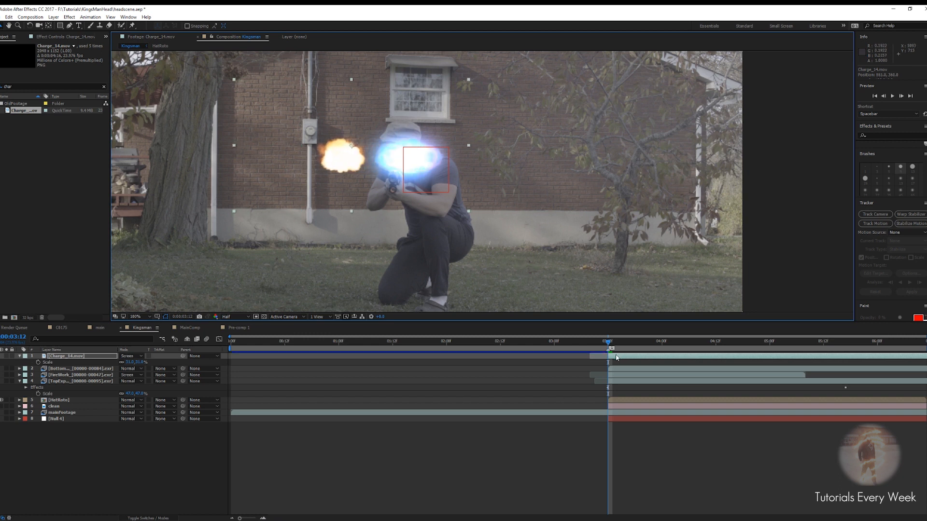
Apply Hue/Saturation to the Charge layer and set Master Hue to about 252°
{"action": "key", "text": "ctrl+space"}
{"action": "type", "text": "hue"}
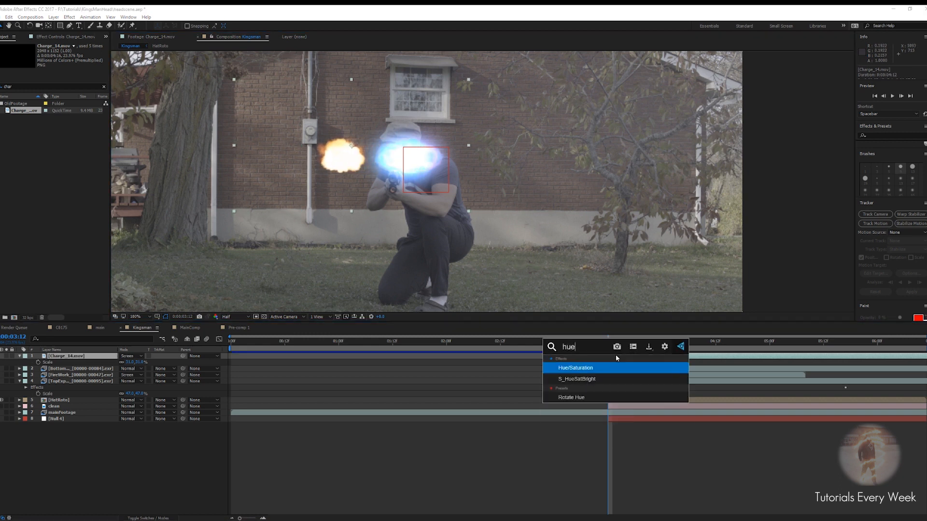
{"action": "key", "text": "Return"}
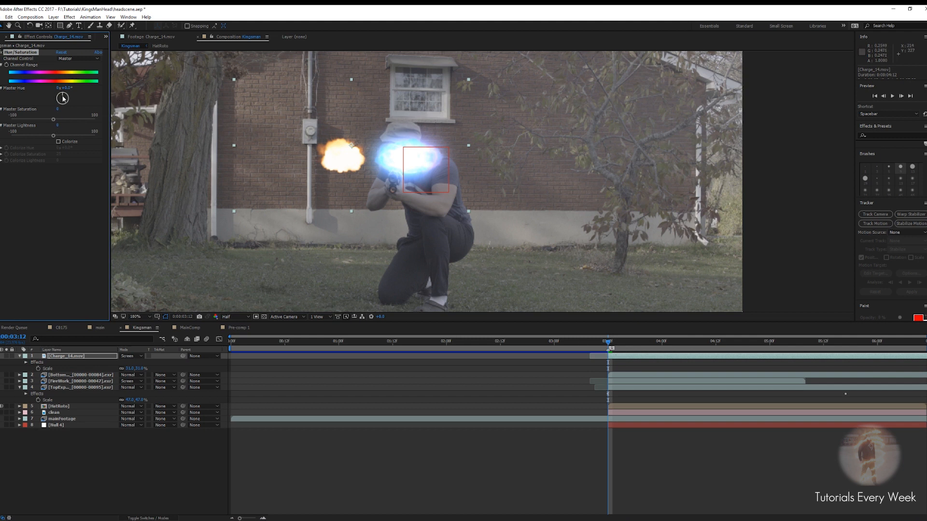
{"action": "mouse_move", "coordinate": [63, 98]}
{"action": "left_mouse_down"}
{"action": "mouse_move", "coordinate": [68, 107]}
{"action": "mouse_move", "coordinate": [52, 105]}
{"action": "left_mouse_up"}
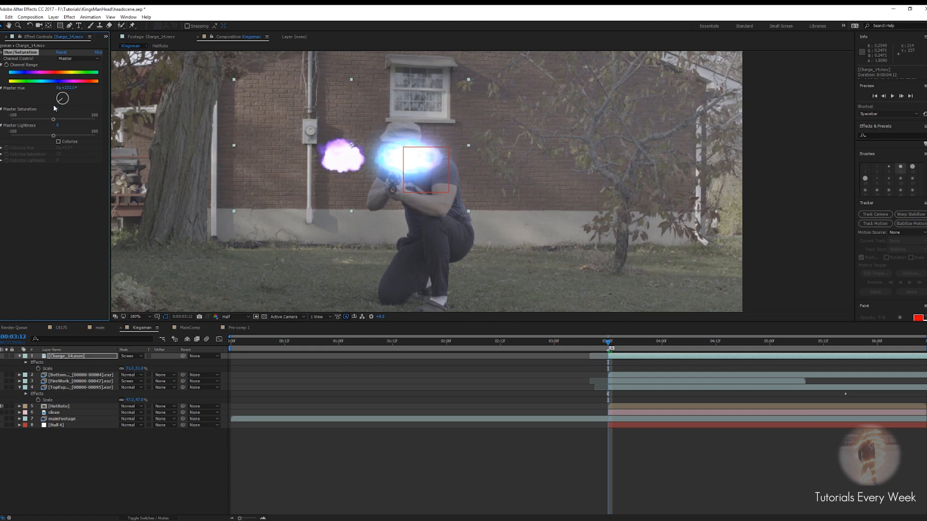
Lower the Master Saturation to about -20 and scrub to about 3:19 to check it
{"action": "scroll", "coordinate": [406, 144], "scroll_direction": "up", "scroll_amount": 2}
{"action": "scroll", "coordinate": [304, 181], "scroll_direction": "down", "scroll_amount": 2}
{"action": "scroll", "coordinate": [323, 178], "scroll_direction": "up", "scroll_amount": 2}
{"action": "left_click_drag", "start_coordinate": [52, 120], "coordinate": [48, 119]}
{"action": "left_click", "coordinate": [627, 342]}
{"action": "left_click_drag", "start_coordinate": [629, 344], "coordinate": [640, 342]}
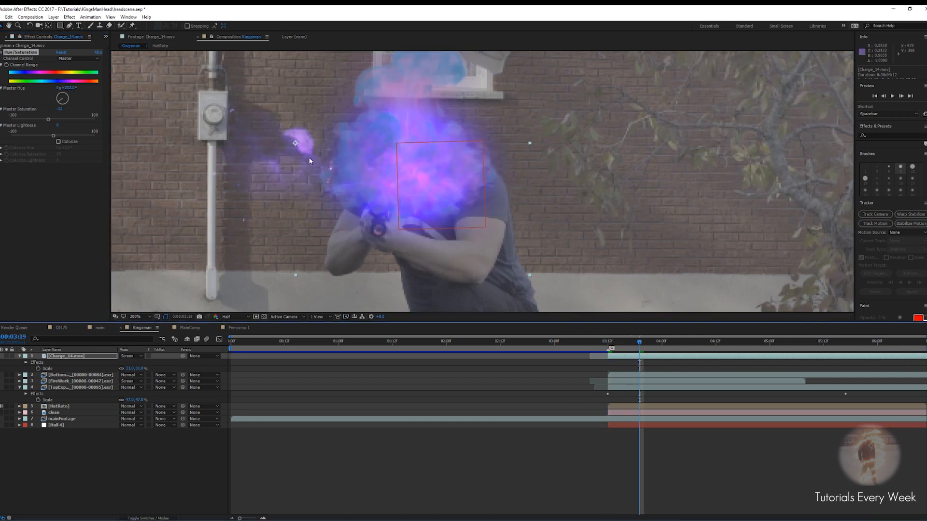
Move the charge explosion right so it sits over the actor's head at about 3:15
{"action": "scroll", "coordinate": [309, 161], "scroll_direction": "down", "scroll_amount": 1}
{"action": "left_click_drag", "start_coordinate": [636, 344], "coordinate": [621, 345]}
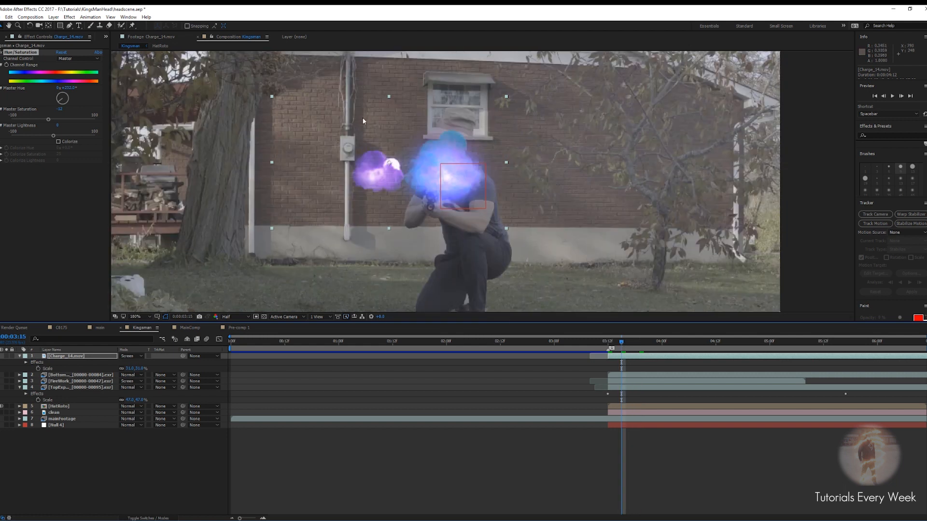
{"action": "key", "text": "period"}
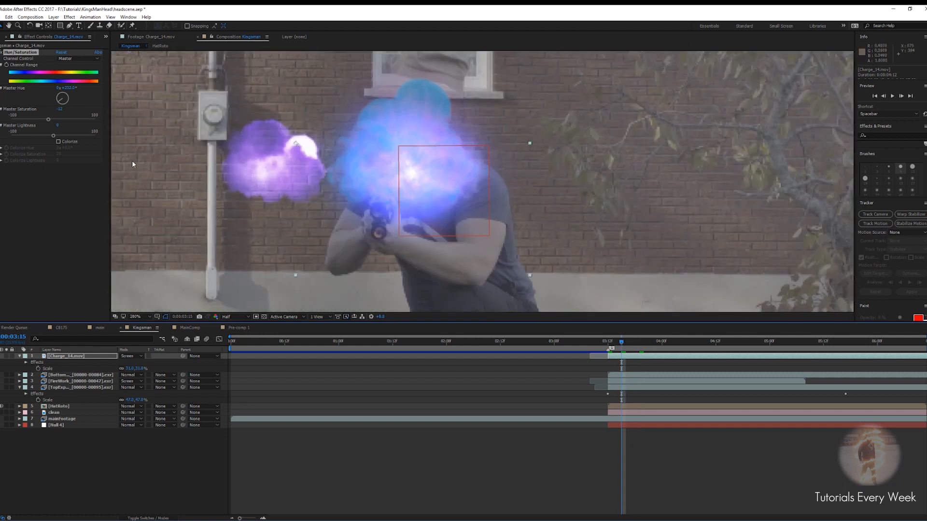
{"action": "left_click_drag", "start_coordinate": [270, 168], "coordinate": [411, 169]}
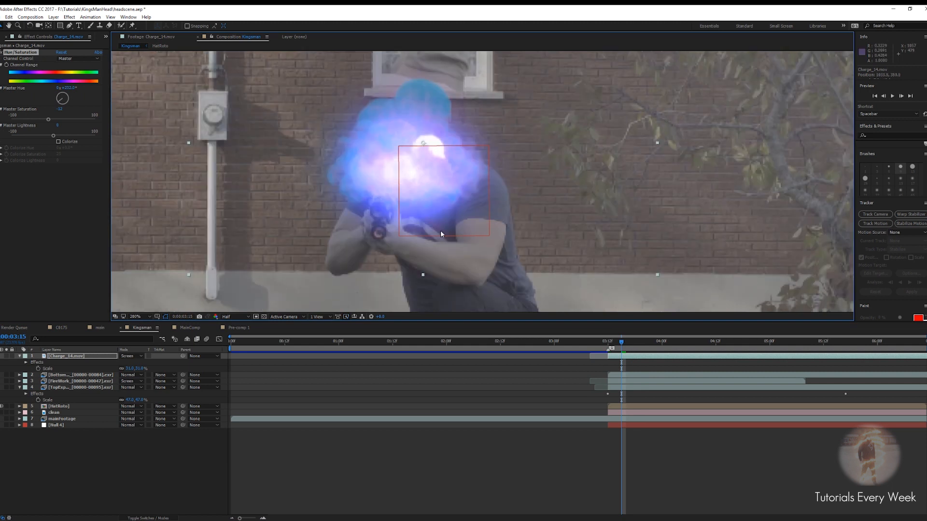
Preview the charge explosion over the head from about 3:10
{"action": "left_click", "coordinate": [609, 343]}
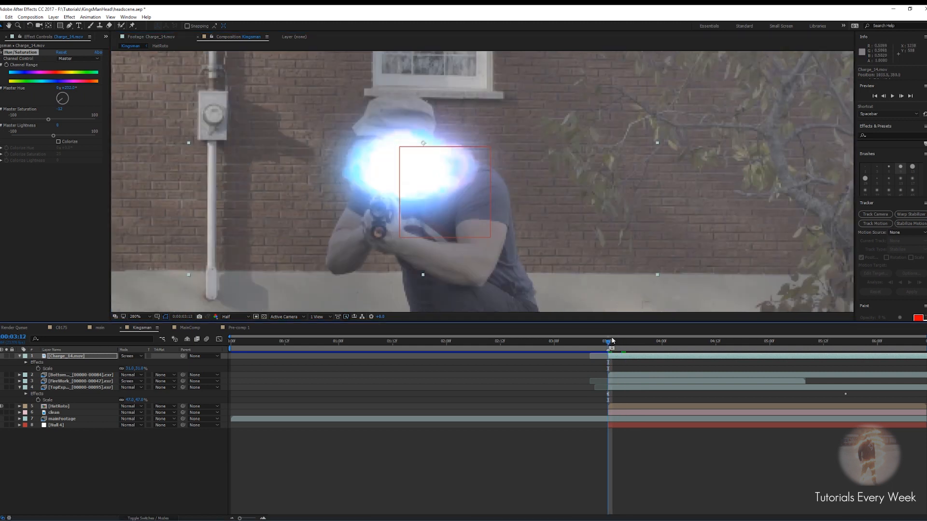
{"action": "left_click_drag", "start_coordinate": [609, 340], "coordinate": [599, 341]}
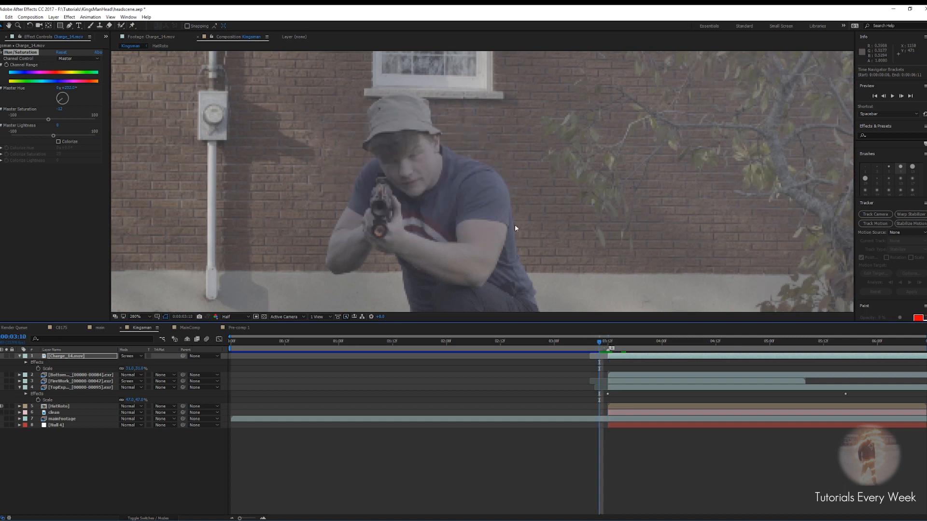
{"action": "scroll", "coordinate": [514, 224], "scroll_direction": "down", "scroll_amount": 4}
{"action": "key", "text": "space"}
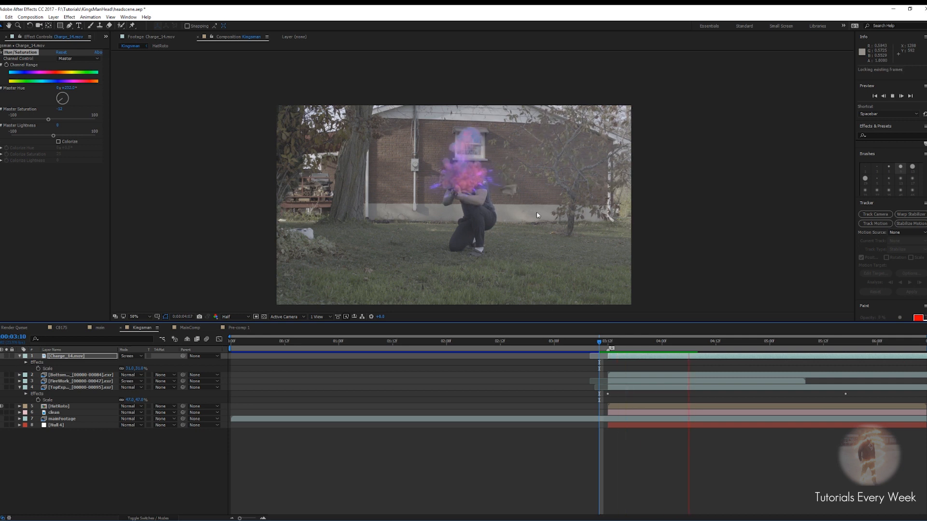
{"action": "scroll", "coordinate": [458, 195], "scroll_direction": "up", "scroll_amount": 4}
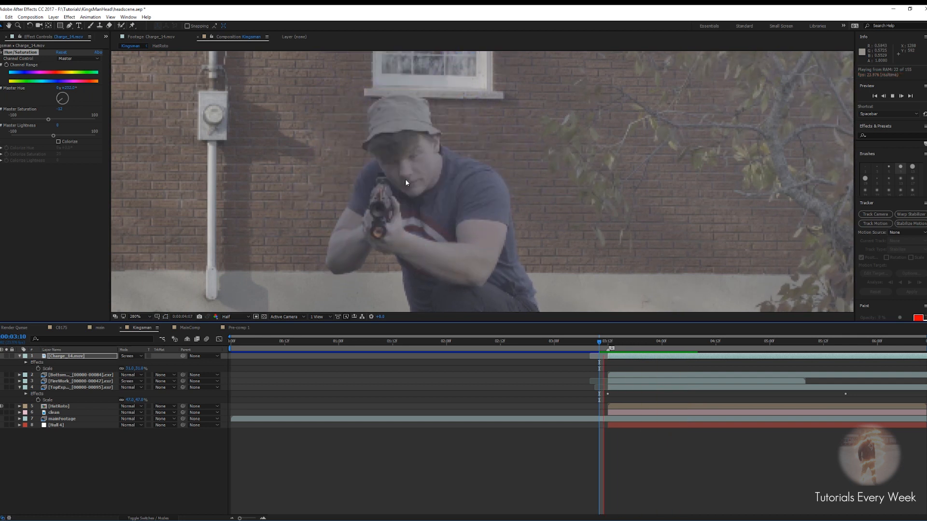
{"action": "scroll", "coordinate": [411, 173], "scroll_direction": "down", "scroll_amount": 2}
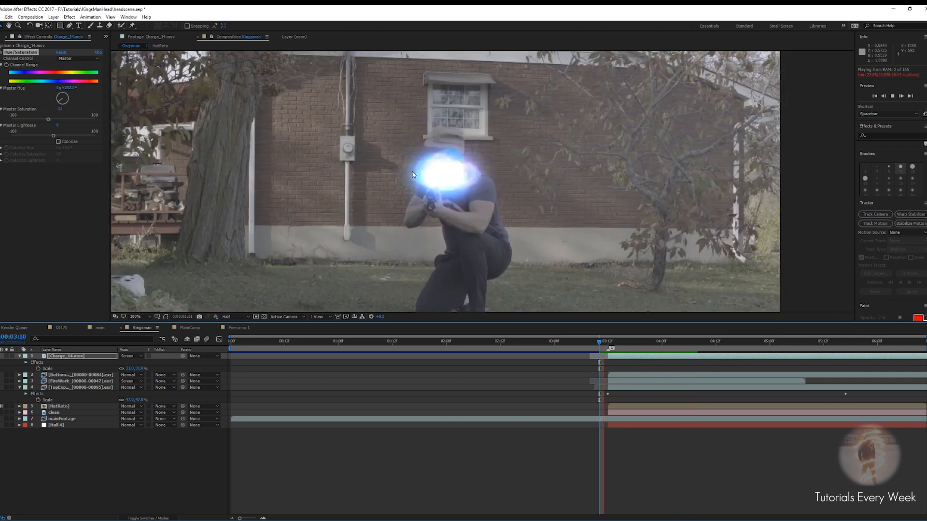
{"action": "key", "text": "space"}
Enlarge the Charge layer to about 90% scale, nudge it up over the head, and preview it
{"action": "key", "text": "s"}
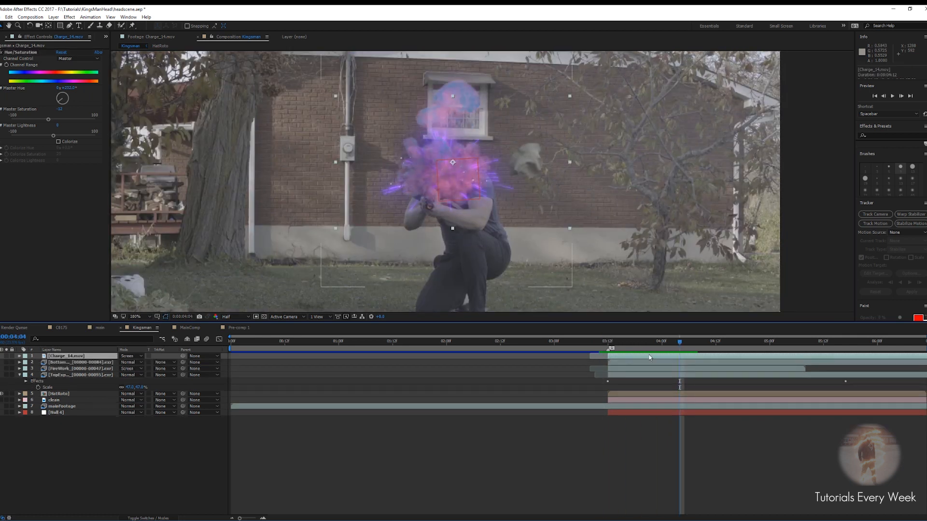
{"action": "key", "text": "s"}
{"action": "left_click_drag", "start_coordinate": [678, 347], "coordinate": [608, 346]}
{"action": "left_click_drag", "start_coordinate": [129, 362], "coordinate": [145, 359]}
{"action": "left_click_drag", "start_coordinate": [442, 185], "coordinate": [448, 178]}
{"action": "left_click_drag", "start_coordinate": [609, 342], "coordinate": [595, 341]}
{"action": "key", "text": "space"}
{"action": "scroll", "coordinate": [584, 201], "scroll_direction": "down", "scroll_amount": 1}
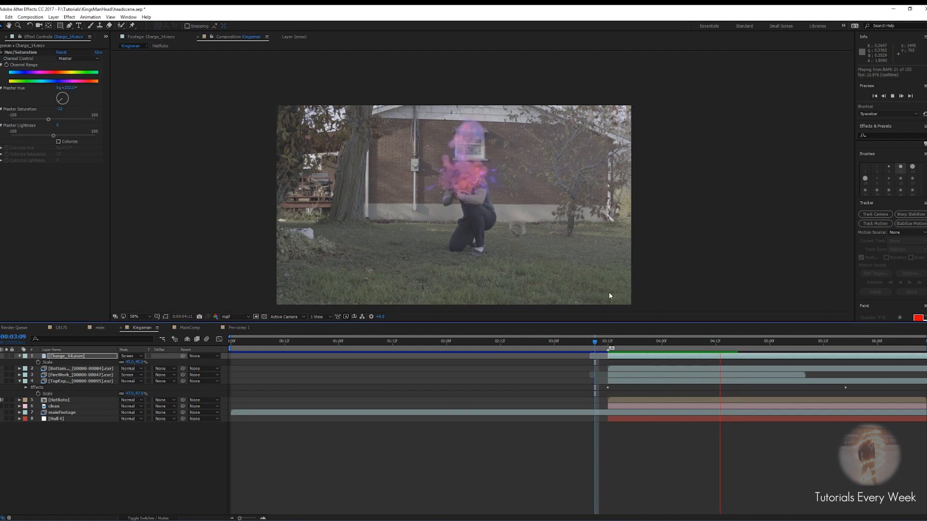
{"action": "key", "text": "space"}
Solo the Charge layer at about 4:14, draw a pen mask around the explosion, and feather the mask
{"action": "left_click", "coordinate": [11, 362]}
{"action": "left_click", "coordinate": [6, 356]}
{"action": "left_click_drag", "start_coordinate": [614, 346], "coordinate": [724, 344]}
{"action": "left_click", "coordinate": [703, 357]}
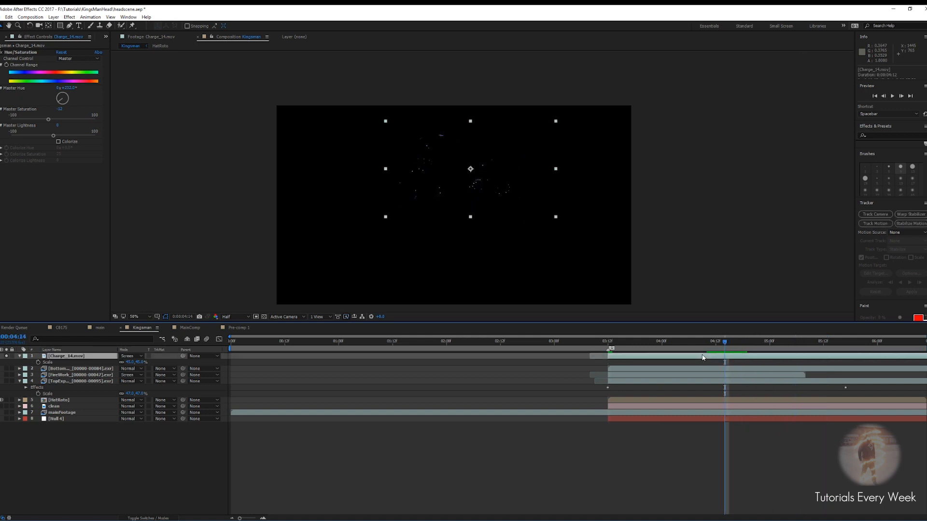
{"action": "left_click", "coordinate": [69, 26]}
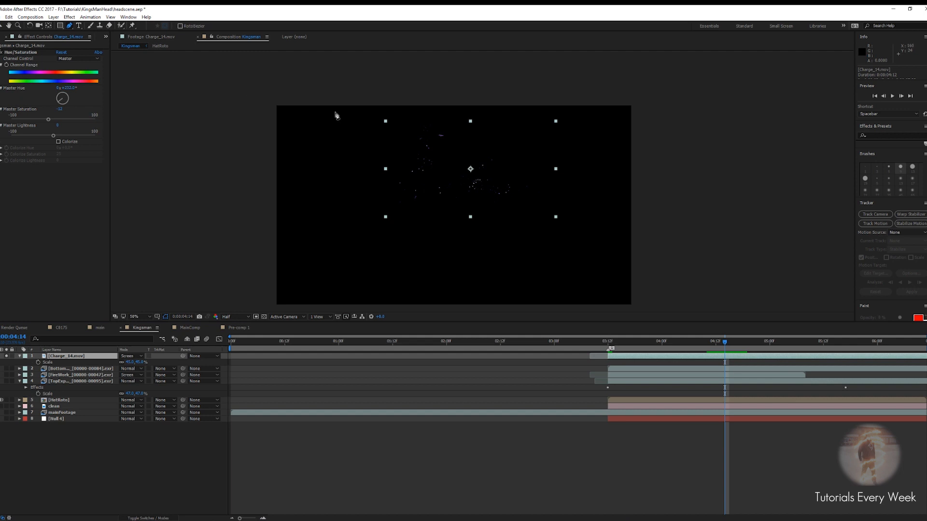
{"action": "left_click", "coordinate": [414, 201]}
{"action": "left_click", "coordinate": [537, 204]}
{"action": "left_click", "coordinate": [535, 158]}
{"action": "left_click_drag", "start_coordinate": [509, 119], "coordinate": [488, 116]}
{"action": "left_click", "coordinate": [422, 110]}
{"action": "left_click", "coordinate": [398, 145]}
{"action": "left_click", "coordinate": [414, 201]}
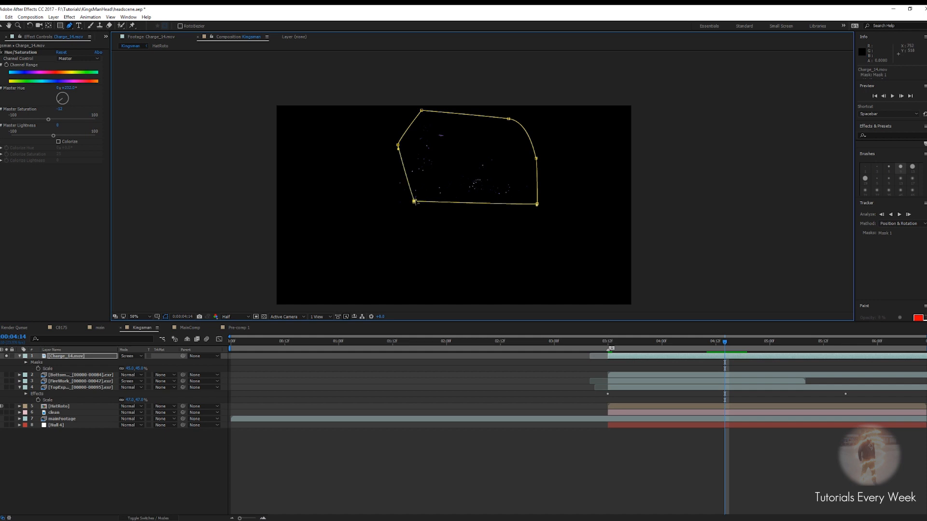
{"action": "key", "text": "f"}
{"action": "left_click_drag", "start_coordinate": [130, 370], "coordinate": [146, 373]}
Keyframe the Charge layer's opacity to fade from 100% to 0% between about 4:17 and 5:07
{"action": "left_click_drag", "start_coordinate": [726, 348], "coordinate": [770, 348]}
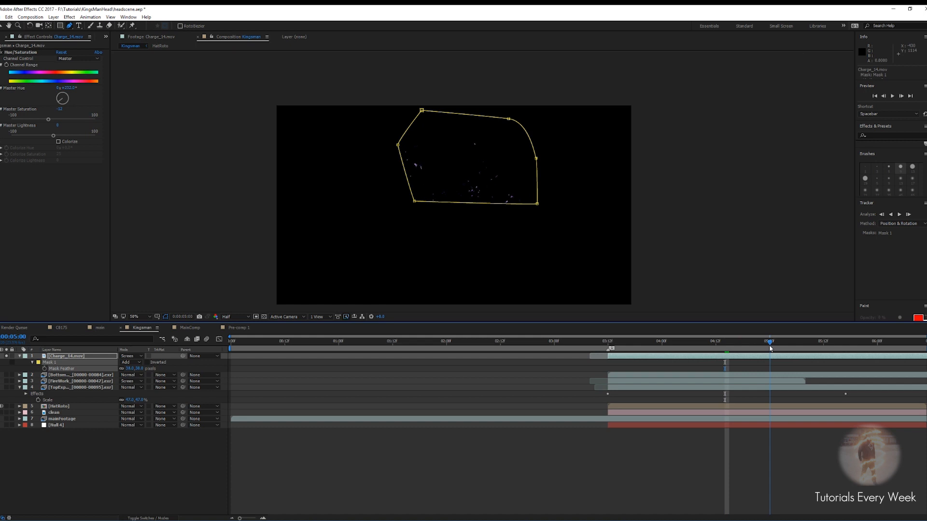
{"action": "key", "text": "t"}
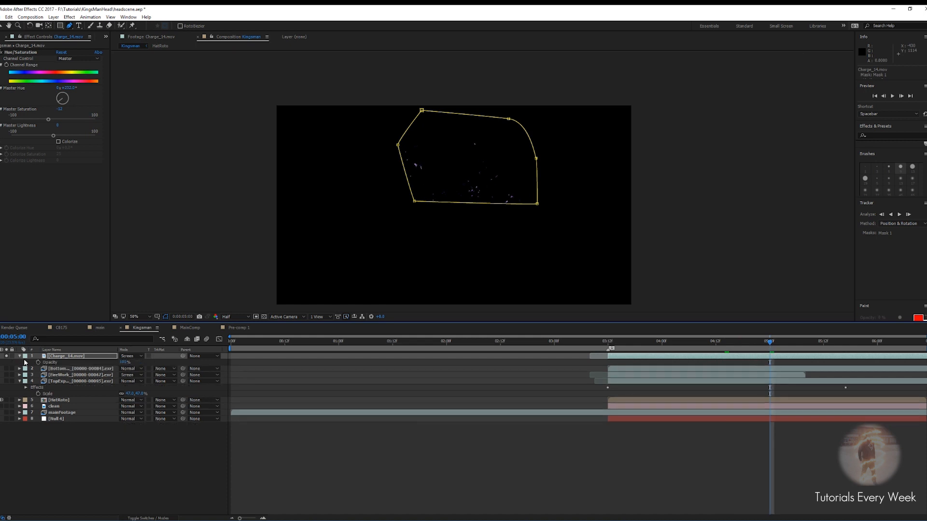
{"action": "left_click", "coordinate": [50, 362]}
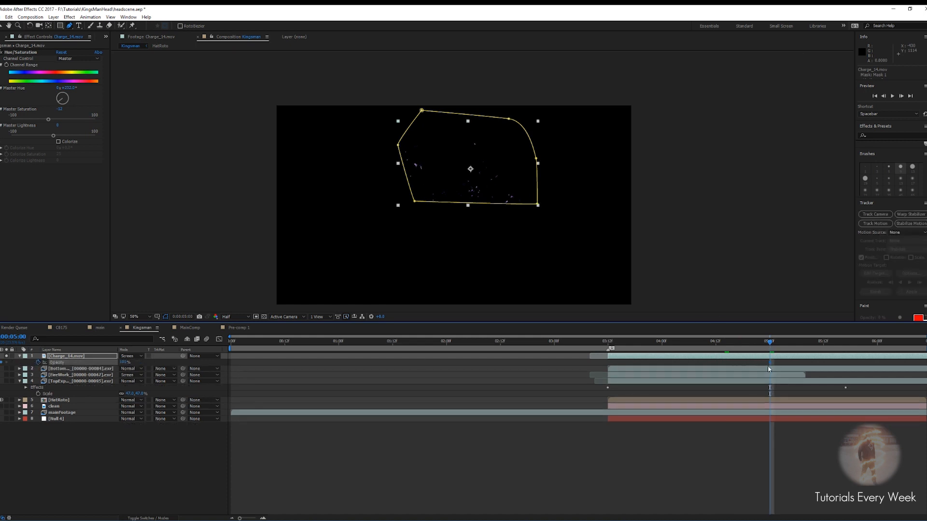
{"action": "left_click_drag", "start_coordinate": [769, 363], "coordinate": [715, 363]}
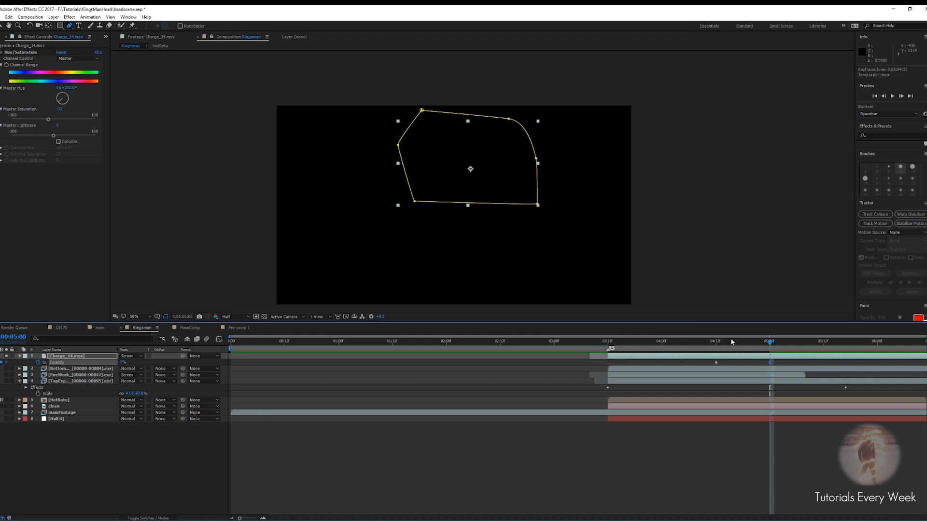
{"action": "left_click_drag", "start_coordinate": [777, 363], "coordinate": [798, 367]}
Turn off the Charge layer's solo and preview the masked, fading explosion in the shot
{"action": "left_click_drag", "start_coordinate": [716, 363], "coordinate": [604, 346]}
{"action": "key", "text": "space"}
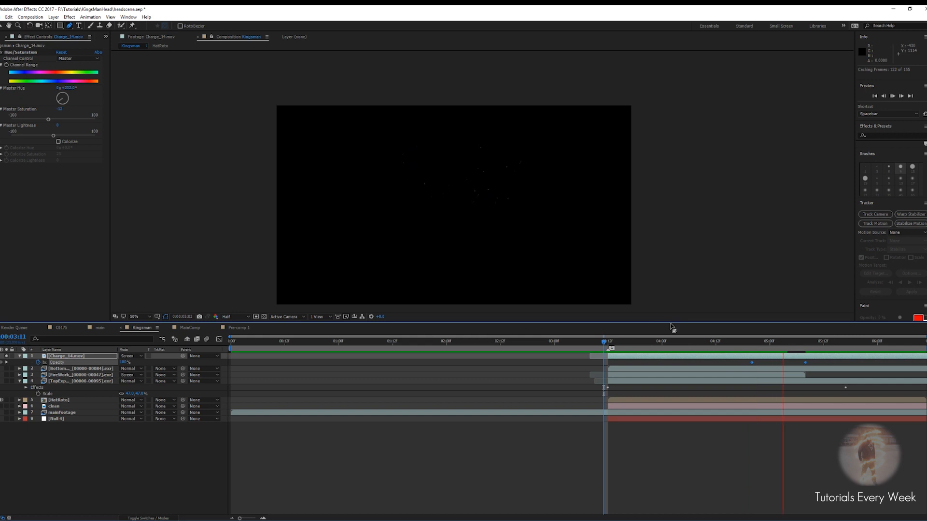
{"action": "key", "text": "space"}
{"action": "key", "text": "space"}
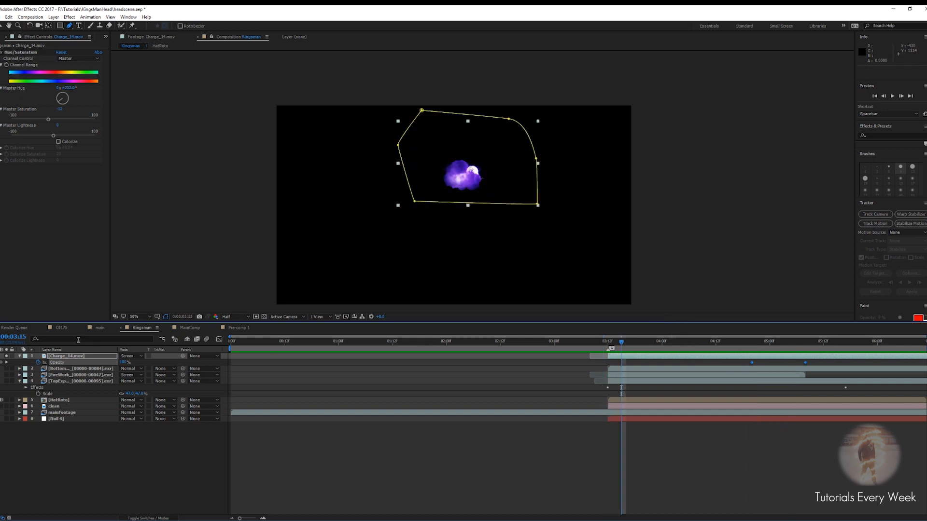
{"action": "left_click", "coordinate": [6, 357]}
{"action": "left_click_drag", "start_coordinate": [621, 343], "coordinate": [595, 343]}
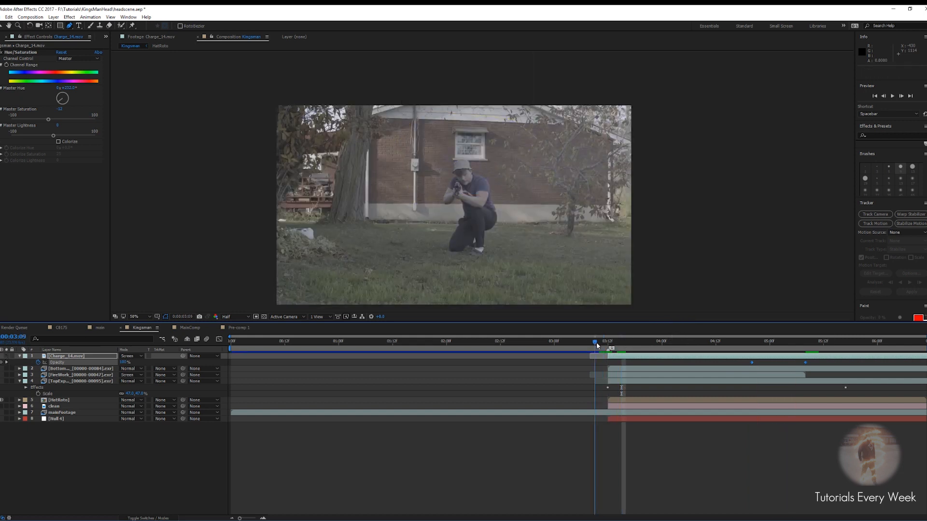
{"action": "key", "text": "space"}
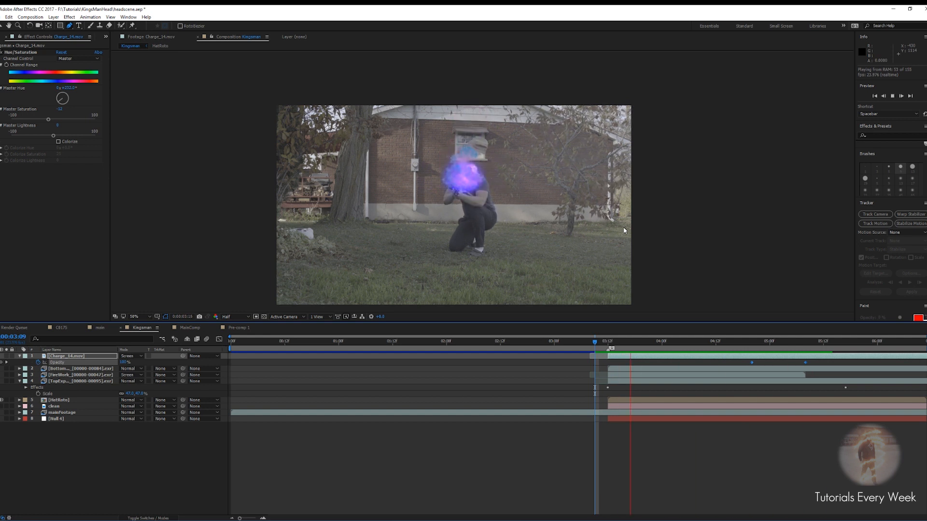
{"action": "key", "text": "space"}
{"action": "scroll", "coordinate": [624, 230], "scroll_direction": "up", "scroll_amount": 2}
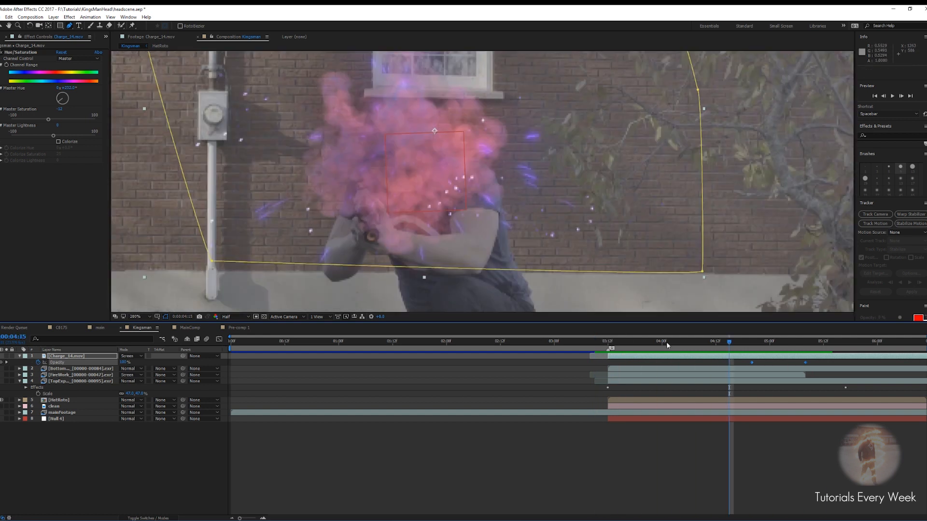
{"action": "left_click_drag", "start_coordinate": [725, 341], "coordinate": [680, 343]}
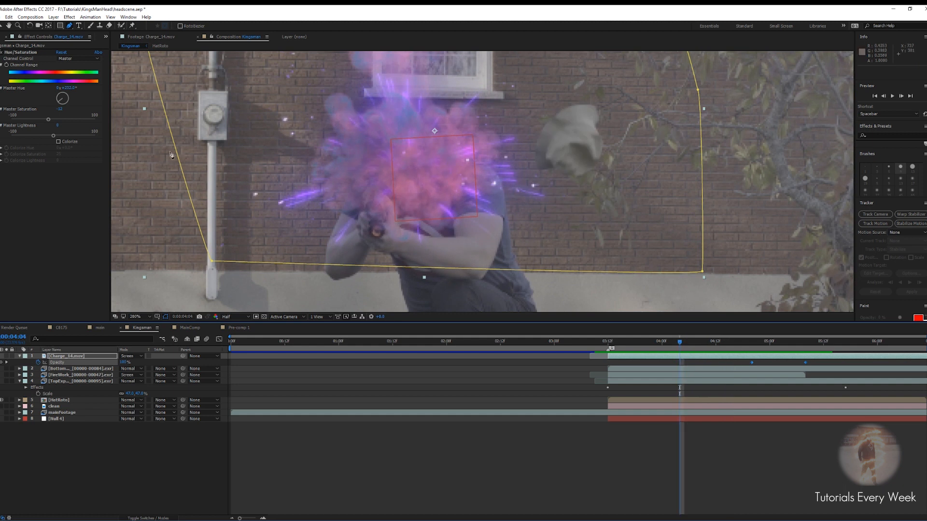
On the FireWork layer, lower the Glow Threshold to about 23% and increase the Glow Radius and Glow 2 Radius
{"action": "left_click", "coordinate": [80, 374]}
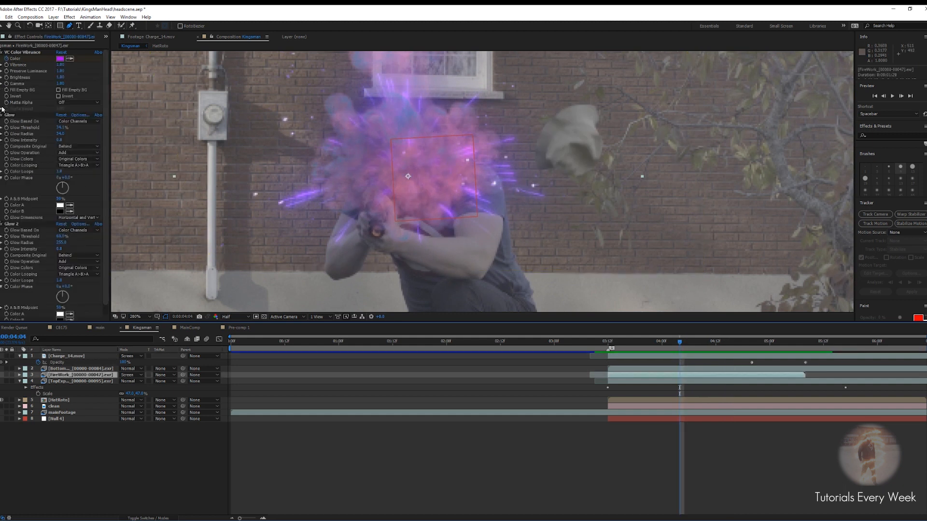
{"action": "left_click_drag", "start_coordinate": [61, 136], "coordinate": [73, 135]}
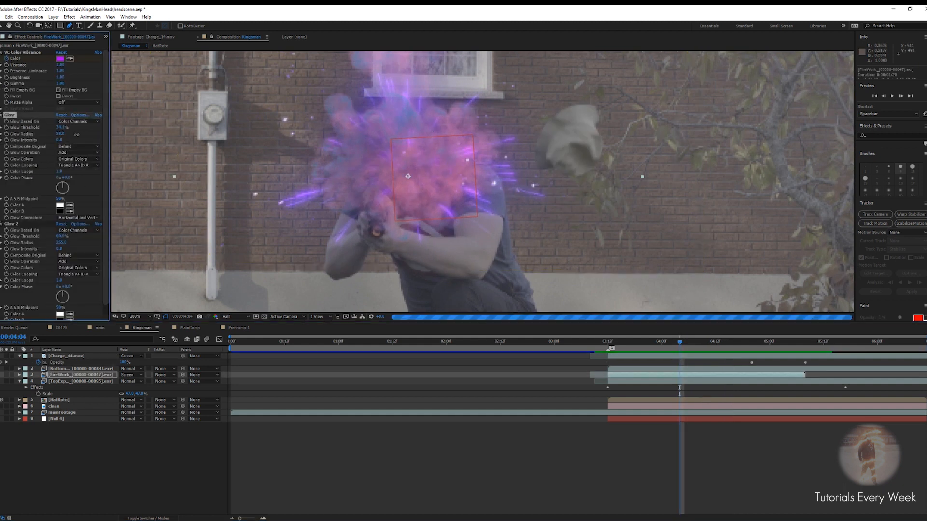
{"action": "key", "text": "ctrl+z"}
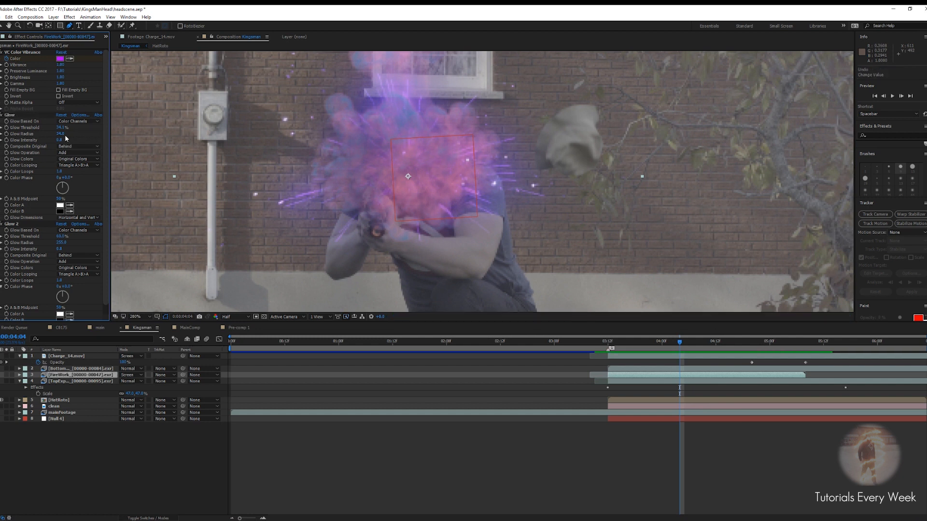
{"action": "mouse_move", "coordinate": [62, 137]}
{"action": "left_mouse_down"}
{"action": "mouse_move", "coordinate": [50, 134]}
{"action": "mouse_move", "coordinate": [58, 136]}
{"action": "left_mouse_up"}
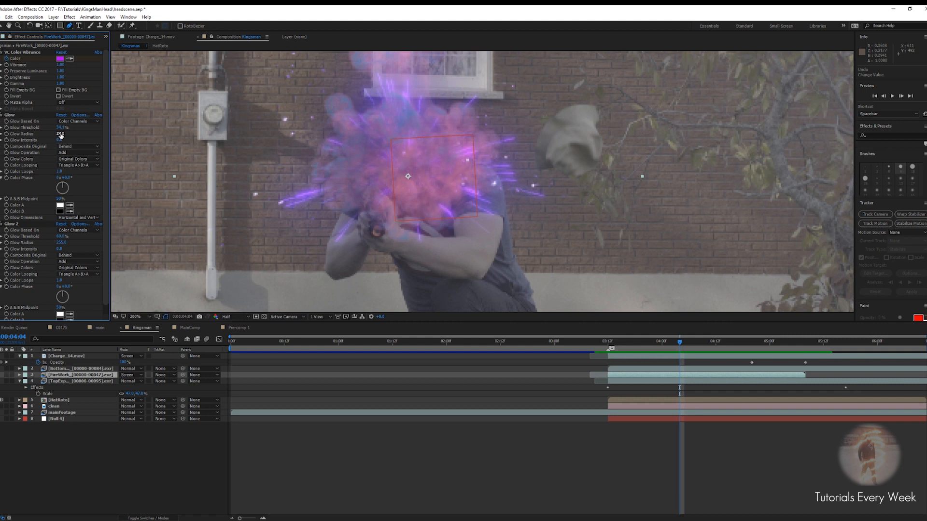
{"action": "left_click_drag", "start_coordinate": [61, 130], "coordinate": [52, 131]}
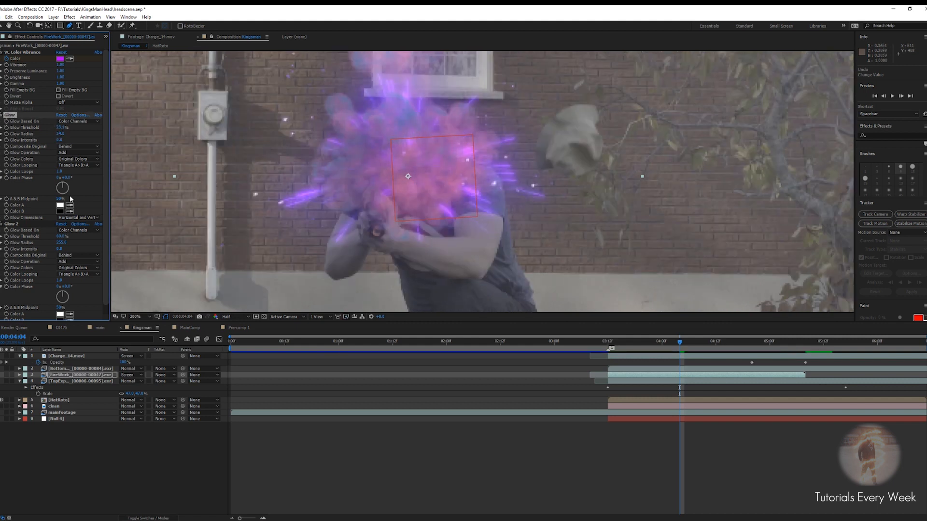
{"action": "left_click_drag", "start_coordinate": [61, 238], "coordinate": [91, 242]}
{"action": "left_click_drag", "start_coordinate": [61, 134], "coordinate": [76, 141]}
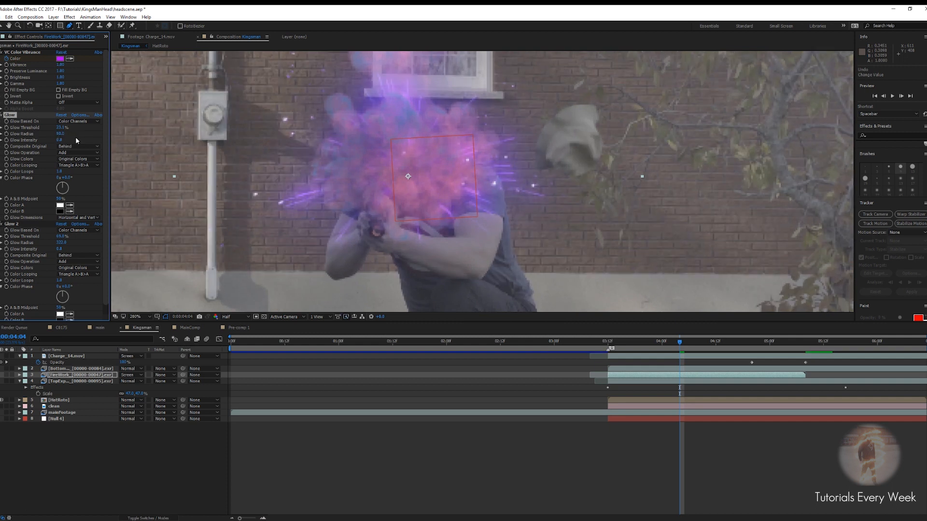
{"action": "key", "text": "comma"}
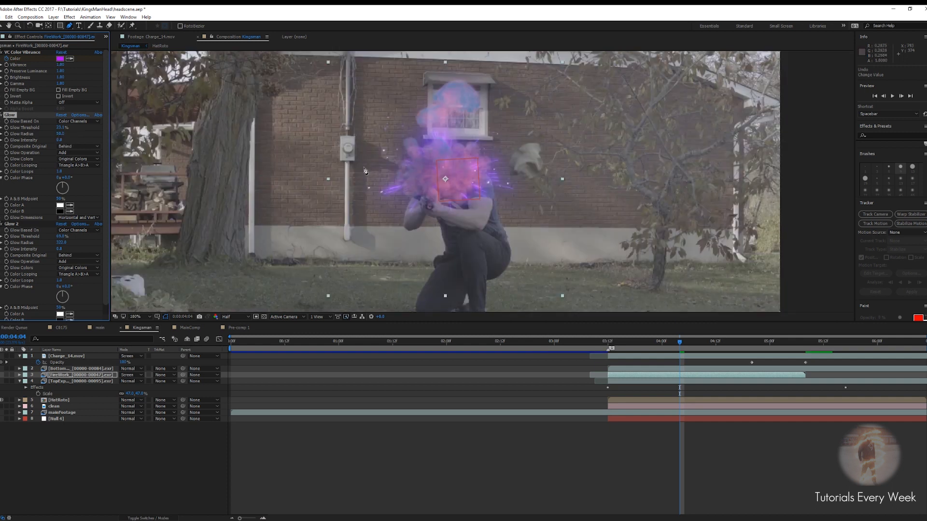
{"action": "left_click_drag", "start_coordinate": [62, 135], "coordinate": [66, 135]}
Preview the firework glow and explosions from about 3:09
{"action": "scroll", "coordinate": [505, 202], "scroll_direction": "down", "scroll_amount": 1}
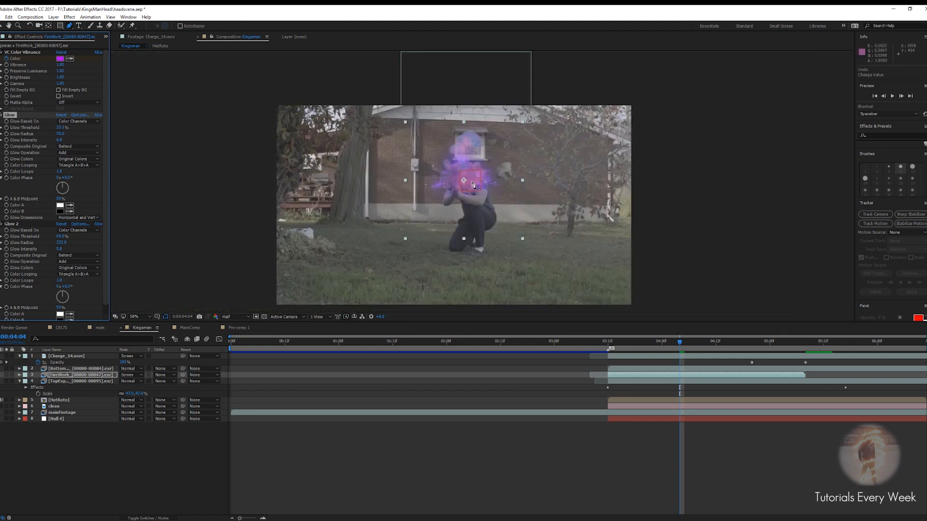
{"action": "scroll", "coordinate": [473, 184], "scroll_direction": "up", "scroll_amount": 1}
{"action": "key", "text": "v"}
{"action": "scroll", "coordinate": [477, 181], "scroll_direction": "down", "scroll_amount": 1}
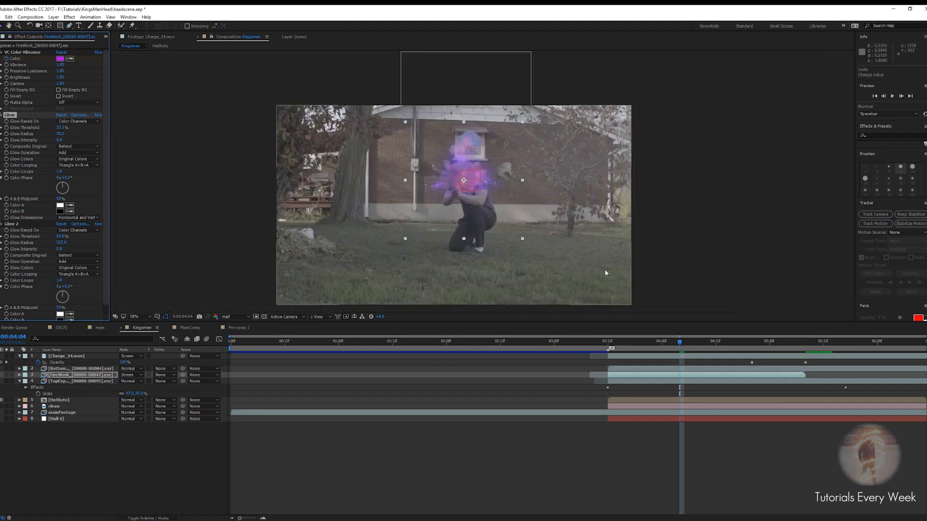
{"action": "left_click_drag", "start_coordinate": [681, 349], "coordinate": [595, 349]}
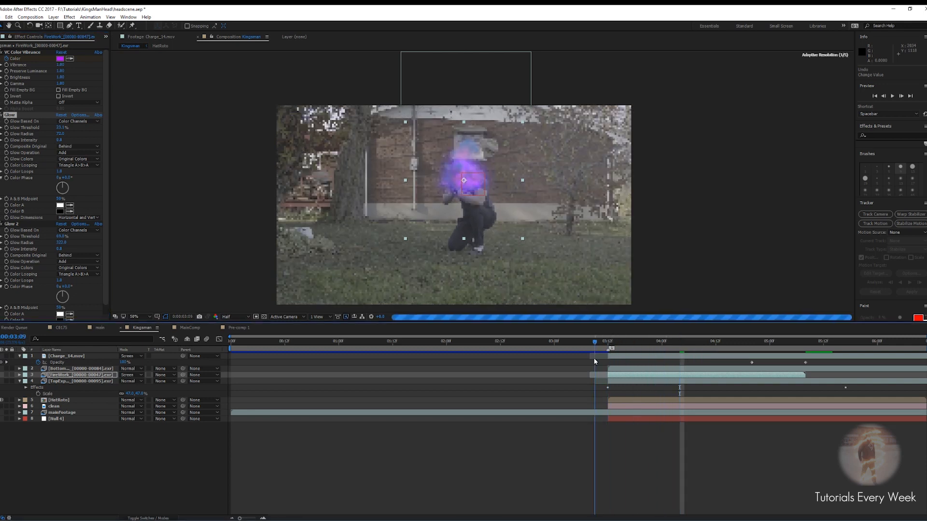
{"action": "key", "text": "space"}
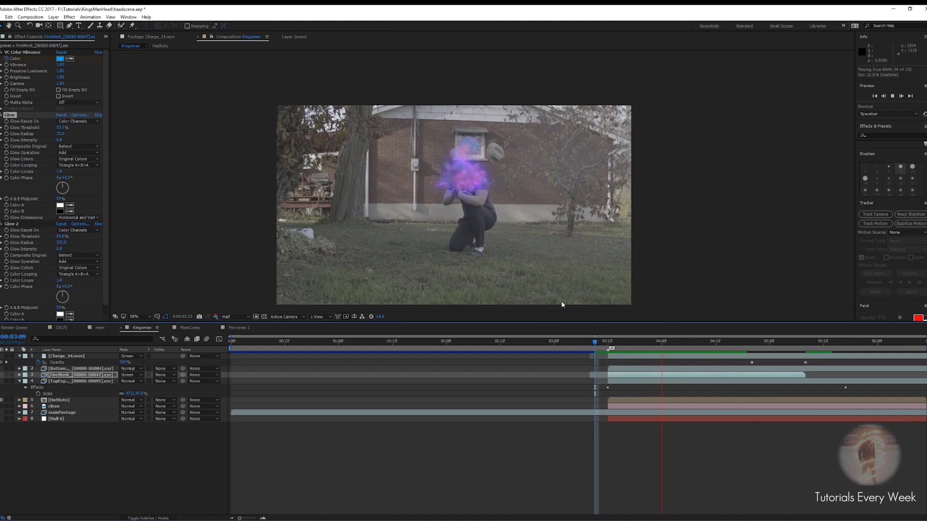
{"action": "left_click", "coordinate": [599, 348]}
{"action": "left_click_drag", "start_coordinate": [599, 347], "coordinate": [612, 347]}
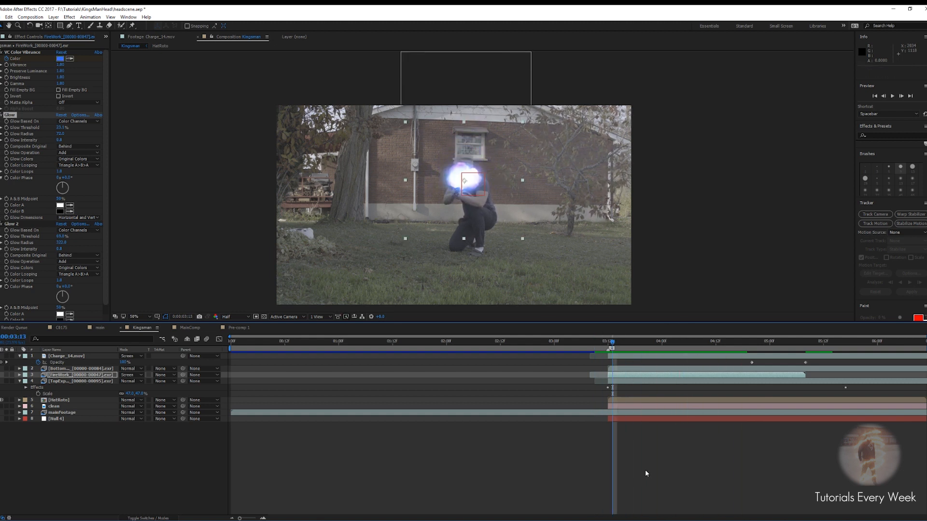
Create a new white solid layer named shockwave
{"action": "right_click", "coordinate": [648, 472]}
{"action": "mouse_move", "coordinate": [686, 390]}
{"action": "left_click", "coordinate": [753, 409]}
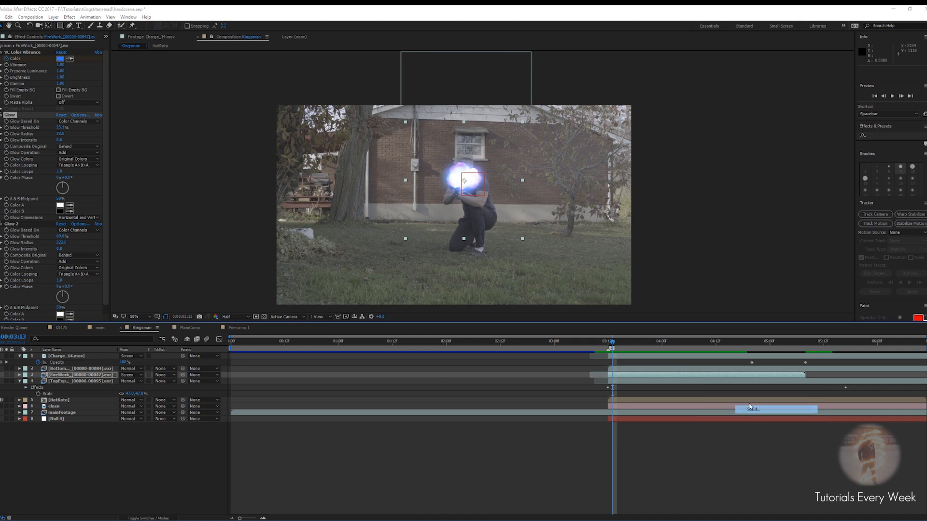
{"action": "left_click", "coordinate": [461, 312]}
{"action": "left_click_drag", "start_coordinate": [452, 350], "coordinate": [412, 315]}
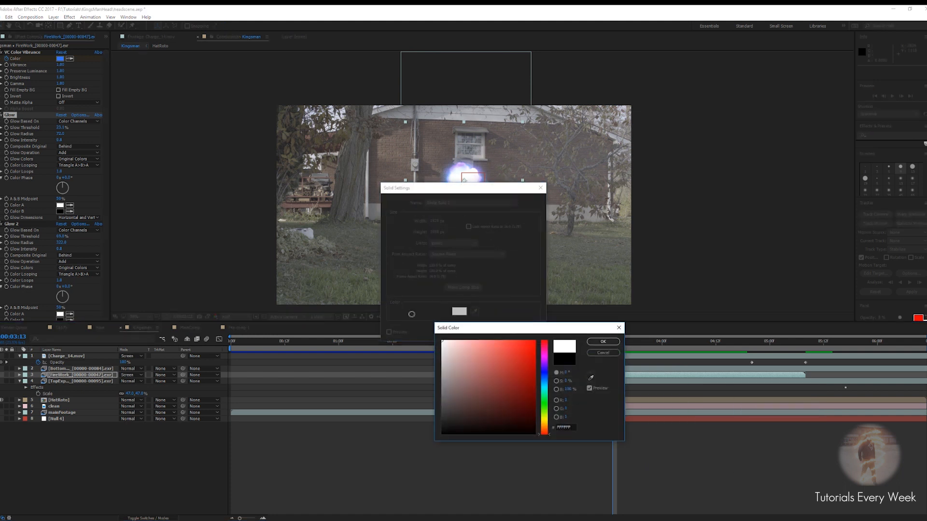
{"action": "left_click", "coordinate": [613, 343]}
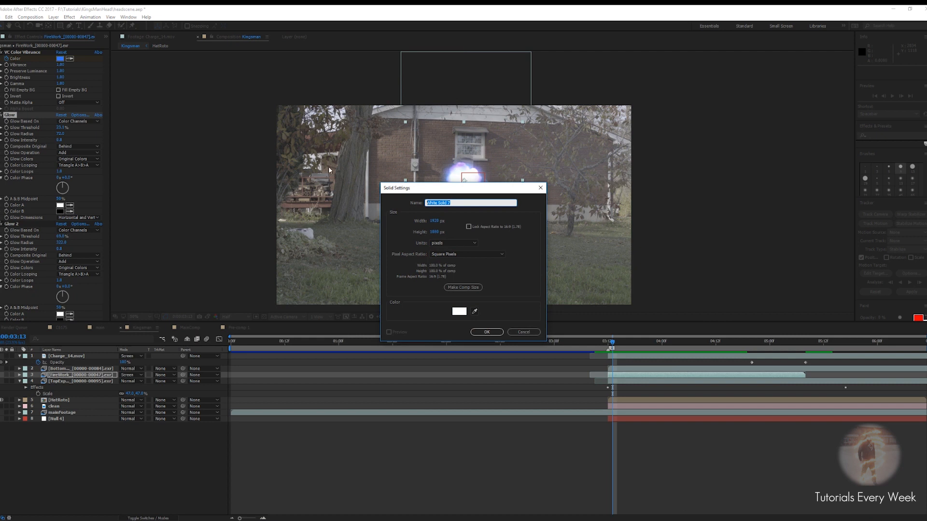
{"action": "type", "text": "shockwave"}
{"action": "key", "text": "Return"}
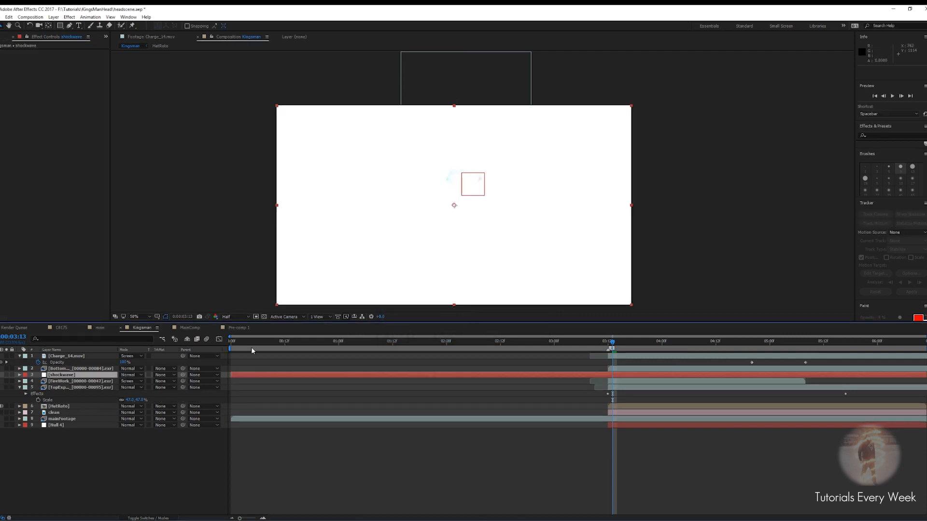
Draw a circular ellipse mask on the shockwave solid around the glowing explosion near the actor's head
{"action": "left_click", "coordinate": [1, 375]}
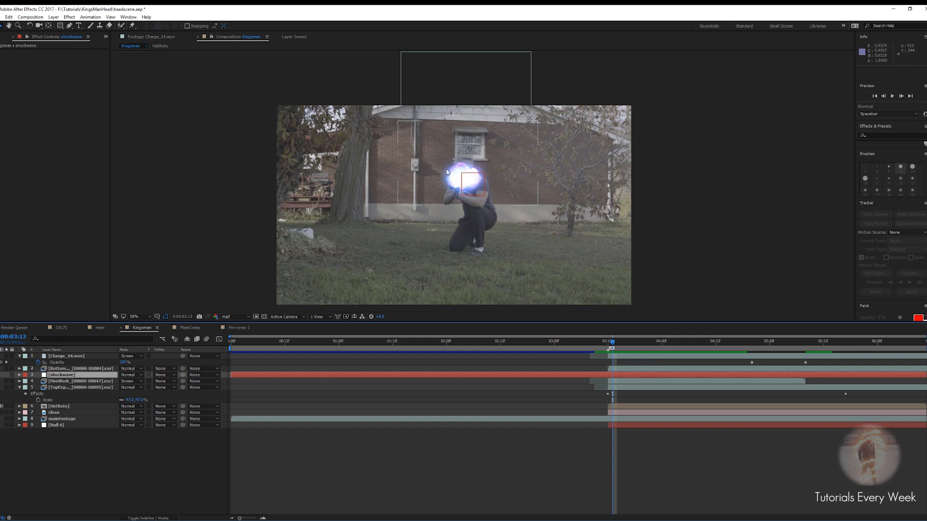
{"action": "scroll", "coordinate": [463, 185], "scroll_direction": "up", "scroll_amount": 2}
{"action": "left_click_drag", "start_coordinate": [462, 184], "coordinate": [478, 203]}
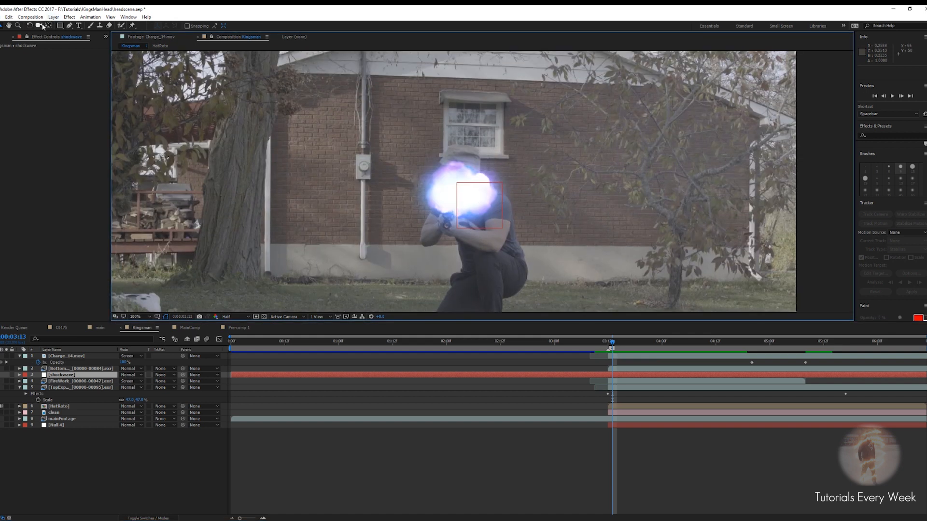
{"action": "left_click", "coordinate": [59, 25]}
{"action": "left_click_drag", "start_coordinate": [60, 25], "coordinate": [82, 48]}
{"action": "left_click_drag", "start_coordinate": [408, 144], "coordinate": [477, 198]}
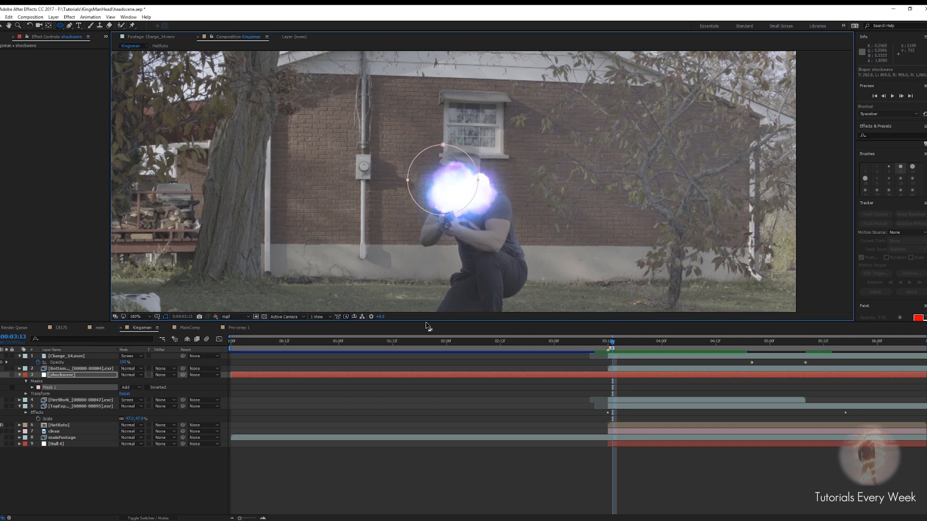
{"action": "left_click", "coordinate": [1, 387]}
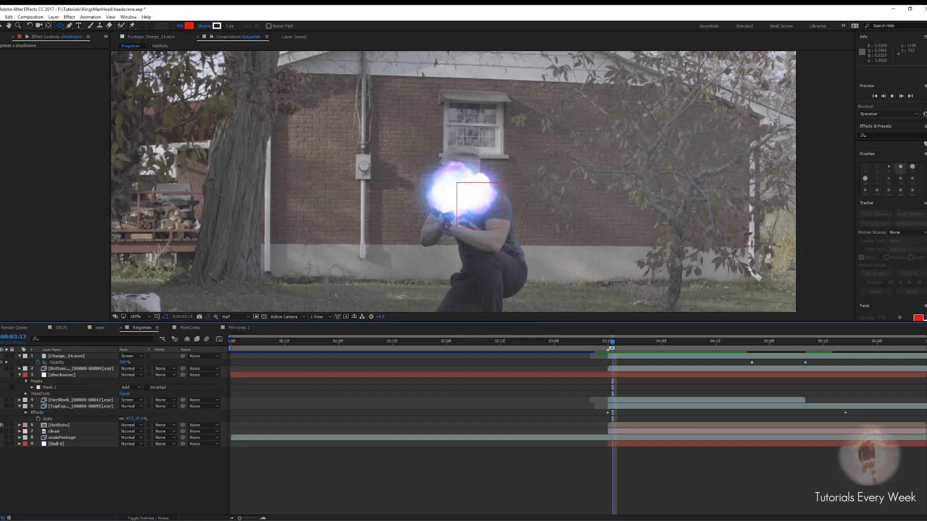
{"action": "left_click", "coordinate": [0, 375]}
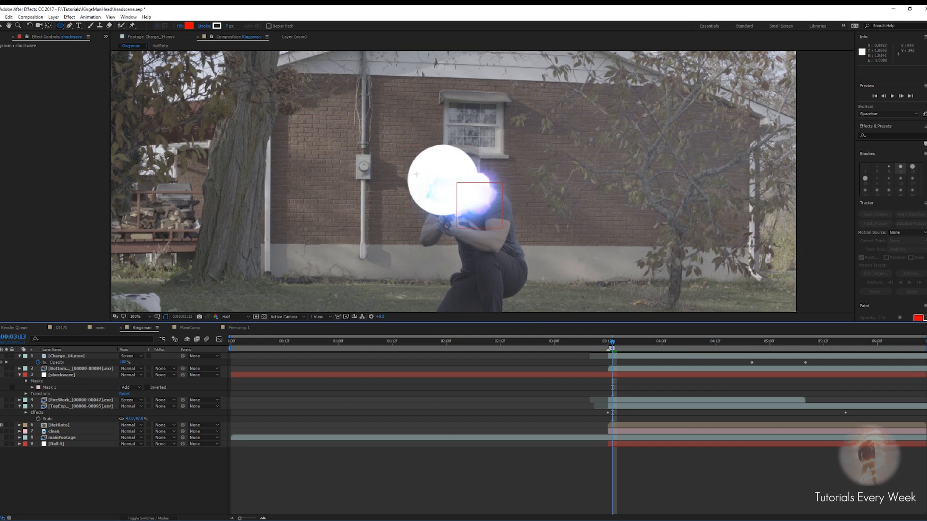
Trim the shockwave layer so it starts at 0:00:03:12
{"action": "key", "text": "v"}
{"action": "left_click", "coordinate": [615, 375]}
{"action": "left_click_drag", "start_coordinate": [613, 343], "coordinate": [606, 343]}
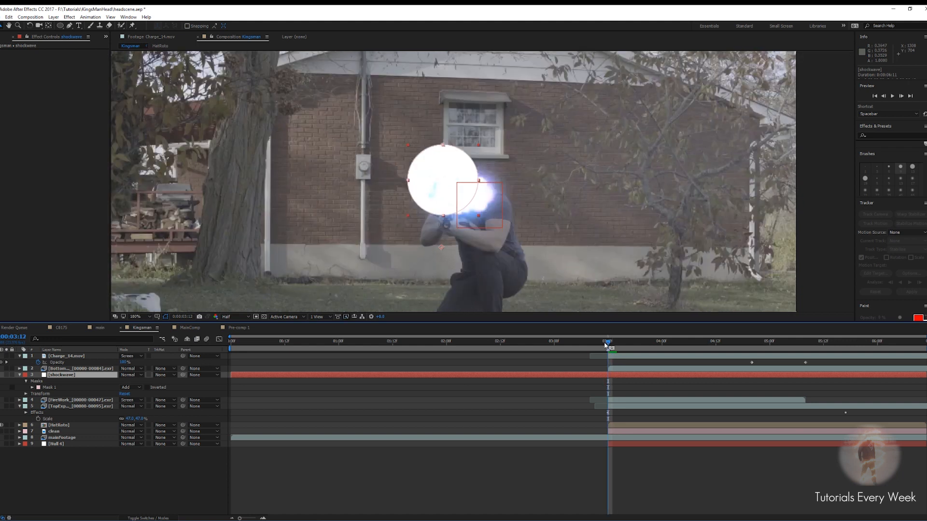
{"action": "key", "text": "alt+bracketleft"}
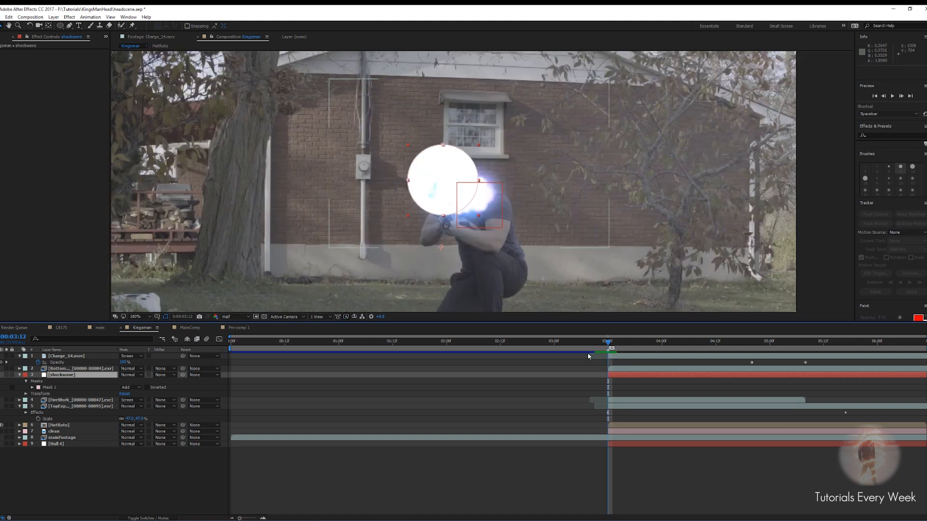
Add a second mask to the shockwave layer and set its mode to Subtract
{"action": "key", "text": "m"}
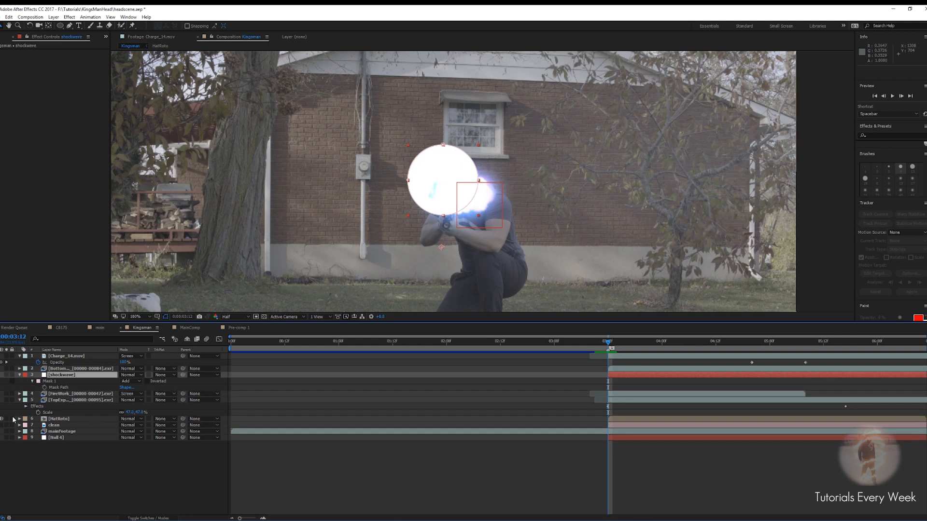
{"action": "key", "text": "m"}
{"action": "key", "text": "m"}
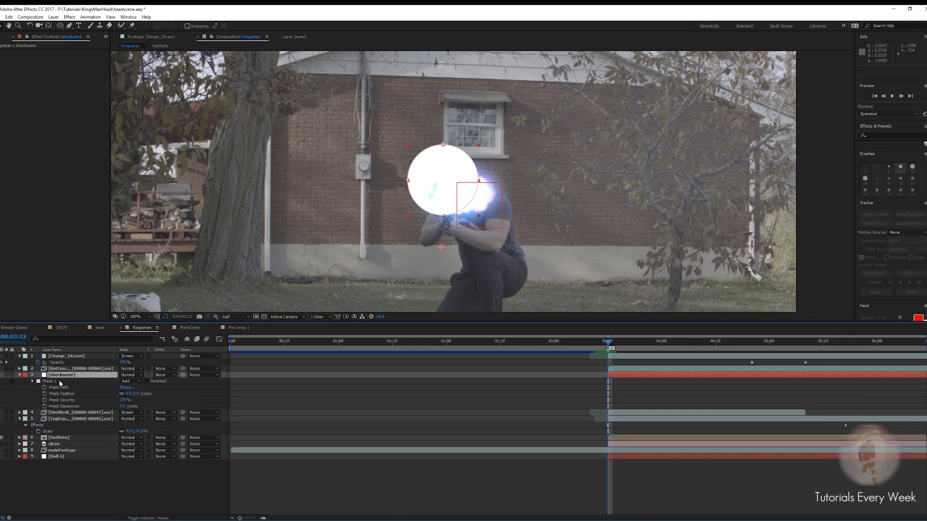
{"action": "left_click", "coordinate": [51, 382]}
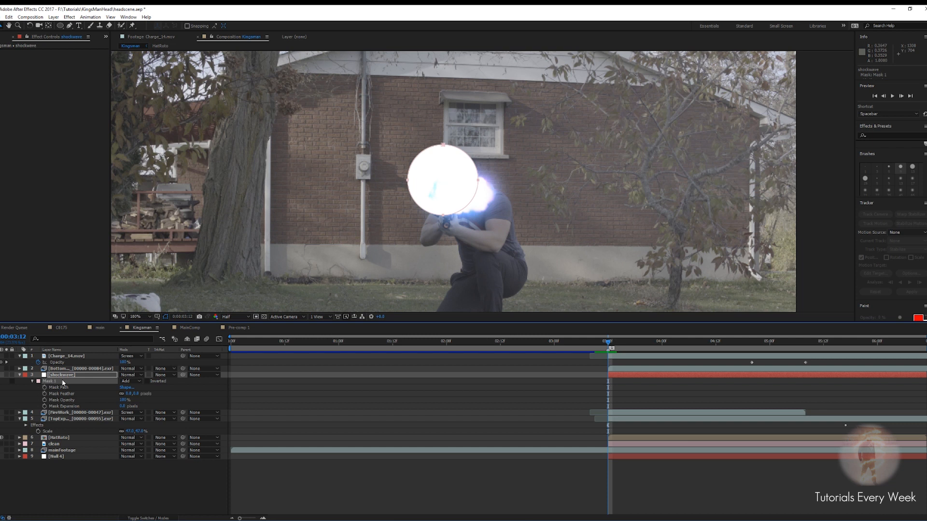
{"action": "left_click", "coordinate": [63, 376]}
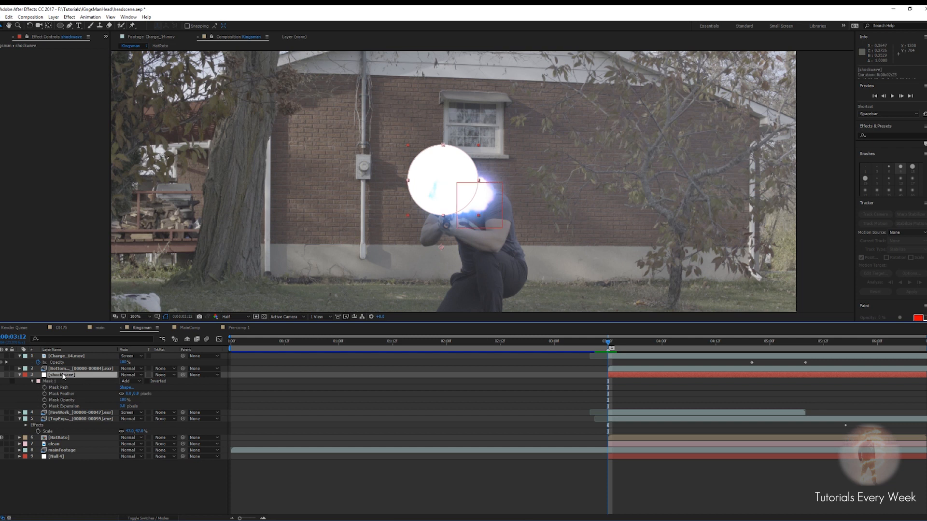
{"action": "key", "text": "ctrl+shift+n"}
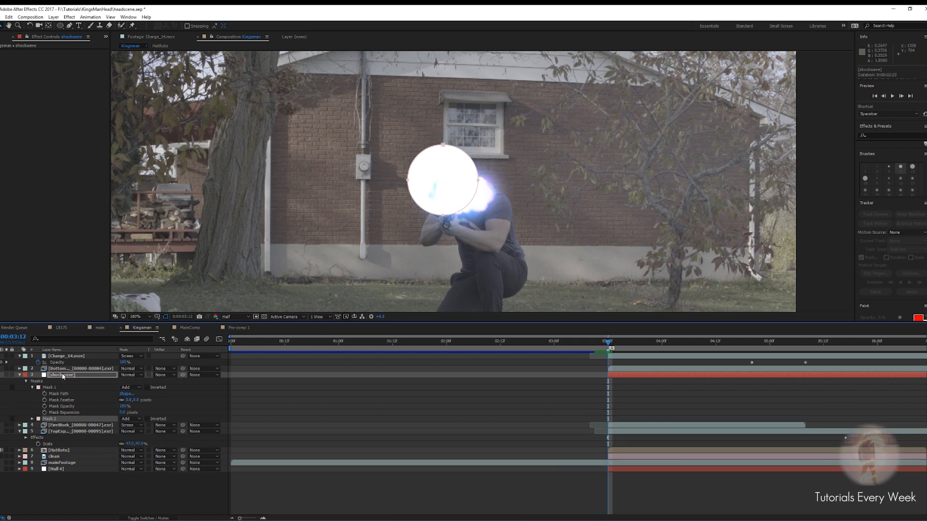
{"action": "left_click", "coordinate": [32, 419]}
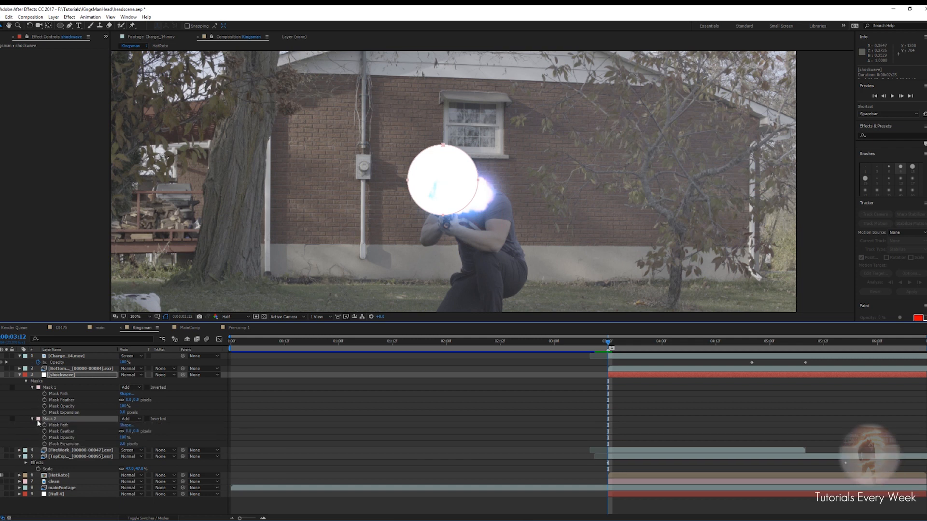
{"action": "left_click", "coordinate": [129, 419]}
{"action": "left_click", "coordinate": [129, 441]}
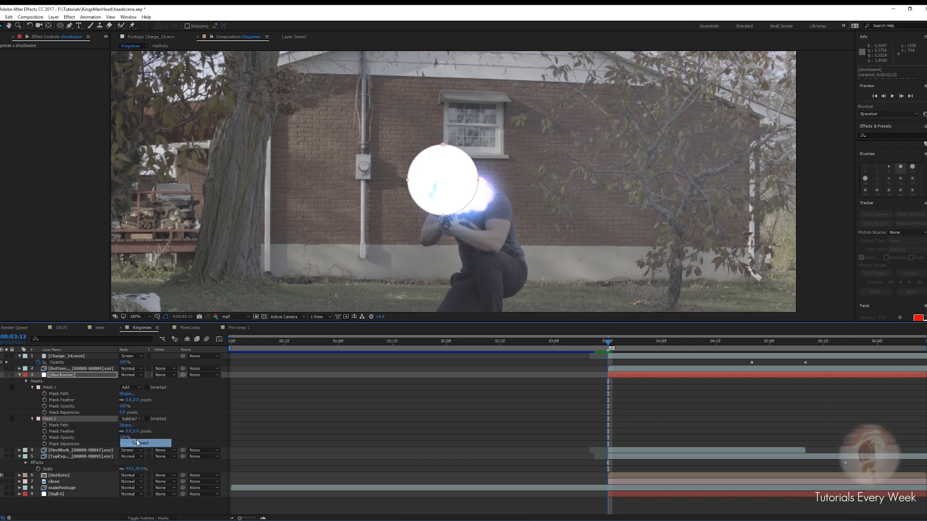
Set Mask 2's expansion to about -22.5 pixels and feather both masks by about 24 to 27 pixels to form a soft ring
{"action": "left_click_drag", "start_coordinate": [122, 444], "coordinate": [113, 444]}
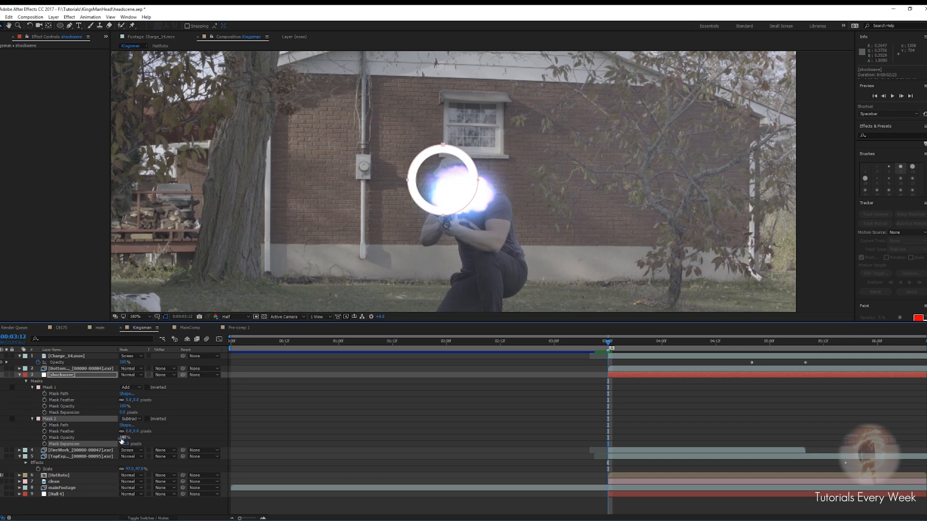
{"action": "left_click_drag", "start_coordinate": [126, 431], "coordinate": [137, 431]}
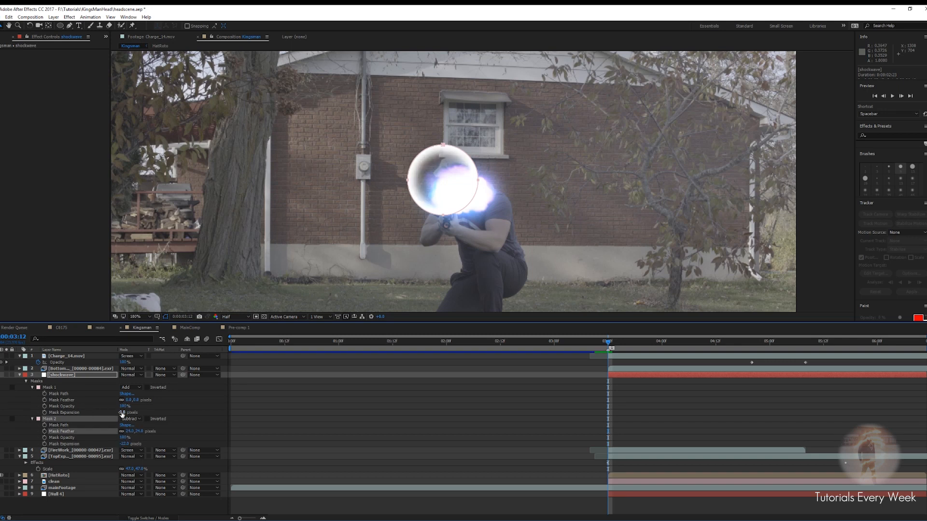
{"action": "left_click_drag", "start_coordinate": [128, 401], "coordinate": [139, 401]}
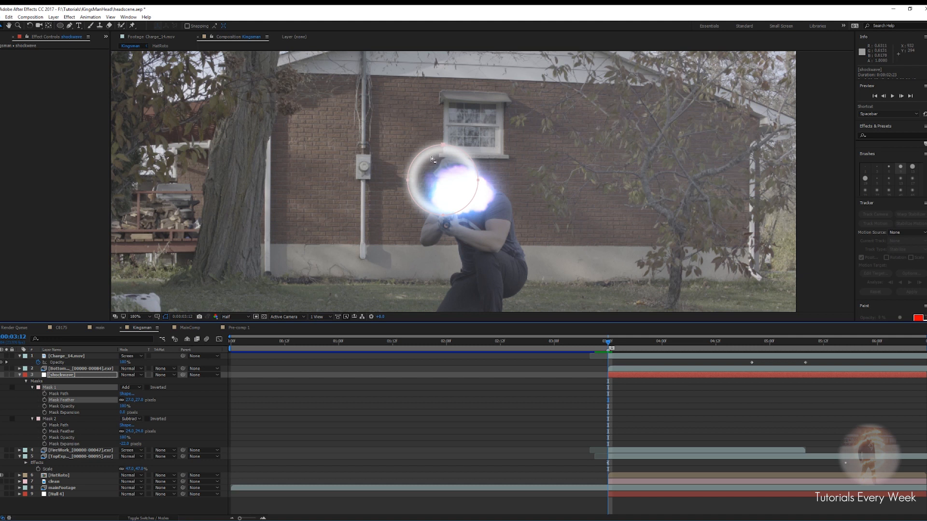
Move the shockwave ring left of the actor onto the wall beside the electrical box
{"action": "left_click_drag", "start_coordinate": [435, 170], "coordinate": [371, 167]}
{"action": "scroll", "coordinate": [378, 187], "scroll_direction": "down", "scroll_amount": 1}
{"action": "scroll", "coordinate": [378, 187], "scroll_direction": "up", "scroll_amount": 1}
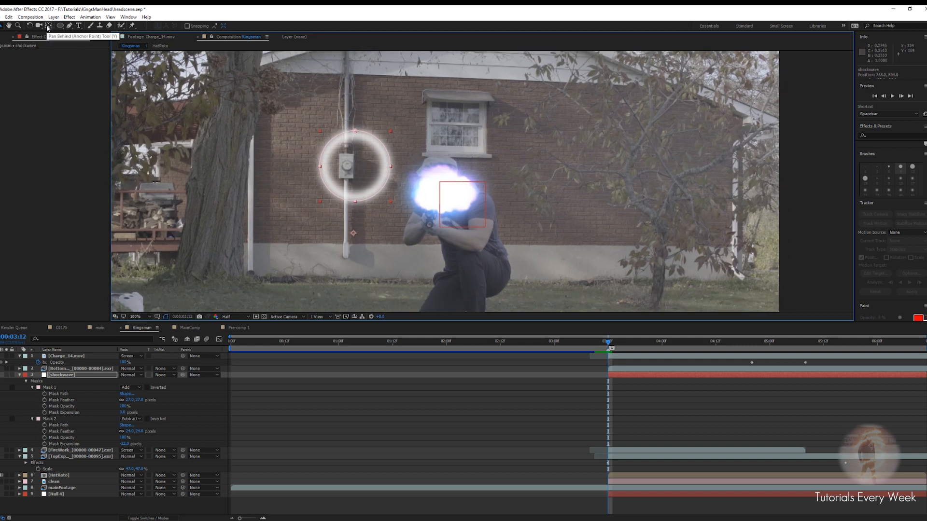
Center the shockwave layer's anchor point on the ring with the Pan Behind tool and scale the layer down slightly
{"action": "left_click", "coordinate": [48, 26]}
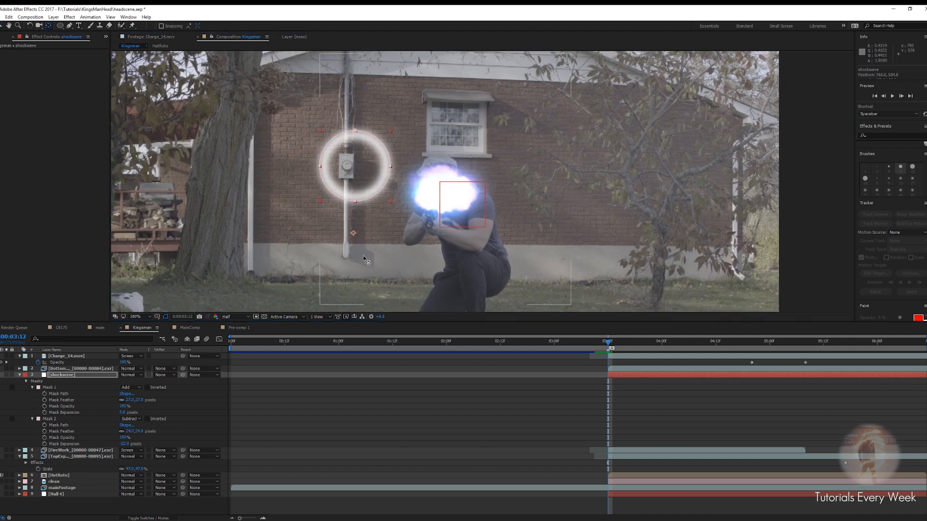
{"action": "left_click_drag", "start_coordinate": [353, 235], "coordinate": [355, 165]}
{"action": "key", "text": "s"}
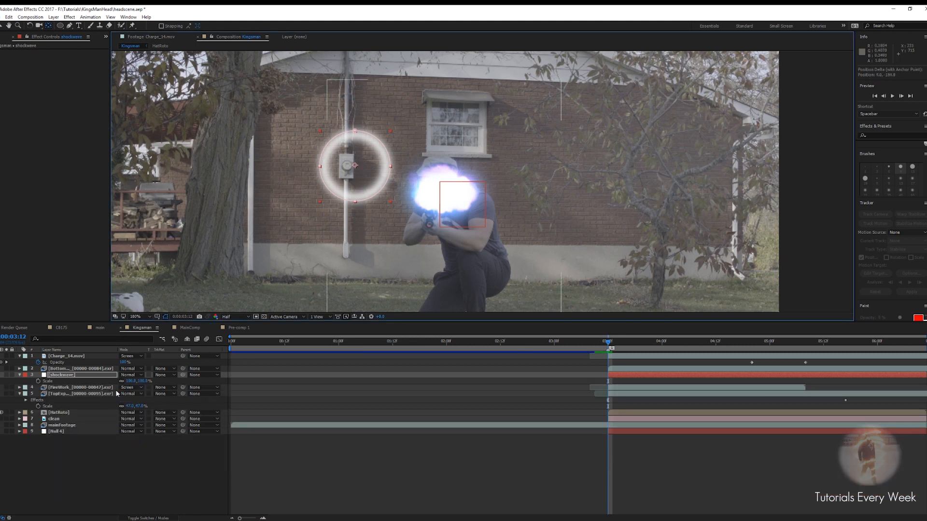
{"action": "left_click_drag", "start_coordinate": [136, 382], "coordinate": [110, 380]}
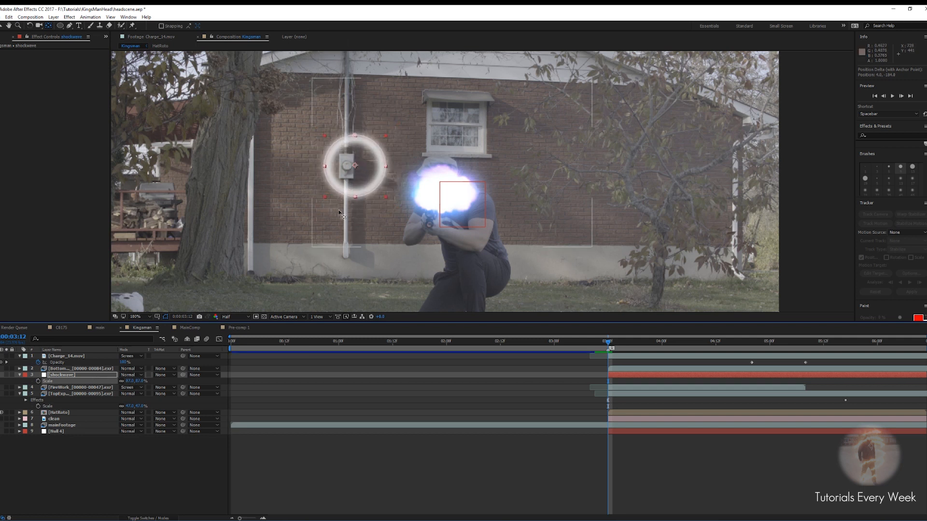
{"action": "key", "text": "v"}
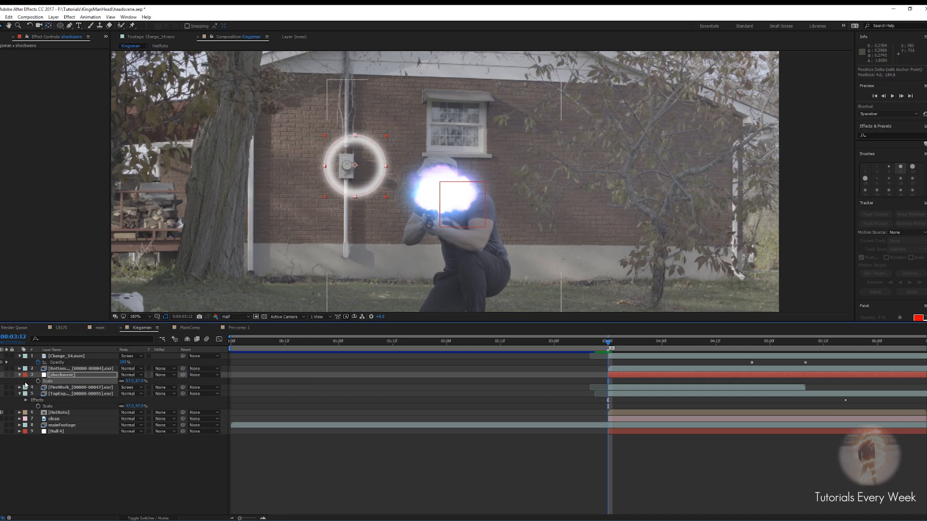
Make the shockwave layer 3D and tilt its X orientation so the ring lies flat horizontally
{"action": "left_click", "coordinate": [20, 375]}
{"action": "left_click", "coordinate": [20, 387]}
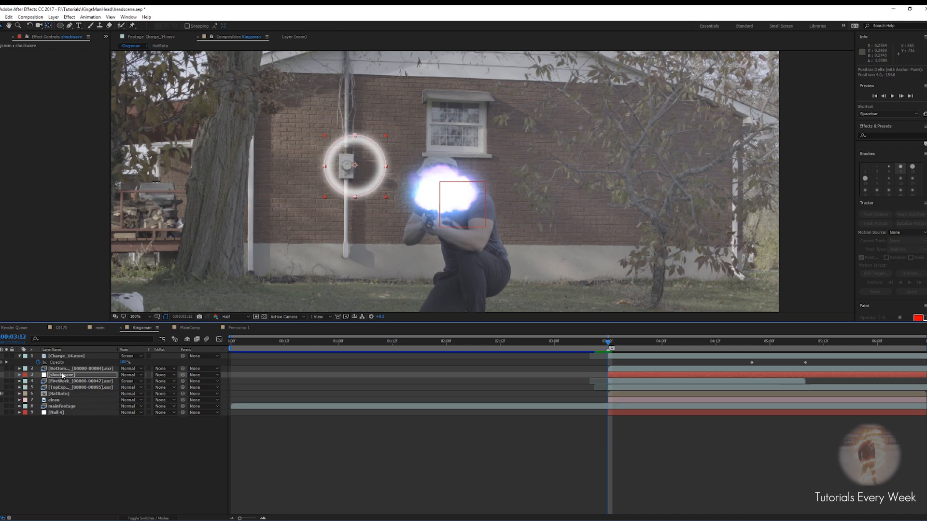
{"action": "left_click", "coordinate": [62, 375]}
{"action": "left_click", "coordinate": [148, 518]}
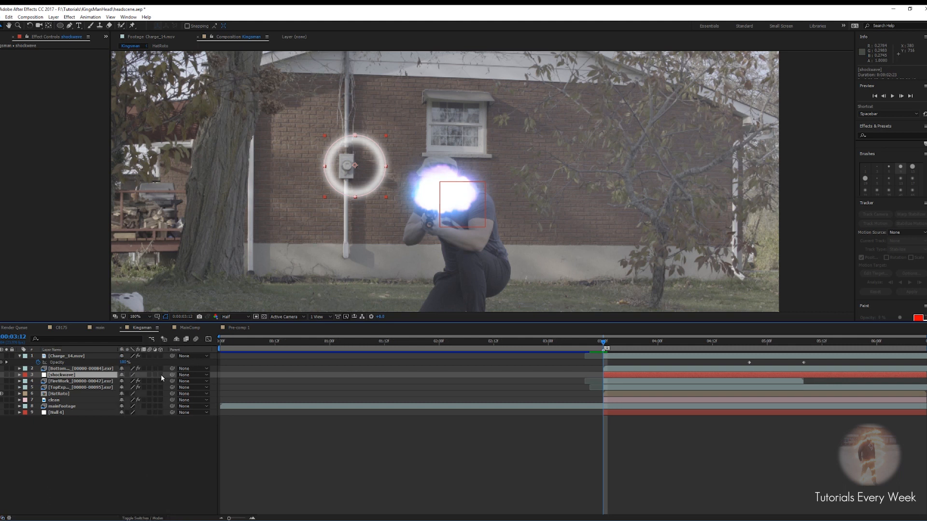
{"action": "left_click", "coordinate": [162, 376]}
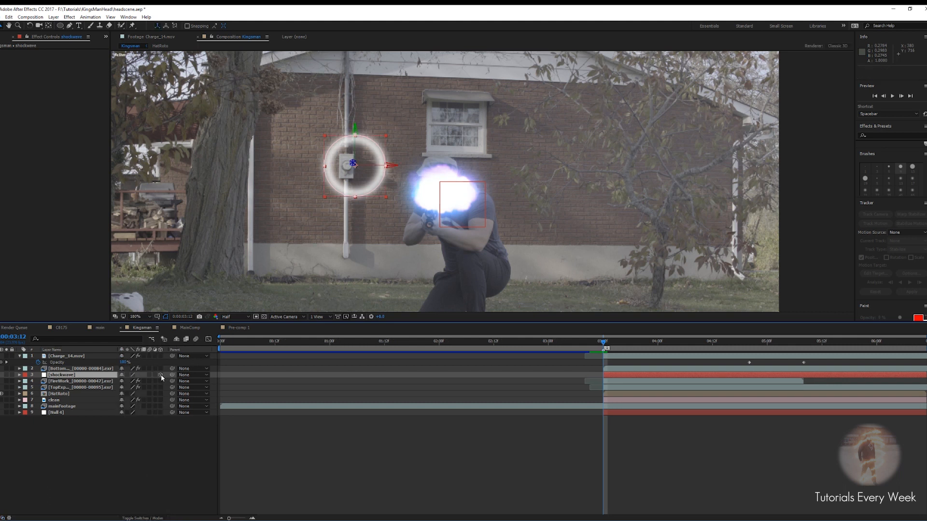
{"action": "key", "text": "r"}
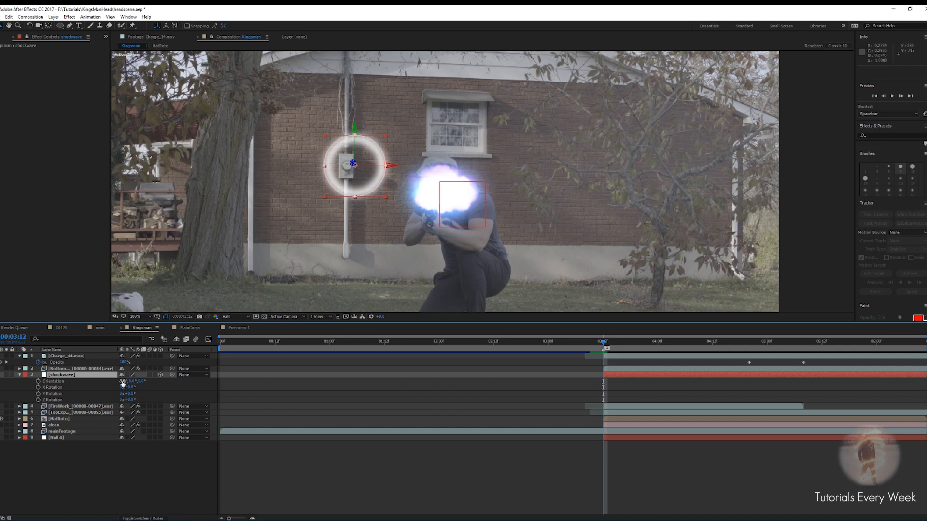
{"action": "left_click_drag", "start_coordinate": [123, 381], "coordinate": [96, 382]}
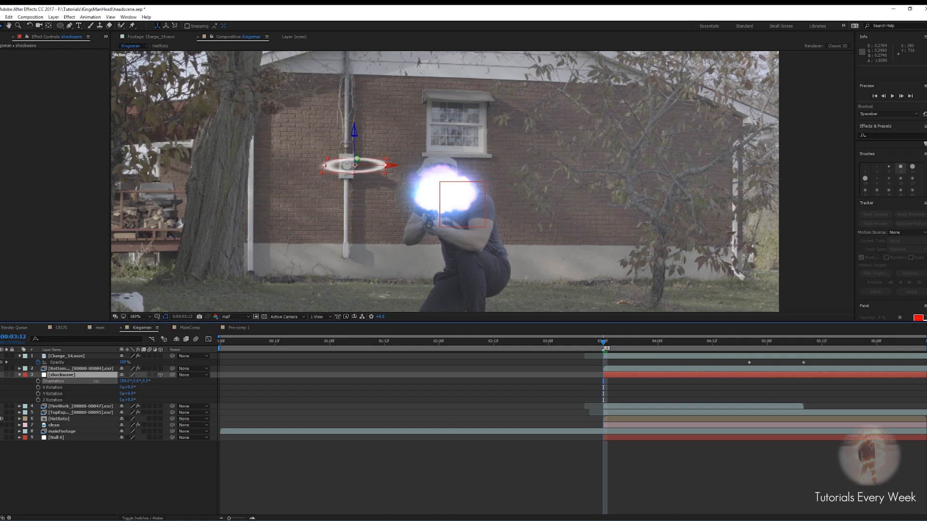
{"action": "left_click_drag", "start_coordinate": [96, 381], "coordinate": [97, 381]}
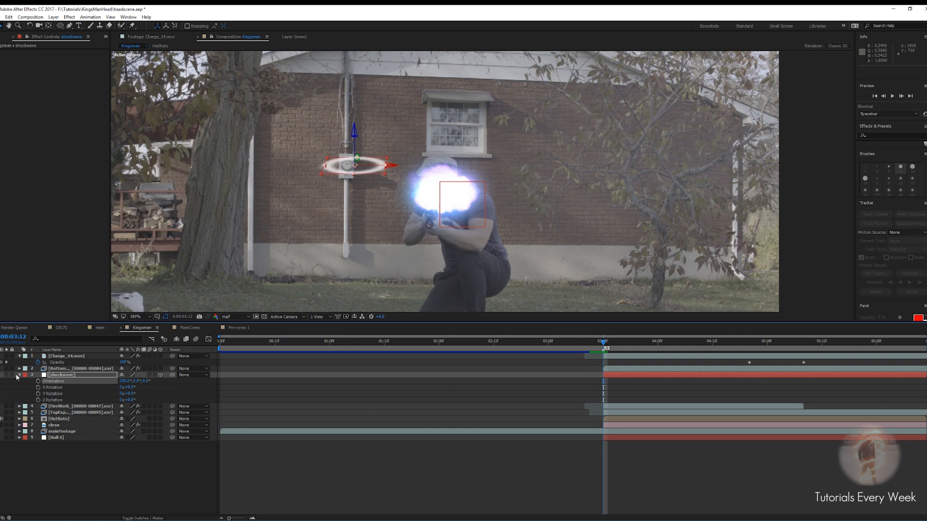
Hide the explosion layers and move the shockwave ring onto the actor's head
{"action": "key", "text": "s"}
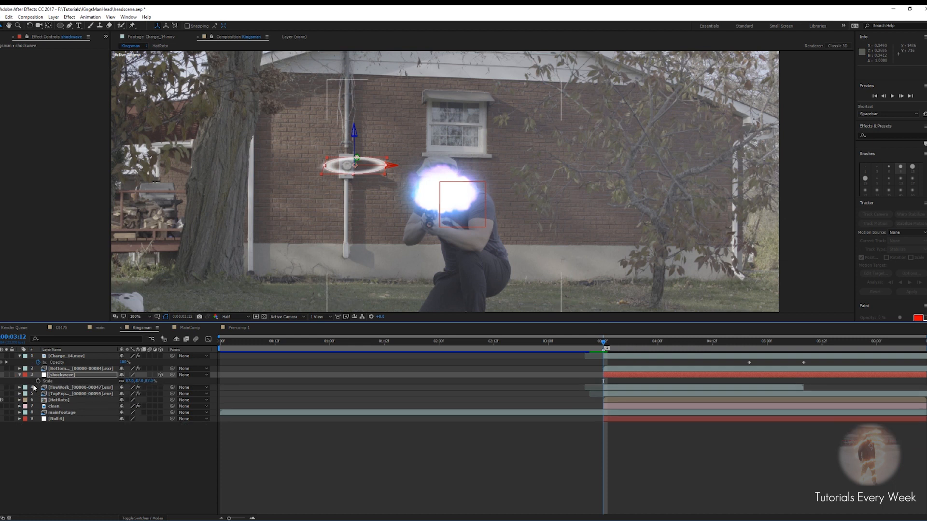
{"action": "left_click", "coordinate": [129, 381]}
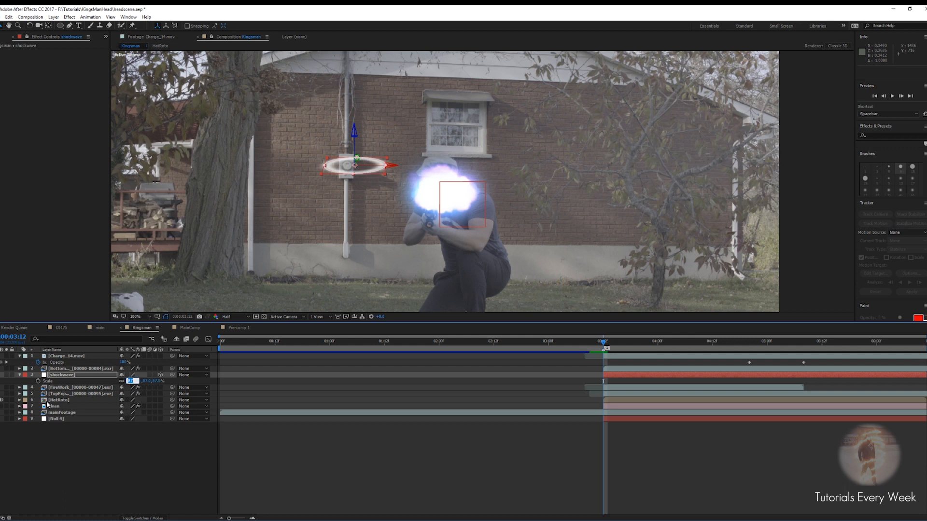
{"action": "left_click", "coordinate": [61, 394]}
{"action": "left_click", "coordinate": [5, 396]}
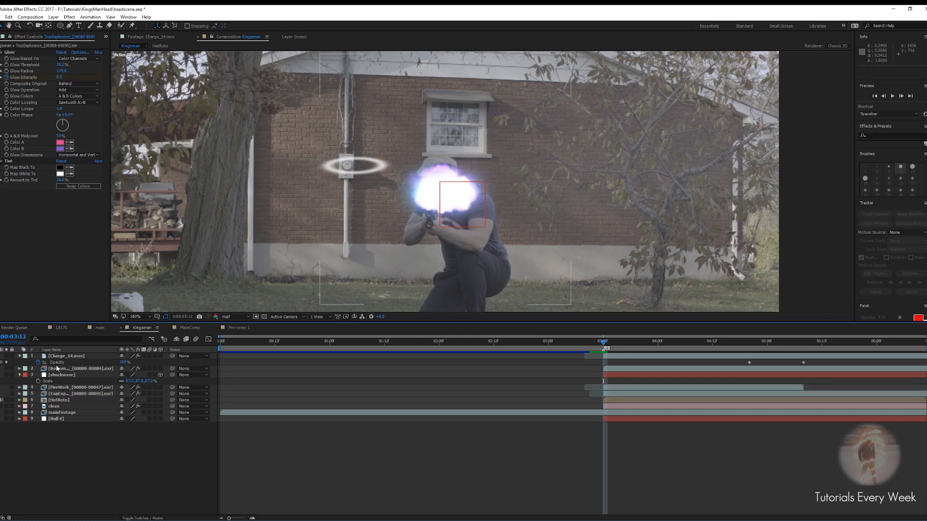
{"action": "left_click", "coordinate": [0, 368]}
{"action": "left_click", "coordinate": [1, 356]}
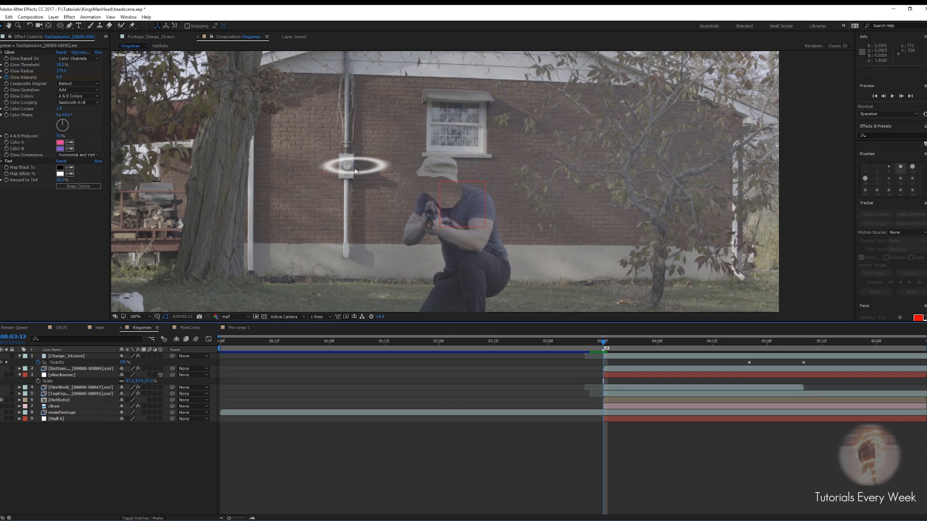
{"action": "left_click", "coordinate": [357, 170]}
{"action": "left_click_drag", "start_coordinate": [346, 169], "coordinate": [434, 191]}
{"action": "key", "text": "Return"}
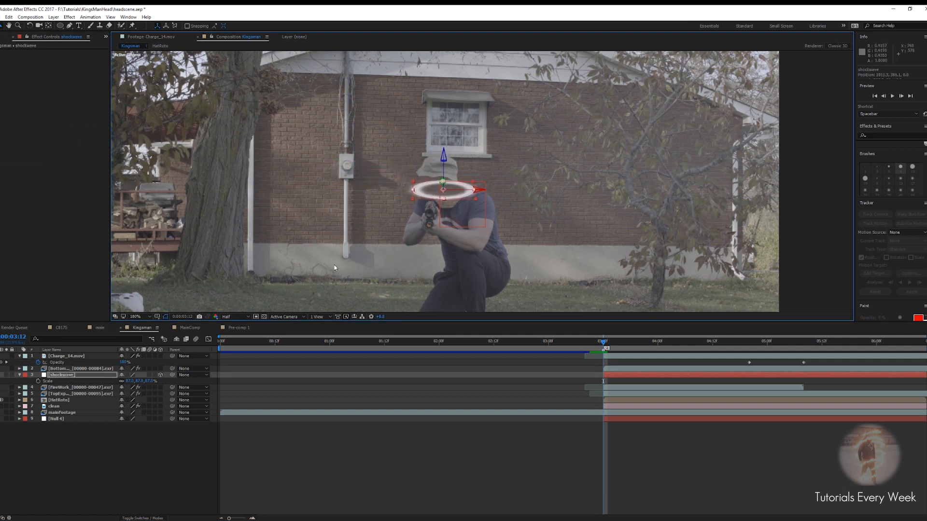
Set the shockwave layer's scale to 0% and set a scale keyframe at 3:12
{"action": "left_click", "coordinate": [127, 385]}
{"action": "left_click", "coordinate": [129, 381]}
{"action": "type", "text": "0"}
{"action": "key", "text": "Return"}
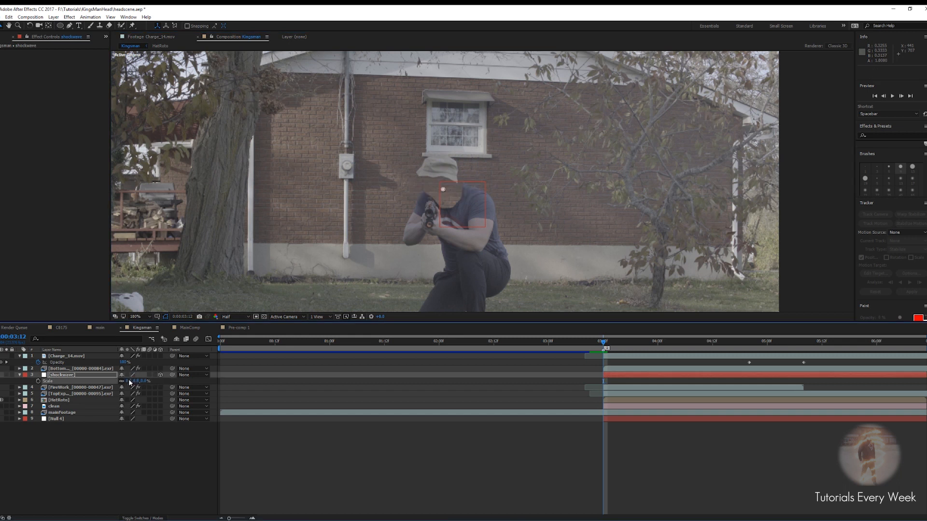
{"action": "left_click", "coordinate": [38, 381]}
At 3:22, scale the shockwave ring up to about 394% to animate its expansion
{"action": "left_click_drag", "start_coordinate": [606, 343], "coordinate": [649, 344]}
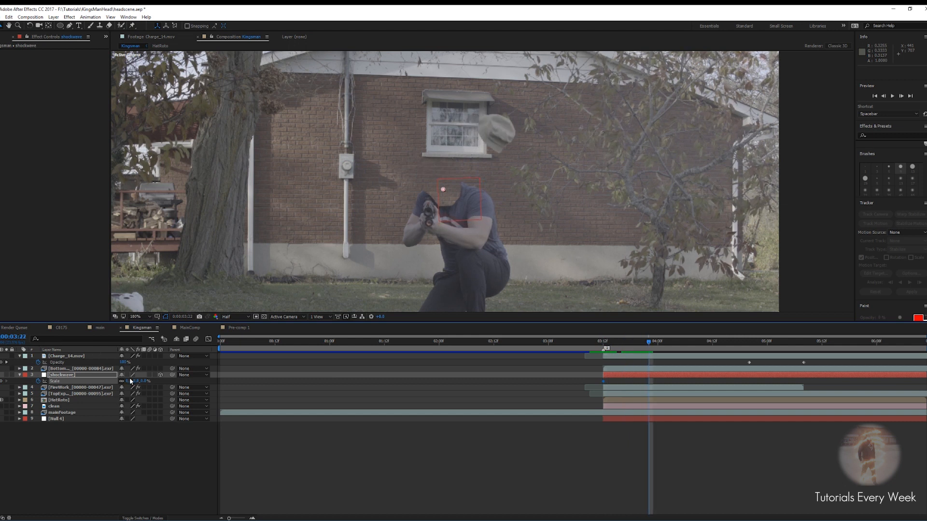
{"action": "left_click_drag", "start_coordinate": [129, 381], "coordinate": [493, 415]}
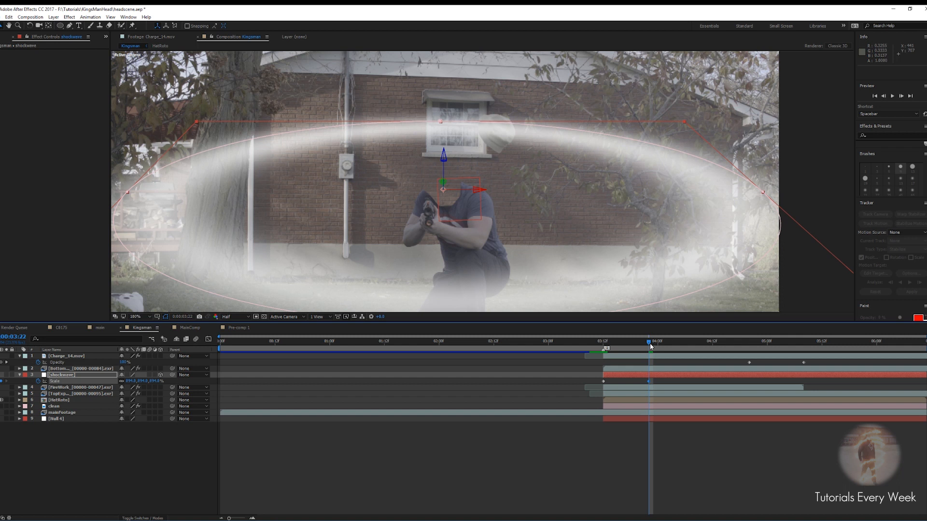
Apply Turbulent Displace to the shockwave layer, setting Amount to 27 and Size to 12
{"action": "key", "text": "space"}
{"action": "key", "text": "space"}
{"action": "left_click", "coordinate": [643, 374]}
{"action": "key", "text": "ctrl+space"}
{"action": "type", "text": "tu"}
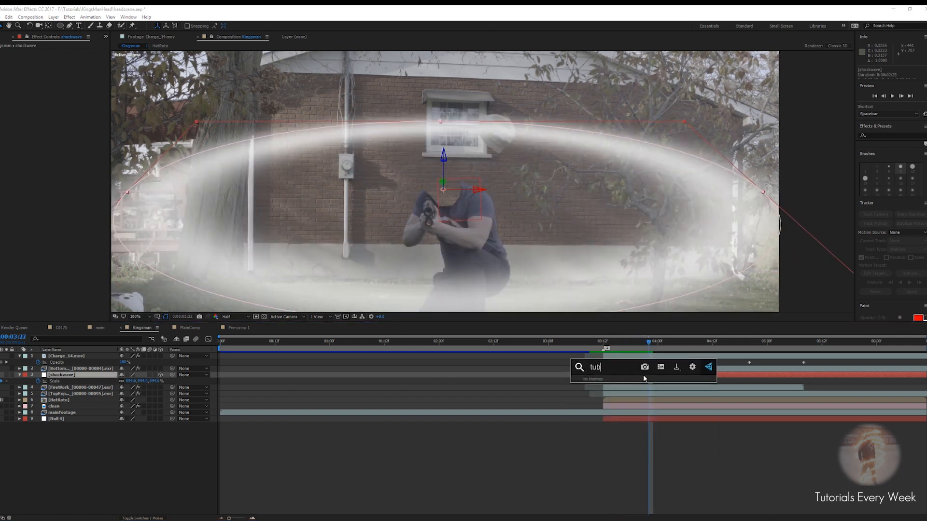
{"action": "type", "text": "r"}
{"action": "key", "text": "Return"}
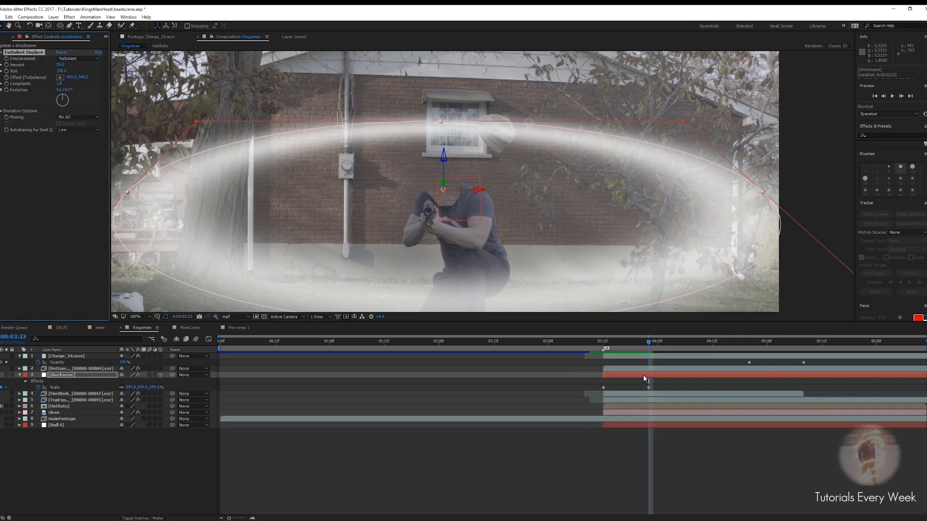
{"action": "scroll", "coordinate": [486, 204], "scroll_direction": "down", "scroll_amount": 2}
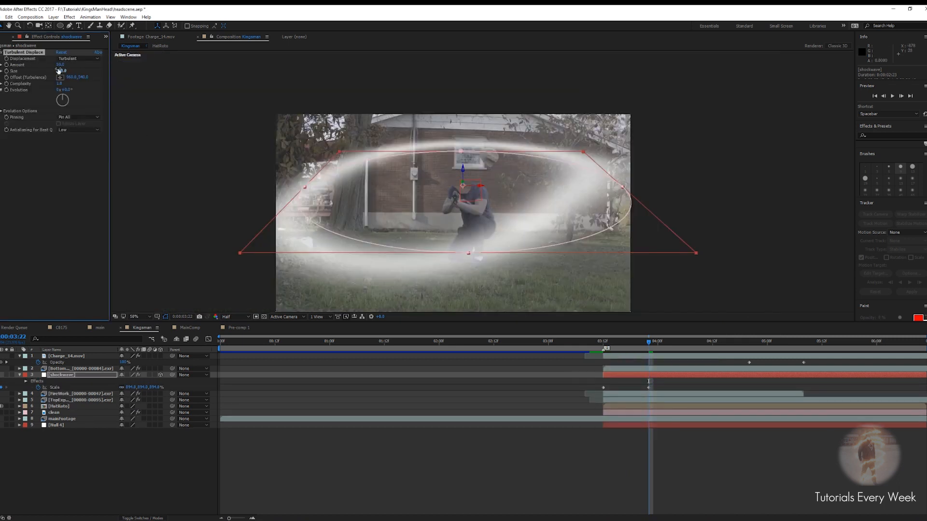
{"action": "mouse_move", "coordinate": [60, 71]}
{"action": "left_mouse_down"}
{"action": "mouse_move", "coordinate": [28, 71]}
{"action": "mouse_move", "coordinate": [72, 63]}
{"action": "mouse_move", "coordinate": [62, 70]}
{"action": "left_mouse_up"}
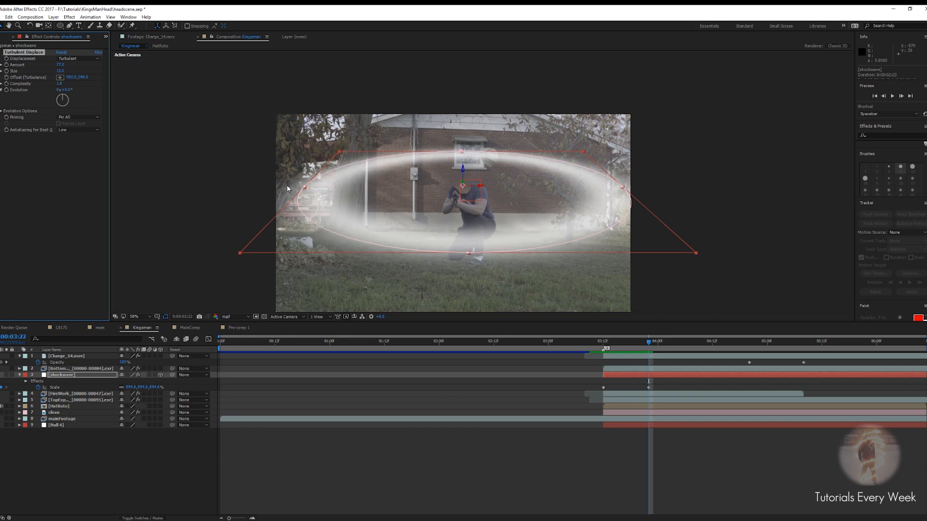
Trim the shockwave layer's out point at 4:01
{"action": "left_click", "coordinate": [653, 342]}
{"action": "left_click_drag", "start_coordinate": [653, 345], "coordinate": [663, 350]}
{"action": "key", "text": "alt+bracketright"}
Pre-compose the shockwave layer moving all attributes into the new composition, and move the precomp to the bottom of the stack
{"action": "right_click", "coordinate": [648, 376]}
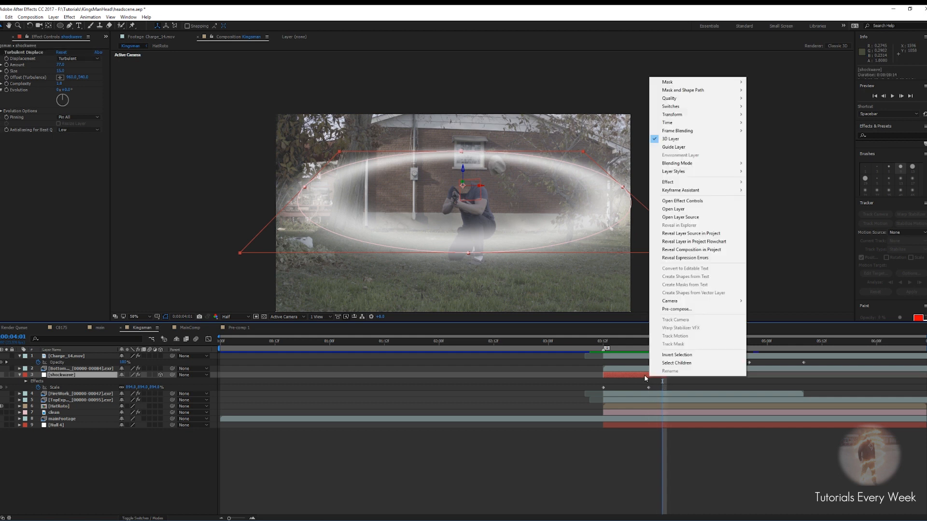
{"action": "left_click", "coordinate": [676, 309]}
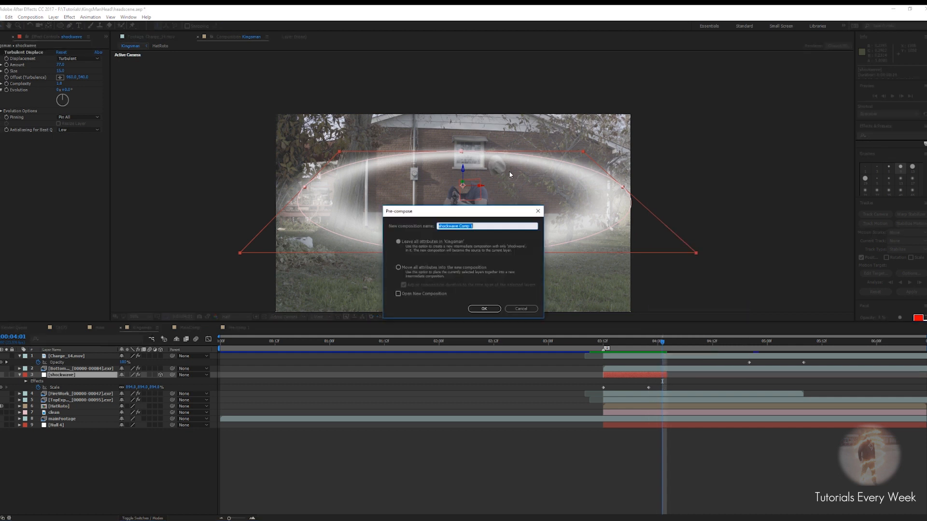
{"action": "left_click", "coordinate": [436, 269]}
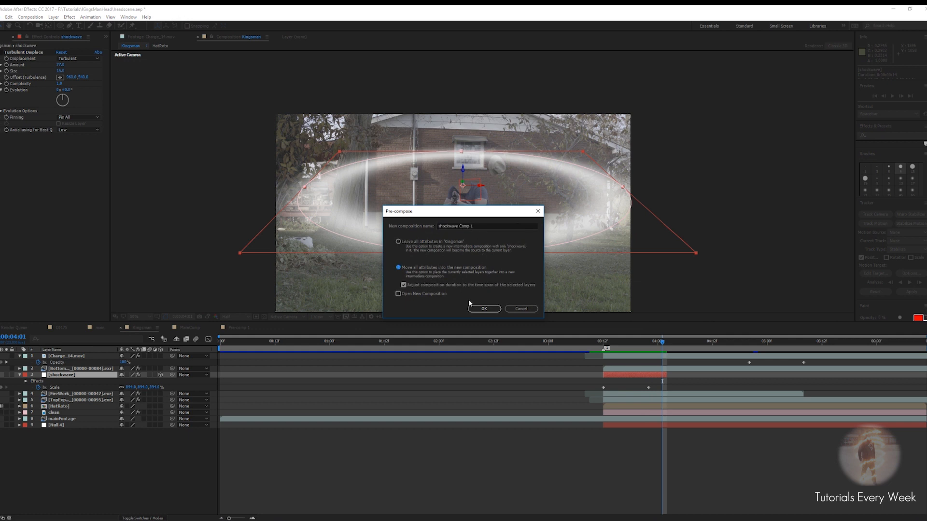
{"action": "left_click", "coordinate": [482, 309]}
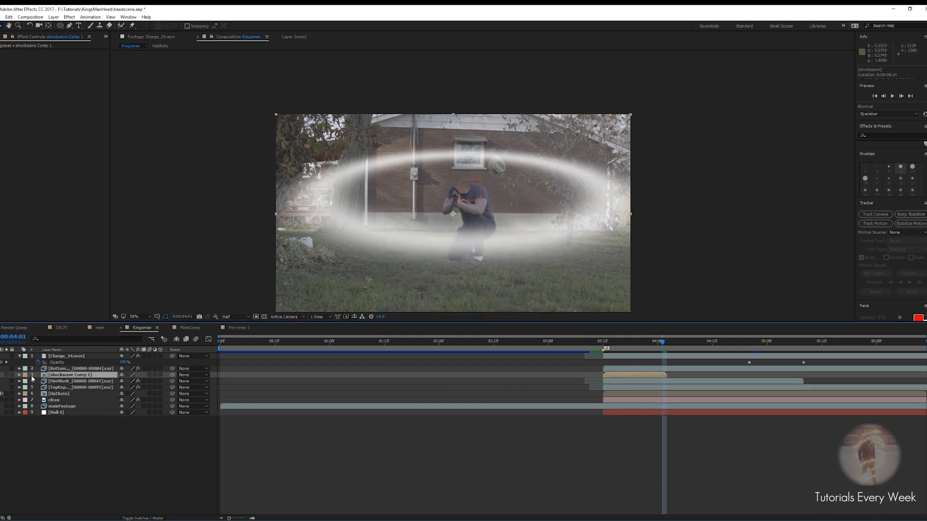
{"action": "left_click_drag", "start_coordinate": [60, 380], "coordinate": [54, 414]}
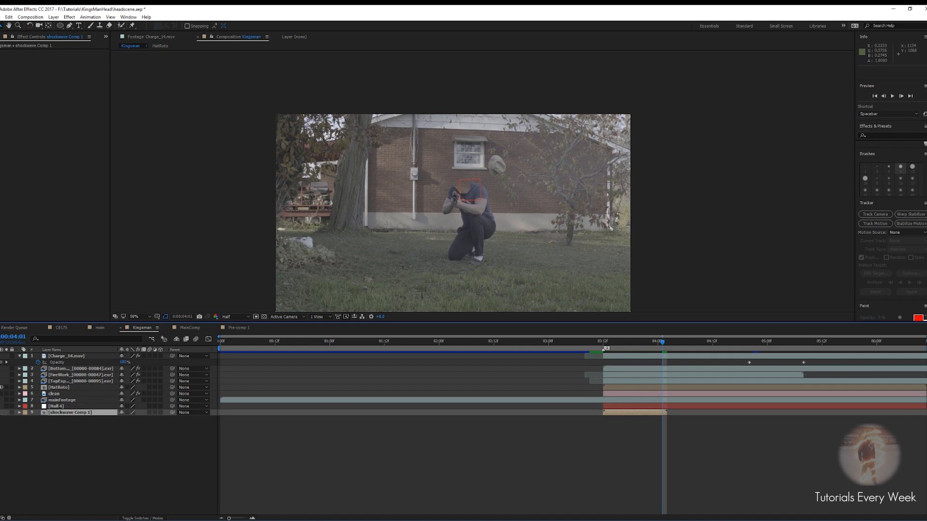
Add a new adjustment layer and place it just below the fireworks layer
{"action": "right_click", "coordinate": [611, 428]}
{"action": "mouse_move", "coordinate": [640, 434]}
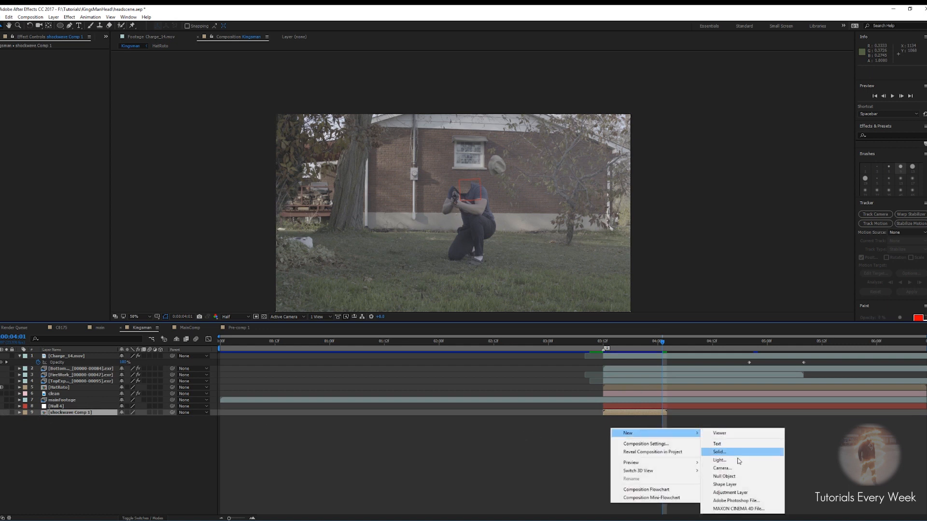
{"action": "left_click", "coordinate": [727, 494]}
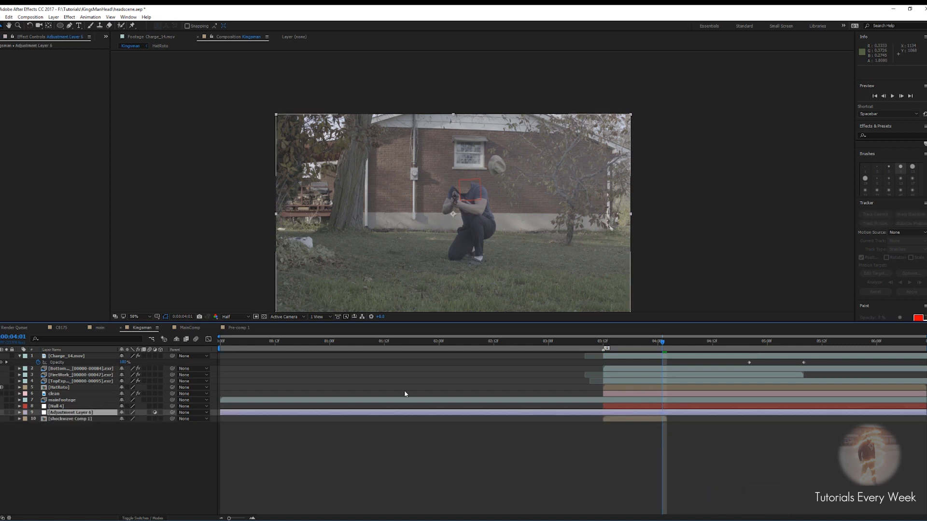
{"action": "left_click_drag", "start_coordinate": [57, 414], "coordinate": [56, 409]}
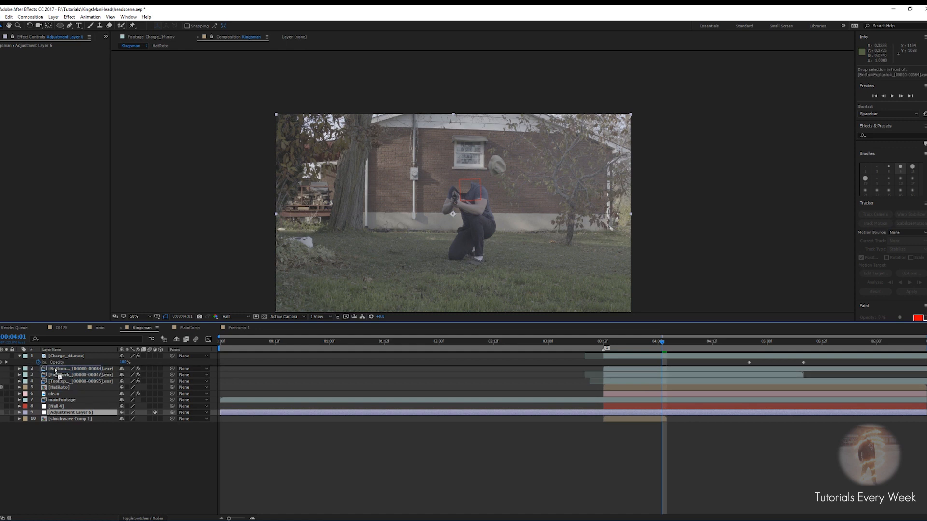
{"action": "mouse_move", "coordinate": [55, 370]}
{"action": "left_mouse_down"}
{"action": "mouse_move", "coordinate": [53, 392]}
{"action": "mouse_move", "coordinate": [55, 382]}
{"action": "left_mouse_up"}
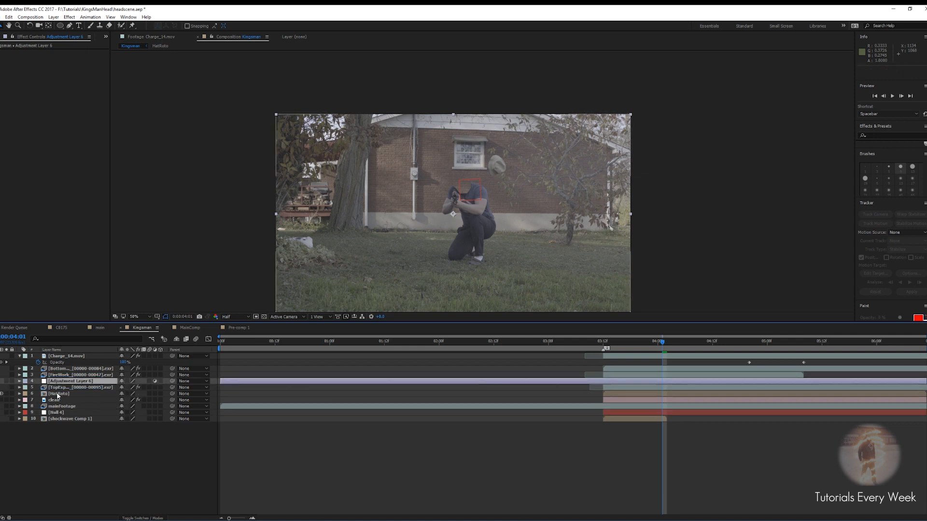
Trim the adjustment layer to run from 3:12 to 4:02
{"action": "left_click_drag", "start_coordinate": [660, 343], "coordinate": [603, 344]}
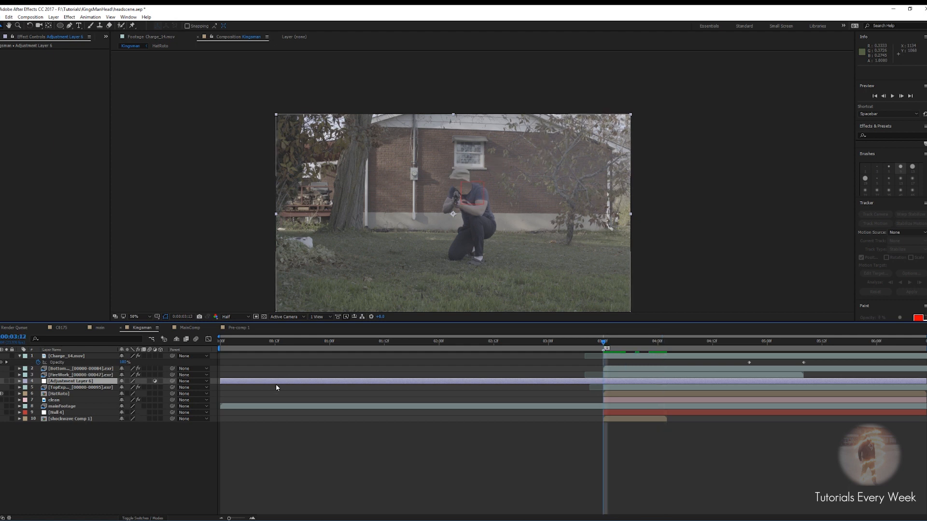
{"action": "key", "text": "alt+bracketleft"}
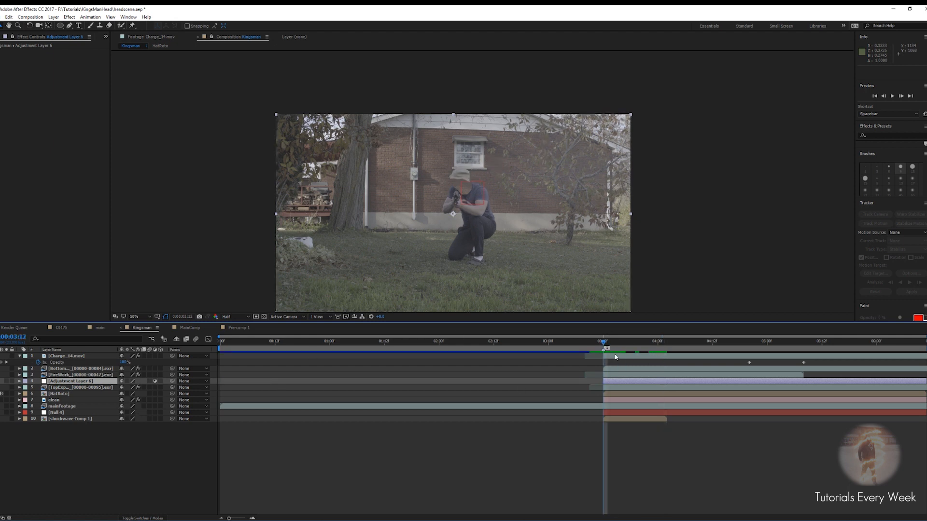
{"action": "left_click_drag", "start_coordinate": [605, 342], "coordinate": [667, 342]}
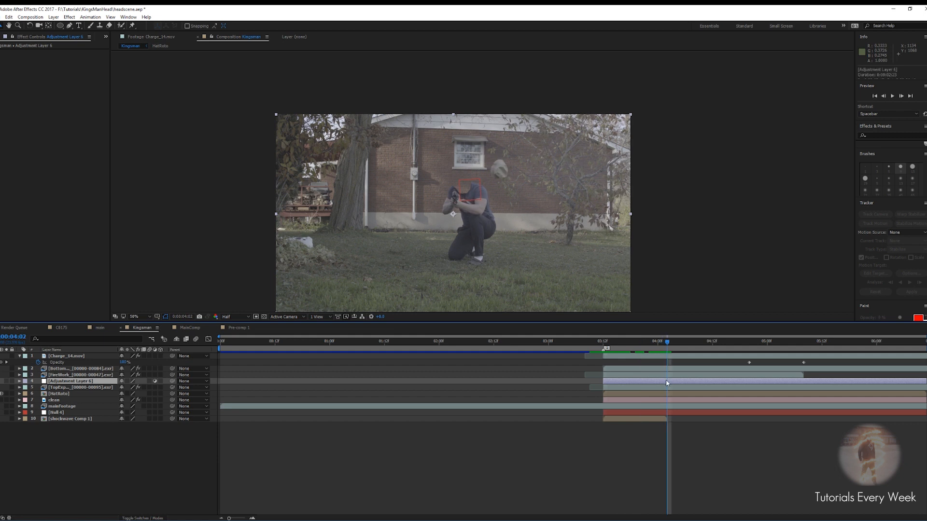
{"action": "key", "text": "alt+bracketright"}
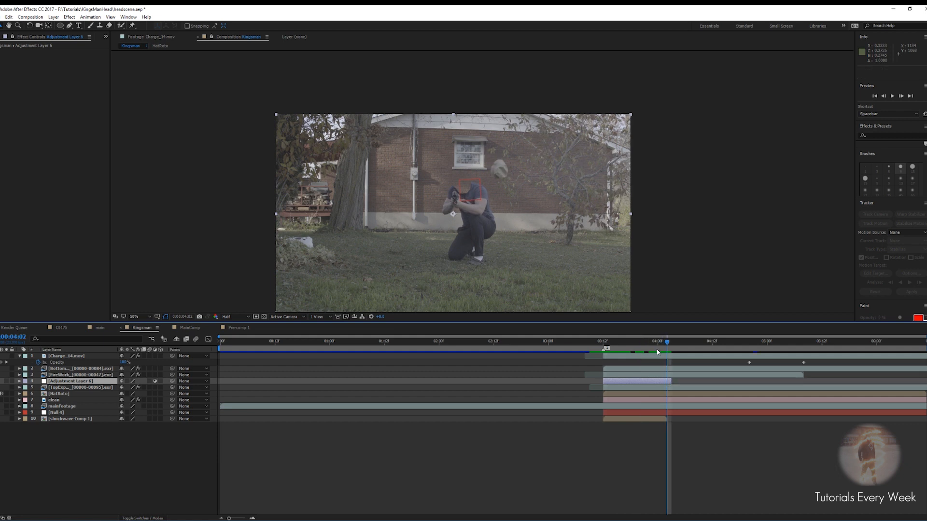
Apply Displacement Map to the adjustment layer with shockwave Comp 1 as the displacement map layer
{"action": "left_click_drag", "start_coordinate": [668, 342], "coordinate": [622, 344]}
{"action": "left_click", "coordinate": [632, 383]}
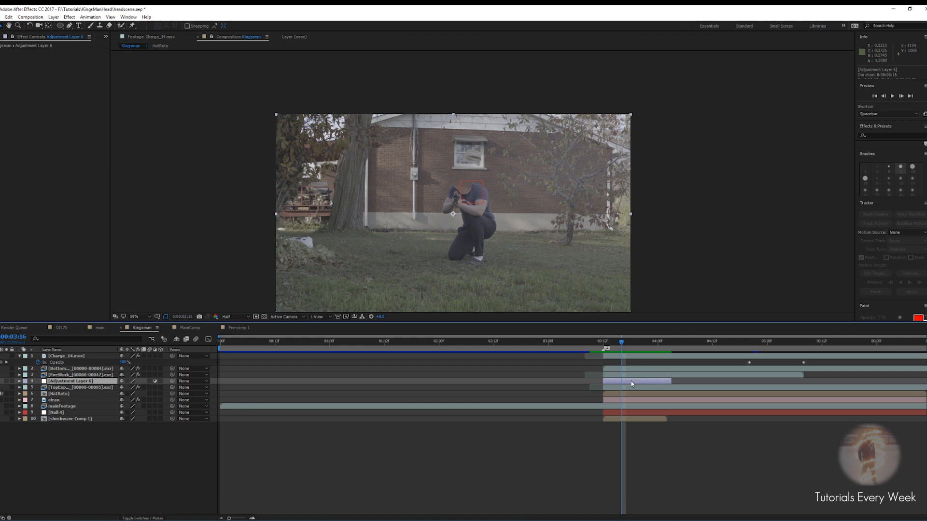
{"action": "key", "text": "ctrl+space"}
{"action": "type", "text": "dis"}
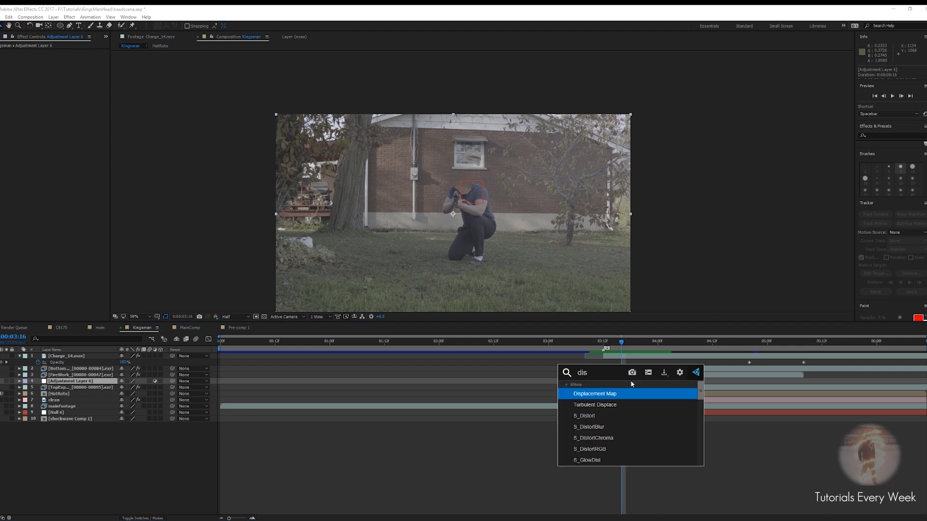
{"action": "key", "text": "Return"}
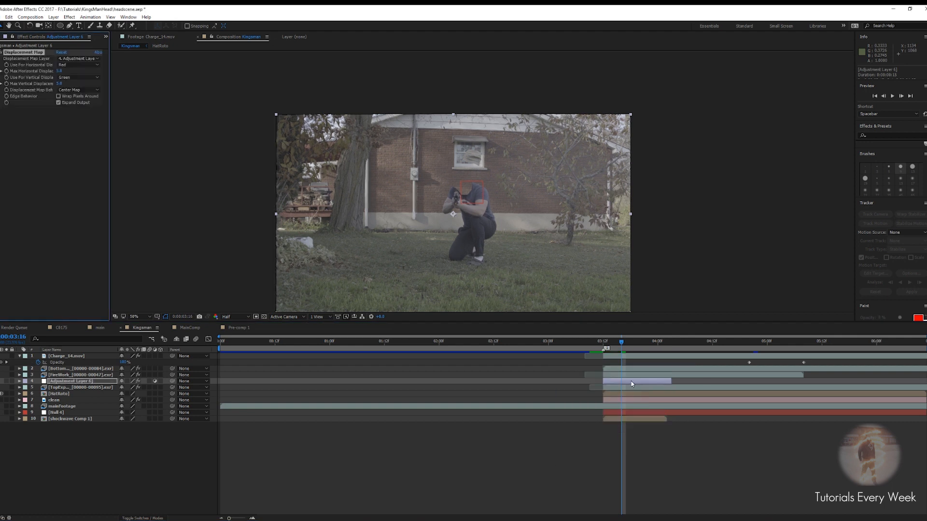
{"action": "left_click", "coordinate": [79, 59]}
{"action": "left_click", "coordinate": [87, 153]}
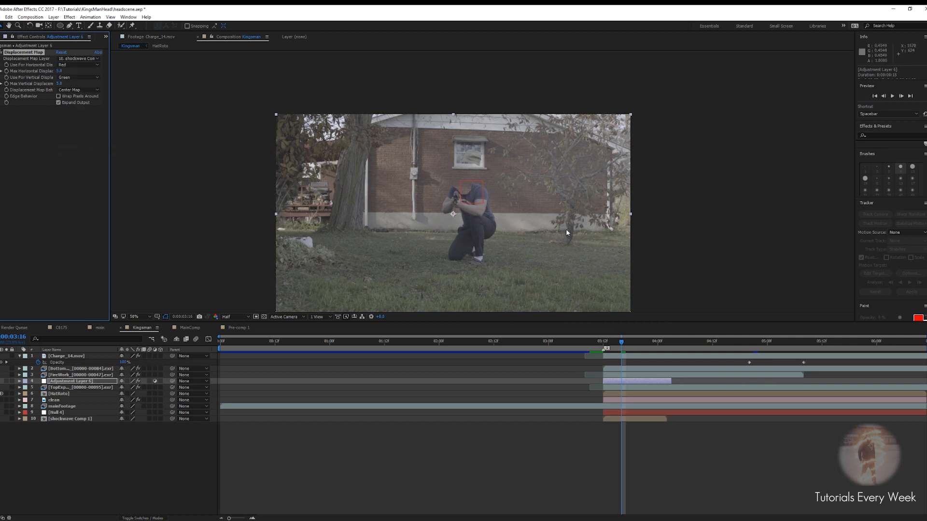
Set the maximum horizontal and vertical displacement to 50 each
{"action": "scroll", "coordinate": [565, 228], "scroll_direction": "up", "scroll_amount": 1}
{"action": "left_click", "coordinate": [59, 71]}
{"action": "type", "text": "50"}
{"action": "key", "text": "Tab"}
{"action": "type", "text": "50"}
{"action": "key", "text": "Return"}
{"action": "scroll", "coordinate": [440, 155], "scroll_direction": "down", "scroll_amount": 1}
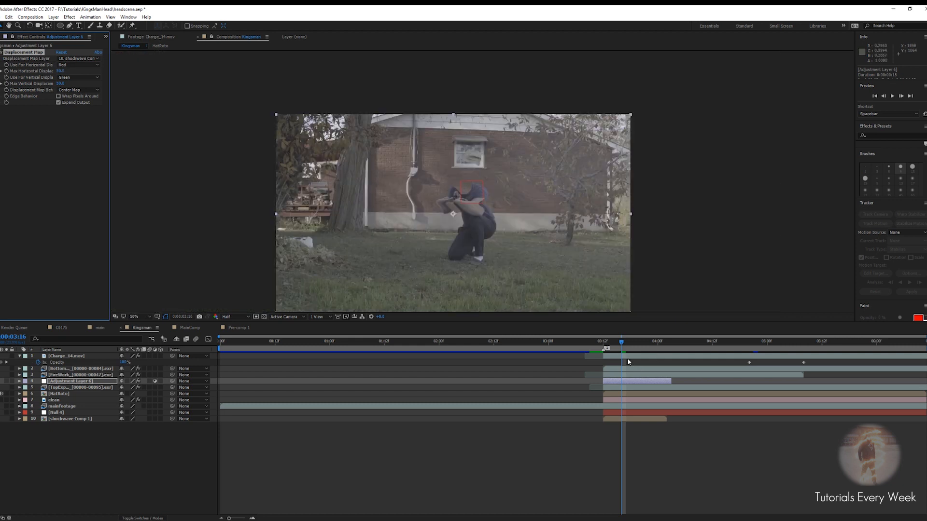
{"action": "left_click_drag", "start_coordinate": [624, 346], "coordinate": [636, 392]}
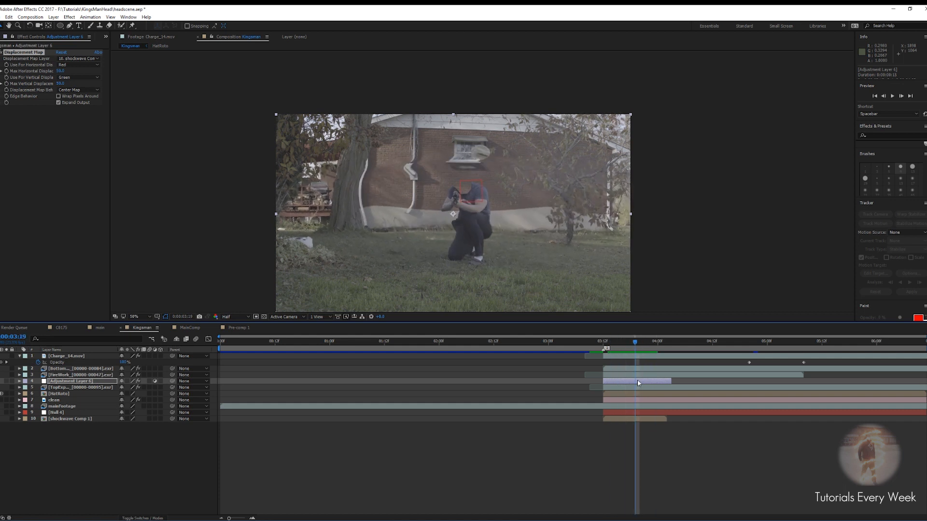
Inside shockwave Comp 1, keyframe the shockwave layer's opacity to fade from 100% at the start to 0% at frame 9
{"action": "double_click", "coordinate": [635, 420]}
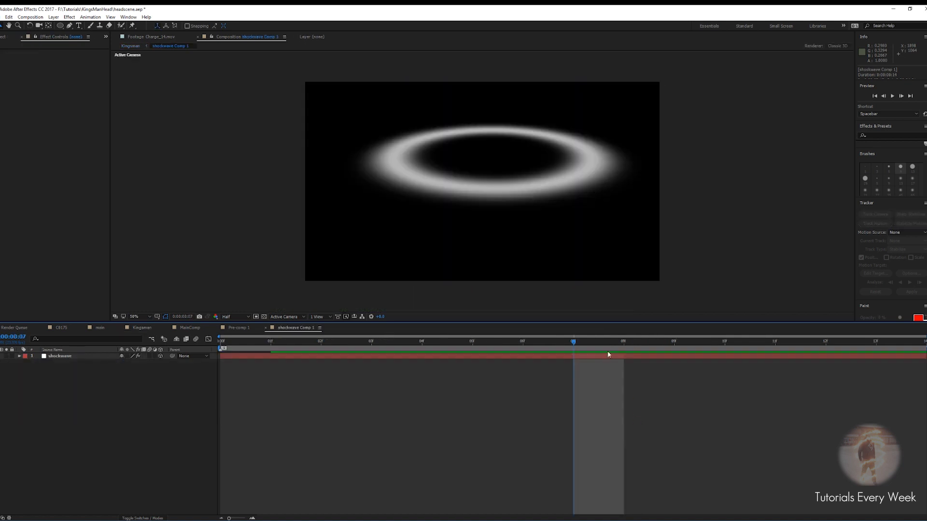
{"action": "left_click", "coordinate": [582, 356]}
{"action": "key", "text": "s"}
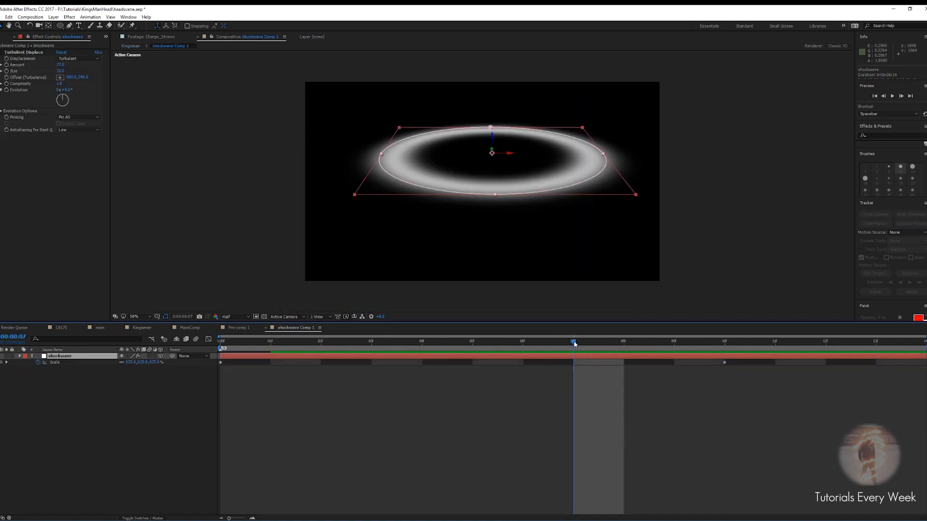
{"action": "left_click_drag", "start_coordinate": [573, 342], "coordinate": [236, 344]}
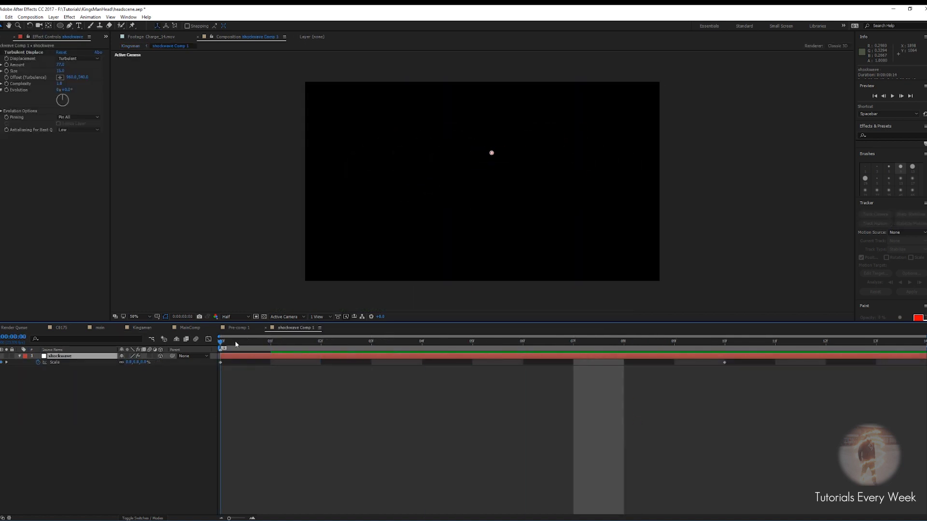
{"action": "key", "text": "shift+t"}
{"action": "left_click", "coordinate": [38, 369]}
{"action": "key", "text": "space"}
{"action": "mouse_move", "coordinate": [690, 360]}
{"action": "left_mouse_down"}
{"action": "mouse_move", "coordinate": [727, 362]}
{"action": "mouse_move", "coordinate": [687, 364]}
{"action": "left_mouse_up"}
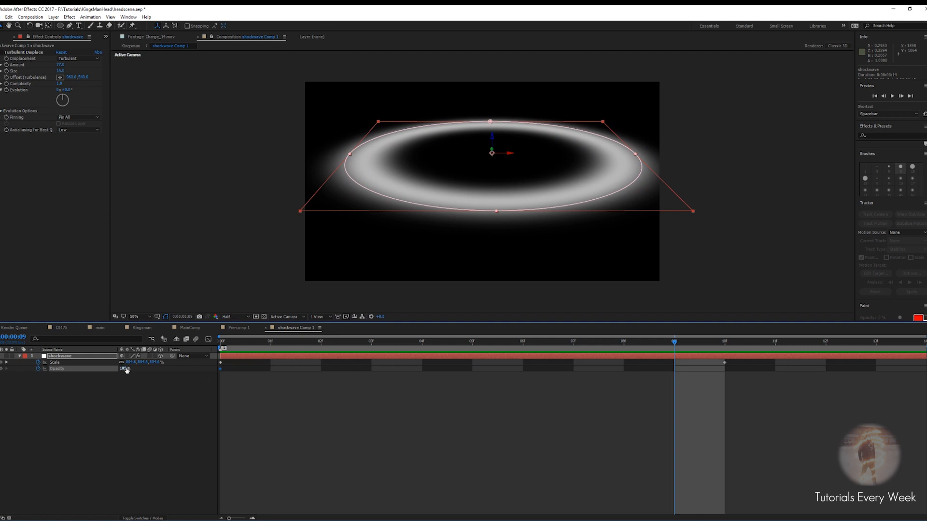
{"action": "left_click", "coordinate": [124, 368]}
{"action": "type", "text": "0"}
{"action": "key", "text": "Return"}
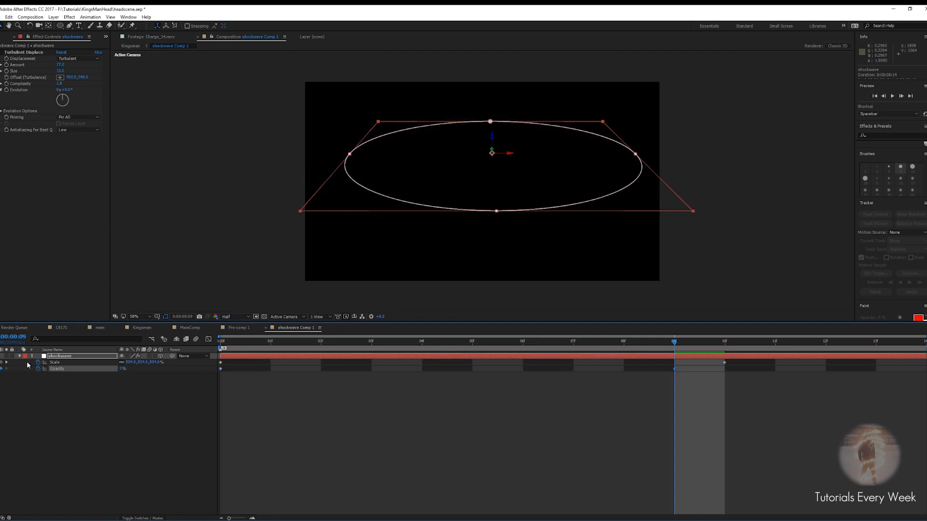
Return to the Kingsman composition and preview the shockwave distortion on the adjustment layer
{"action": "left_click", "coordinate": [236, 329]}
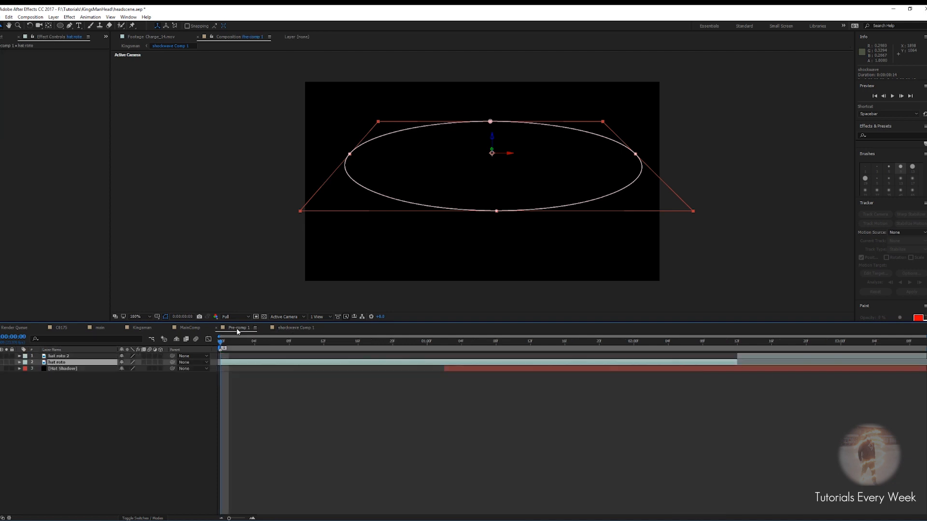
{"action": "left_click", "coordinate": [215, 328]}
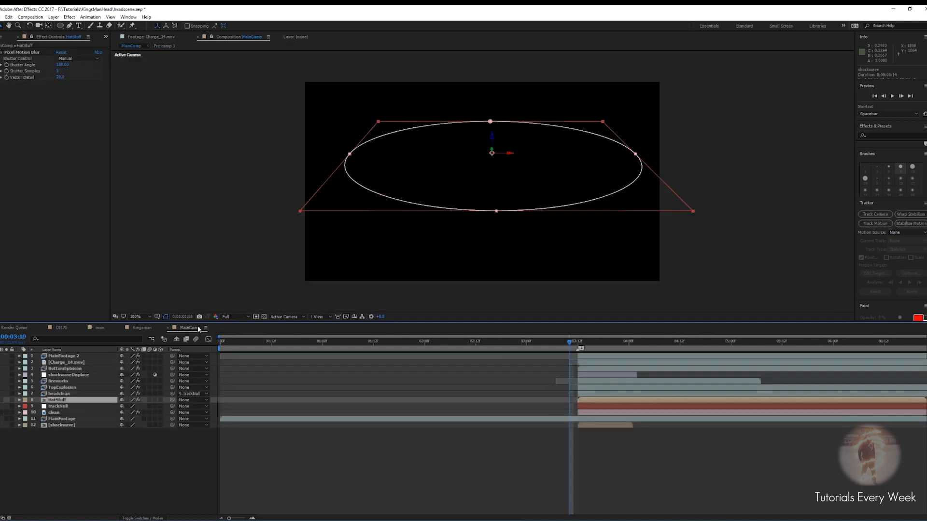
{"action": "left_click", "coordinate": [215, 328]}
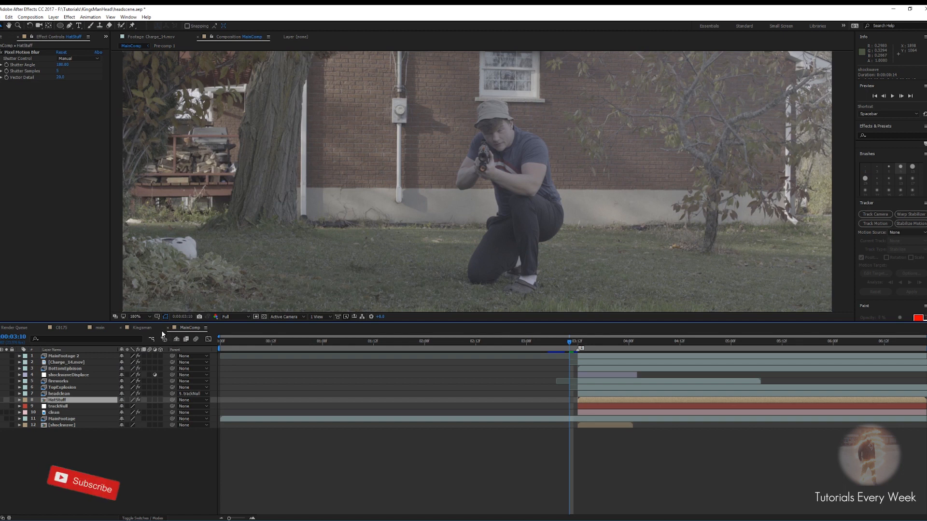
{"action": "left_click", "coordinate": [167, 328]}
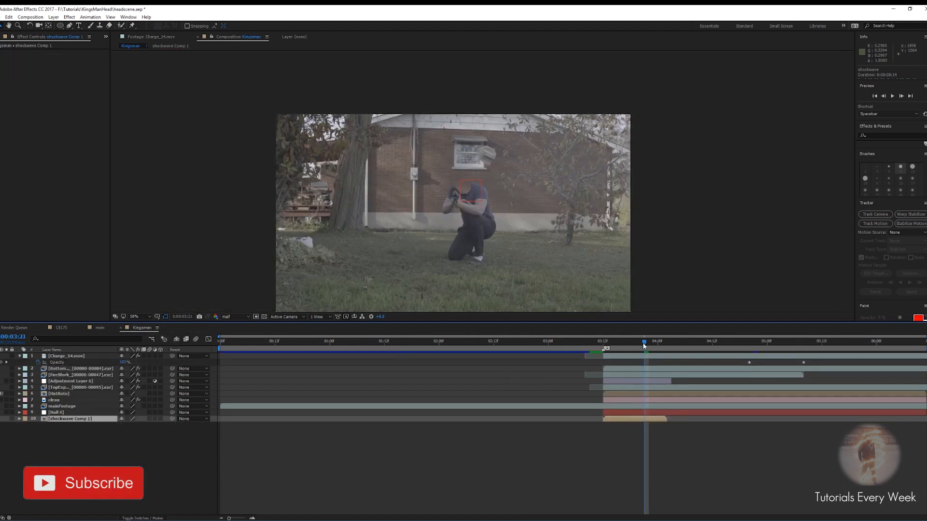
{"action": "left_click", "coordinate": [616, 381]}
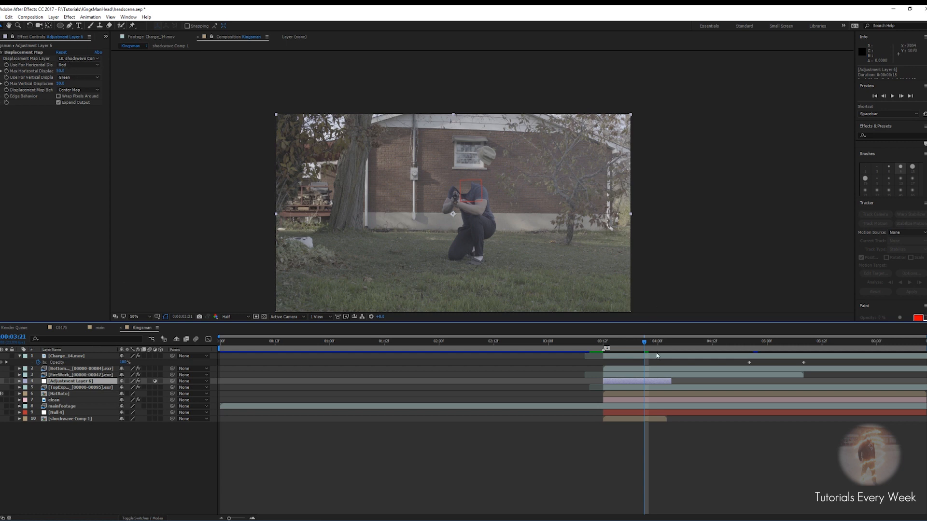
{"action": "key", "text": "period"}
{"action": "left_click_drag", "start_coordinate": [646, 348], "coordinate": [590, 351]}
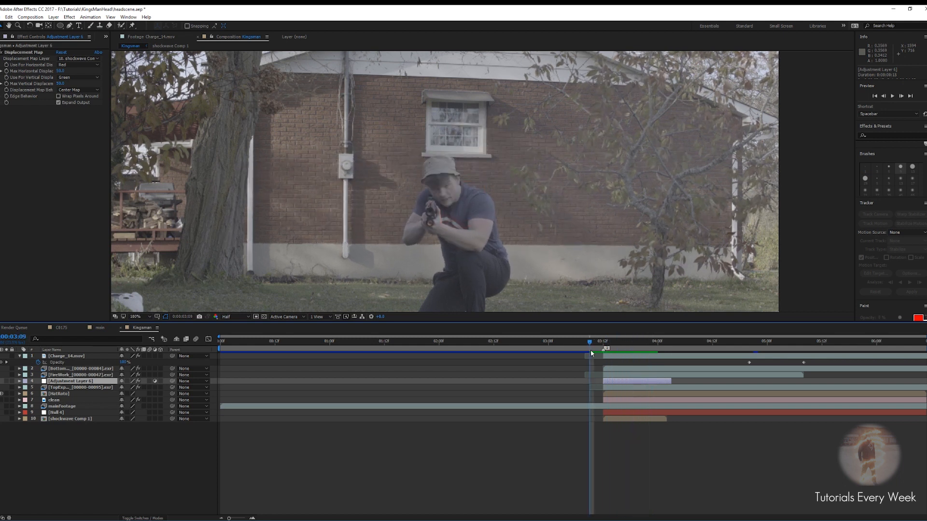
{"action": "key", "text": "space"}
{"action": "key", "text": "comma"}
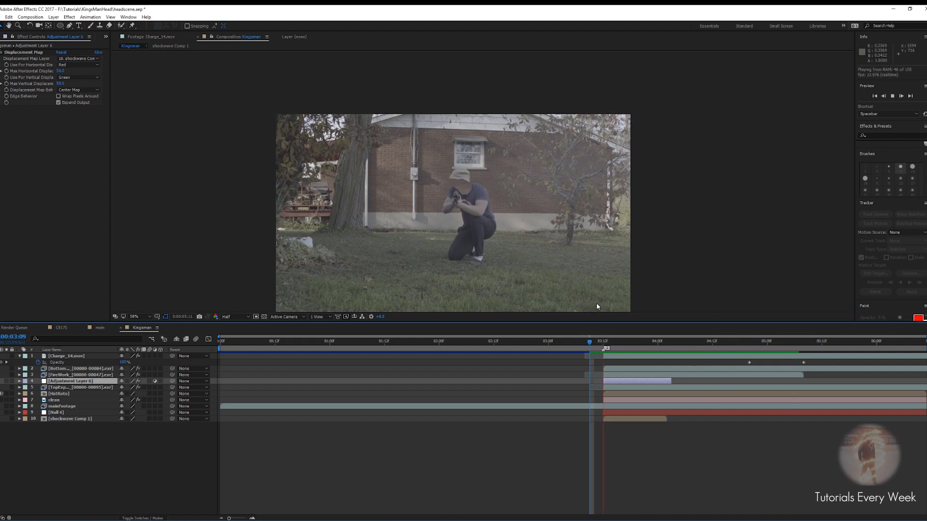
{"action": "key", "text": "space"}
Set the maximum horizontal and vertical displacement to 20 each
{"action": "left_click", "coordinate": [61, 71]}
{"action": "type", "text": "20"}
{"action": "key", "text": "Tab"}
{"action": "type", "text": "20"}
Switch both horizontal and vertical displacement channels to Luminance and preview the result
{"action": "left_click", "coordinate": [78, 65]}
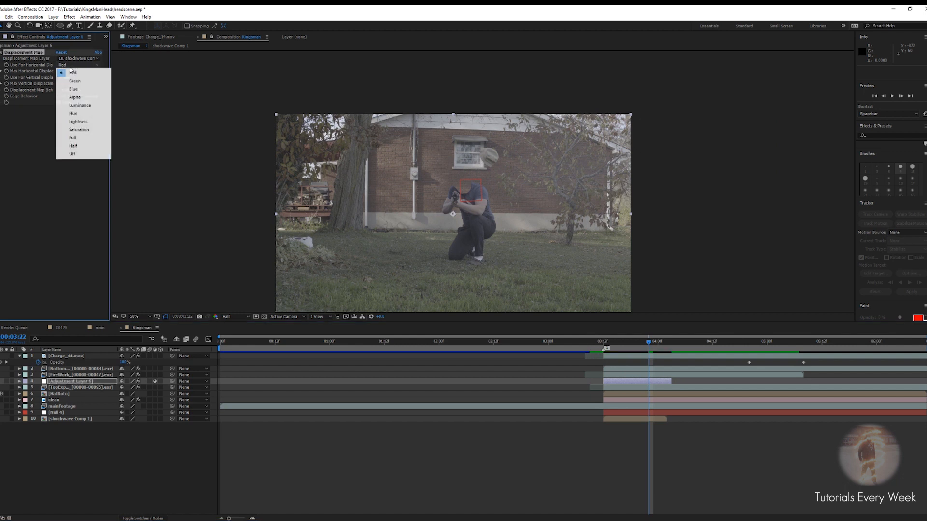
{"action": "left_click", "coordinate": [80, 105]}
{"action": "left_click", "coordinate": [79, 78]}
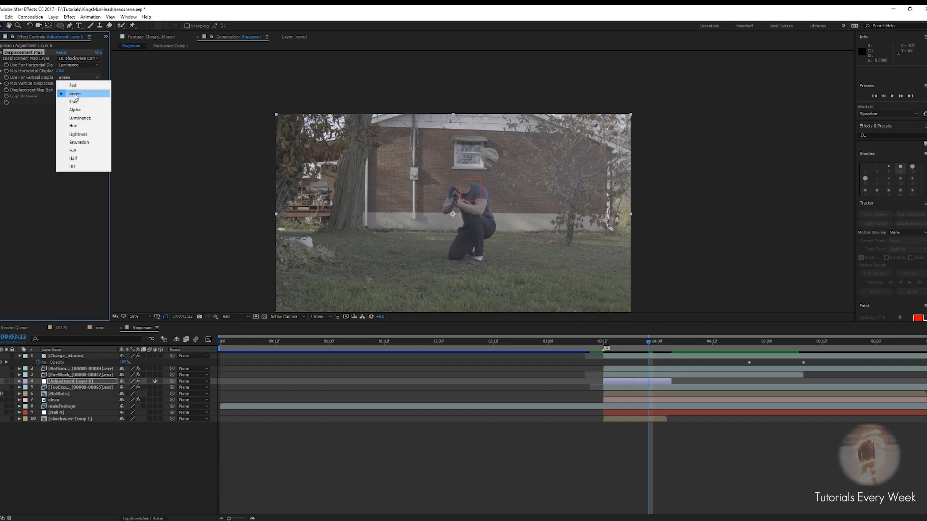
{"action": "left_click", "coordinate": [80, 118]}
{"action": "key", "text": "space"}
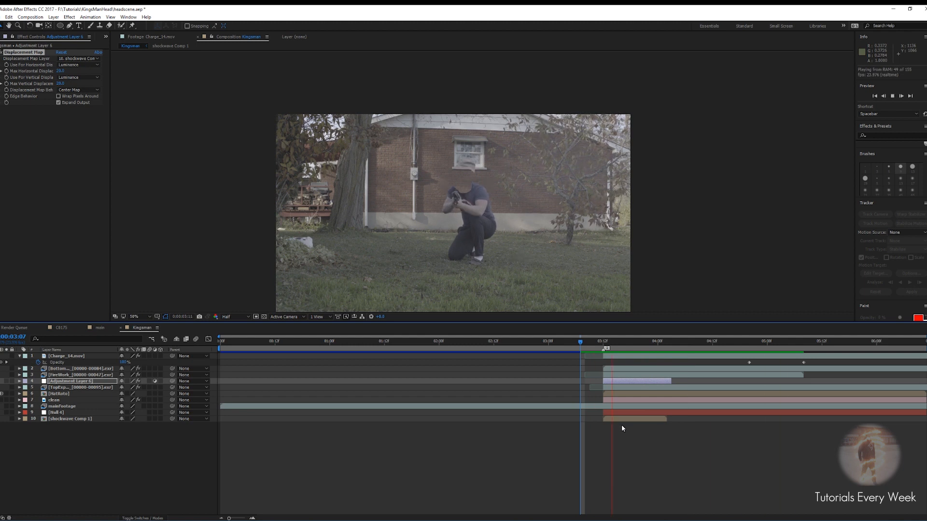
{"action": "scroll", "coordinate": [447, 193], "scroll_direction": "up", "scroll_amount": 2}
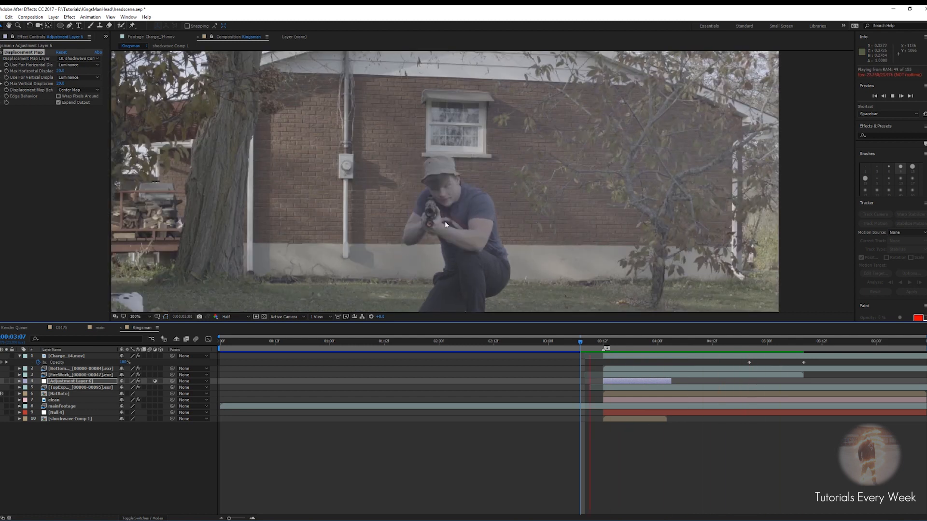
{"action": "key", "text": "space"}
Set the maximum horizontal and vertical displacement to 10 each
{"action": "left_click", "coordinate": [59, 72]}
{"action": "type", "text": "10"}
{"action": "key", "text": "Tab"}
{"action": "type", "text": "10"}
{"action": "key", "text": "Return"}
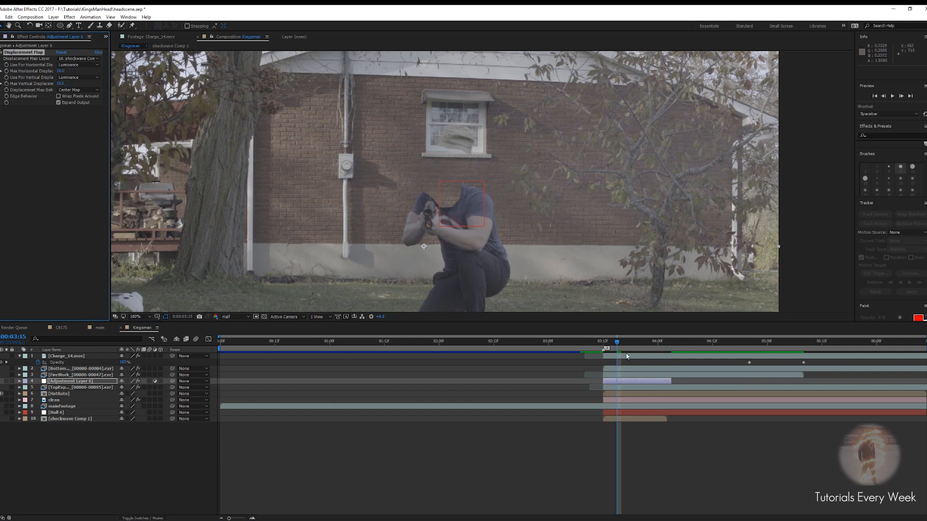
Preview the shockwave distortion around the moment the head effect begins
{"action": "left_click", "coordinate": [594, 342]}
{"action": "left_click_drag", "start_coordinate": [584, 344], "coordinate": [580, 345]}
{"action": "scroll", "coordinate": [539, 228], "scroll_direction": "down", "scroll_amount": 2}
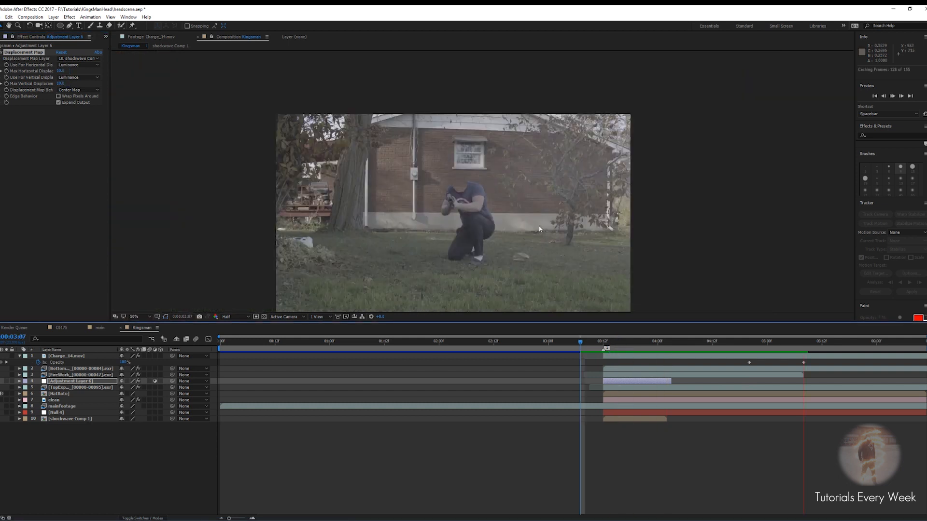
{"action": "key", "text": "space"}
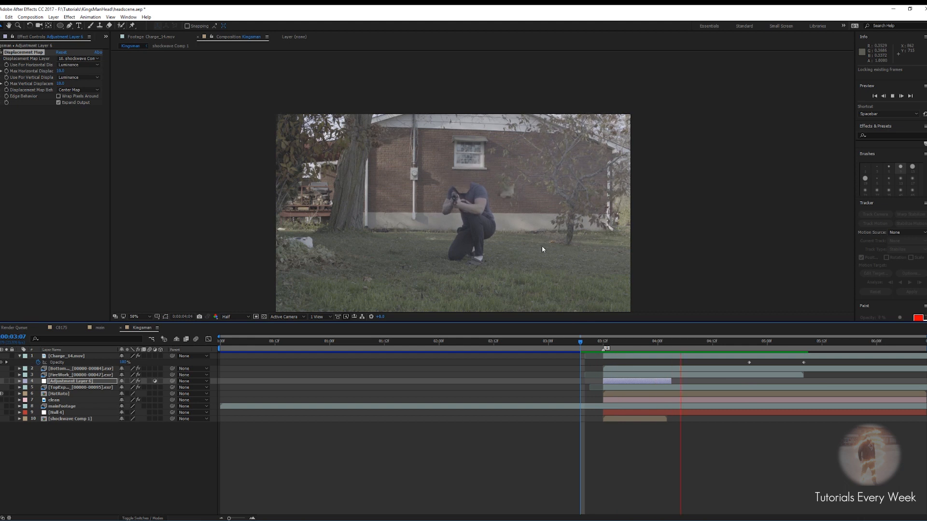
{"action": "key", "text": "space"}
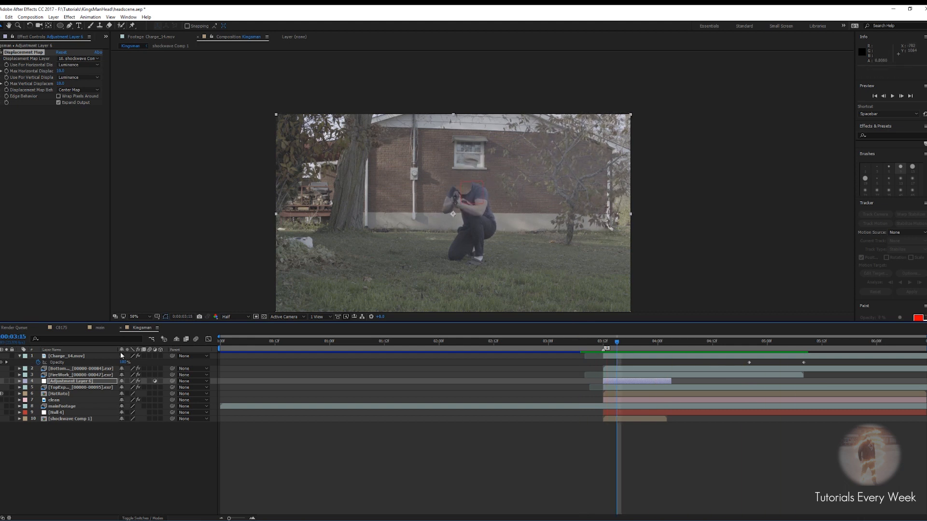
{"action": "left_click", "coordinate": [0, 388]}
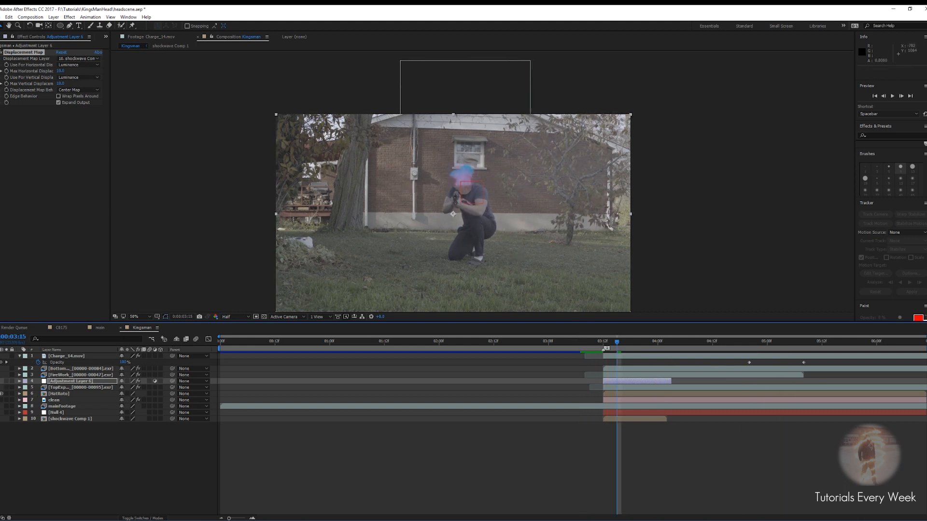
{"action": "left_click", "coordinate": [584, 342]}
{"action": "left_click_drag", "start_coordinate": [583, 343], "coordinate": [572, 338]}
{"action": "key", "text": "space"}
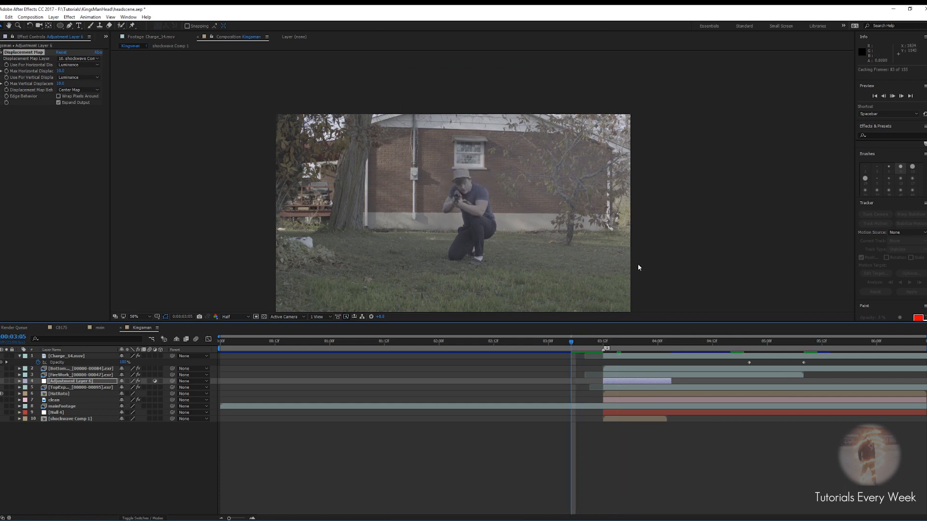
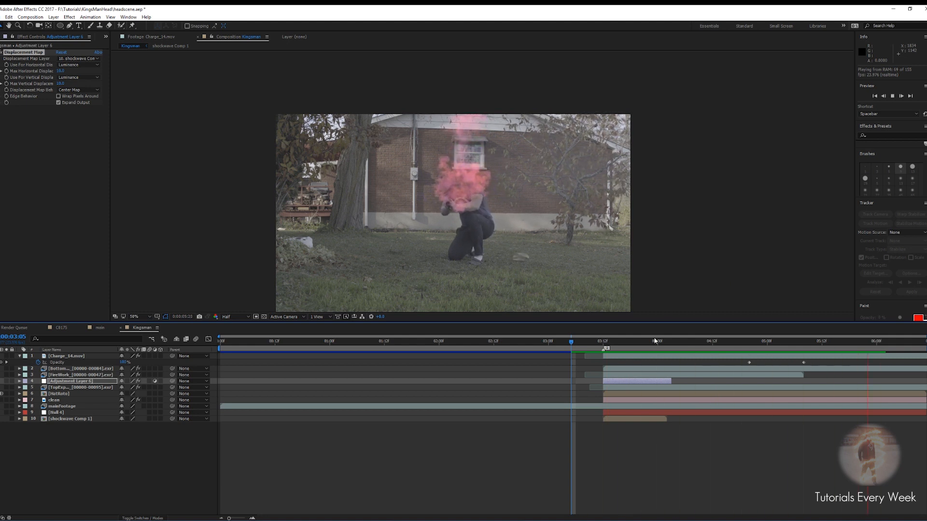
Play back and scrub through the explosion moment to review the shockwave distortion
{"action": "left_click", "coordinate": [676, 341]}
{"action": "key", "text": "space"}
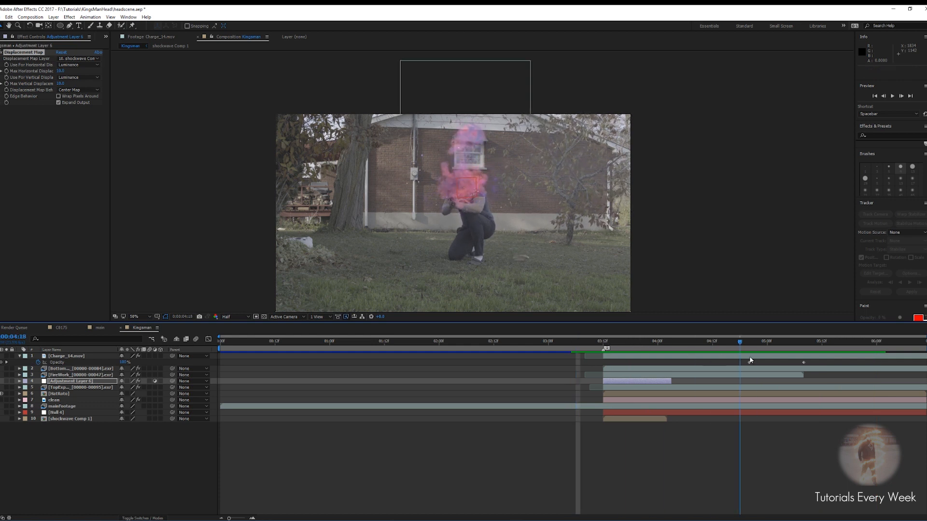
{"action": "scroll", "coordinate": [397, 205], "scroll_direction": "up", "scroll_amount": 4}
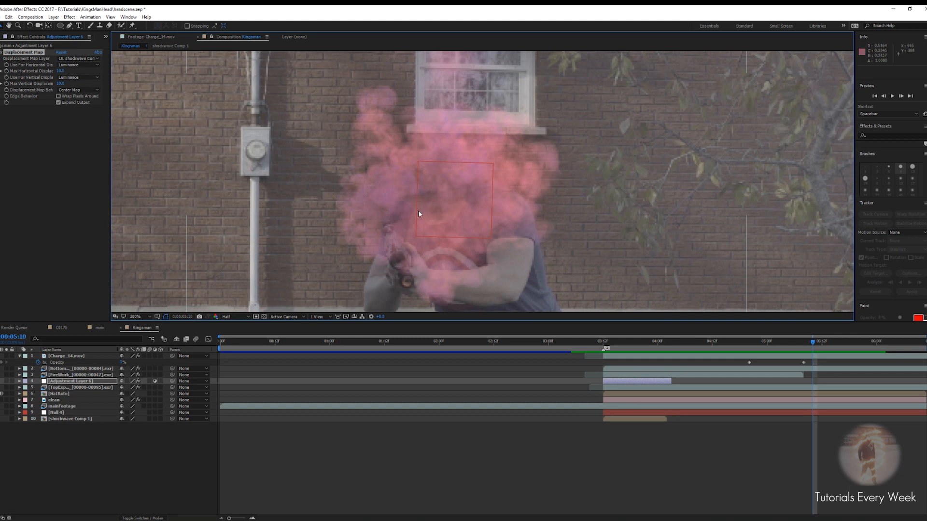
{"action": "left_click", "coordinate": [620, 453]}
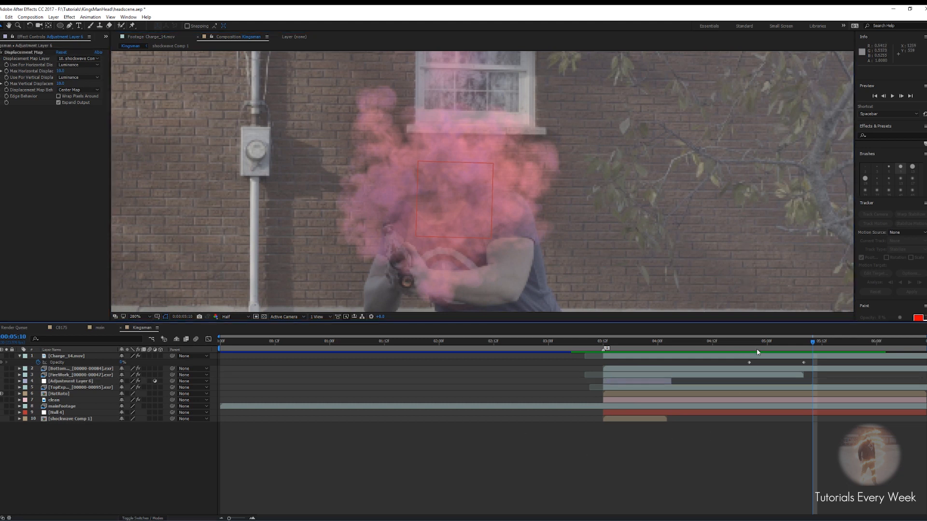
{"action": "left_click_drag", "start_coordinate": [812, 345], "coordinate": [721, 353]}
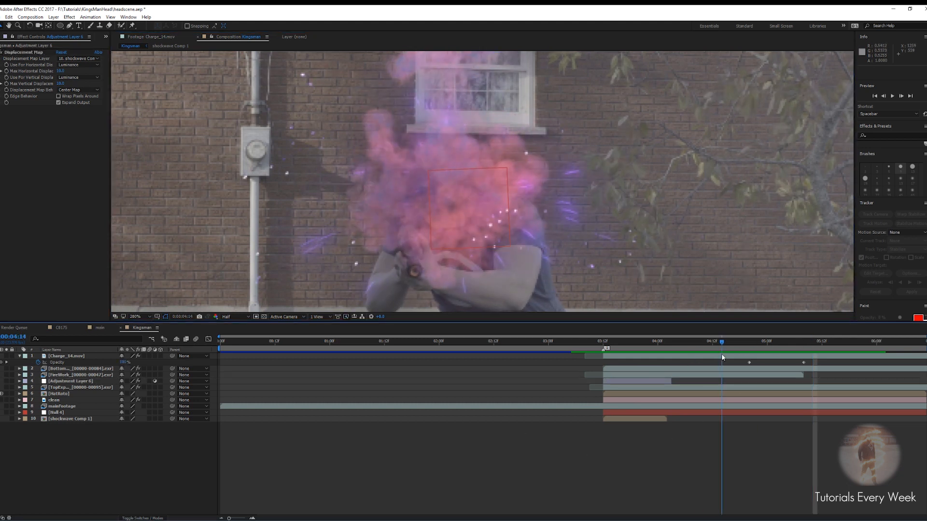
Duplicate the bottom explosion layer and freeze the duplicate at the current frame
{"action": "left_click", "coordinate": [64, 374]}
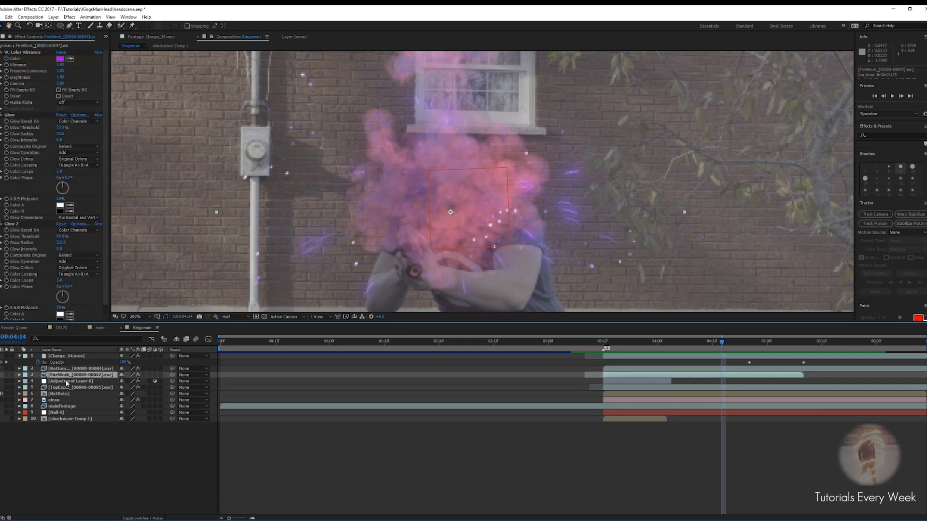
{"action": "left_click", "coordinate": [75, 368]}
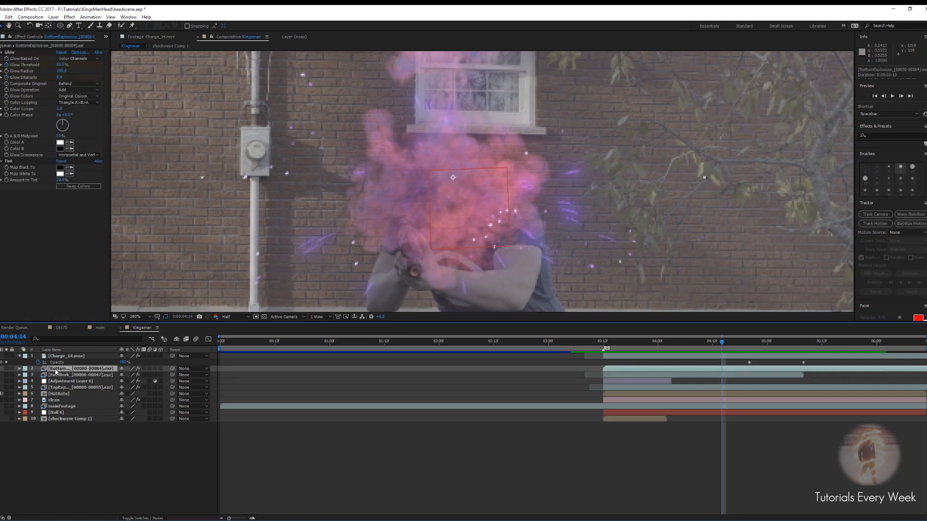
{"action": "key", "text": "ctrl+d"}
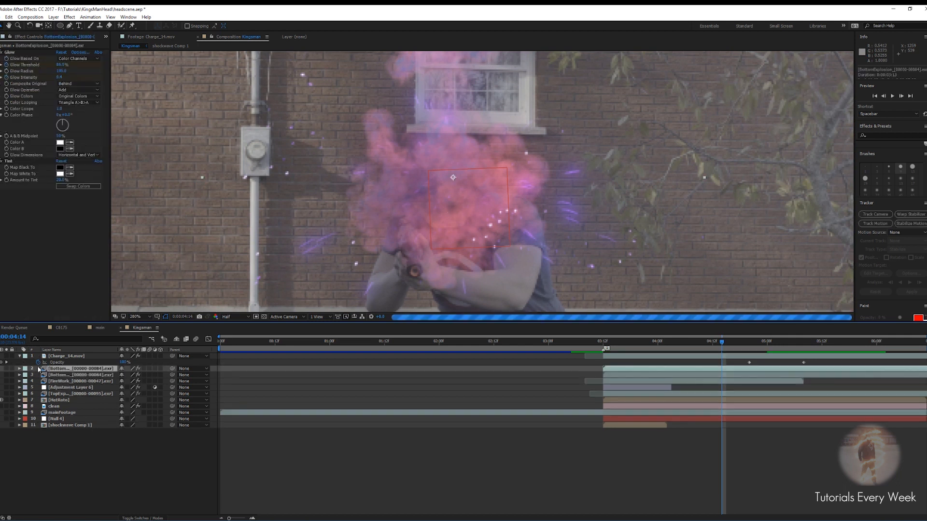
{"action": "right_click", "coordinate": [723, 370]}
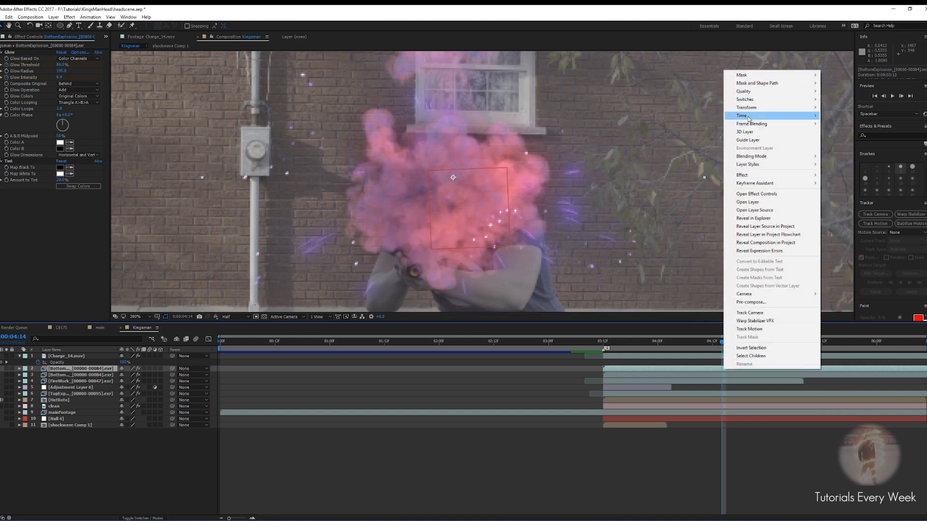
{"action": "mouse_move", "coordinate": [748, 118]}
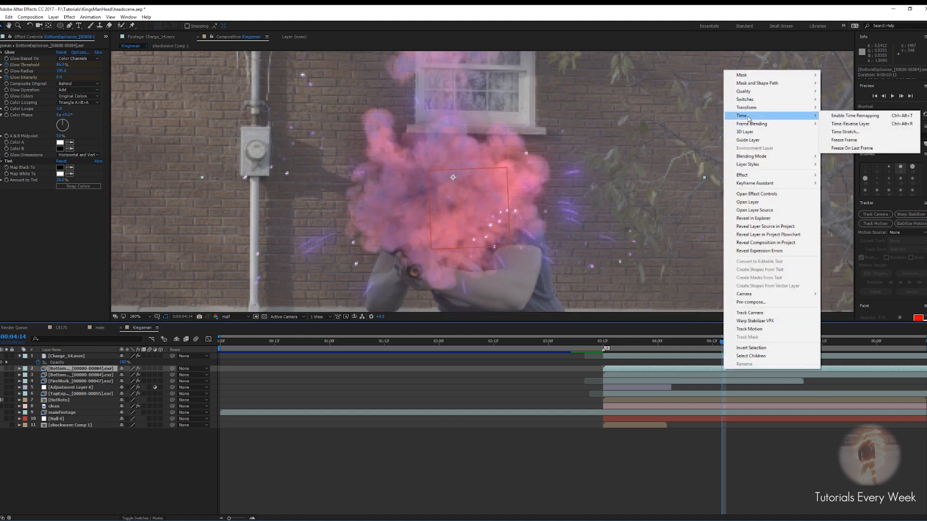
{"action": "left_click", "coordinate": [845, 141]}
Toggle the top explosion layer's visibility and rename the adjustment layer to displacement map
{"action": "left_click", "coordinate": [59, 401]}
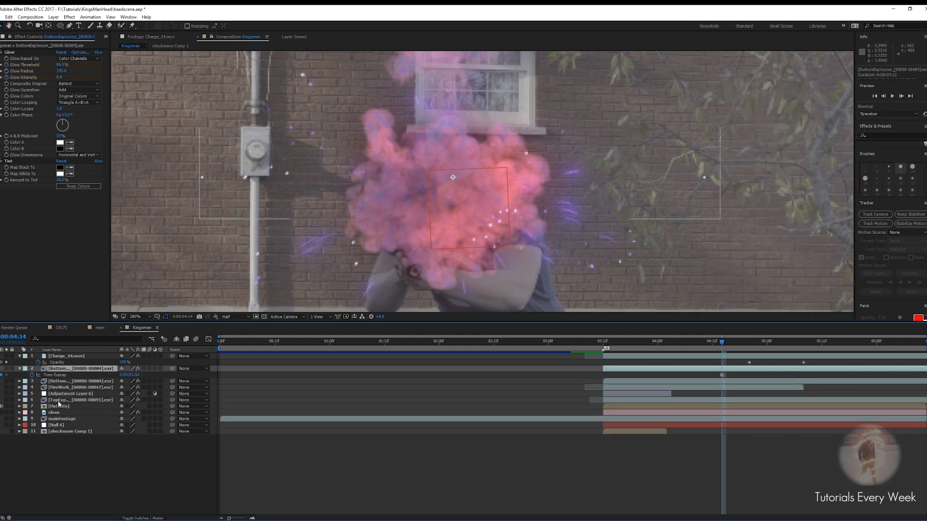
{"action": "left_click", "coordinate": [0, 400]}
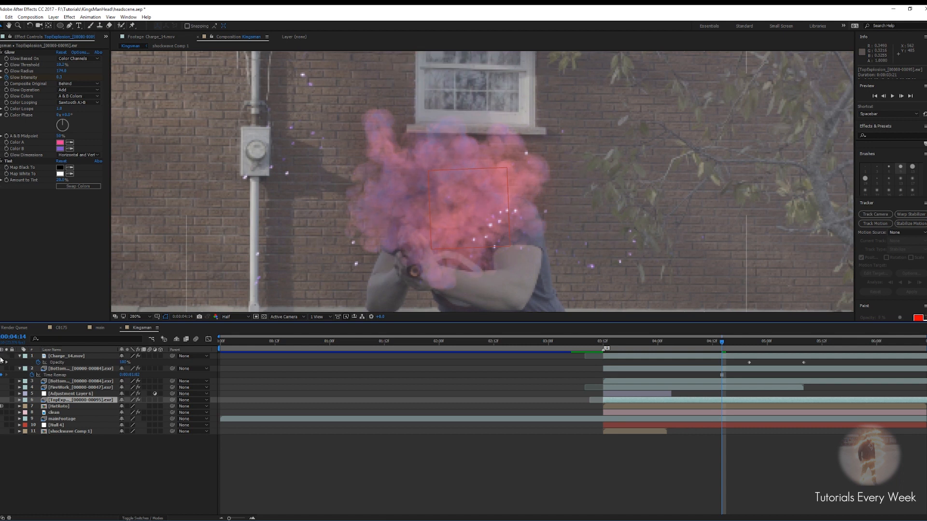
{"action": "left_click", "coordinate": [64, 394]}
{"action": "key", "text": "Return"}
{"action": "type", "text": "displacement map"}
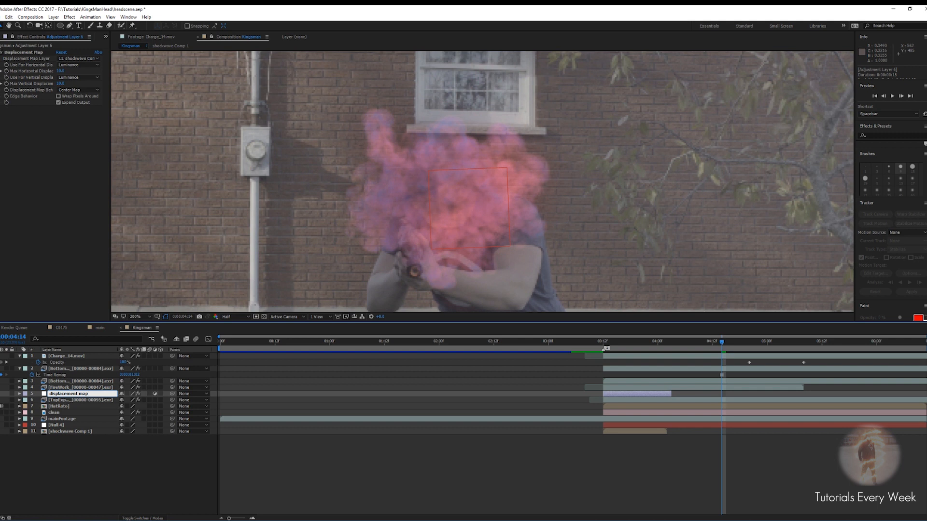
{"action": "key", "text": "Return"}
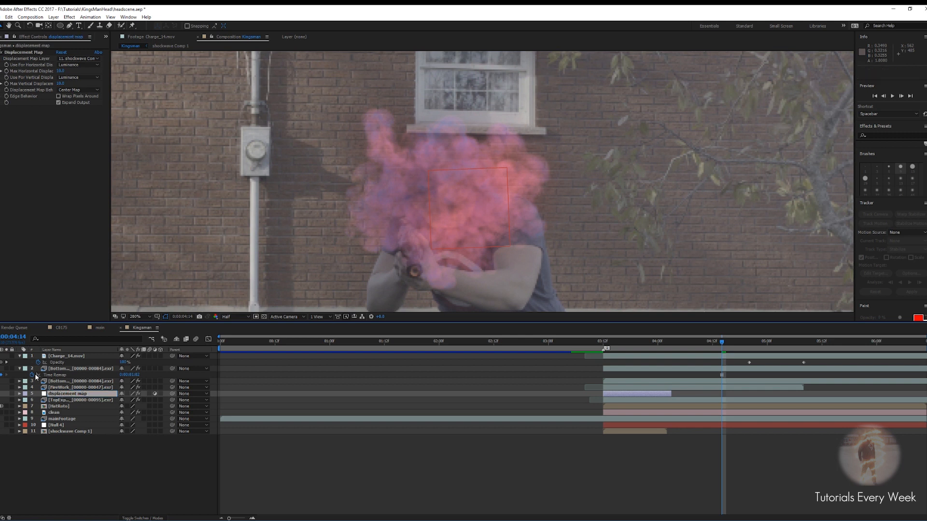
Rename the frozen explosion layer to headtrack and move it below the top explosion layer
{"action": "left_click", "coordinate": [69, 369]}
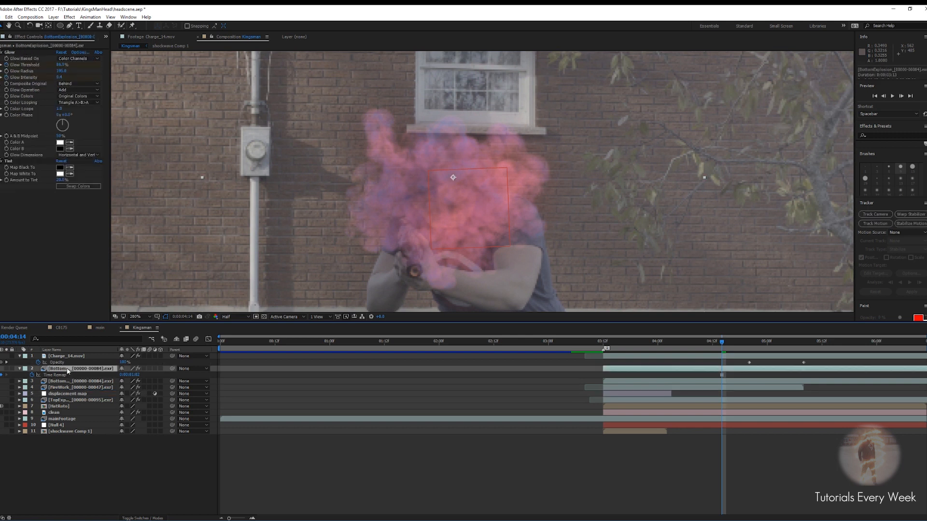
{"action": "key", "text": "Return"}
{"action": "type", "text": "headtrack"}
{"action": "left_click", "coordinate": [65, 370]}
{"action": "left_click_drag", "start_coordinate": [65, 372], "coordinate": [71, 405]}
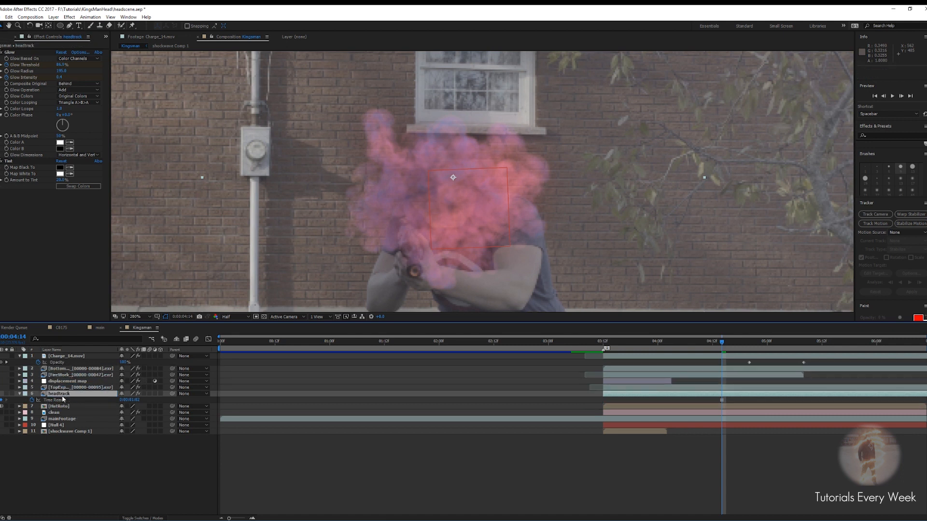
Parent the headtrack layer to Null 4
{"action": "left_click_drag", "start_coordinate": [724, 336], "coordinate": [782, 366]}
{"action": "scroll", "coordinate": [639, 270], "scroll_direction": "down", "scroll_amount": 2}
{"action": "scroll", "coordinate": [425, 197], "scroll_direction": "up", "scroll_amount": 1}
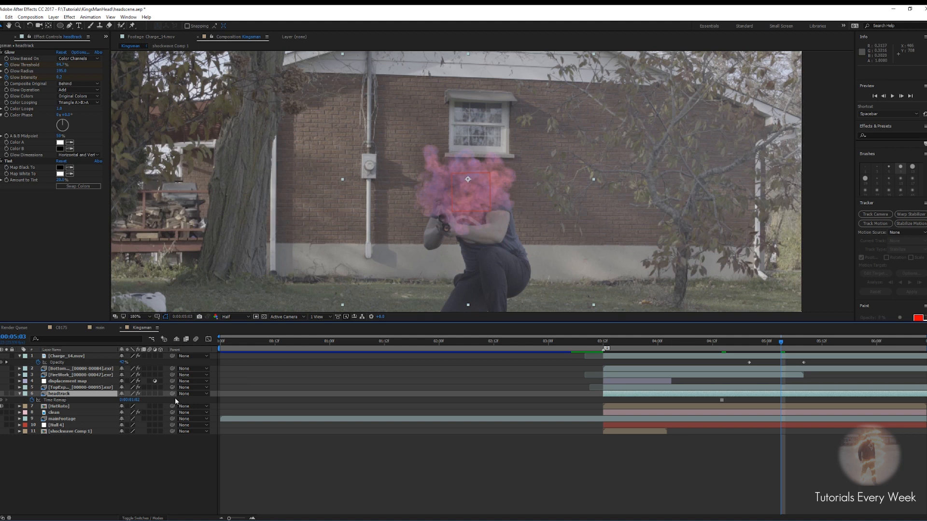
{"action": "left_click_drag", "start_coordinate": [172, 393], "coordinate": [61, 428]}
{"action": "left_click_drag", "start_coordinate": [781, 342], "coordinate": [796, 353]}
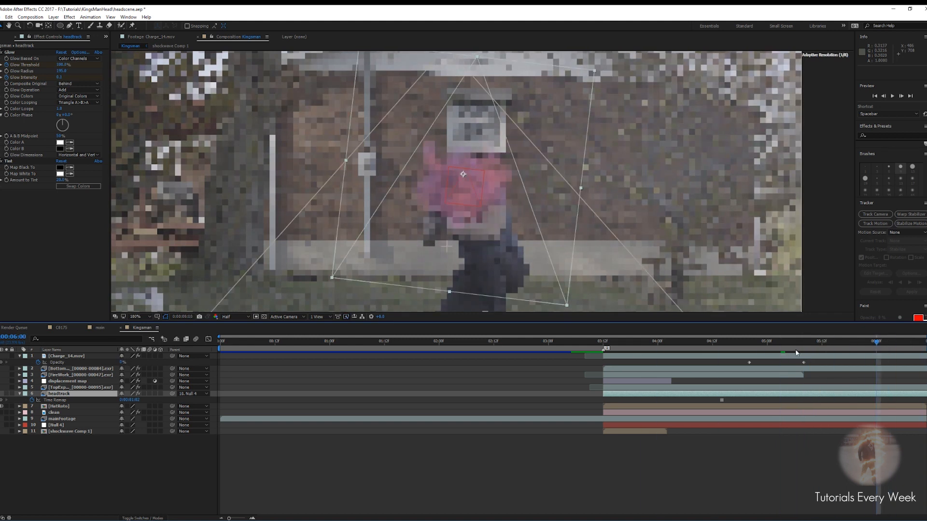
Draw a Pen tool mask around the head on the headtrack layer at the end of the clip
{"action": "key", "text": "period"}
{"action": "left_click_drag", "start_coordinate": [881, 345], "coordinate": [922, 335]}
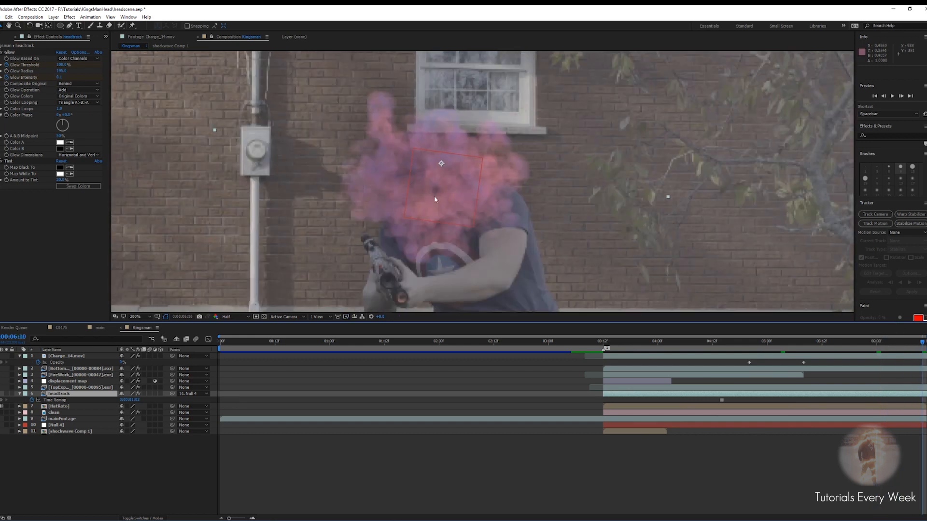
{"action": "key", "text": "g"}
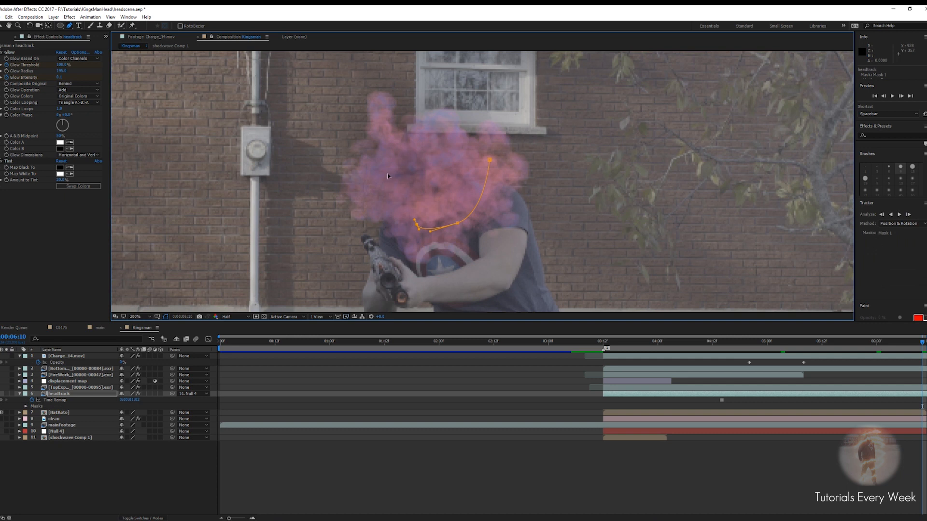
{"action": "left_click_drag", "start_coordinate": [426, 150], "coordinate": [451, 151]}
{"action": "left_click", "coordinate": [452, 156]}
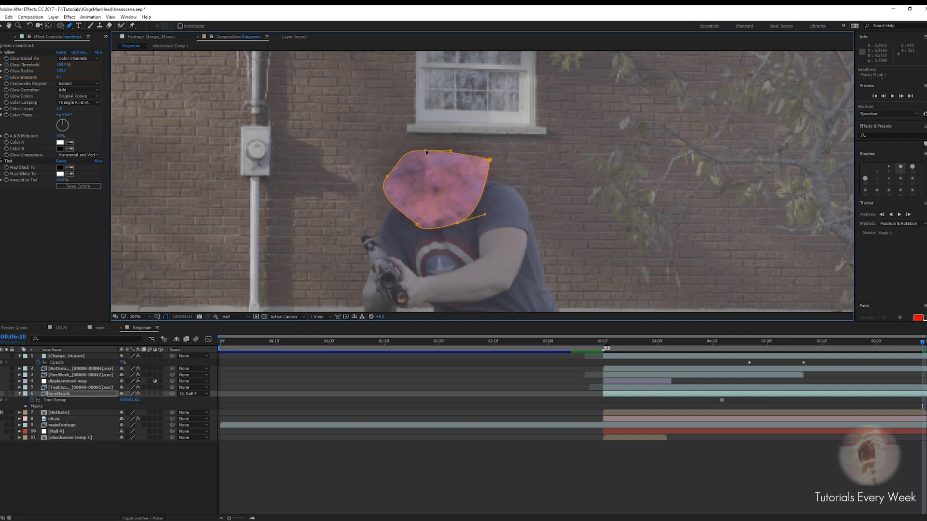
Feather the headtrack mask to soften its edges
{"action": "key", "text": "f"}
{"action": "left_click_drag", "start_coordinate": [125, 405], "coordinate": [138, 409]}
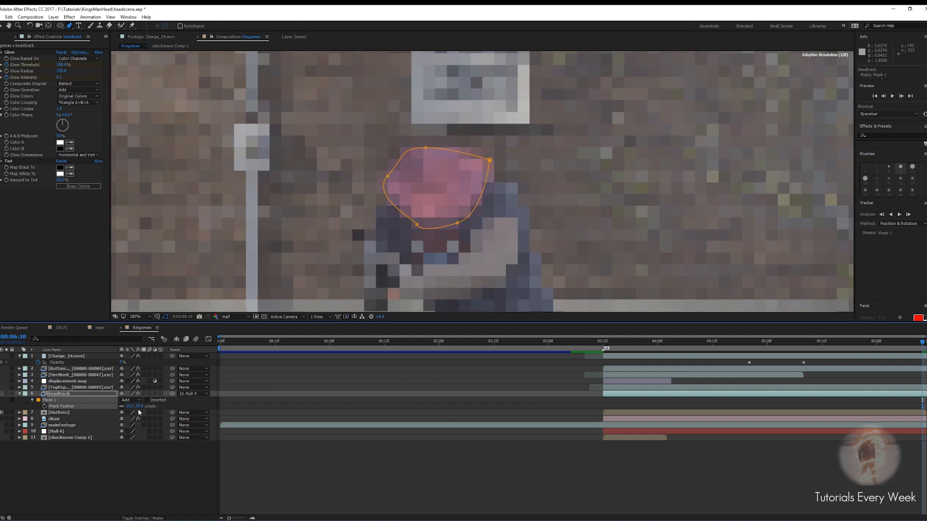
{"action": "left_click", "coordinate": [461, 480]}
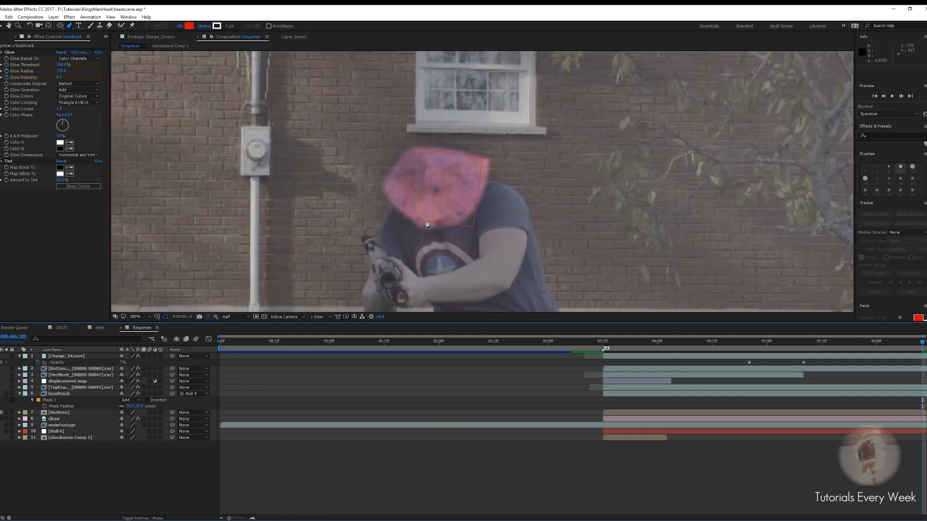
{"action": "key", "text": "period"}
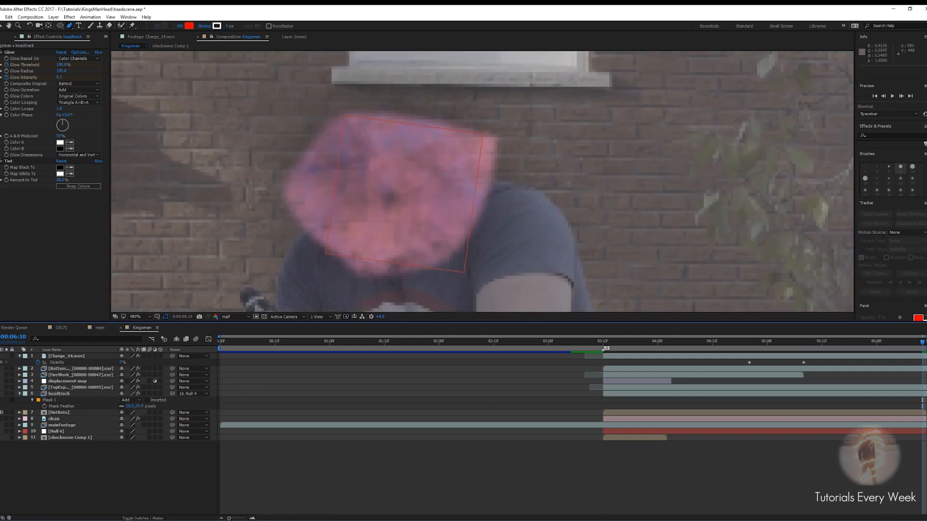
{"action": "key", "text": "comma"}
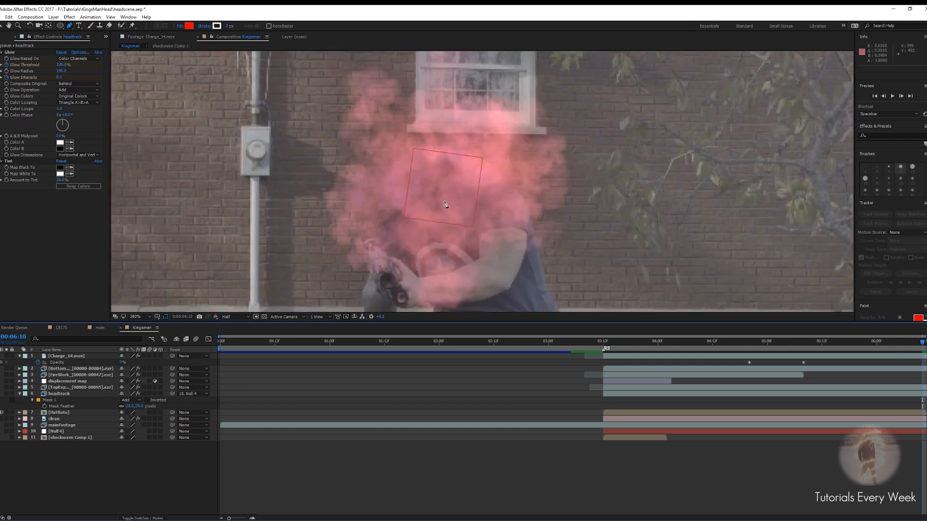
Increase the headtrack mask's feather further
{"action": "left_click", "coordinate": [640, 431]}
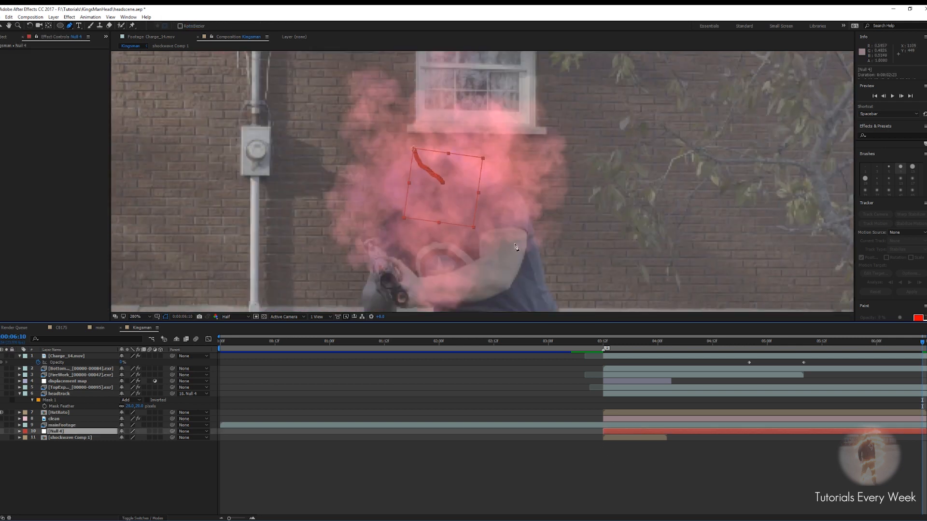
{"action": "left_click", "coordinate": [635, 438]}
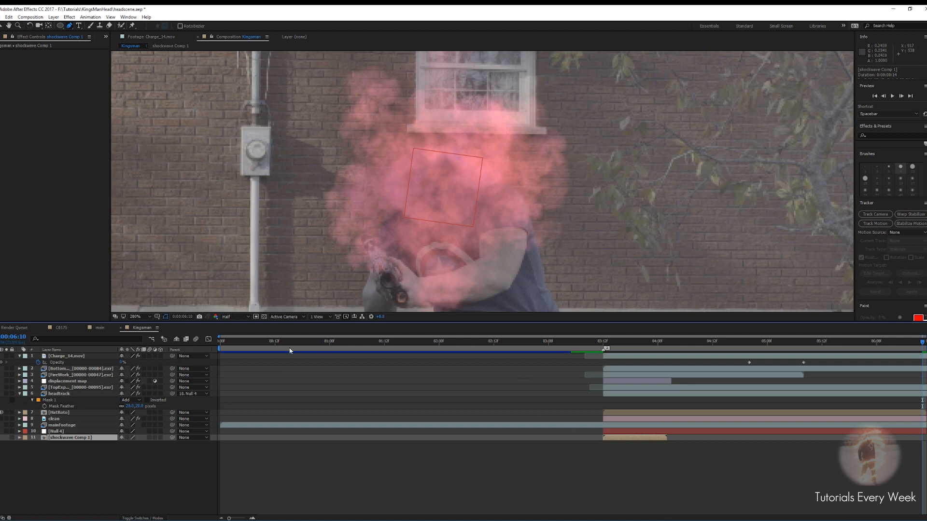
{"action": "scroll", "coordinate": [360, 210], "scroll_direction": "down", "scroll_amount": 4}
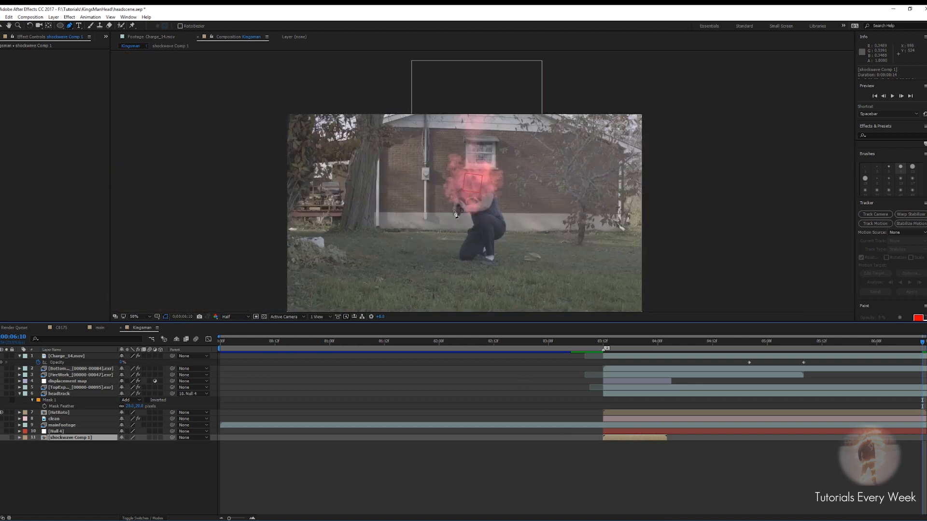
{"action": "scroll", "coordinate": [360, 209], "scroll_direction": "up", "scroll_amount": 2}
{"action": "left_click", "coordinate": [61, 394]}
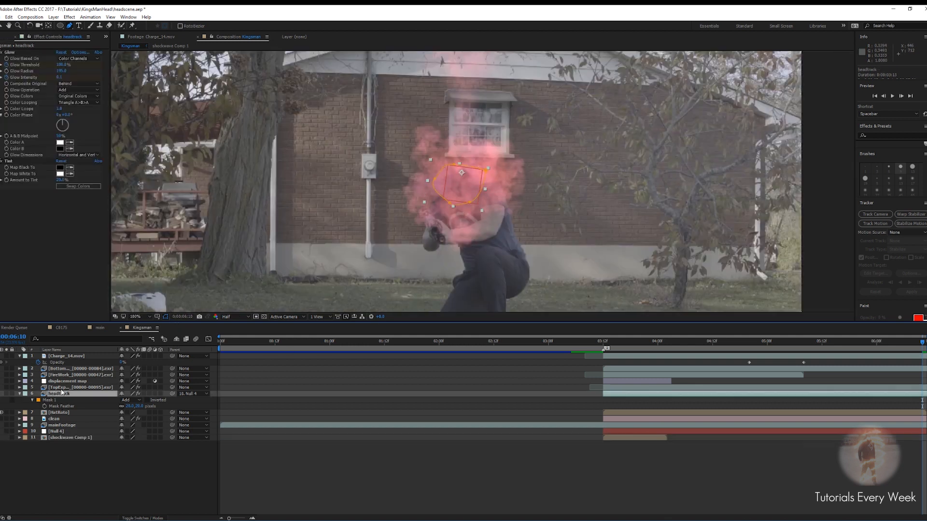
{"action": "left_click", "coordinate": [61, 414]}
{"action": "left_click", "coordinate": [60, 395]}
{"action": "left_click_drag", "start_coordinate": [129, 407], "coordinate": [147, 408]}
Scrub through the head explosion frames to inspect the headtrack layer
{"action": "left_click_drag", "start_coordinate": [921, 346], "coordinate": [676, 346]}
{"action": "left_click", "coordinate": [618, 438]}
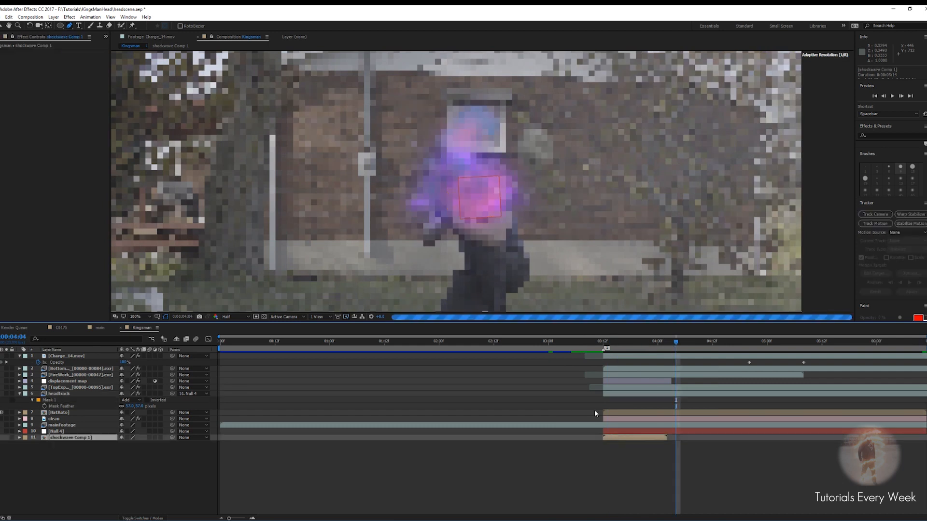
{"action": "key", "text": "period"}
{"action": "key", "text": "period"}
{"action": "key", "text": "period"}
{"action": "key", "text": "period"}
{"action": "key", "text": "v"}
{"action": "left_click_drag", "start_coordinate": [681, 343], "coordinate": [781, 336]}
{"action": "scroll", "coordinate": [530, 219], "scroll_direction": "down", "scroll_amount": 1}
{"action": "scroll", "coordinate": [530, 220], "scroll_direction": "down", "scroll_amount": 1}
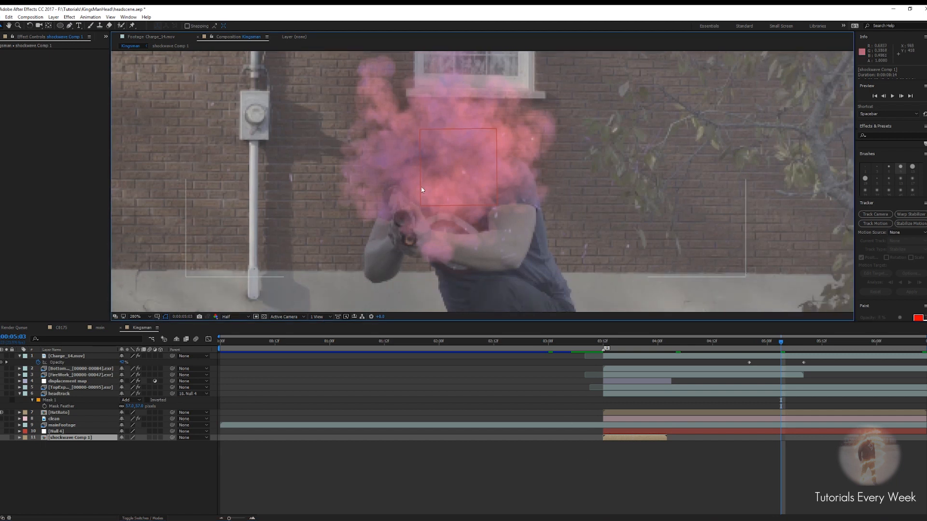
{"action": "right_click", "coordinate": [495, 301]}
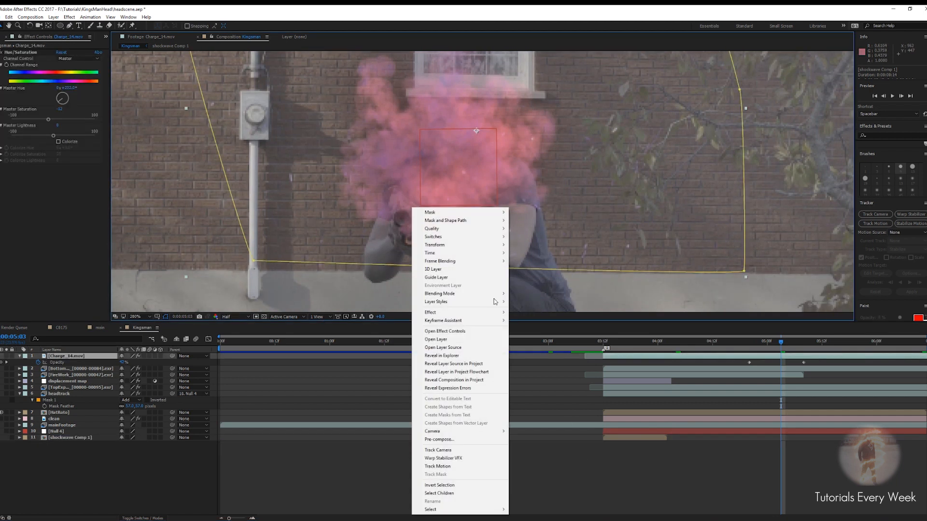
{"action": "left_click", "coordinate": [636, 435]}
Play back the complete head explosion sequence to review the result
{"action": "scroll", "coordinate": [512, 211], "scroll_direction": "down", "scroll_amount": 4}
{"action": "left_click_drag", "start_coordinate": [785, 347], "coordinate": [722, 372]}
{"action": "scroll", "coordinate": [468, 197], "scroll_direction": "up", "scroll_amount": 4}
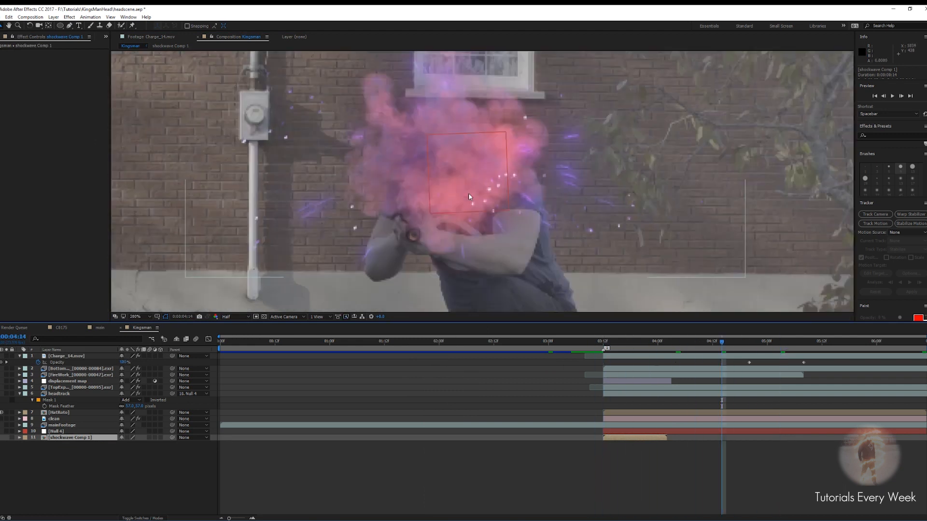
{"action": "scroll", "coordinate": [469, 197], "scroll_direction": "up", "scroll_amount": 1}
{"action": "left_click_drag", "start_coordinate": [515, 251], "coordinate": [506, 201]}
{"action": "scroll", "coordinate": [506, 201], "scroll_direction": "down", "scroll_amount": 1}
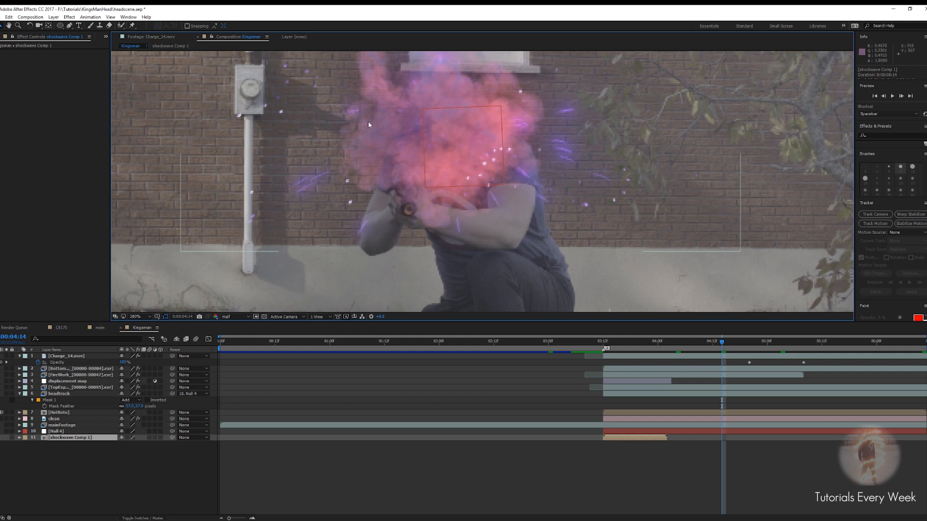
{"action": "scroll", "coordinate": [338, 145], "scroll_direction": "down", "scroll_amount": 1}
{"action": "left_click_drag", "start_coordinate": [720, 344], "coordinate": [585, 351]}
{"action": "key", "text": "space"}
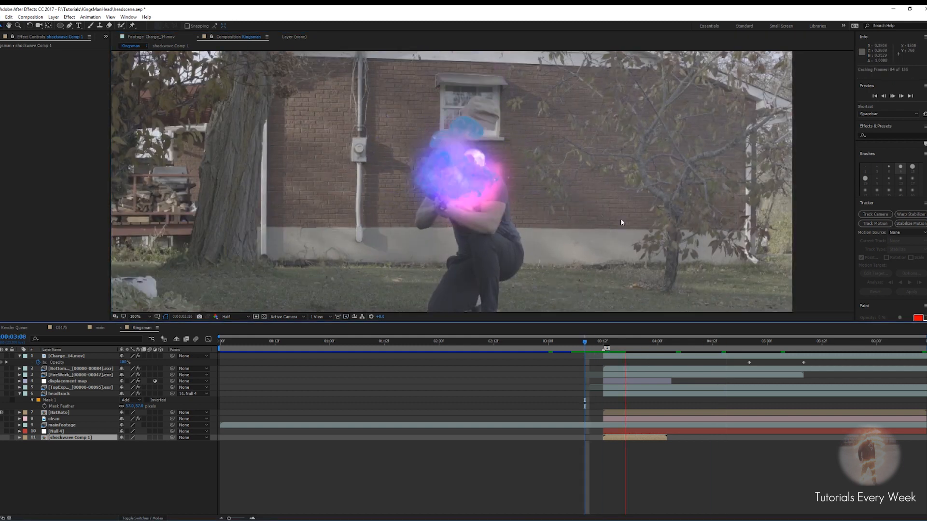
{"action": "scroll", "coordinate": [635, 237], "scroll_direction": "down", "scroll_amount": 1}
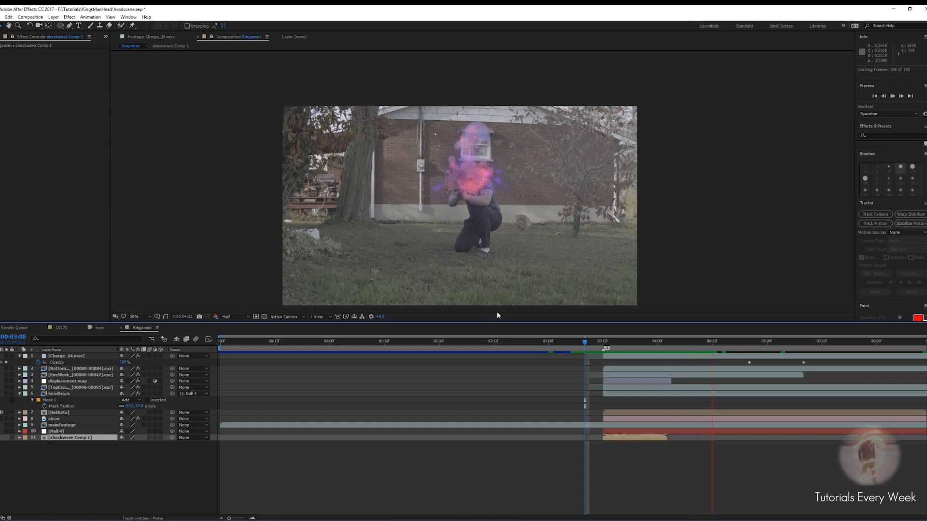
{"action": "left_click", "coordinate": [690, 348]}
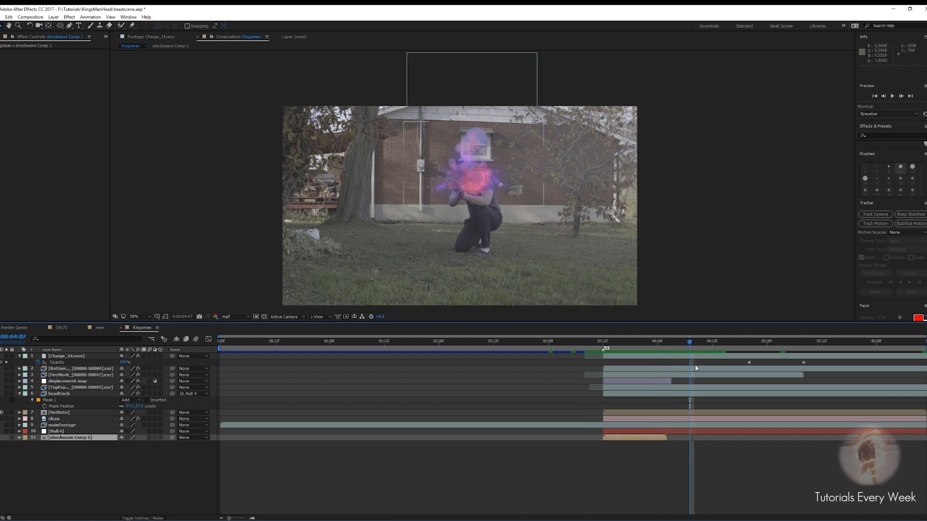
Solo the bottom explosion layer and zoom in to inspect its smoke cloud on its own
{"action": "mouse_move", "coordinate": [662, 345]}
{"action": "left_mouse_down"}
{"action": "mouse_move", "coordinate": [638, 348]}
{"action": "mouse_move", "coordinate": [667, 344]}
{"action": "left_mouse_up"}
{"action": "left_click", "coordinate": [34, 387]}
{"action": "left_click", "coordinate": [35, 374]}
{"action": "left_click", "coordinate": [36, 369]}
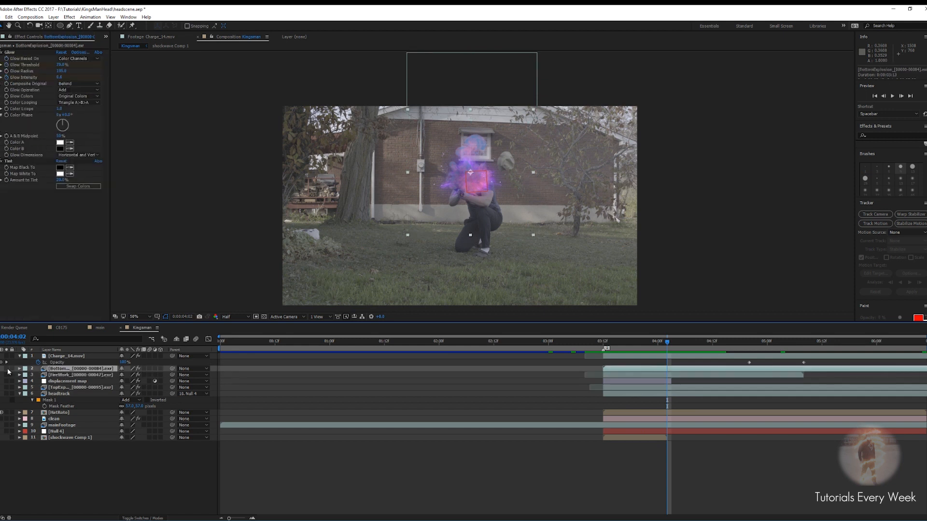
{"action": "left_click", "coordinate": [7, 369]}
{"action": "key", "text": "period"}
{"action": "key", "text": "period"}
{"action": "key", "text": "period"}
{"action": "key", "text": "period"}
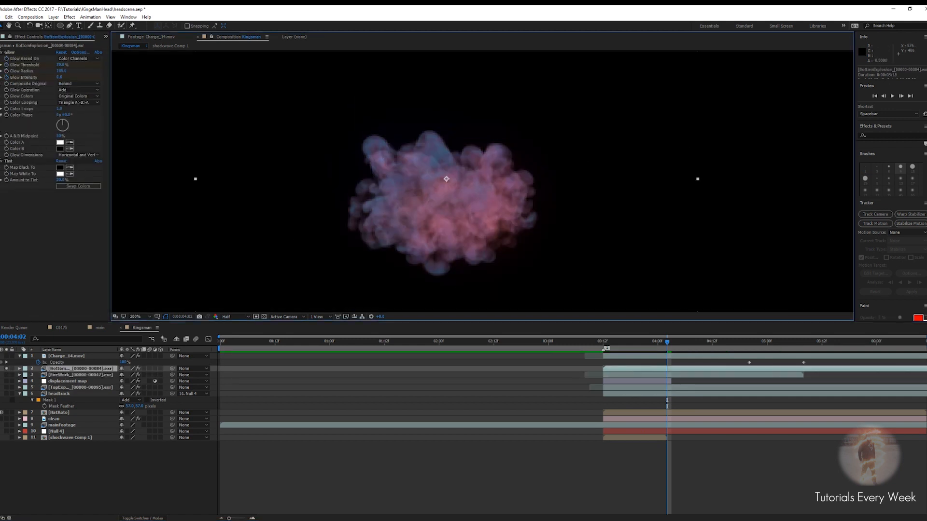
Collapse the Glow and Tint effects and apply a Hue/Saturation effect to the bottom explosion layer
{"action": "left_click", "coordinate": [1, 53]}
{"action": "left_click", "coordinate": [0, 52]}
{"action": "left_click", "coordinate": [0, 58]}
{"action": "left_click", "coordinate": [1, 59]}
{"action": "key", "text": "ctrl+space"}
{"action": "type", "text": "hue sat"}
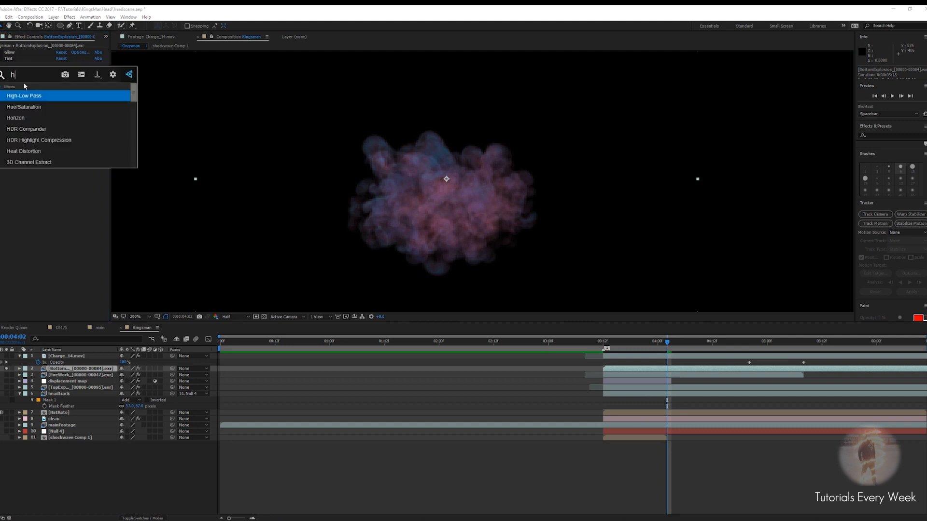
{"action": "key", "text": "Return"}
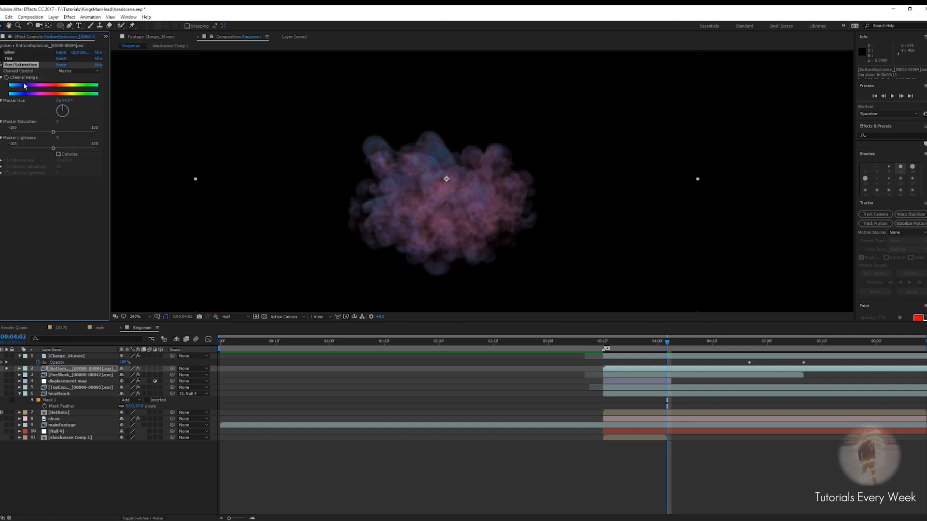
Rotate the Hue/Saturation master hue to shift the explosion cloud's colour and check it at a later frame
{"action": "left_click_drag", "start_coordinate": [64, 110], "coordinate": [70, 111]}
{"action": "key", "text": "period"}
{"action": "key", "text": "comma"}
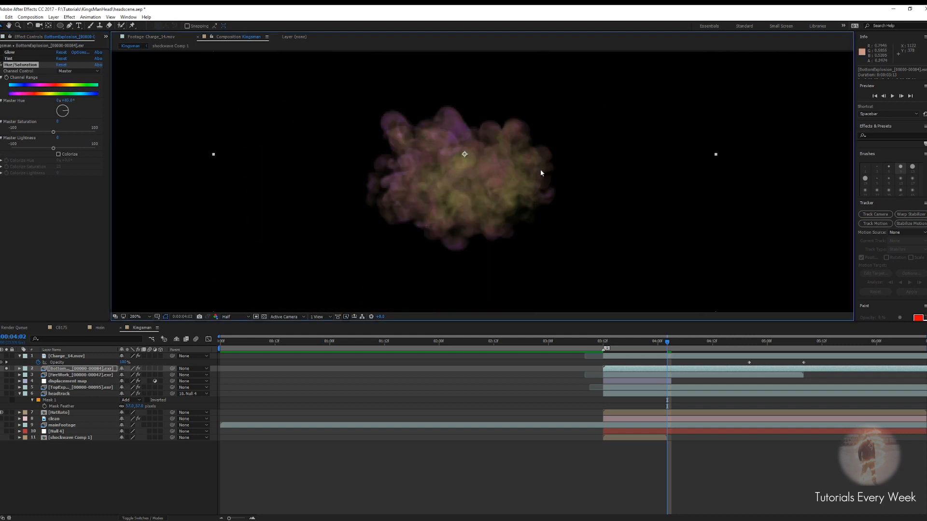
{"action": "left_click_drag", "start_coordinate": [69, 114], "coordinate": [55, 118]}
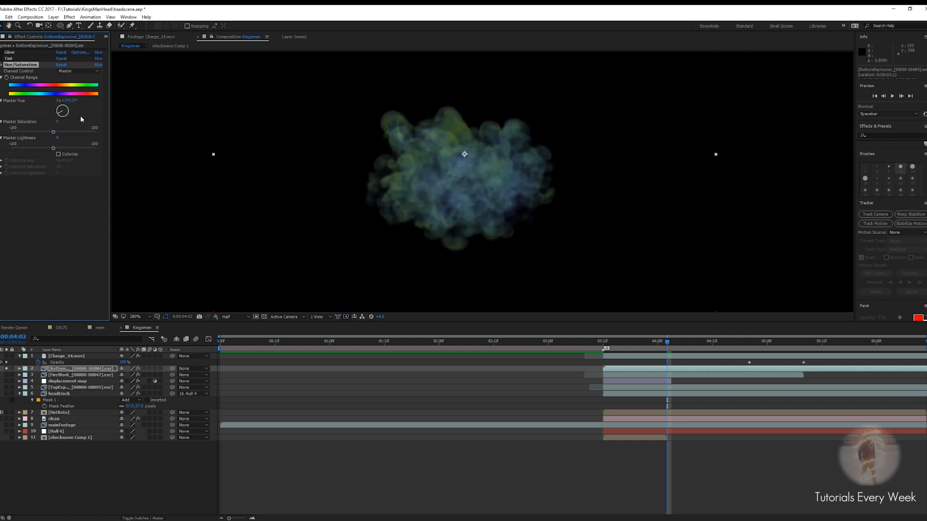
{"action": "scroll", "coordinate": [549, 219], "scroll_direction": "down", "scroll_amount": 2}
{"action": "scroll", "coordinate": [506, 198], "scroll_direction": "up", "scroll_amount": 2}
{"action": "scroll", "coordinate": [507, 198], "scroll_direction": "down", "scroll_amount": 1}
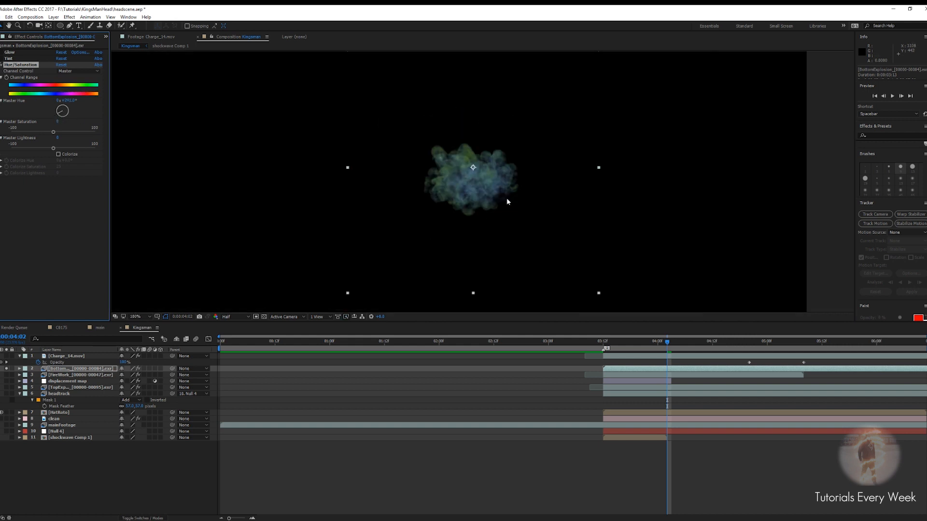
{"action": "left_click_drag", "start_coordinate": [654, 341], "coordinate": [799, 346]}
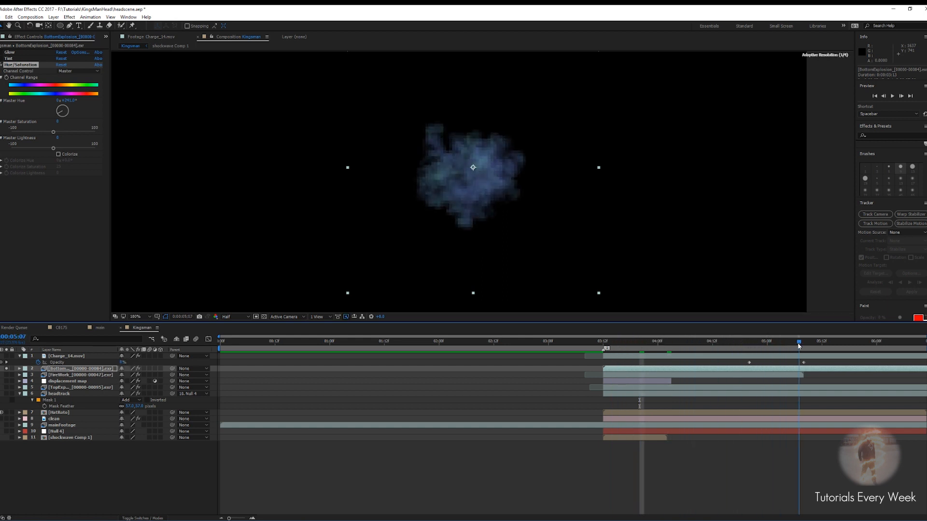
{"action": "scroll", "coordinate": [482, 179], "scroll_direction": "up", "scroll_amount": 1}
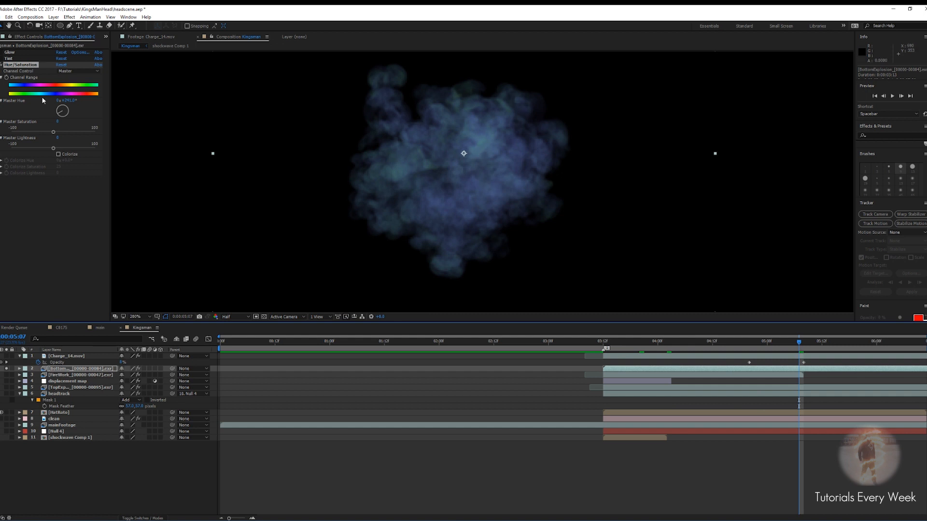
Try a different master hue on the cloud, then delete the Hue/Saturation effect
{"action": "left_click_drag", "start_coordinate": [60, 113], "coordinate": [73, 127]}
{"action": "scroll", "coordinate": [462, 173], "scroll_direction": "up", "scroll_amount": 1}
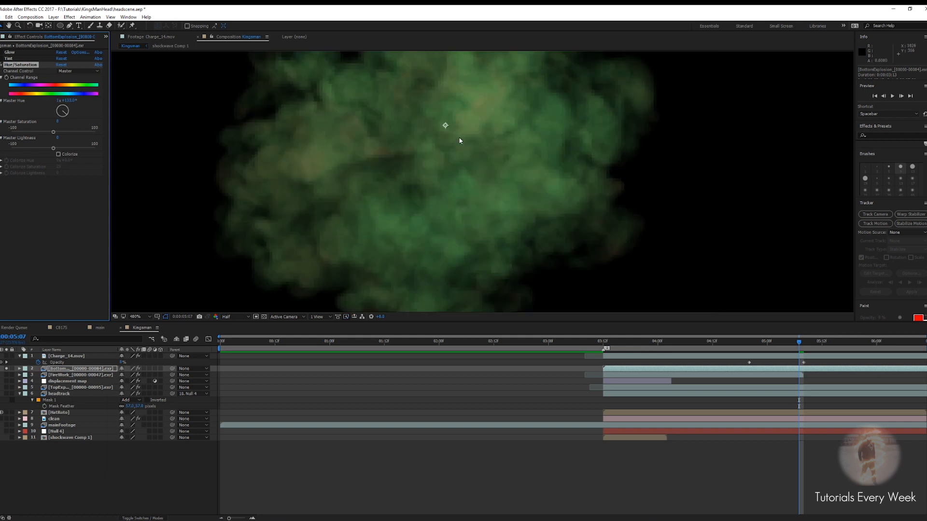
{"action": "scroll", "coordinate": [441, 239], "scroll_direction": "down", "scroll_amount": 1}
{"action": "scroll", "coordinate": [453, 198], "scroll_direction": "down", "scroll_amount": 1}
{"action": "scroll", "coordinate": [455, 196], "scroll_direction": "up", "scroll_amount": 1}
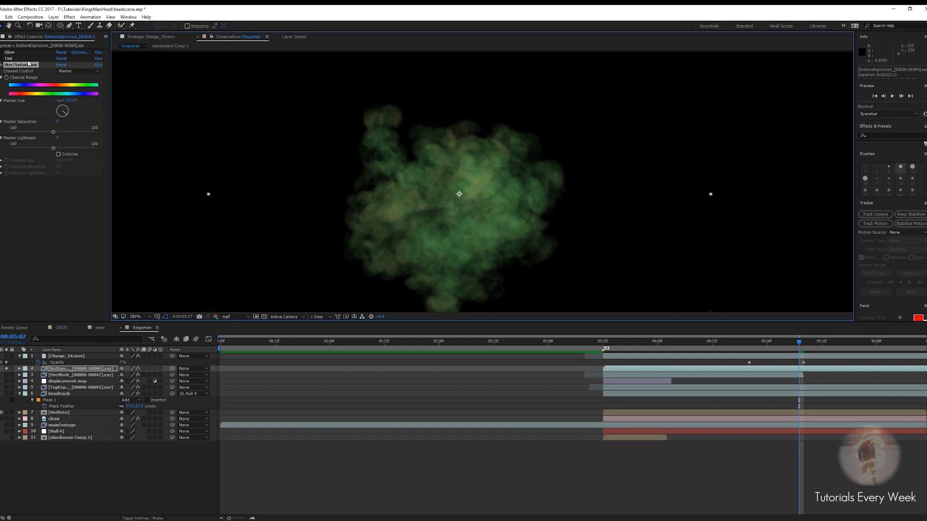
{"action": "key", "text": "Delete"}
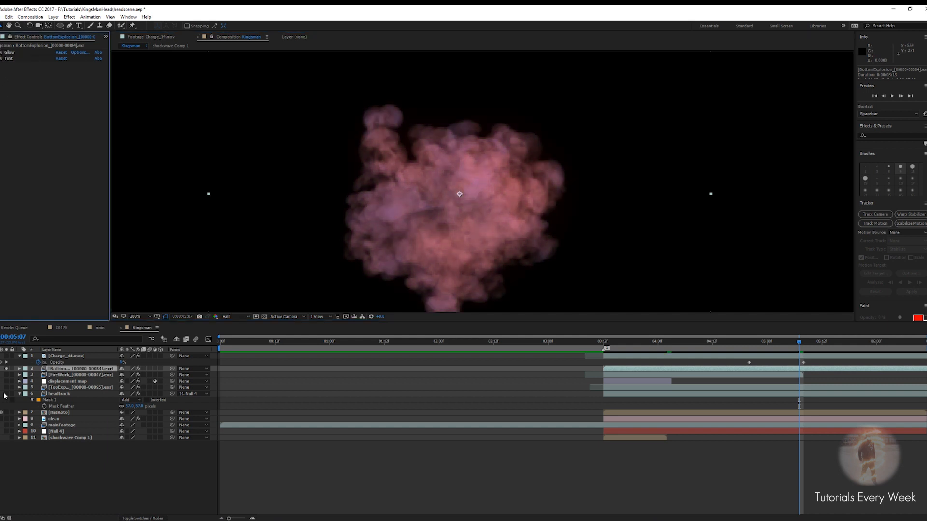
Unsolo the bottom explosion layer and play back the head explosion from around 3 seconds to review it
{"action": "left_click", "coordinate": [7, 371]}
{"action": "left_click_drag", "start_coordinate": [798, 342], "coordinate": [566, 368]}
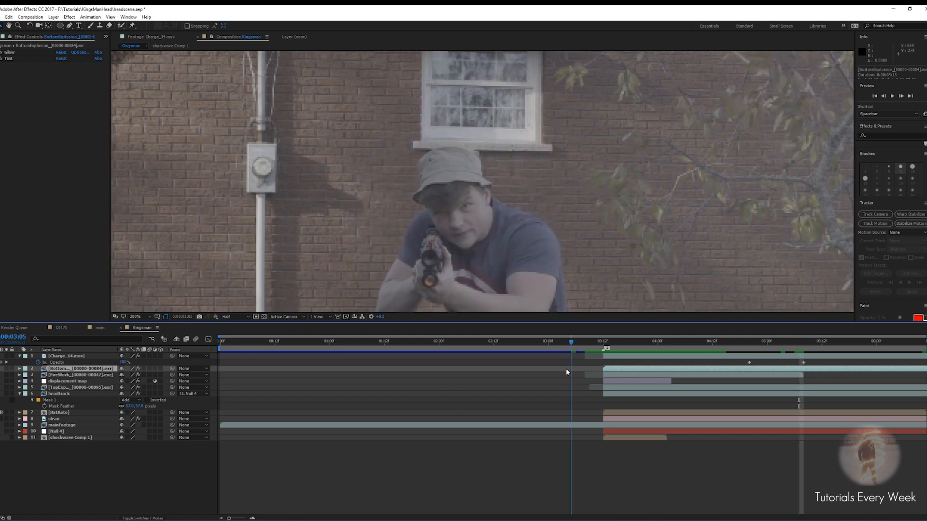
{"action": "key", "text": "space"}
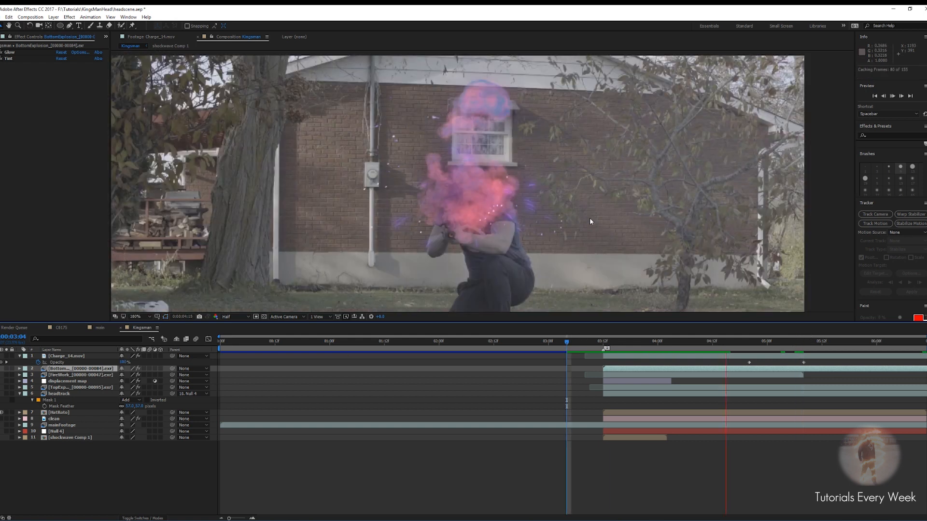
{"action": "scroll", "coordinate": [589, 218], "scroll_direction": "down", "scroll_amount": 2}
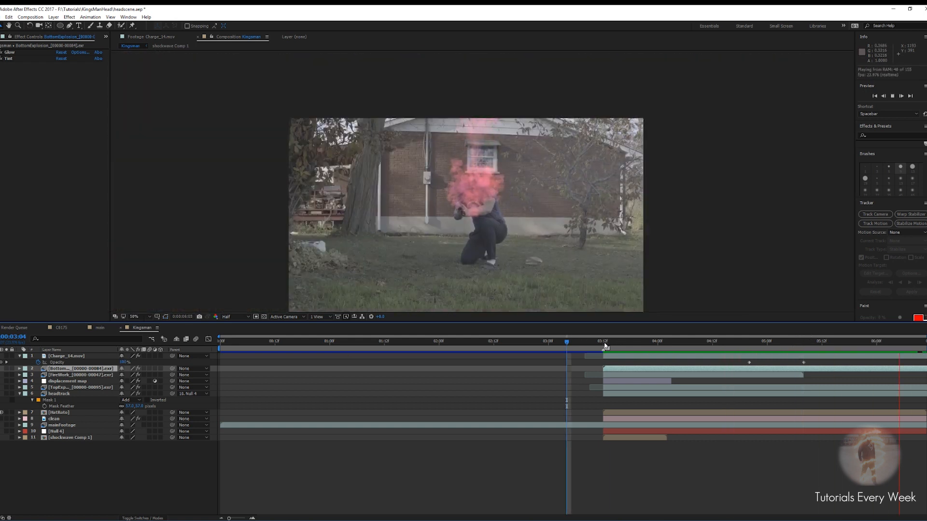
{"action": "left_click", "coordinate": [563, 343]}
{"action": "key", "text": "space"}
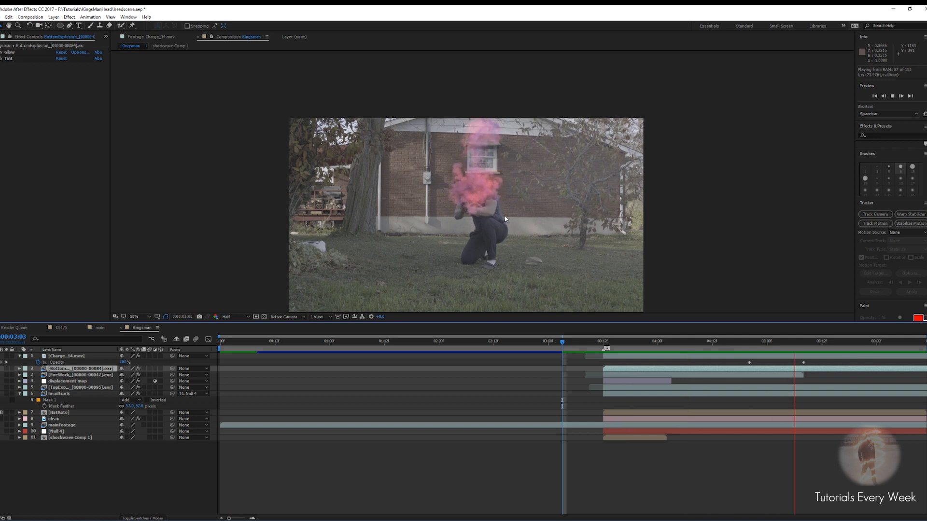
{"action": "left_click", "coordinate": [703, 341]}
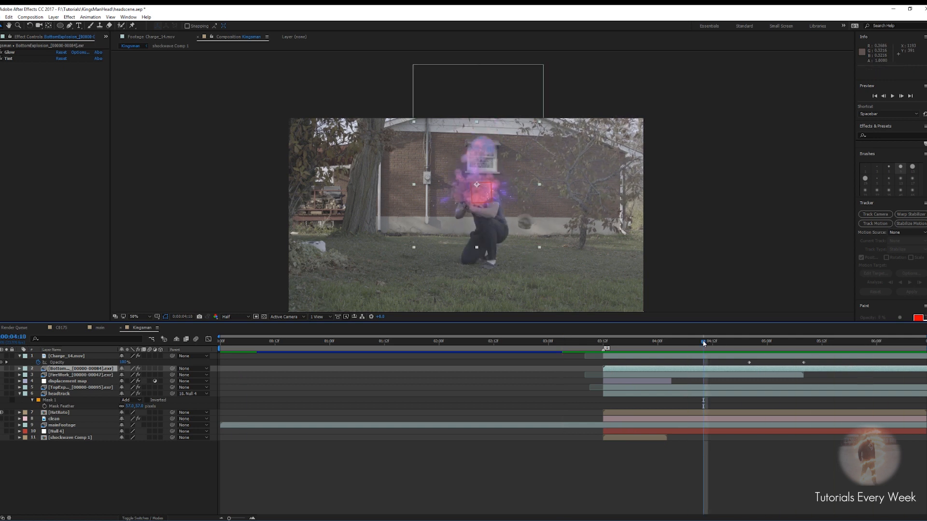